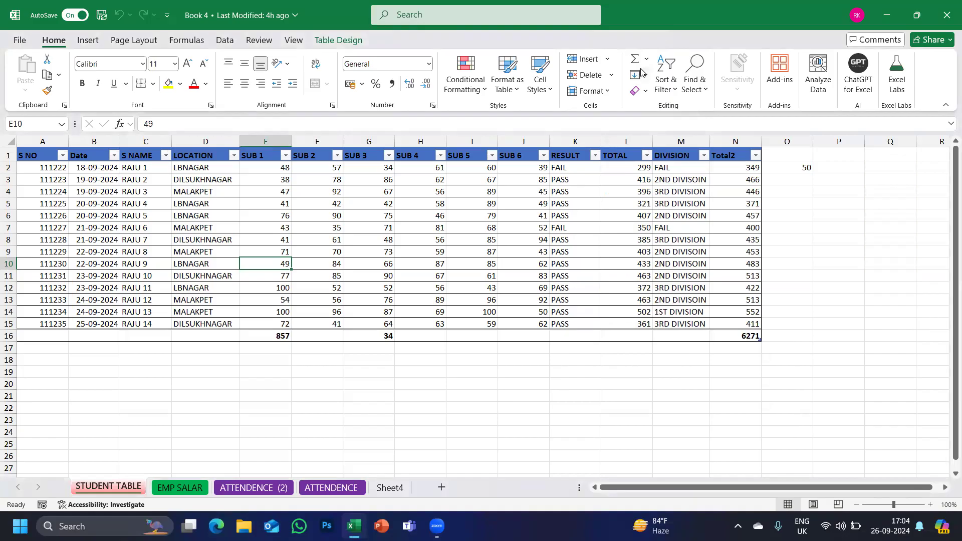
- Browse the AutoSum quick-calculation list a few times without choosing a function
left_click(646, 59)
left_click(451, 343)
left_click(646, 58)
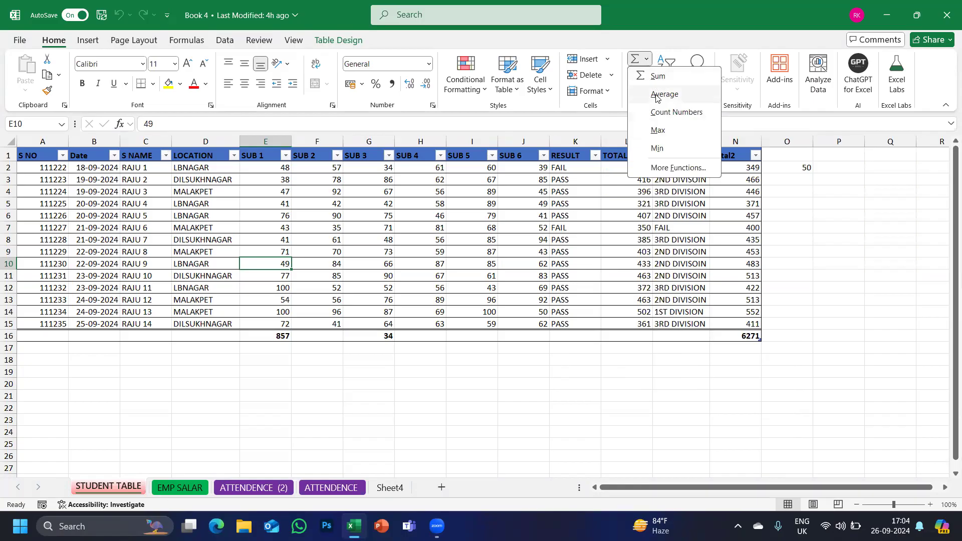
left_click(542, 325)
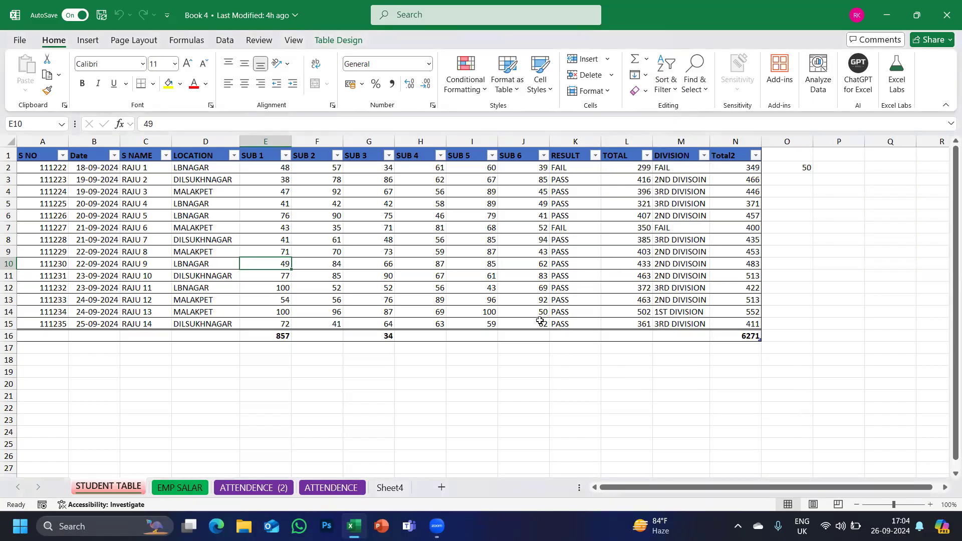
left_click(646, 60)
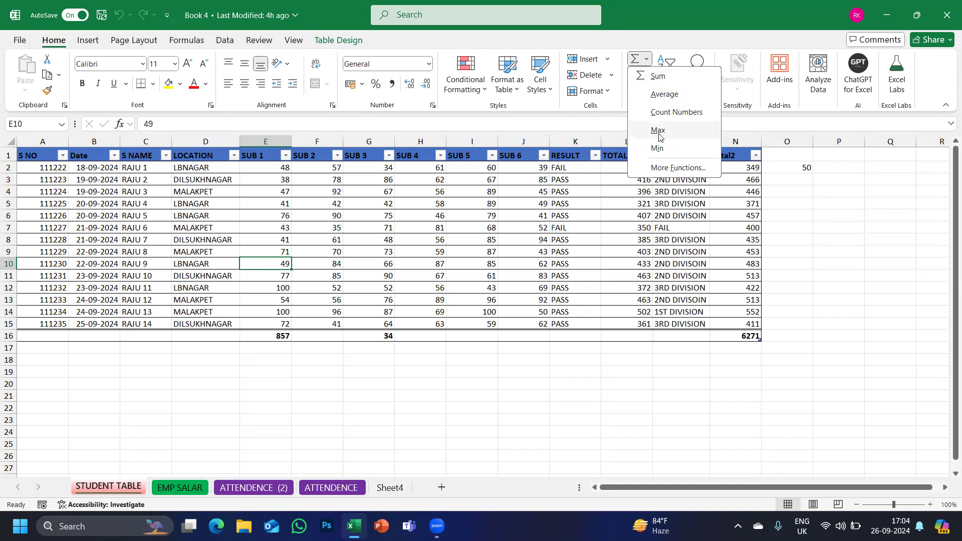
left_click(397, 399)
- Clear all formats from the student table A1:N16 so dates show as serial numbers
left_click_drag(41, 161, 45, 173)
left_click_drag(410, 277, 744, 335)
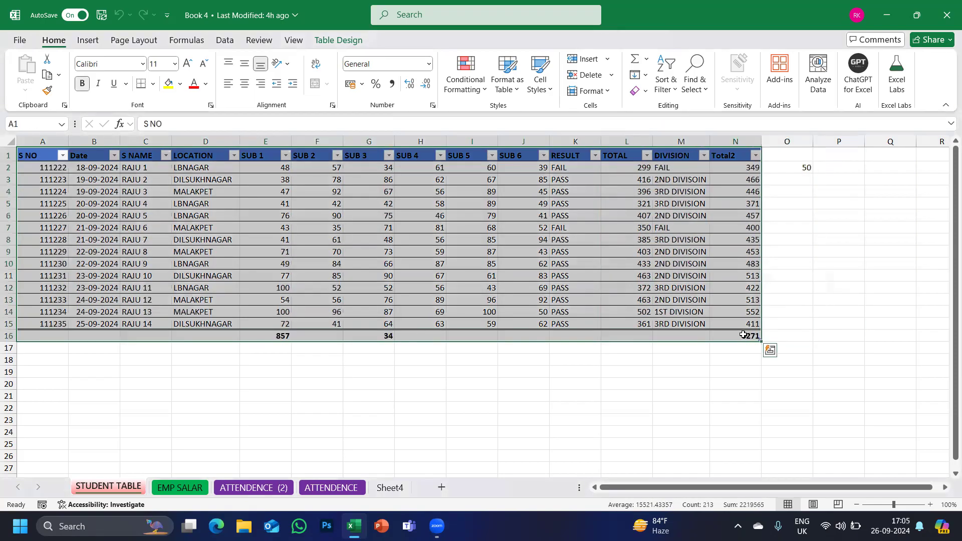
left_click(645, 92)
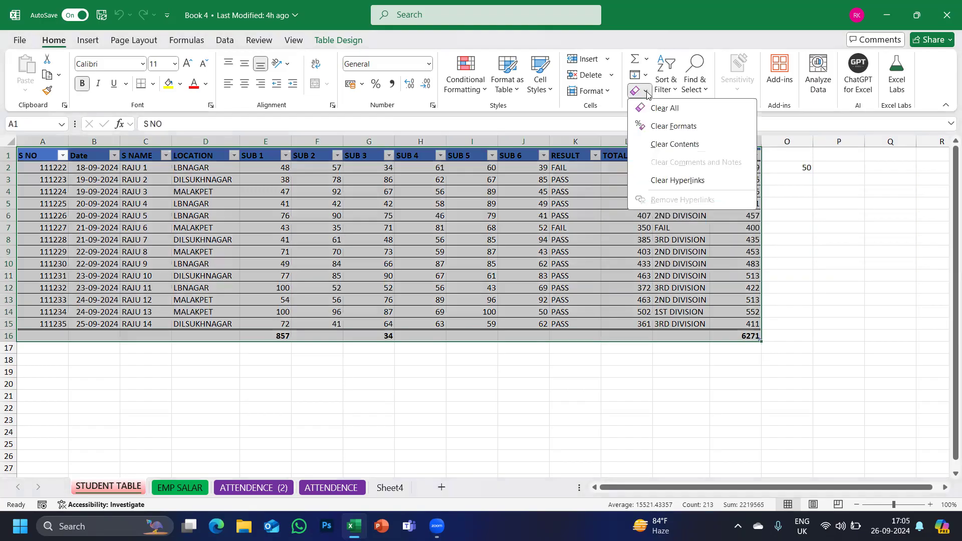
left_click(664, 126)
- Delete the totals 857, 34 and 6271 in B16:P18
left_click(542, 349)
left_click_drag(71, 336, 847, 362)
key("Delete")
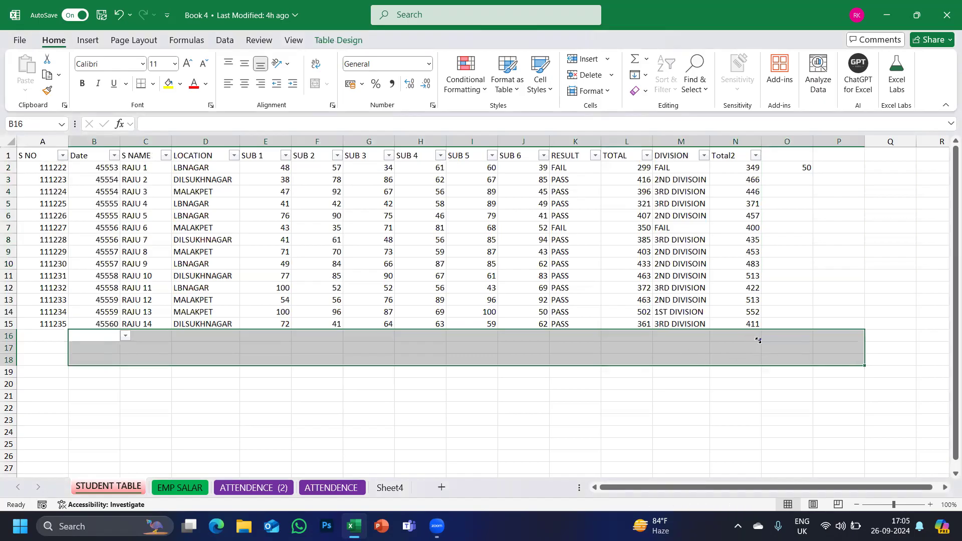
- Select the SUB 1 marks in E2:E15
left_click(500, 386)
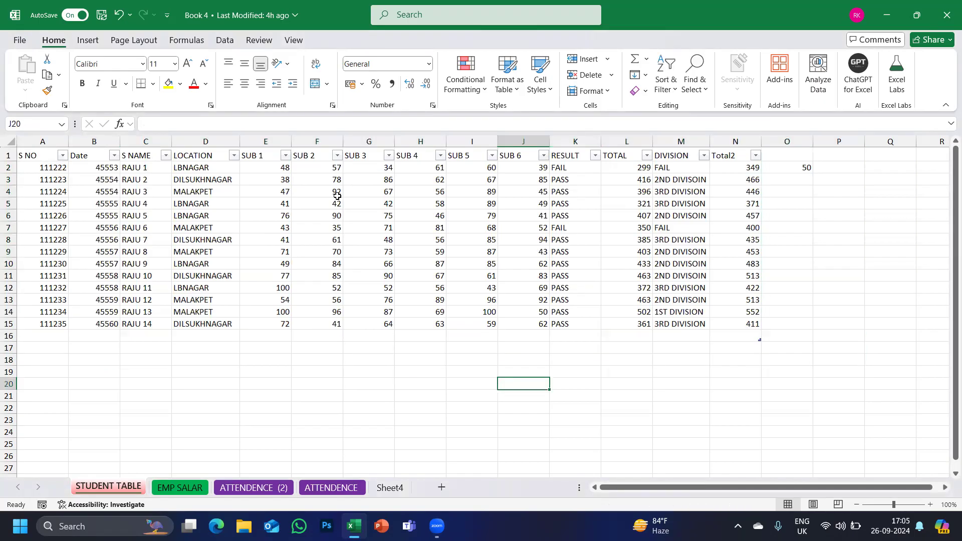
left_click(260, 165)
left_click_drag(260, 165, 269, 321)
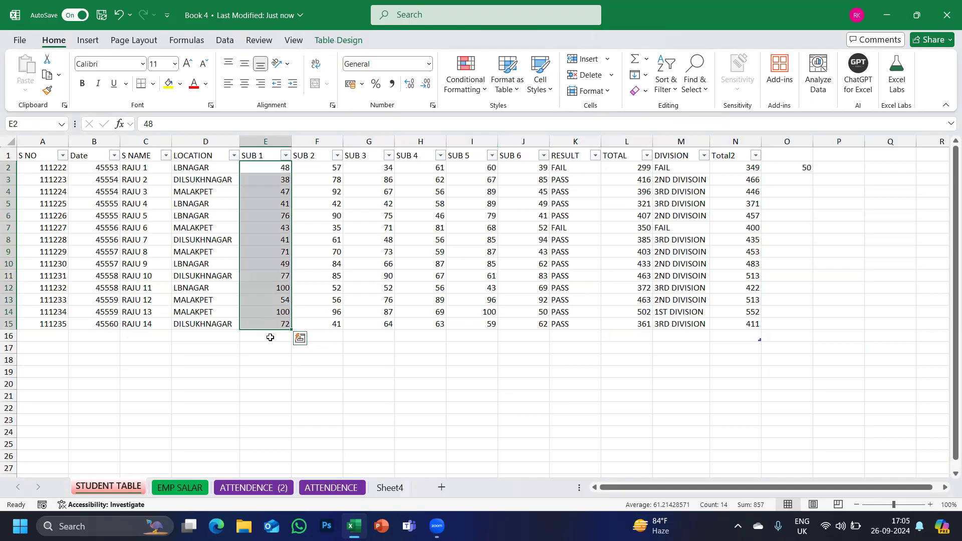
left_click(270, 337)
type("=")
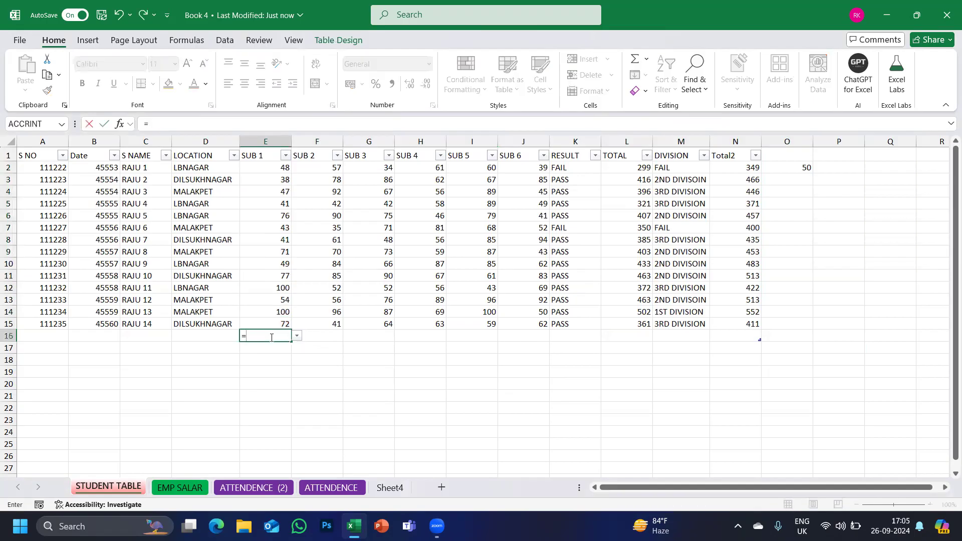
type("sum(")
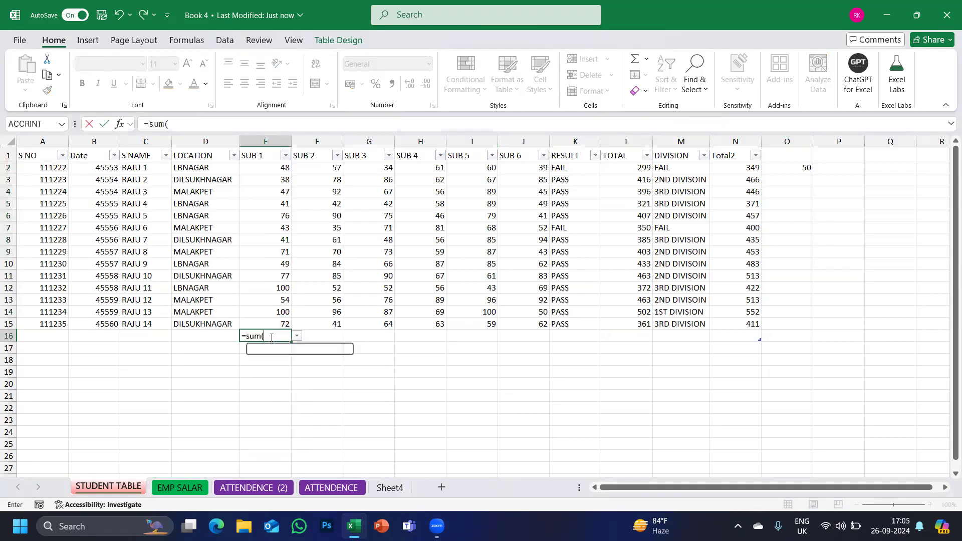
left_click_drag(251, 168, 261, 319)
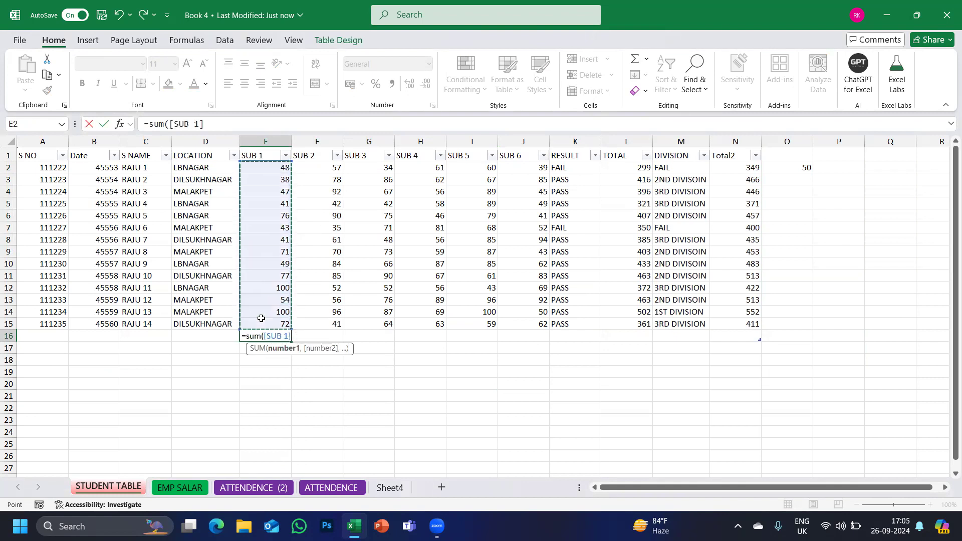
type(")")
key("Escape")
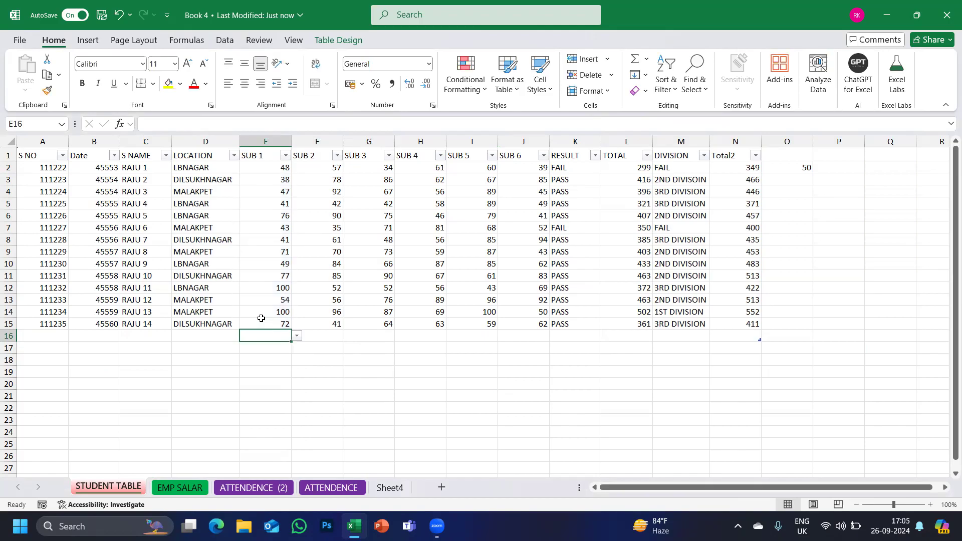
left_click(361, 377)
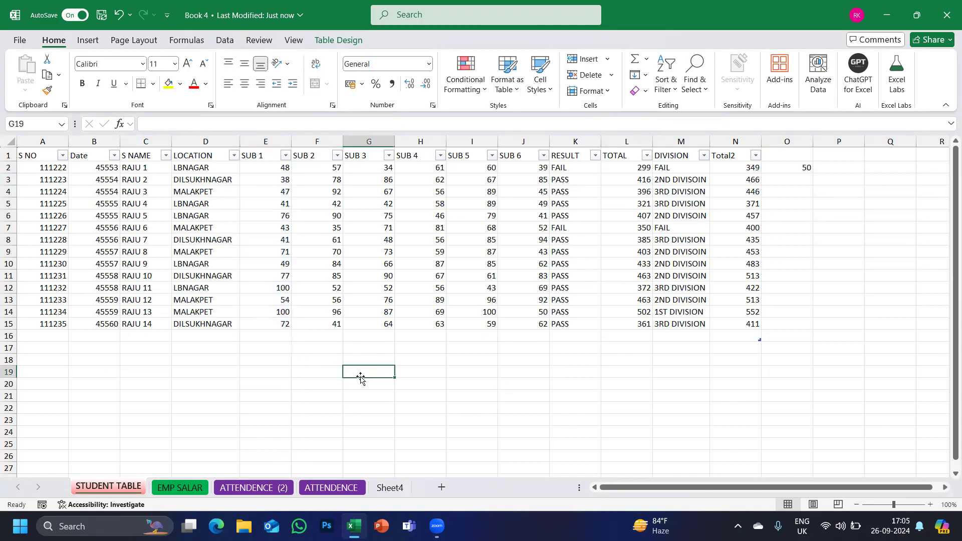
left_click(24, 335)
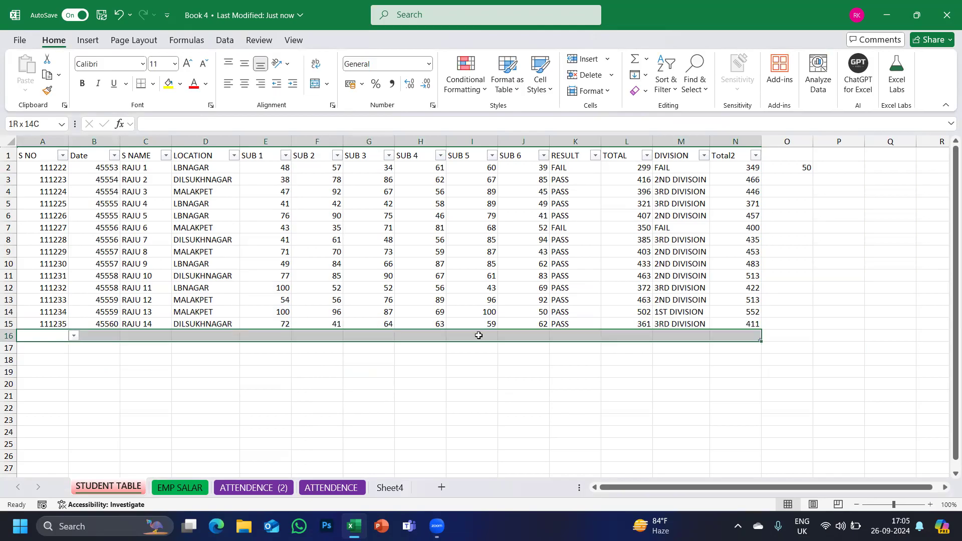
- Clear formats from empty row 16, then copy the student table A1:N15
left_click(646, 93)
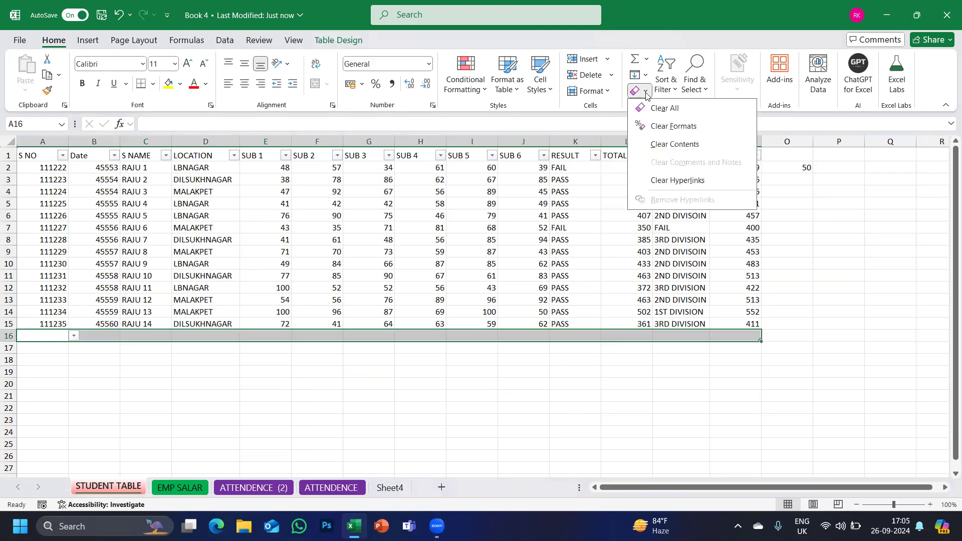
left_click(685, 129)
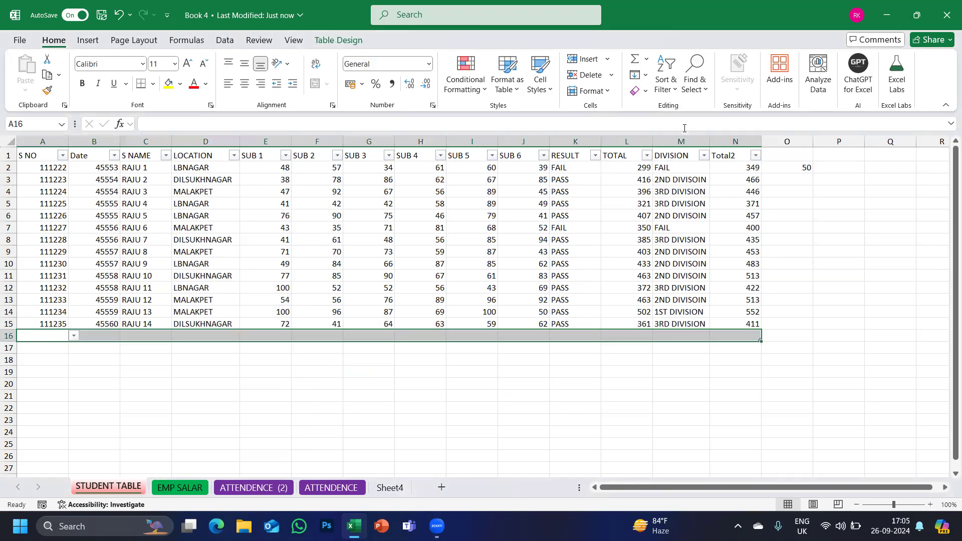
left_click(646, 92)
left_click(653, 115)
left_click_drag(41, 156, 722, 319)
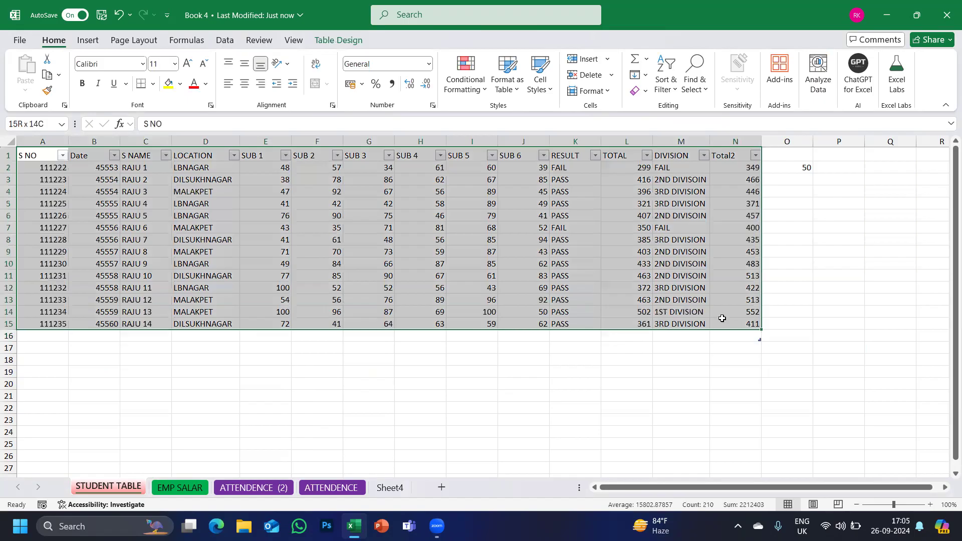
key("ctrl+c")
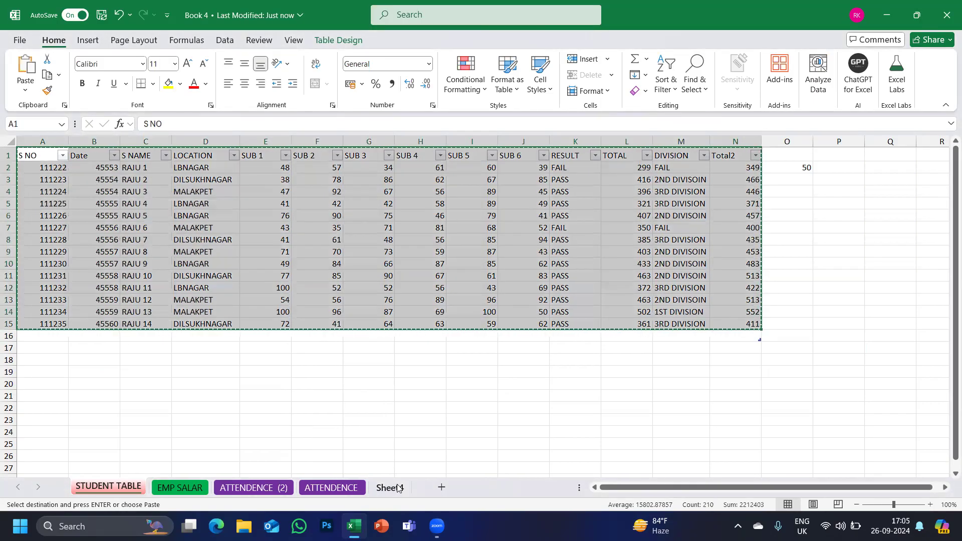
- Add a new Sheet1 and paste the student table as values only
left_click(392, 488)
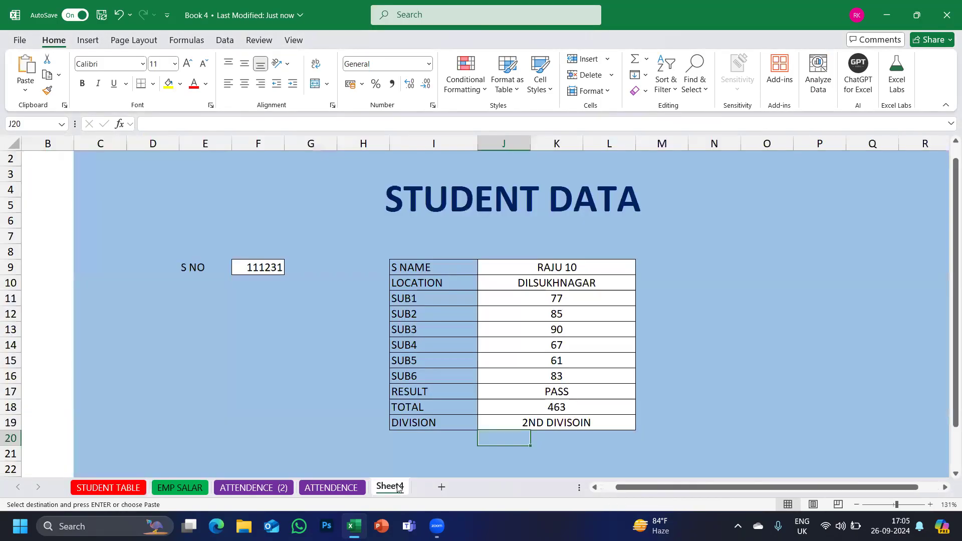
left_click(441, 487)
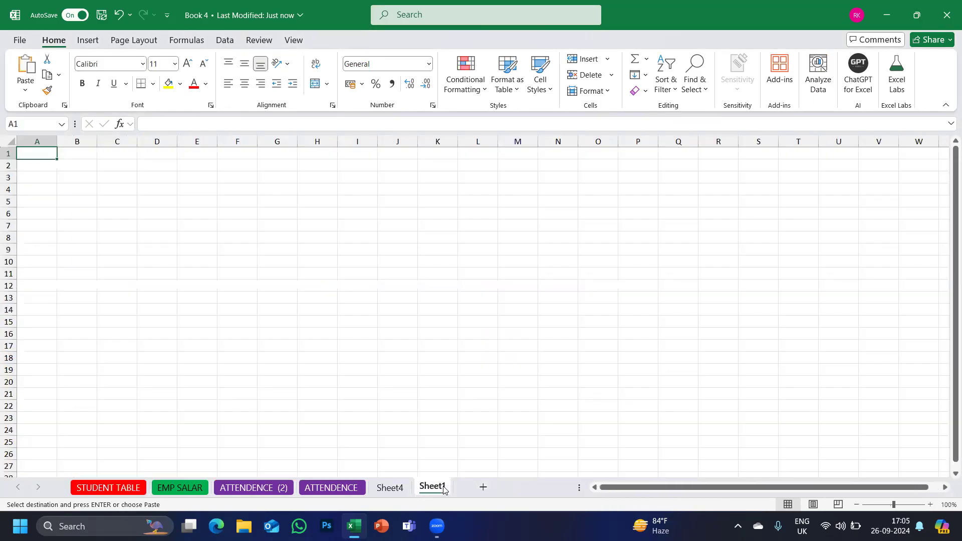
left_click(25, 91)
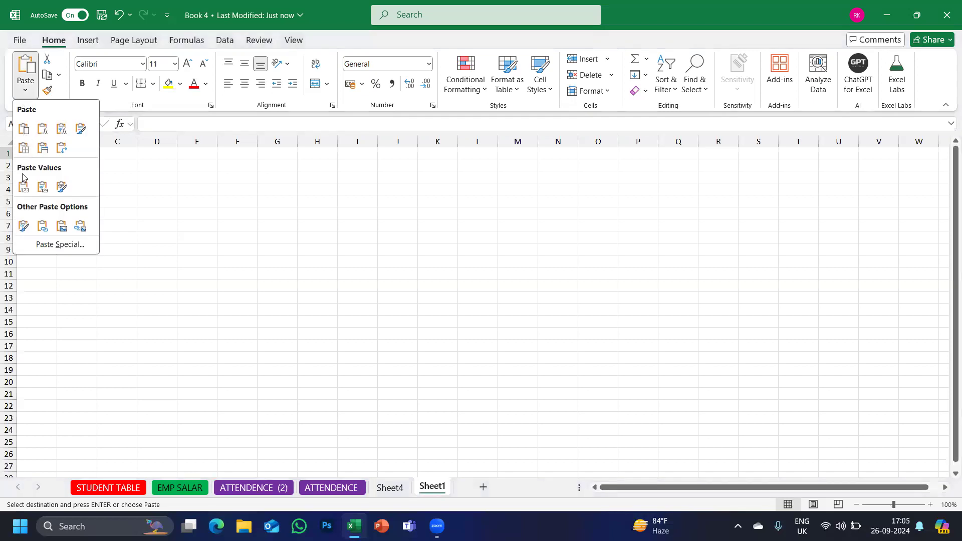
left_click(24, 188)
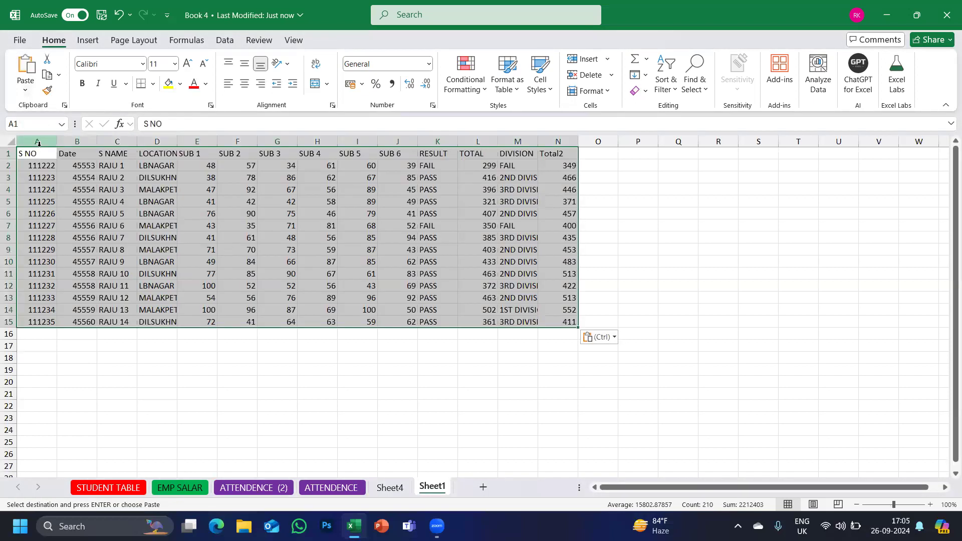
- Make the header row A1:N1 bold with a yellow fill
left_click_drag(35, 152, 552, 151)
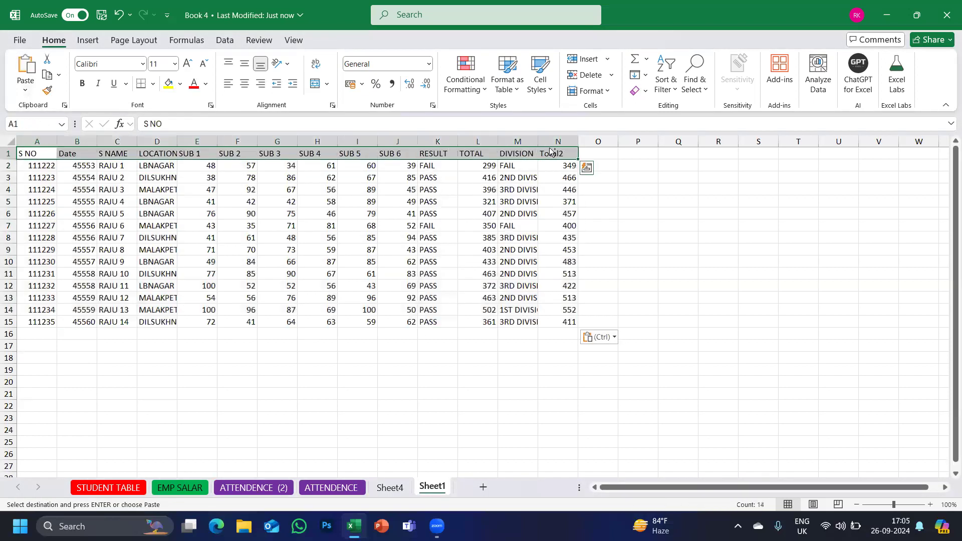
key("ctrl+b")
left_click(169, 84)
left_click(247, 307)
- Start a =SUM formula in E16 but discard the wrongly accepted SUBSTITUTE function
left_click(208, 332)
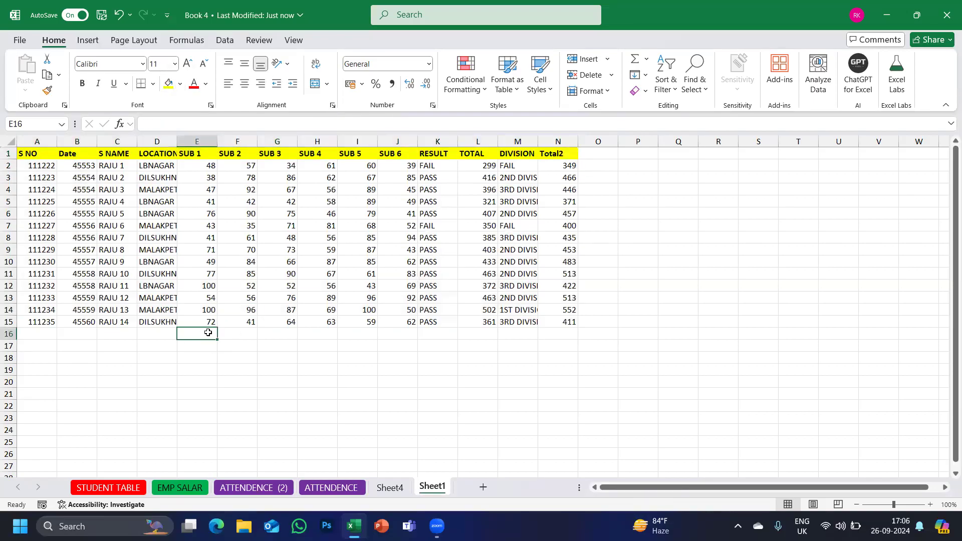
type("=sum")
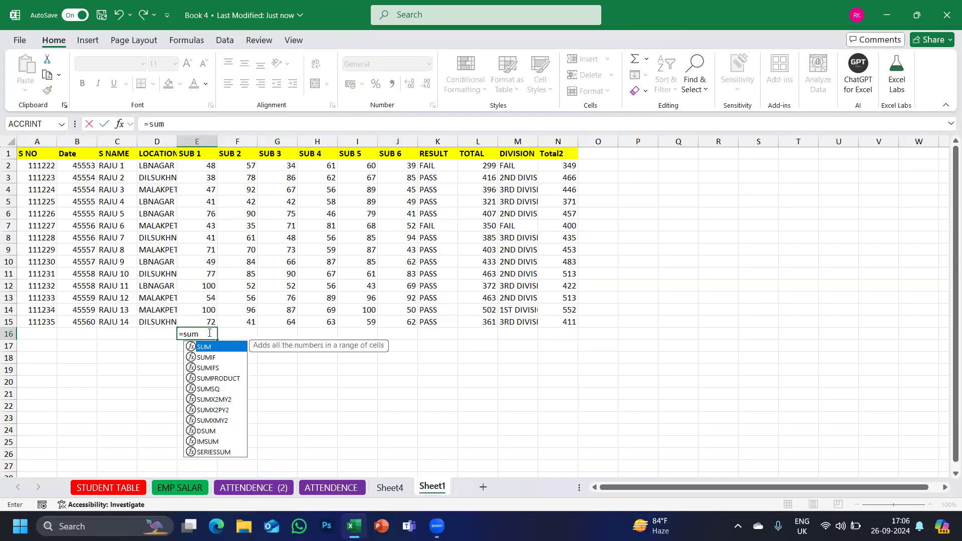
key("BackSpace")
key("Tab")
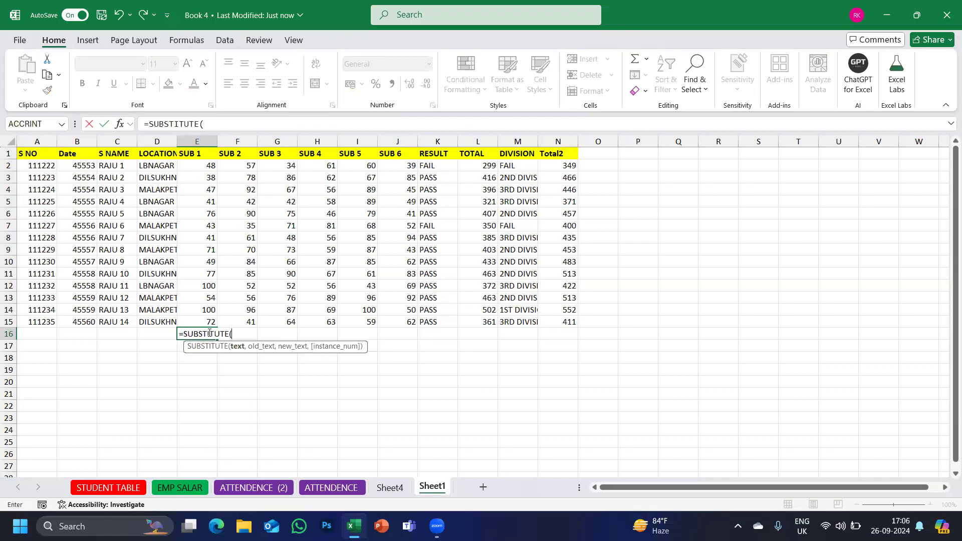
key("Escape")
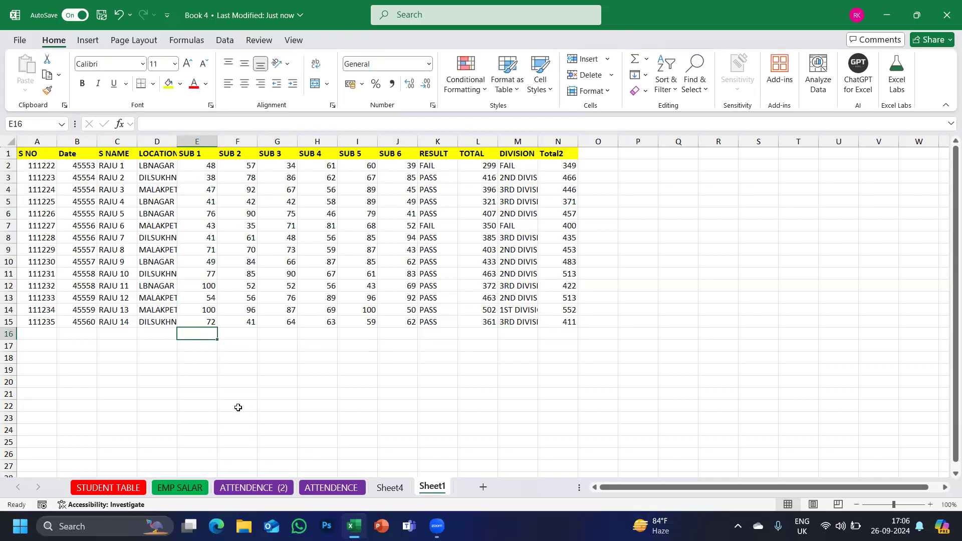
- Cancel the AutoSum in E16 and widen column D to show names like DILSUKHNAGAR
key("Caps_Lock")
key("alt+equal")
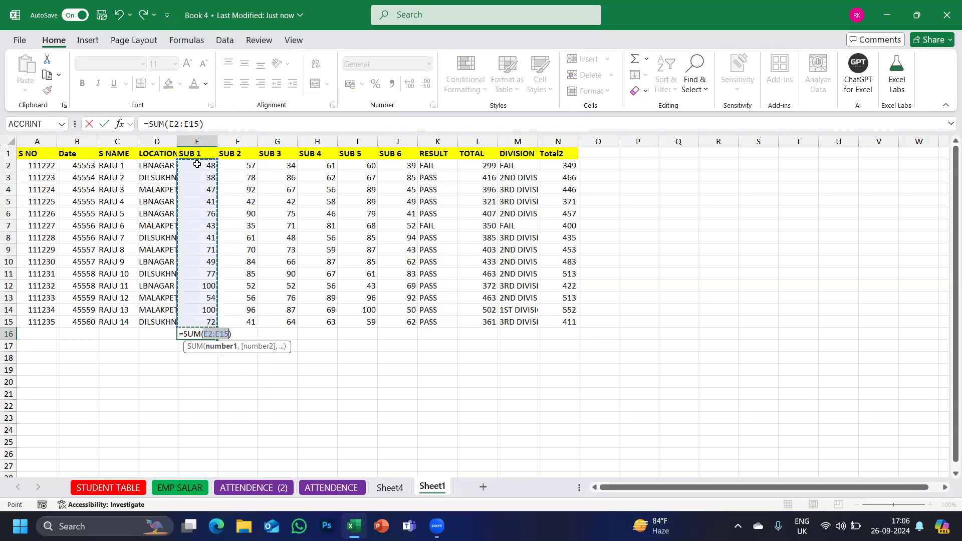
key("Escape")
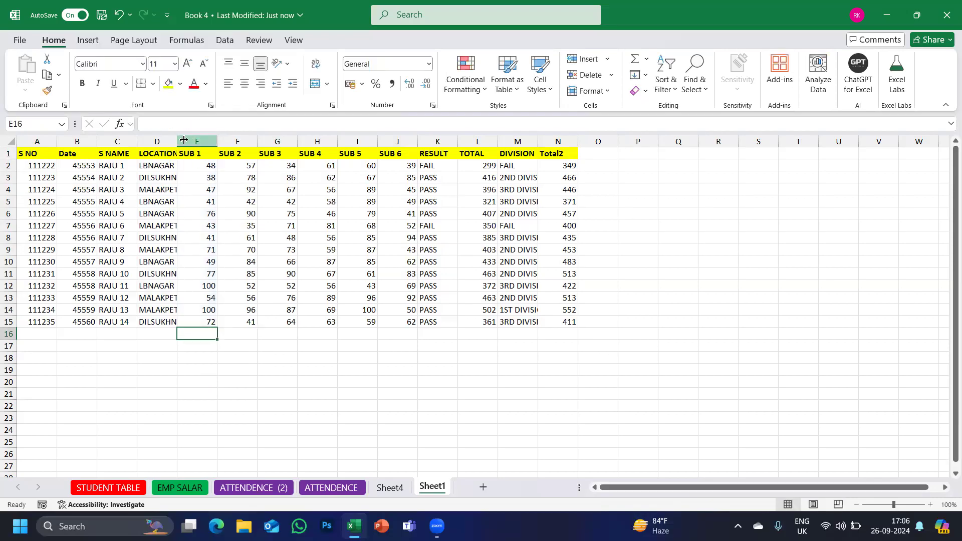
left_click_drag(178, 142, 230, 142)
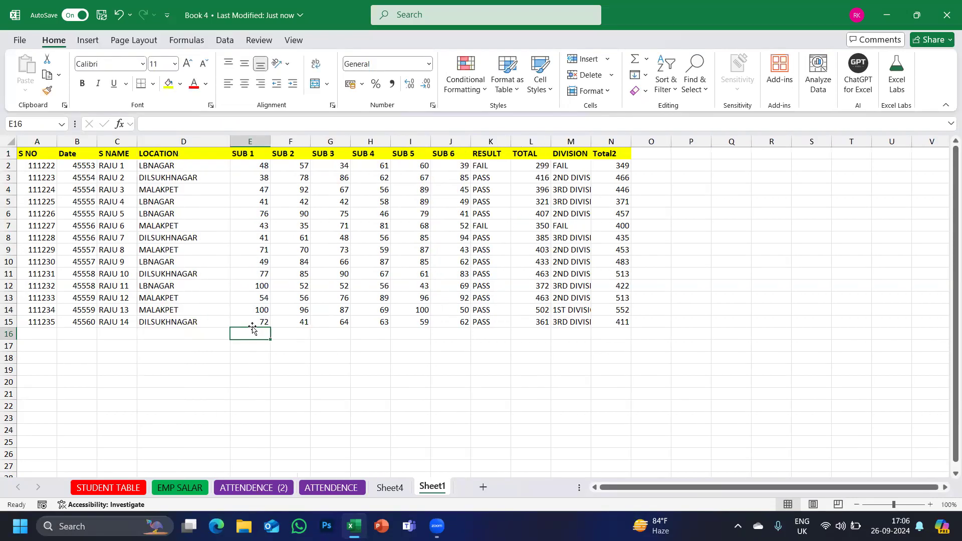
- Enter =SUM(E2:E15) in E16 to total the SUB 1 marks as 857
type("=")
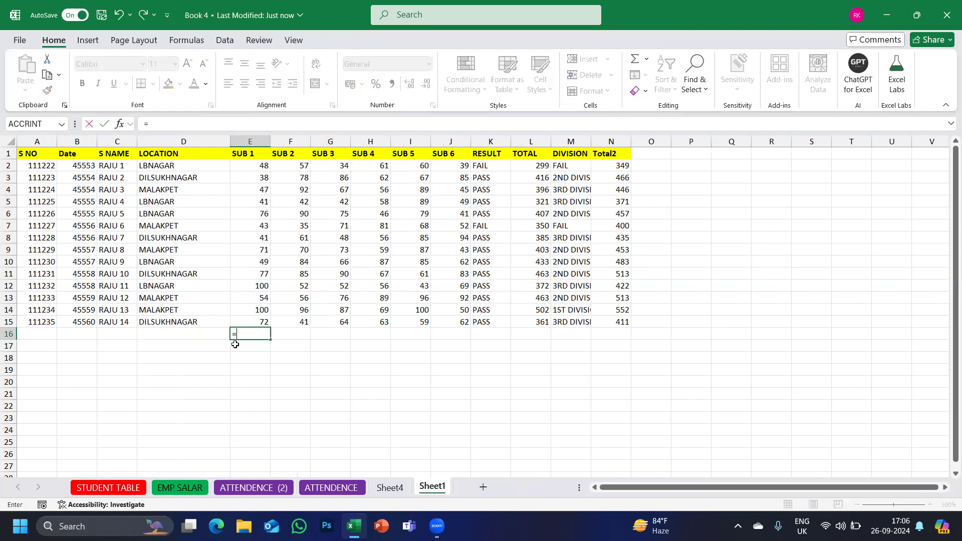
type("SUM(")
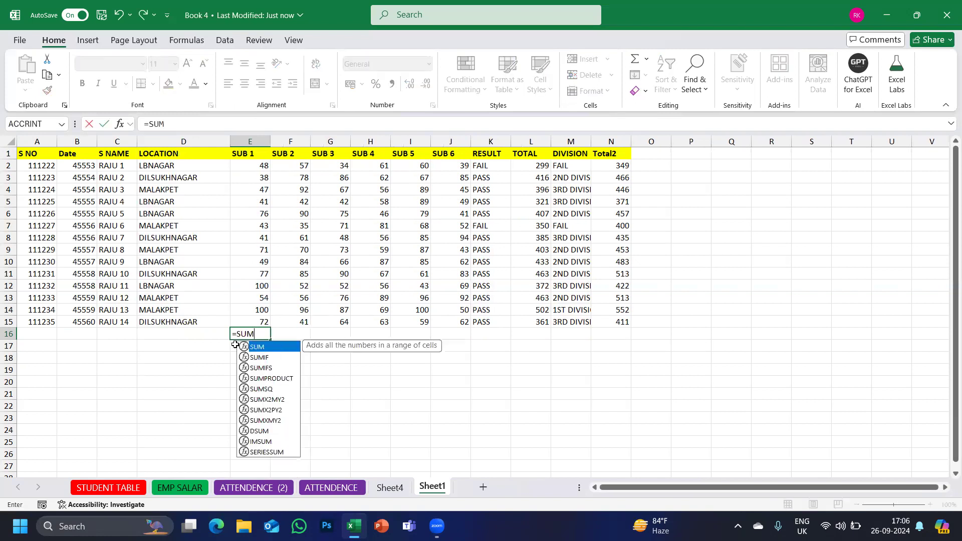
left_click_drag(244, 167, 241, 319)
type(")")
key("Return")
- Try an AutoSum of SUB 3 marks G2:G15 in G16, cancel it, and select H16
key("Right")
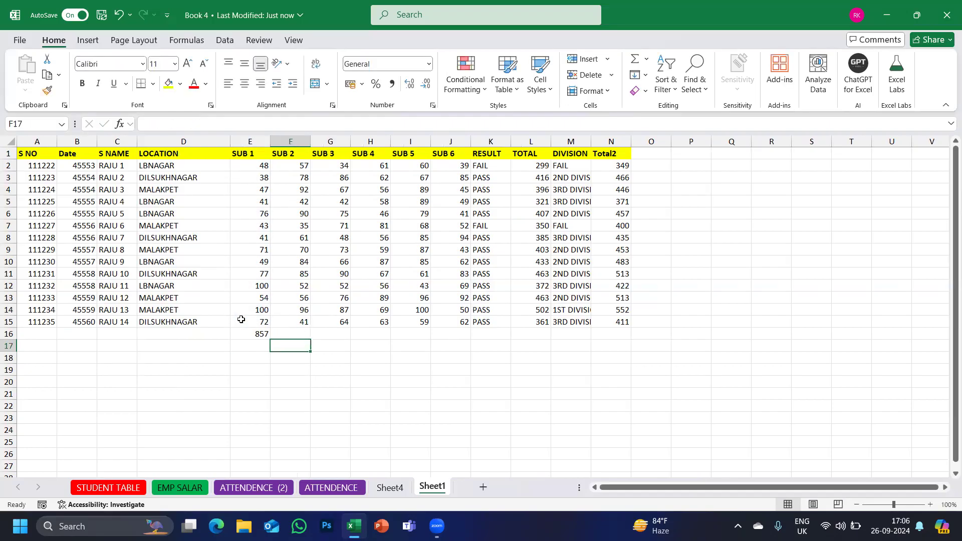
key("Right")
key("Up")
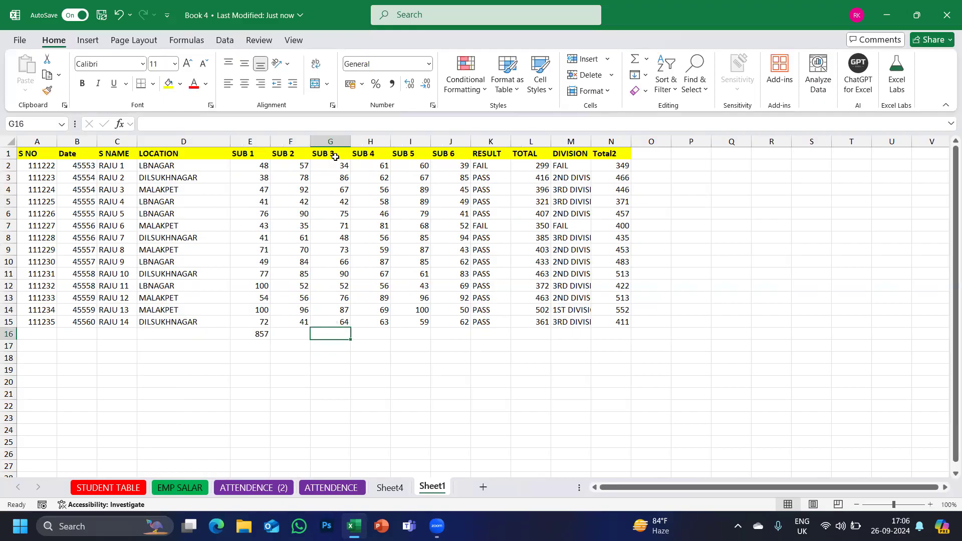
left_click_drag(328, 165, 338, 329)
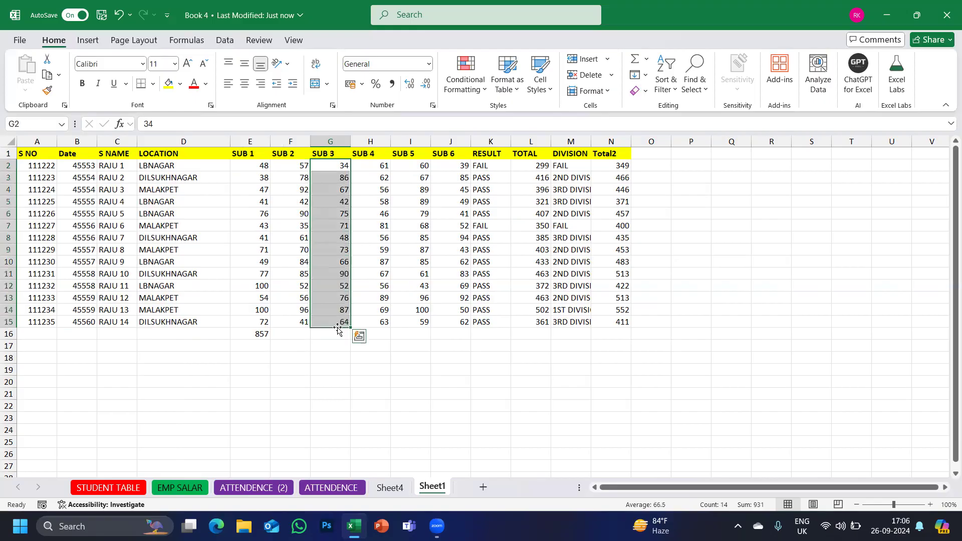
left_click(336, 339)
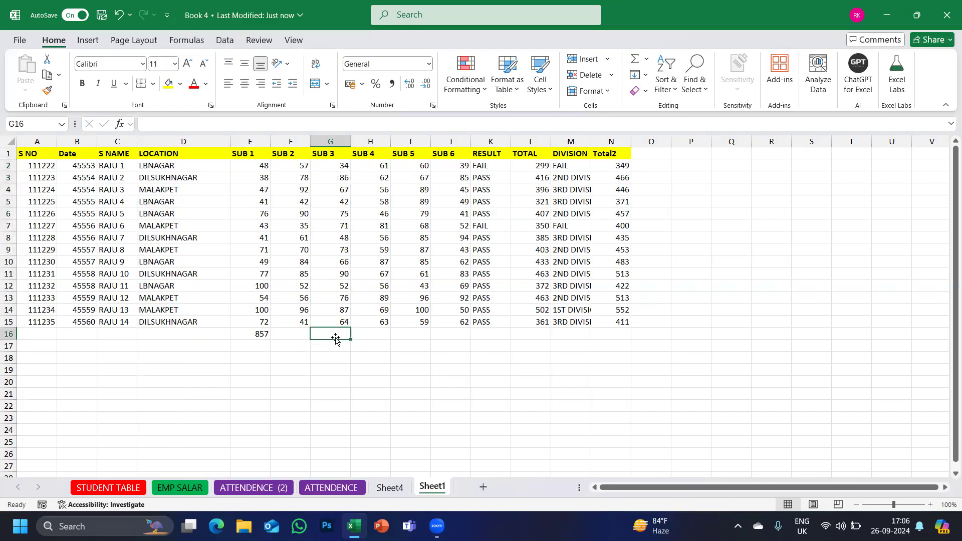
key("alt+equal")
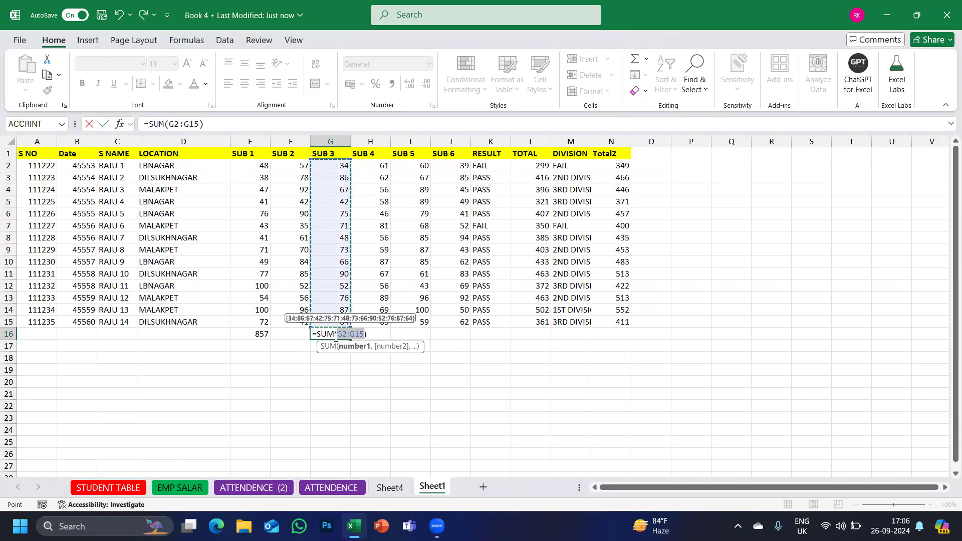
key("Escape")
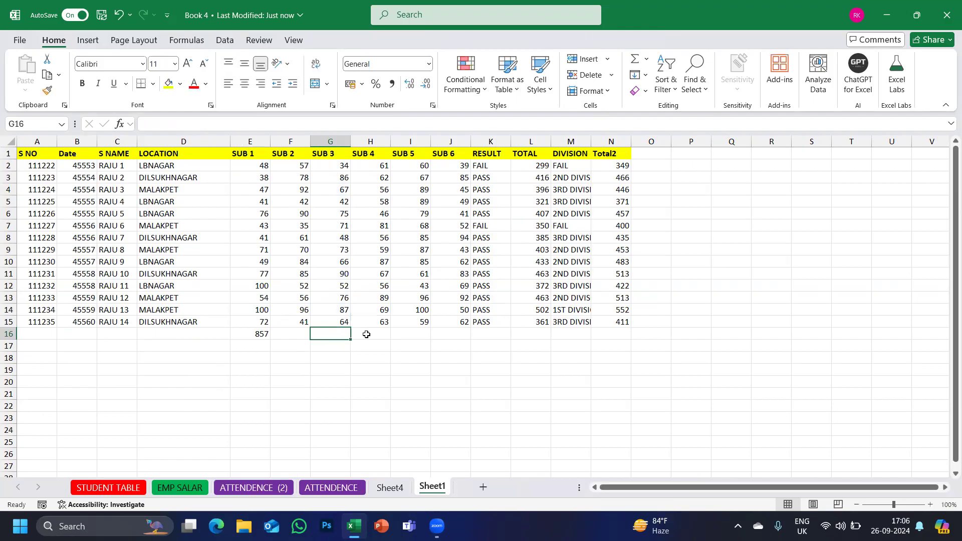
left_click(367, 335)
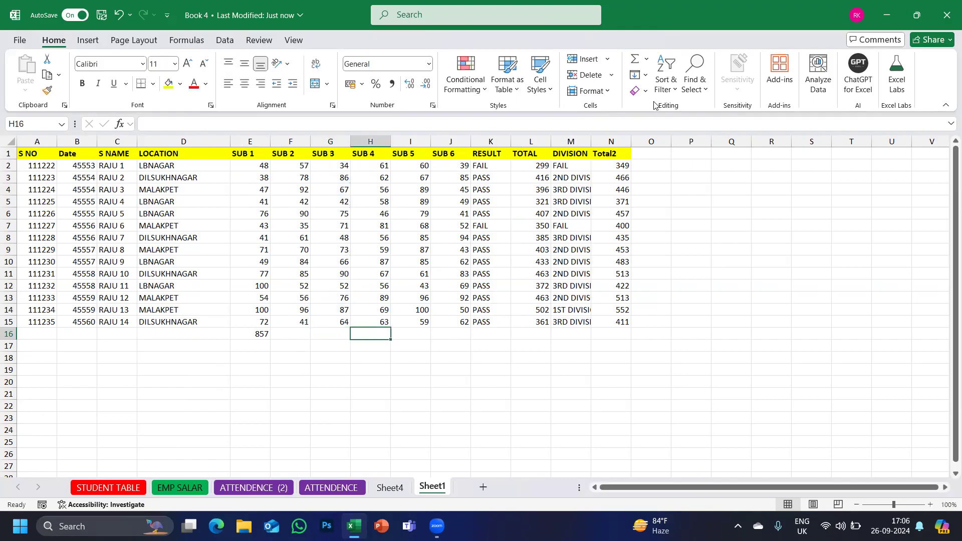
key("alt+Tab")
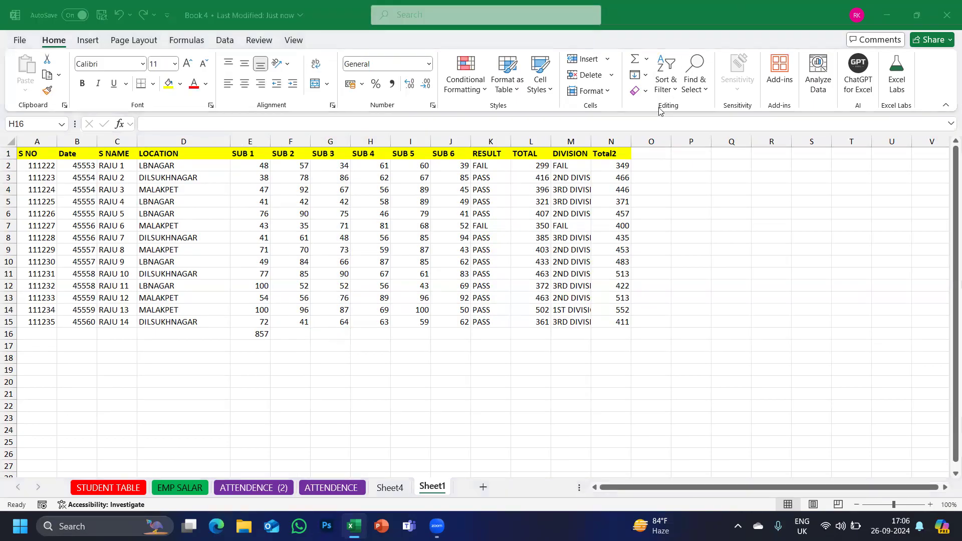
- Put the SUB 4 average, 65, in H16 using AutoSum > Average
key("alt+Tab")
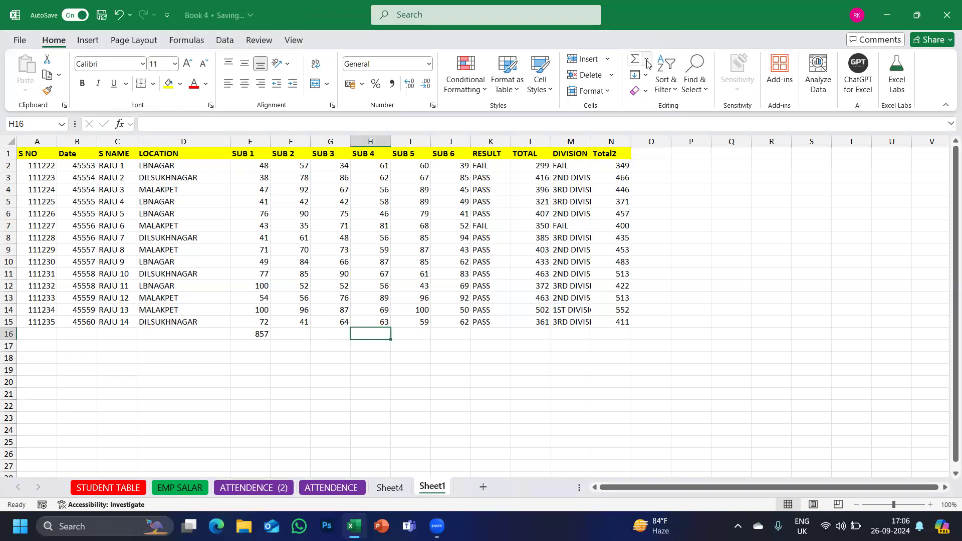
left_click(646, 59)
left_click(659, 95)
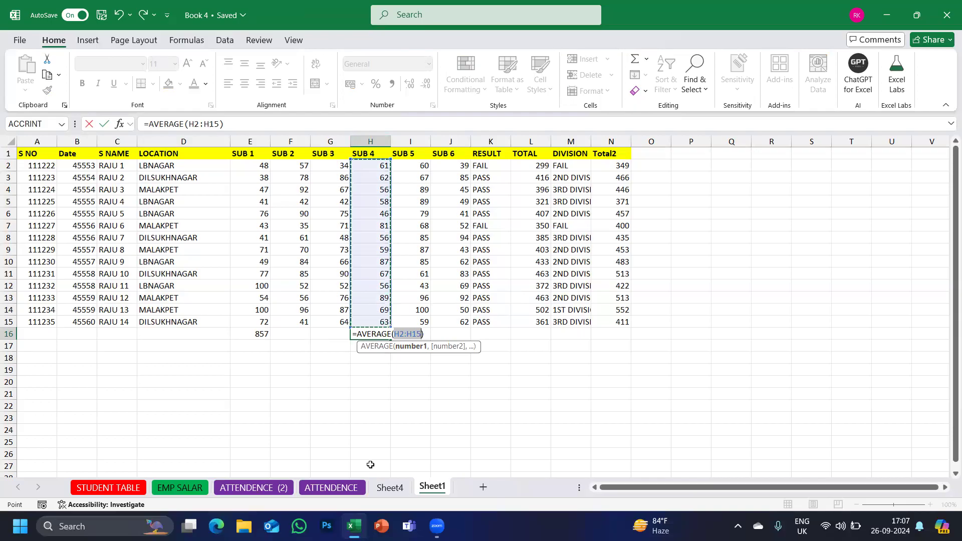
key("Return")
- Put the highest SUB 6 mark, 94, in J16 with =MAX(J2:J15)
left_click(457, 332)
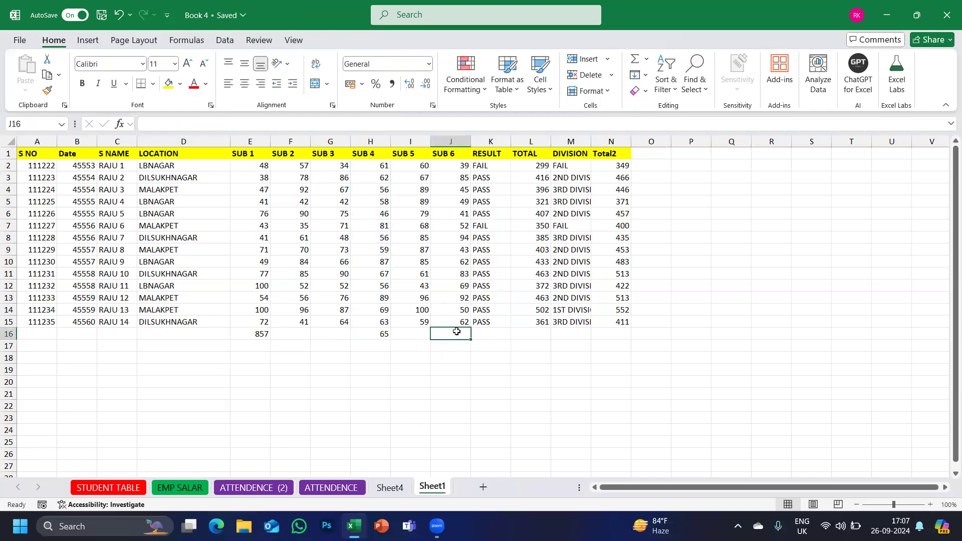
left_click(646, 58)
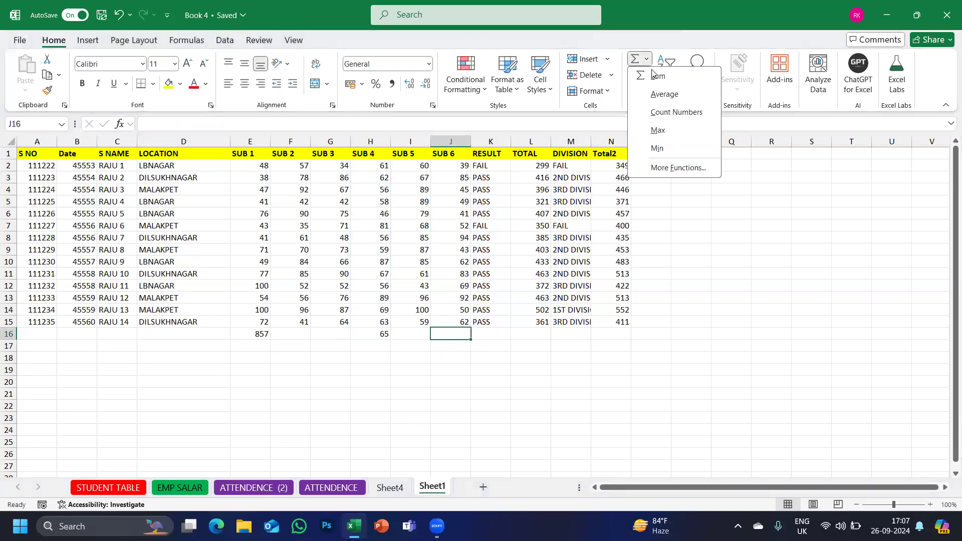
left_click(658, 130)
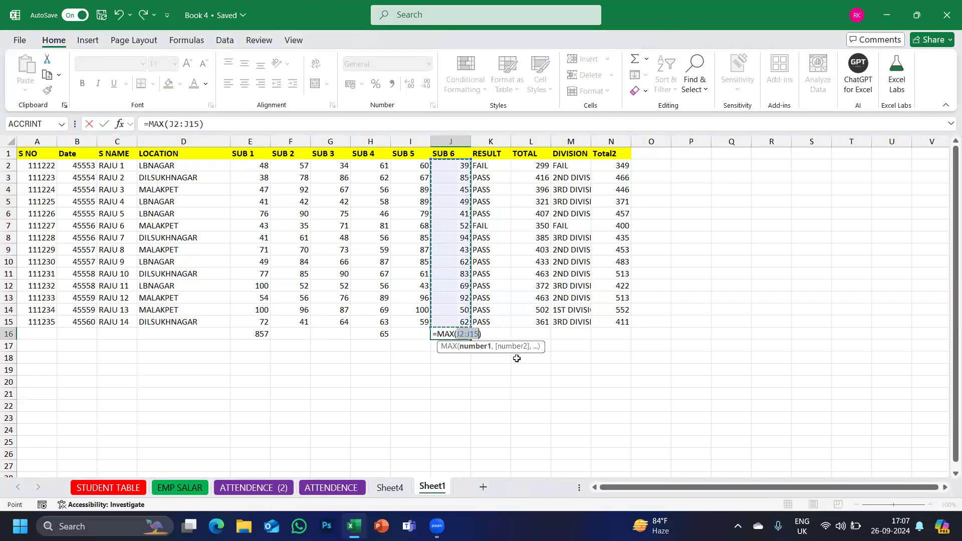
key("Return")
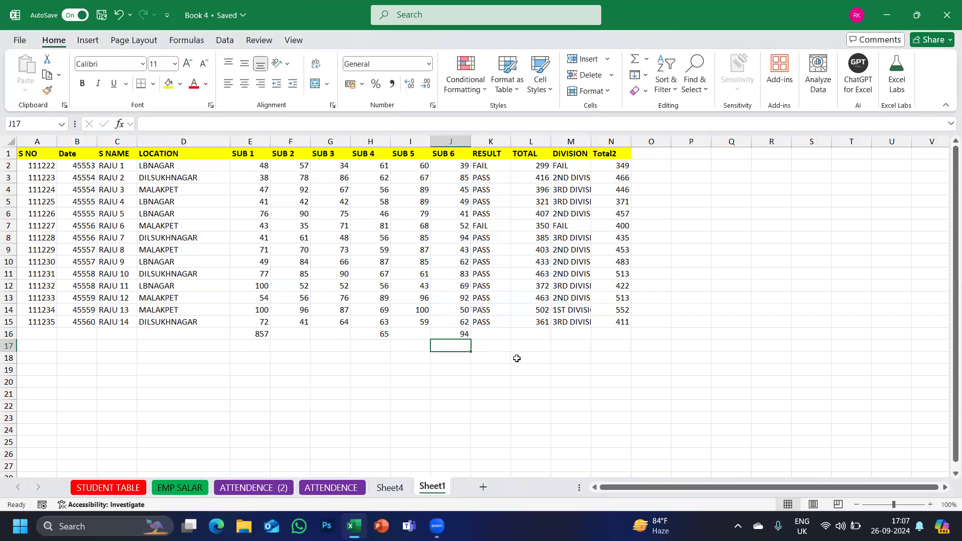
- Dismiss the AutoSum list unused and select N16 under the Total2 column
left_click(646, 60)
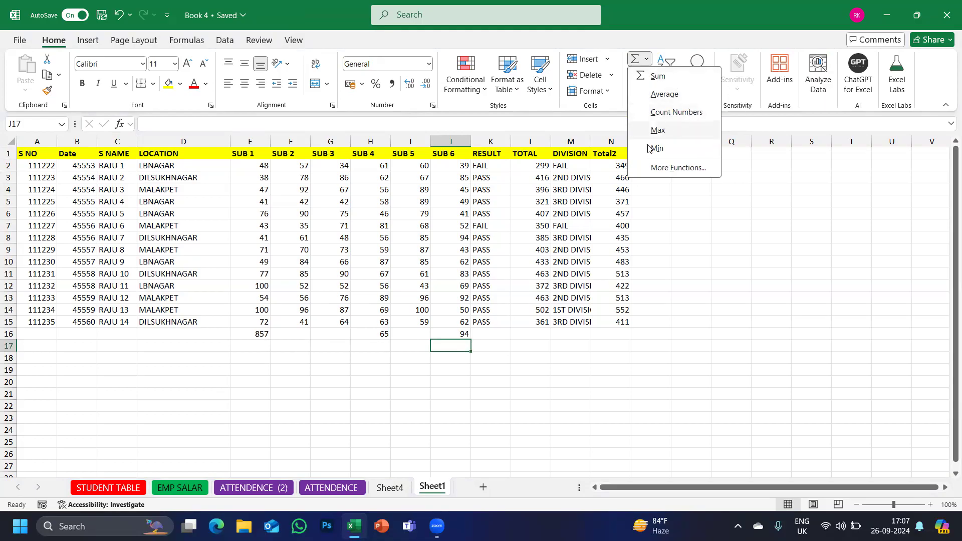
left_click(661, 251)
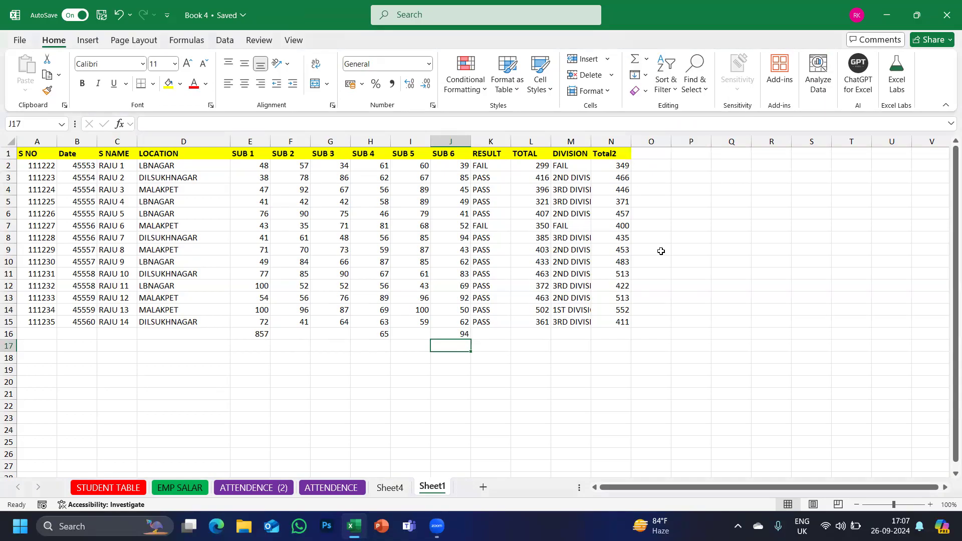
left_click(612, 332)
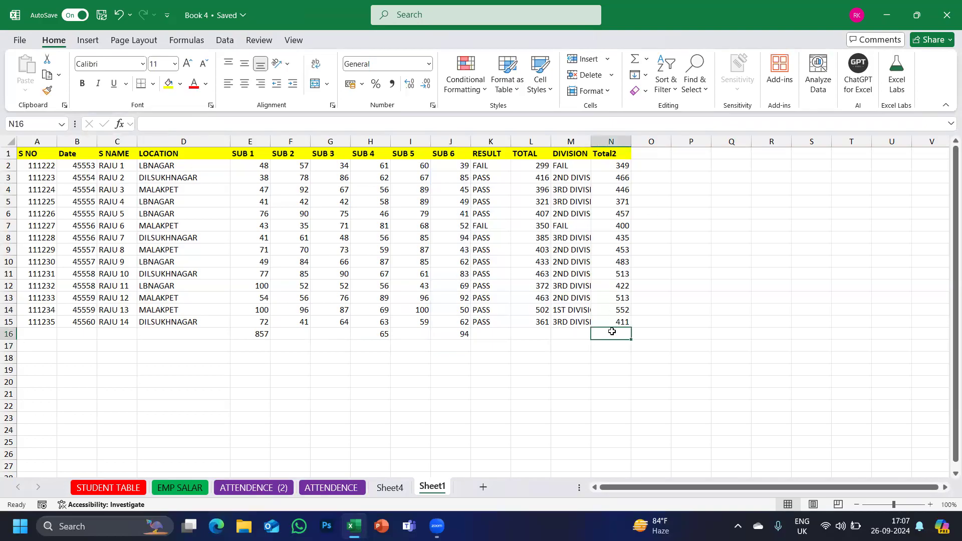
- Look over the Fill menu's options without filling, then switch to the STUDENT TABLE sheet
left_click(646, 75)
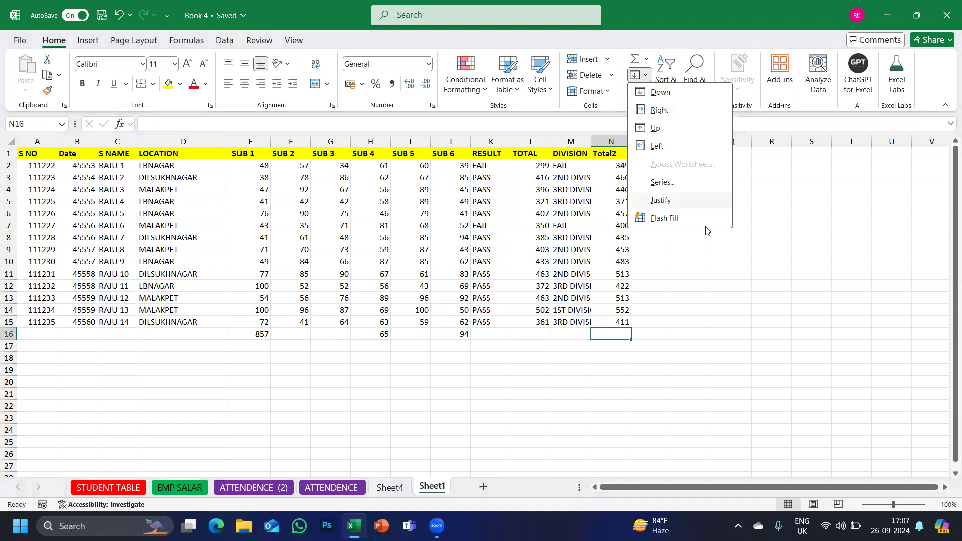
left_click(713, 318)
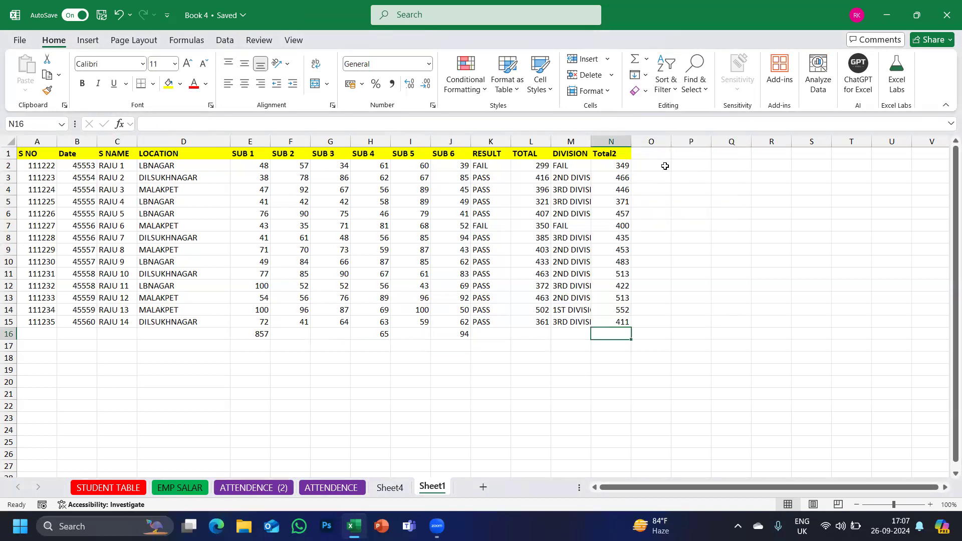
left_click(646, 76)
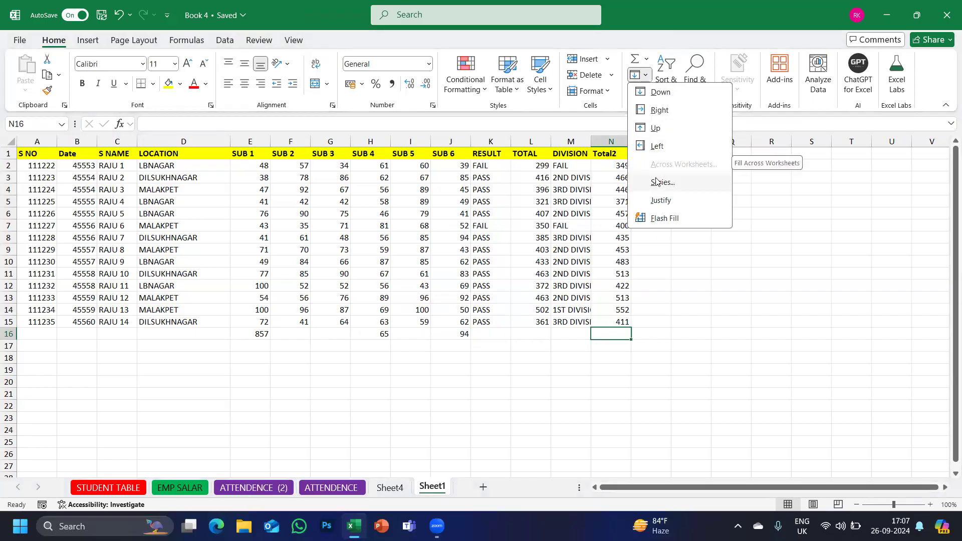
left_click(696, 292)
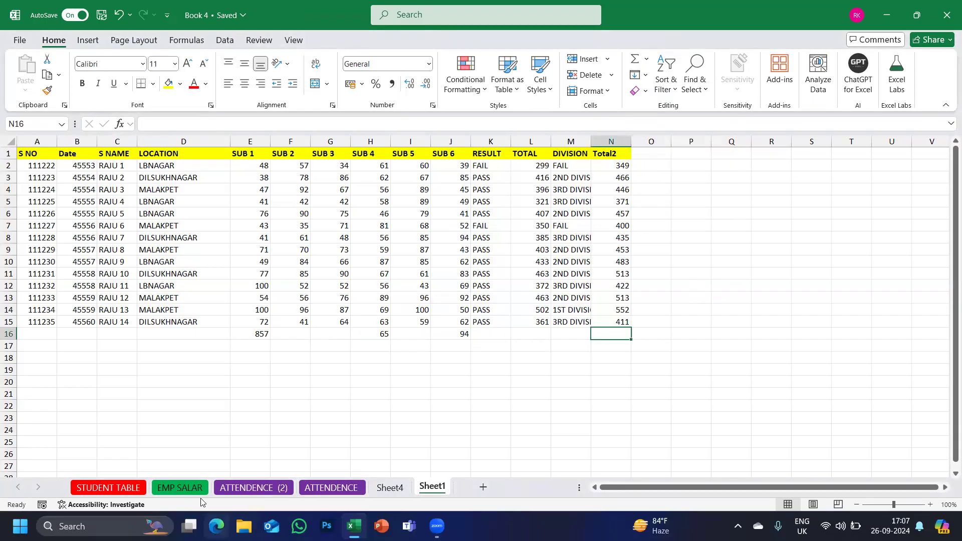
left_click(121, 487)
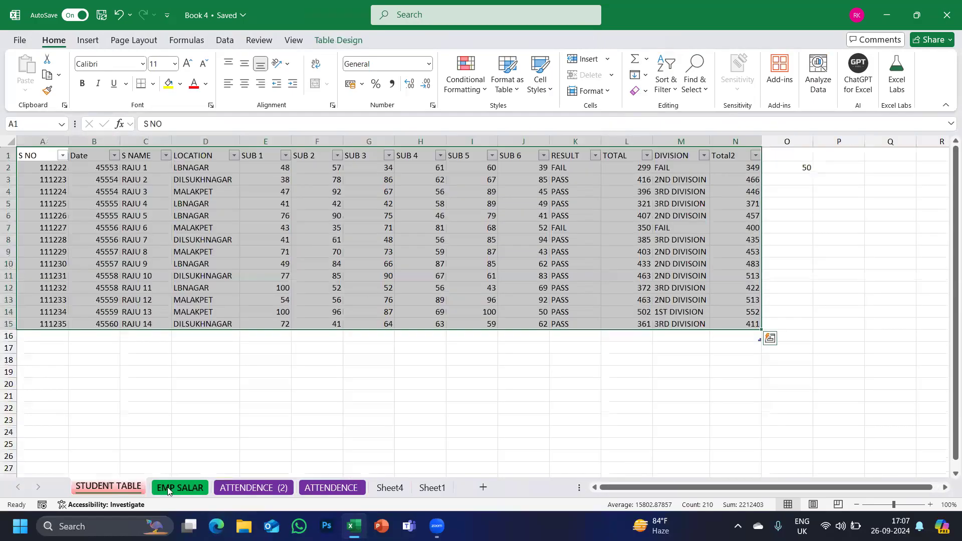
left_click(168, 489)
left_click(234, 488)
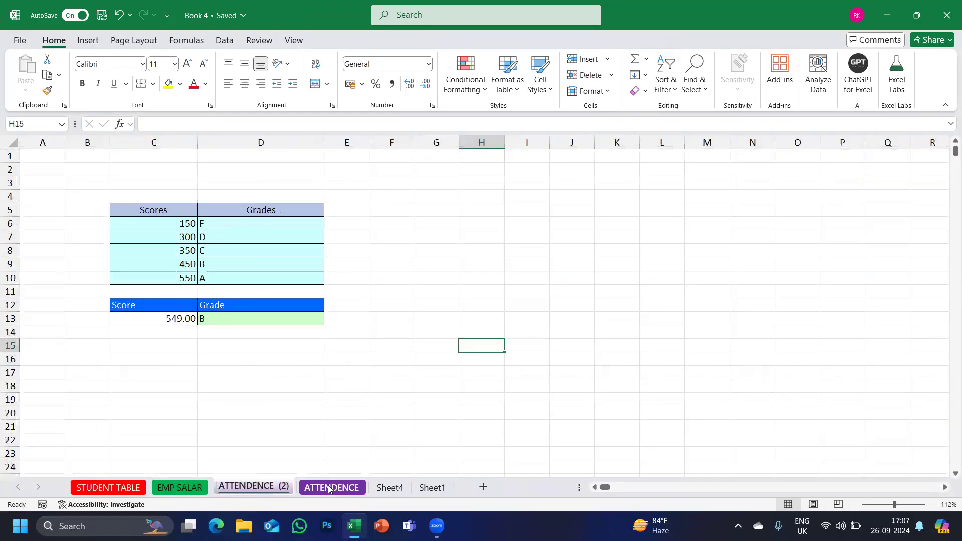
left_click(327, 487)
left_click(400, 488)
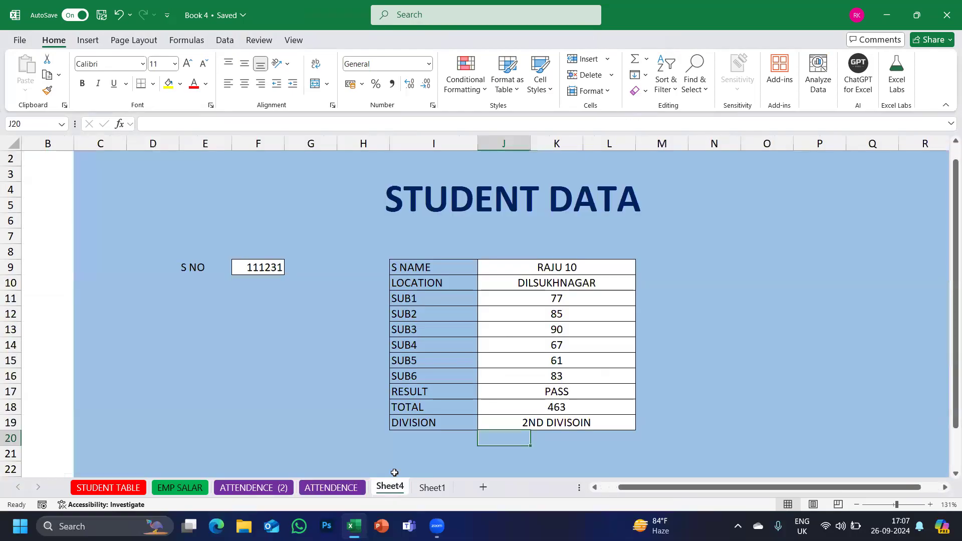
scroll(432, 489, "right", 3)
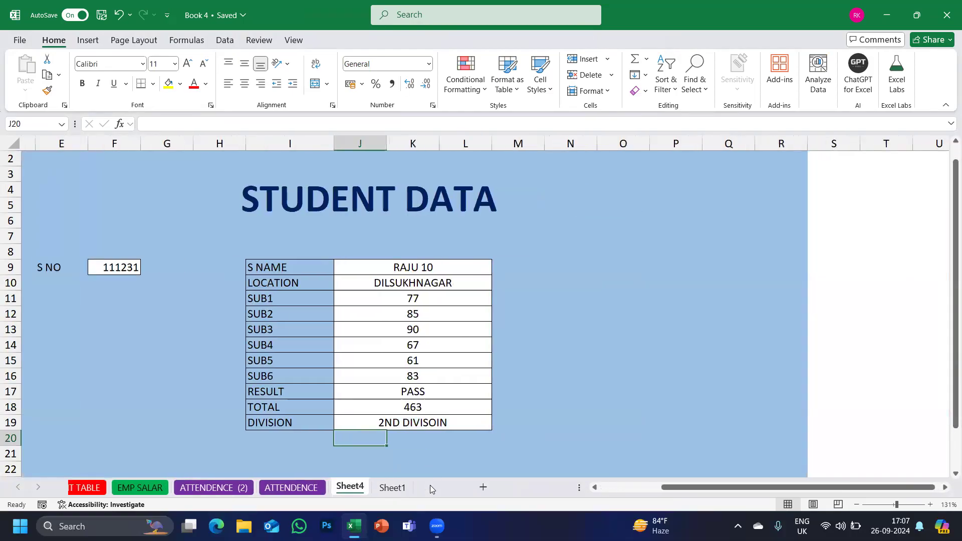
left_click(434, 489)
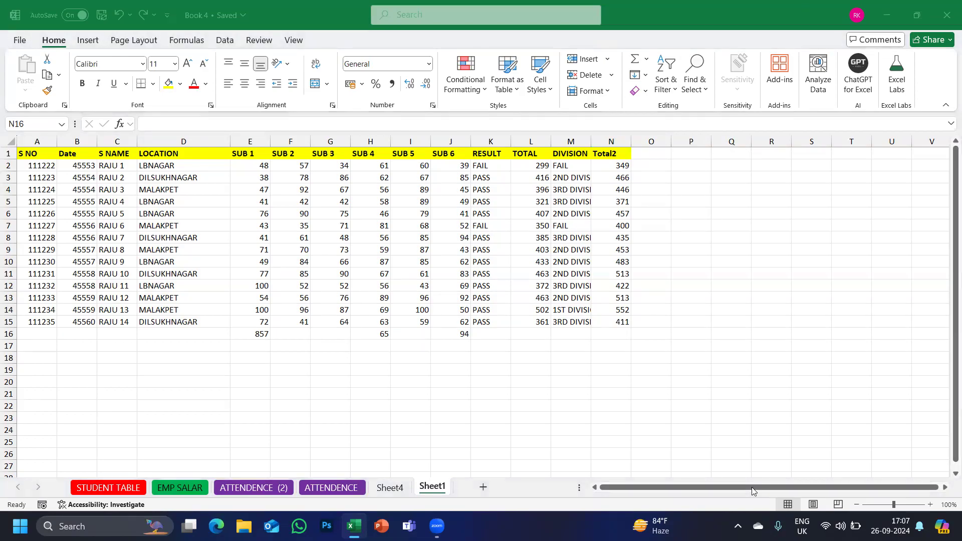
- With Sheet1 active, choose Format > Move or Copy Sheet from the Cells group
left_click(484, 358)
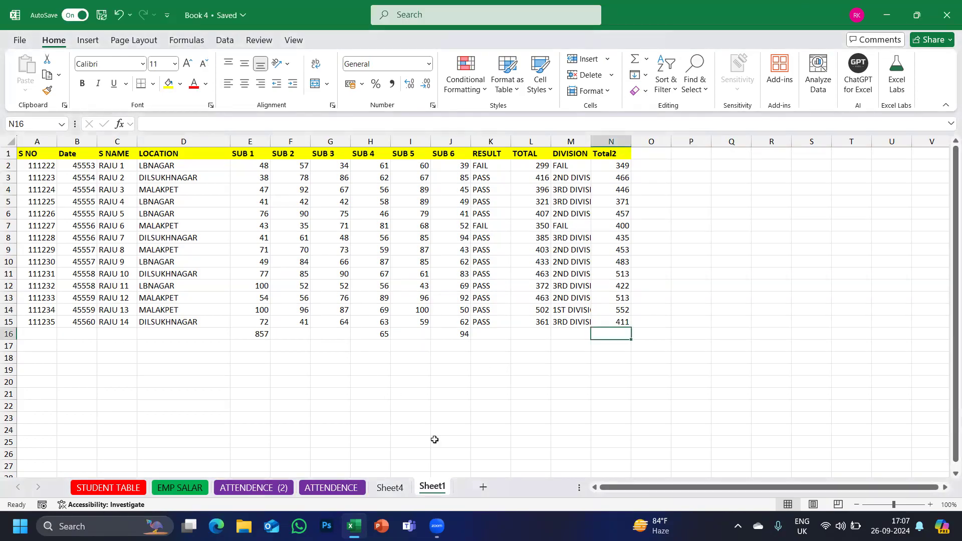
left_click(703, 445)
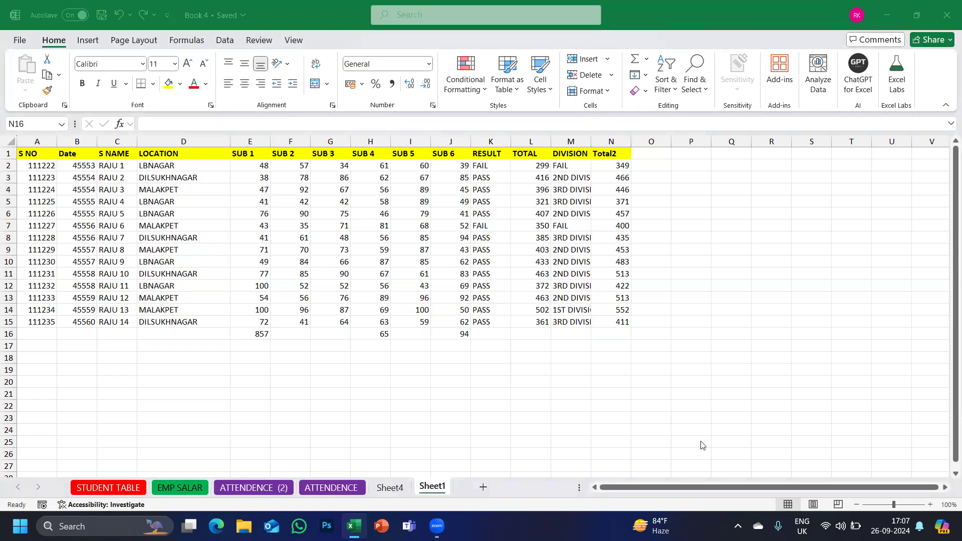
left_click(428, 490)
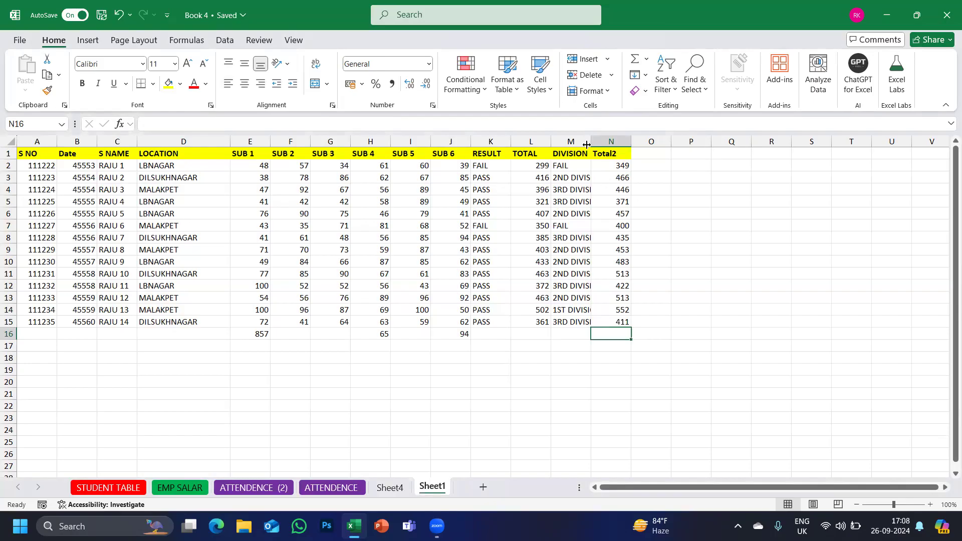
left_click(606, 92)
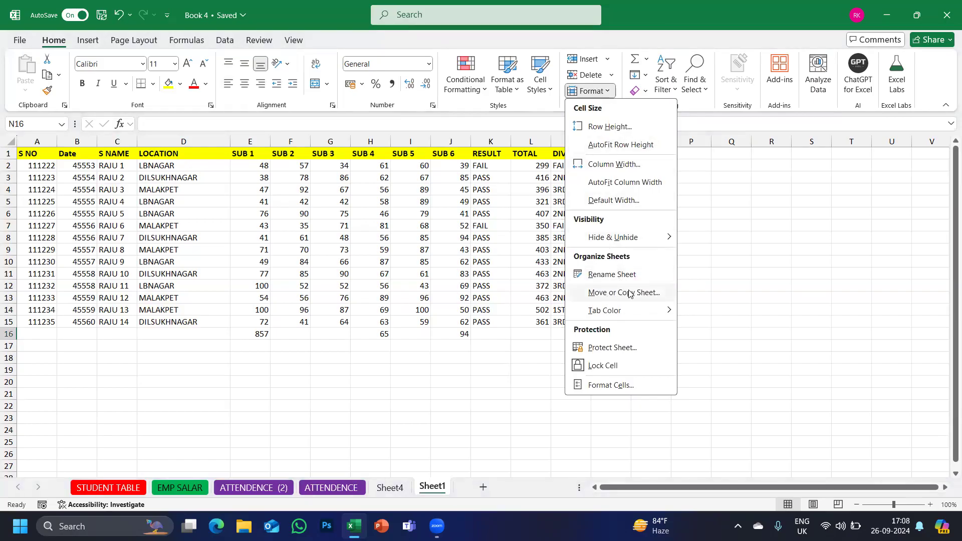
left_click(606, 294)
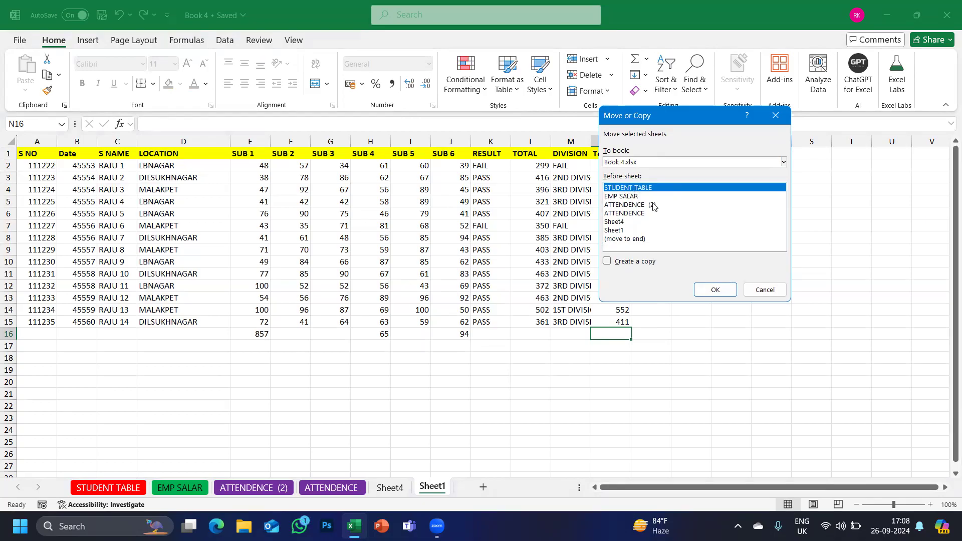
- Copy Sheet1 to (new book) with Create a copy ticked
left_click(615, 231)
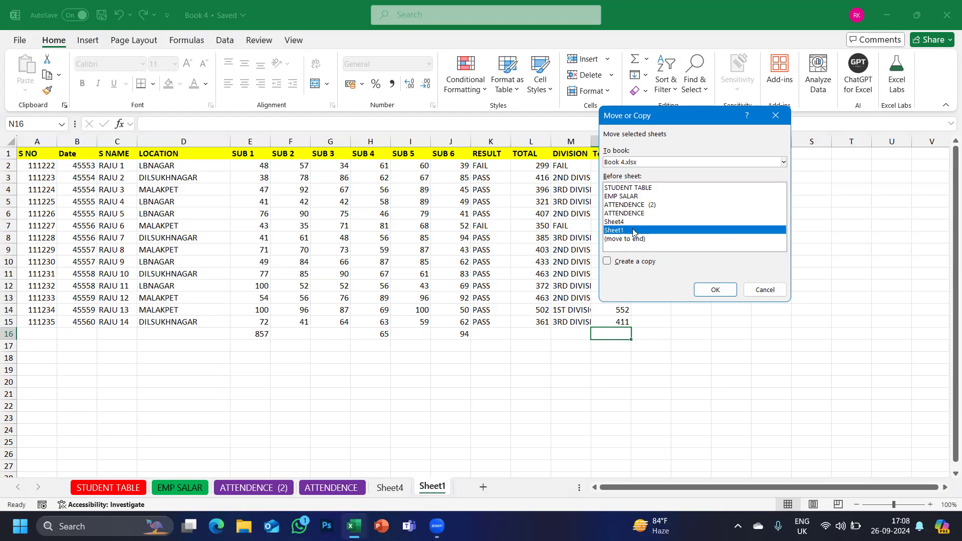
left_click(607, 263)
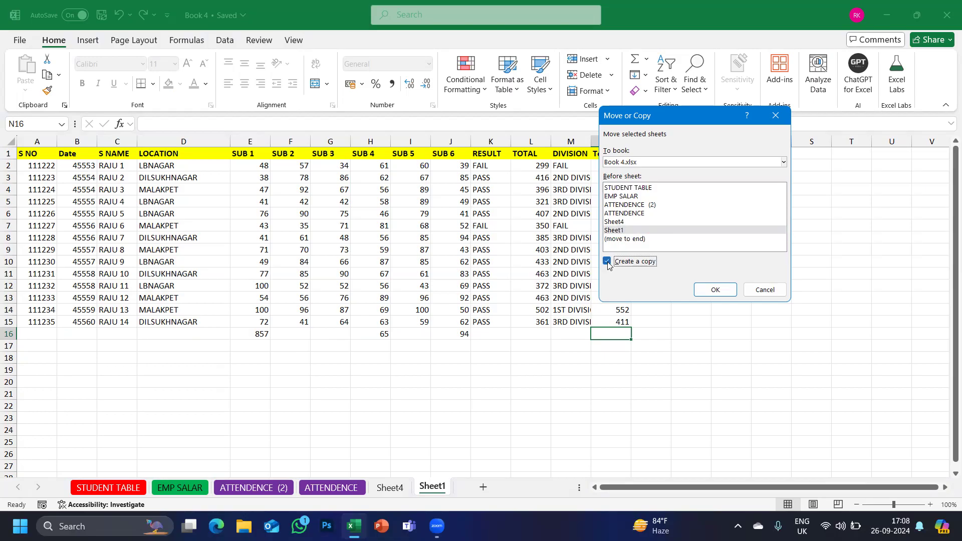
left_click(784, 160)
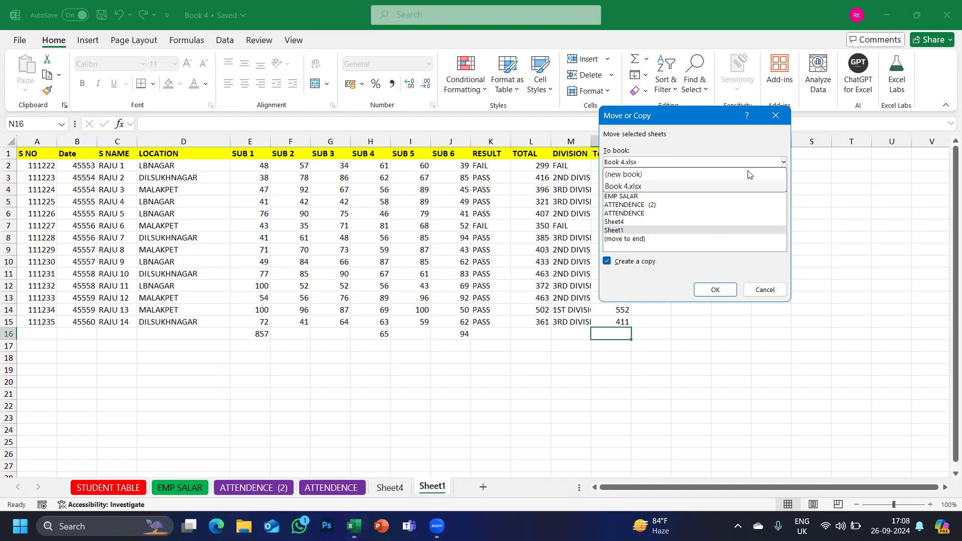
left_click(635, 177)
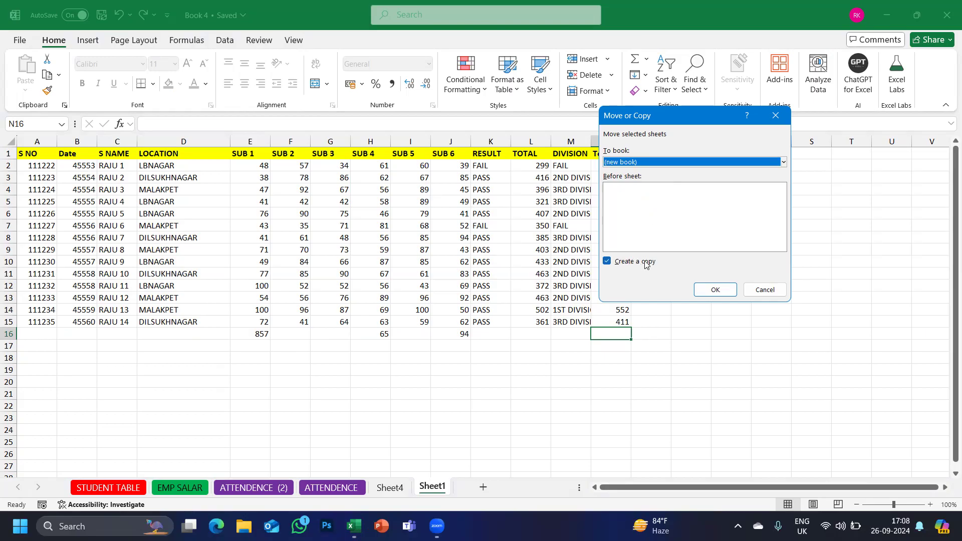
left_click(716, 291)
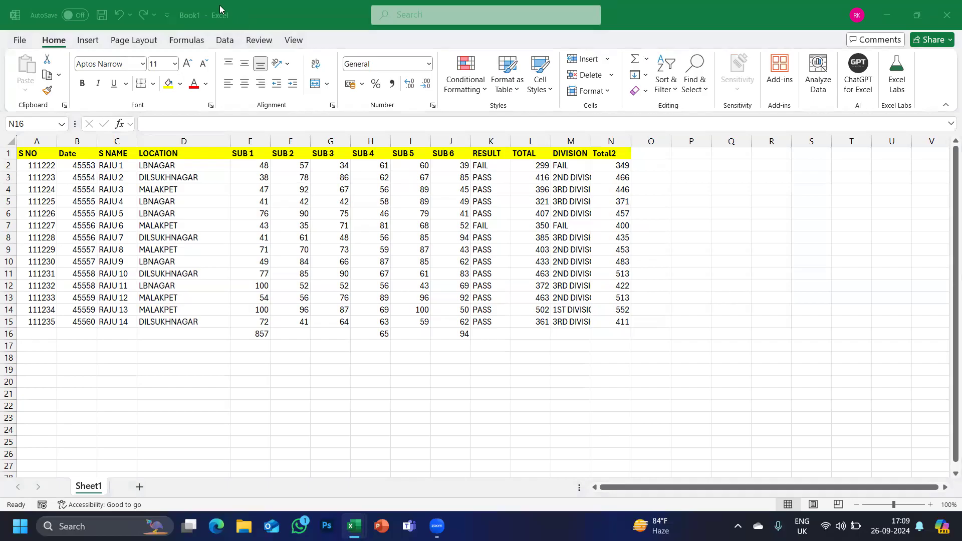
- AutoFit column M to show entries like 2ND DIVISION, then select TOTAL values L2:L15
left_click(188, 17)
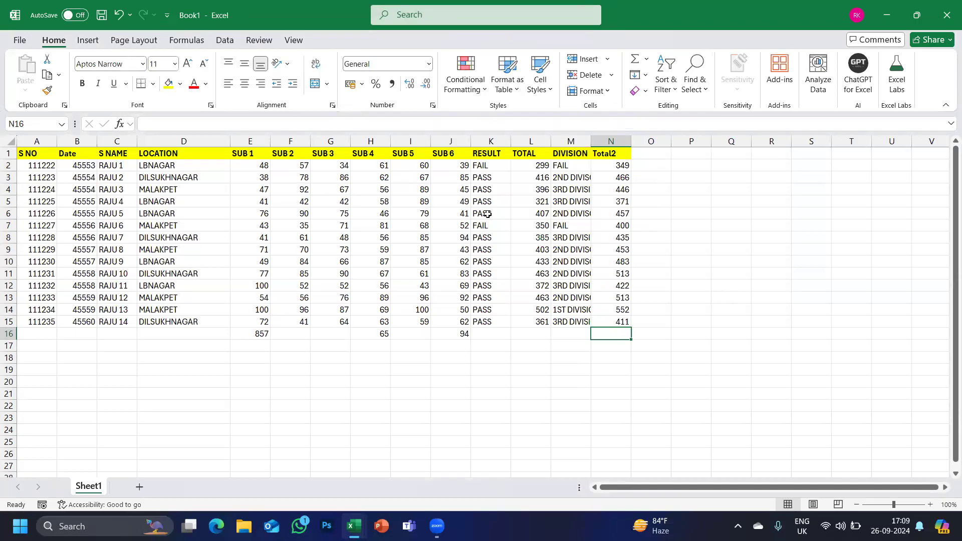
left_click(646, 76)
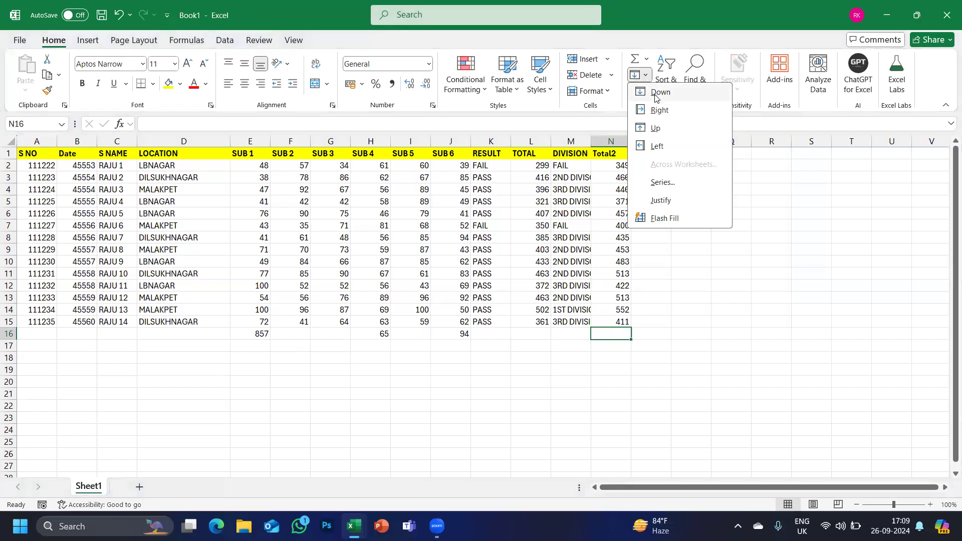
left_click(541, 420)
double_click(591, 141)
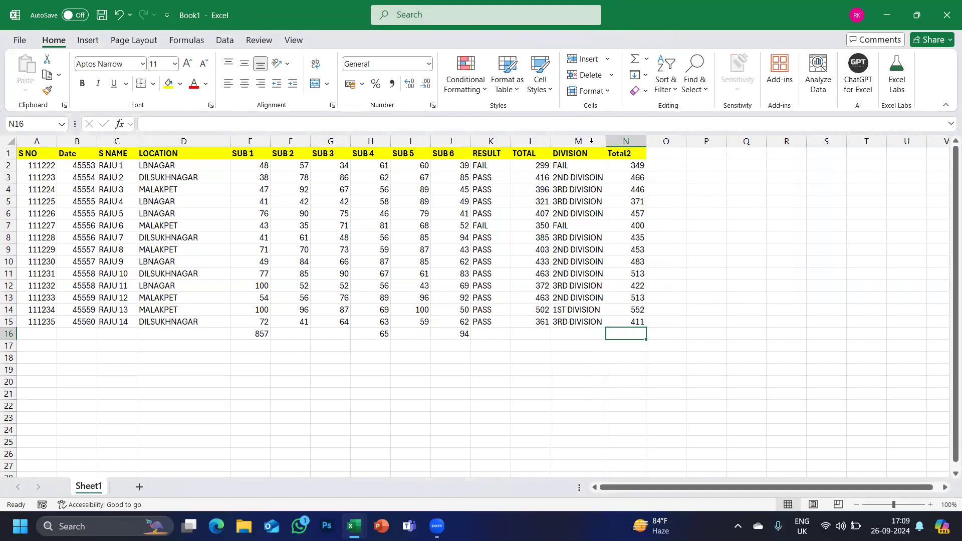
left_click_drag(534, 168, 531, 319)
- Clear the old totals, enter =SUM(E8:J8) in L8 to show 385, and select L2:L8
key("Delete")
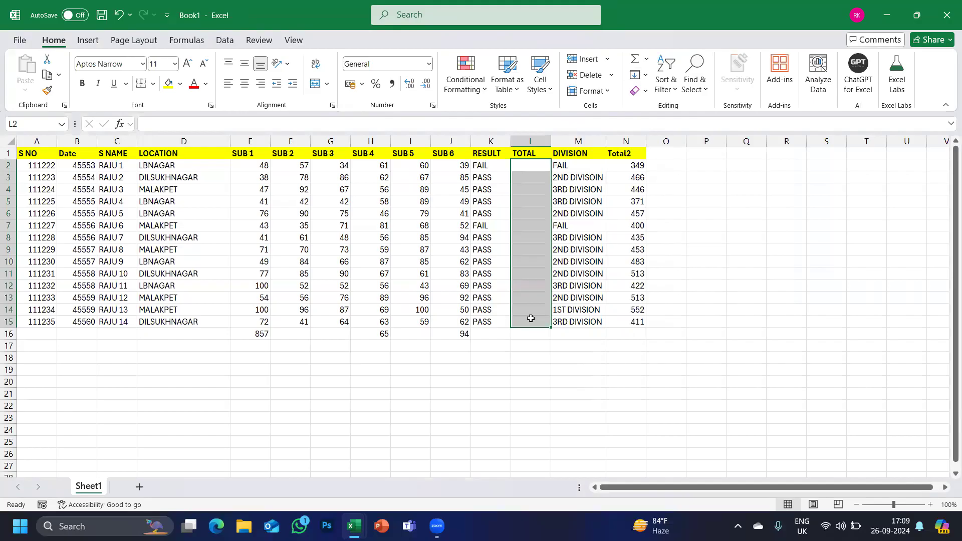
left_click(534, 233)
type("=")
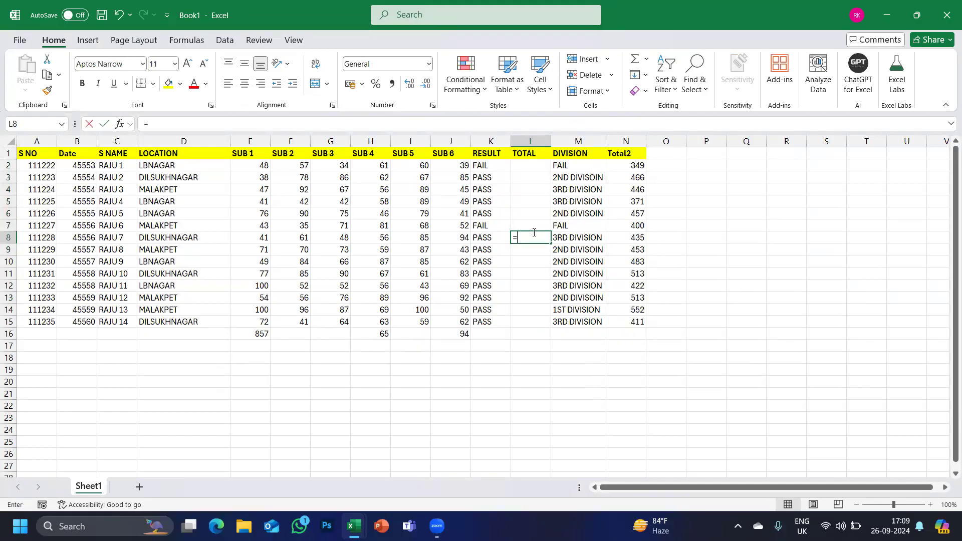
type("SUM(")
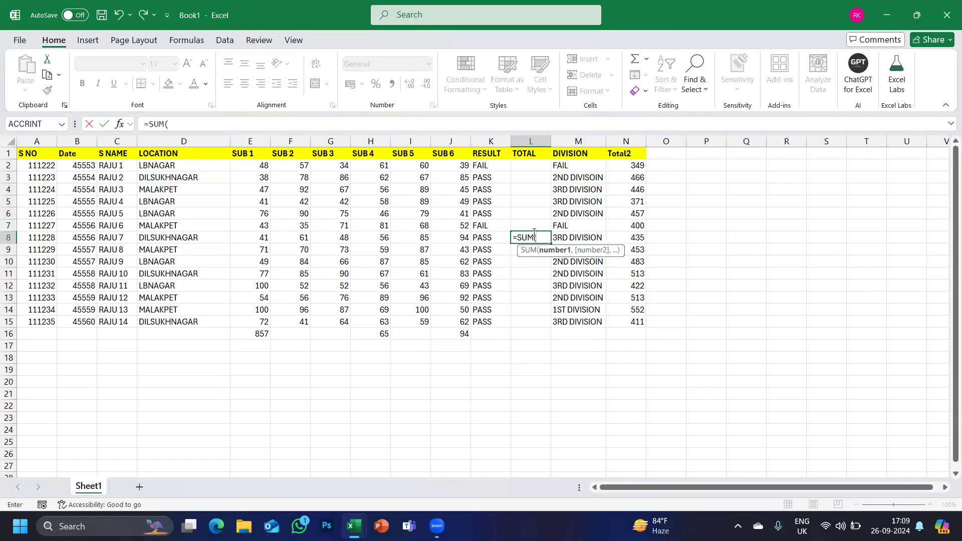
left_click_drag(260, 237, 458, 235)
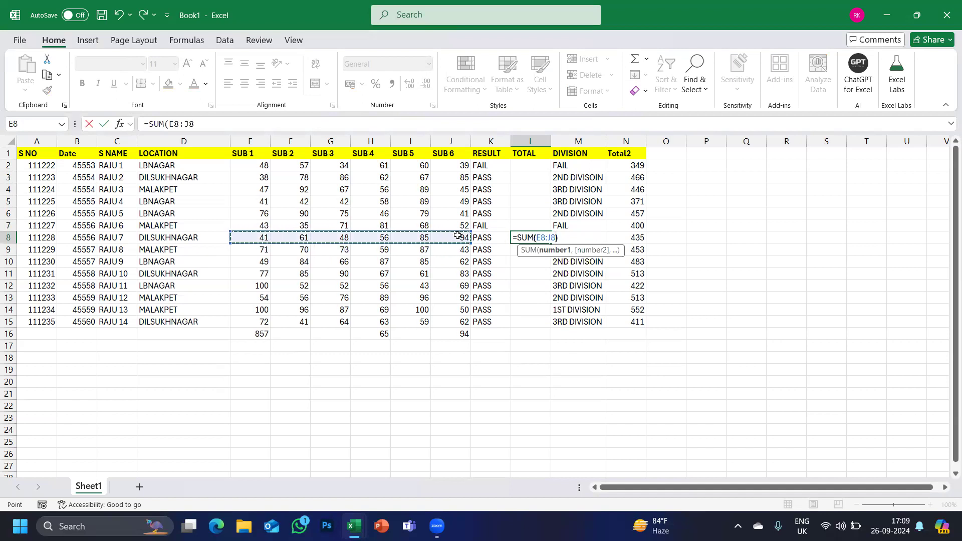
key("Return")
left_click(540, 238)
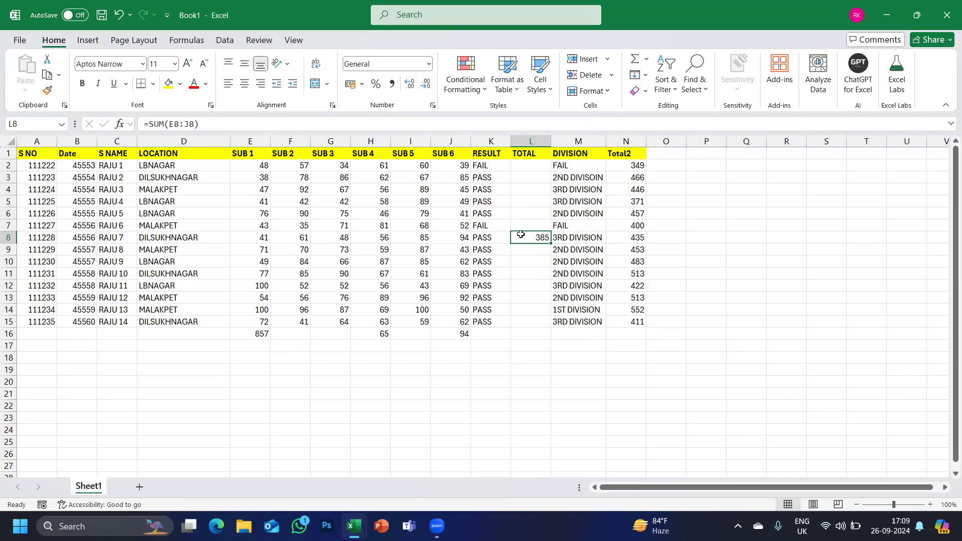
left_click_drag(532, 237, 535, 164)
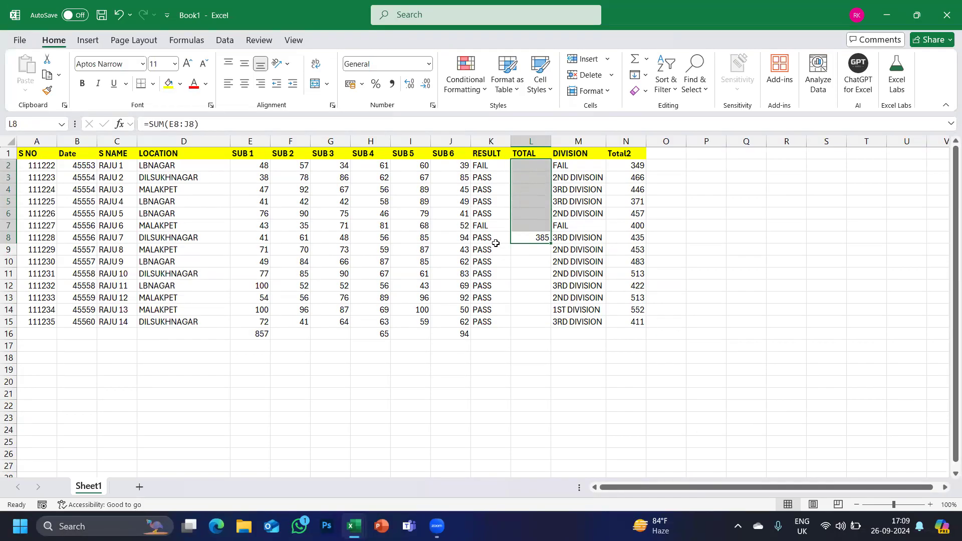
- Fill L8's sum formula up to L2 and down to L15
left_click(646, 75)
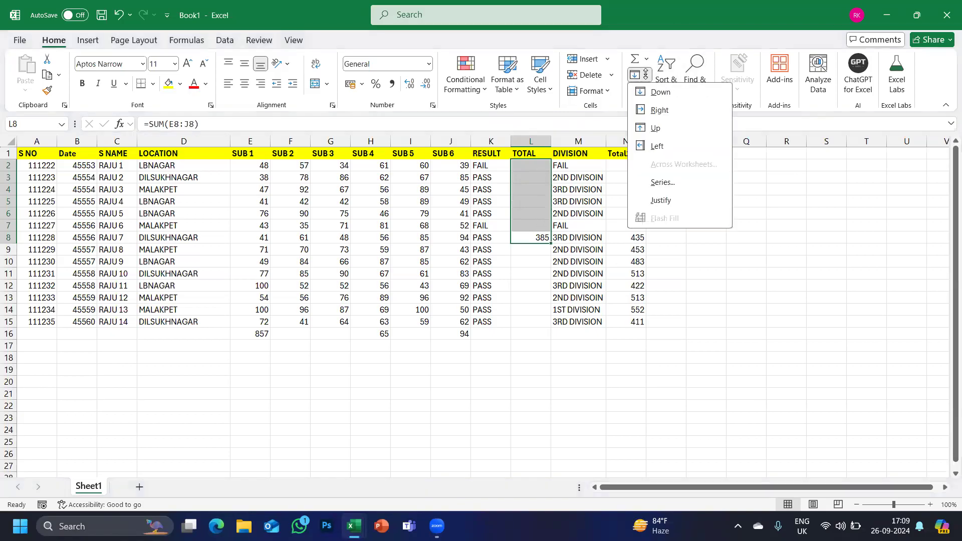
left_click(646, 129)
left_click(526, 236)
left_click_drag(526, 236, 520, 323)
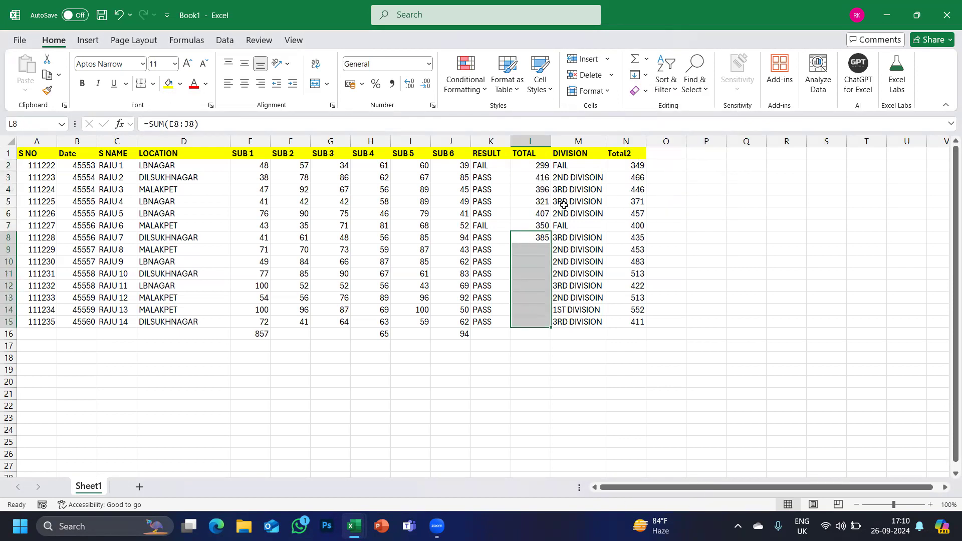
left_click(646, 75)
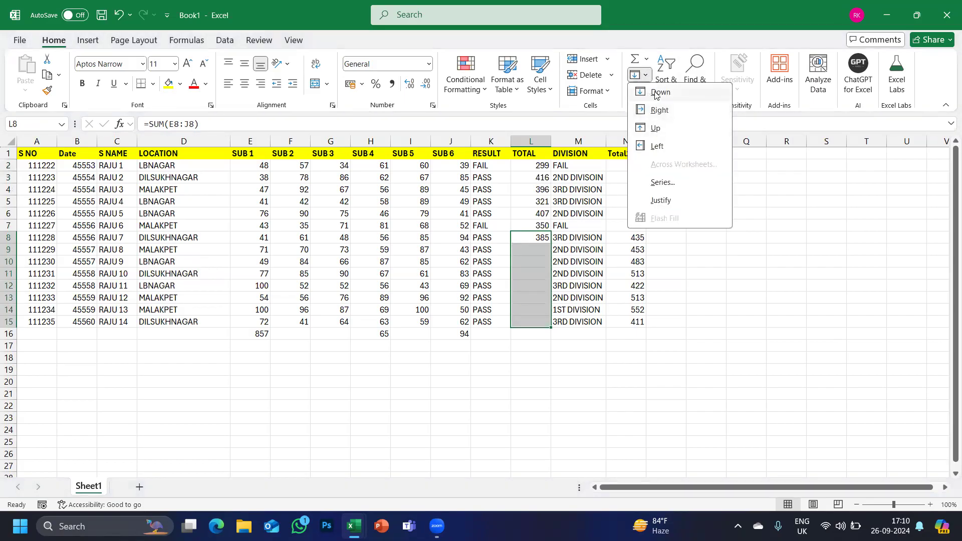
left_click(657, 94)
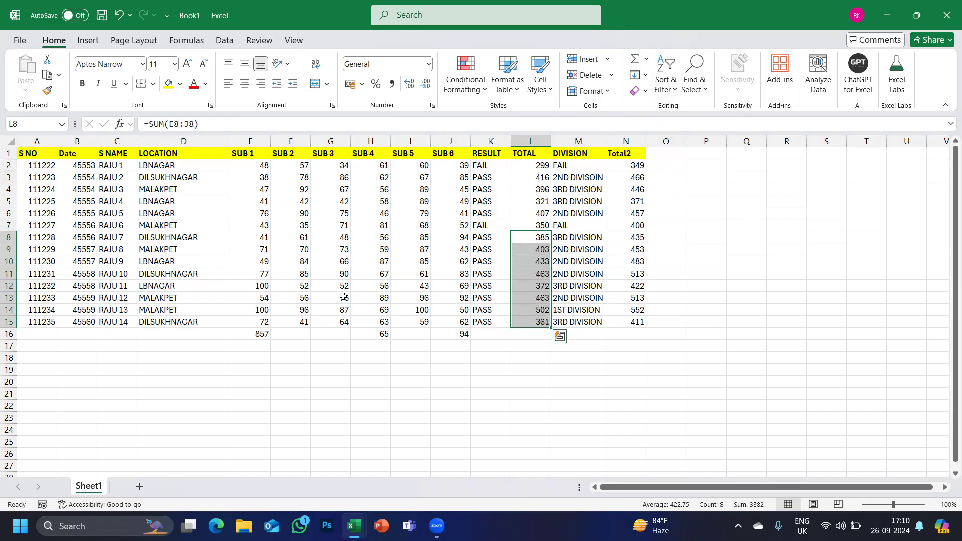
- Enter 10 in H22 and the formula =SUM(H22,10) in I22
scroll(288, 388, "down", 1)
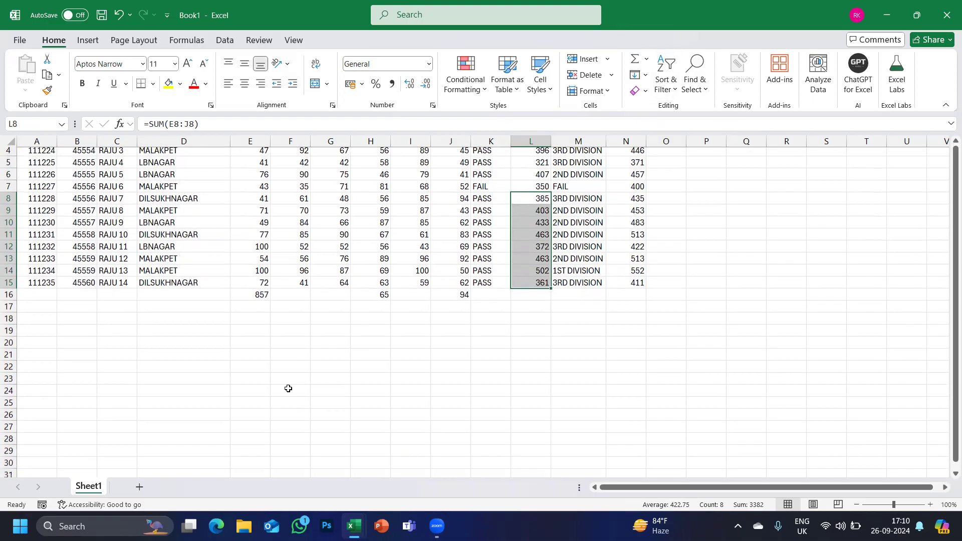
left_click(362, 369)
type("10")
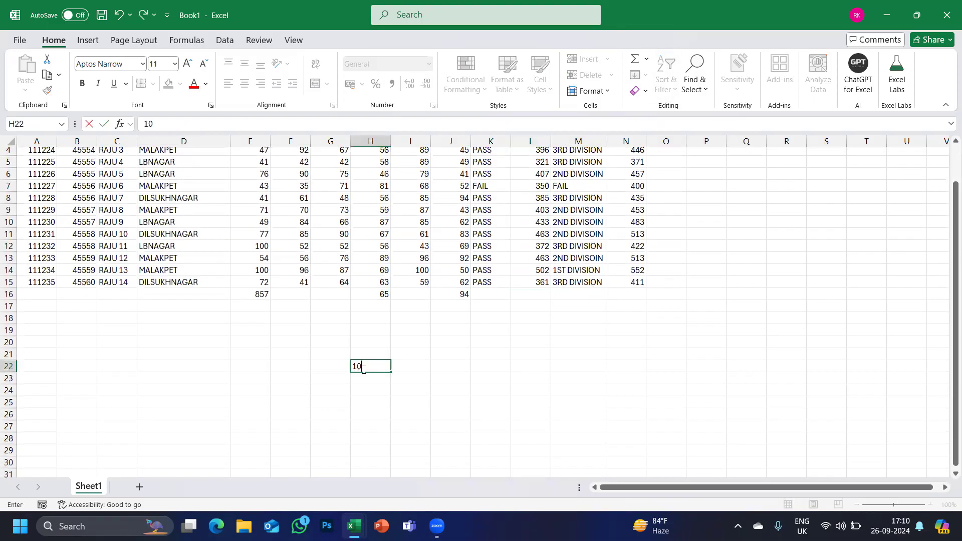
key("Tab")
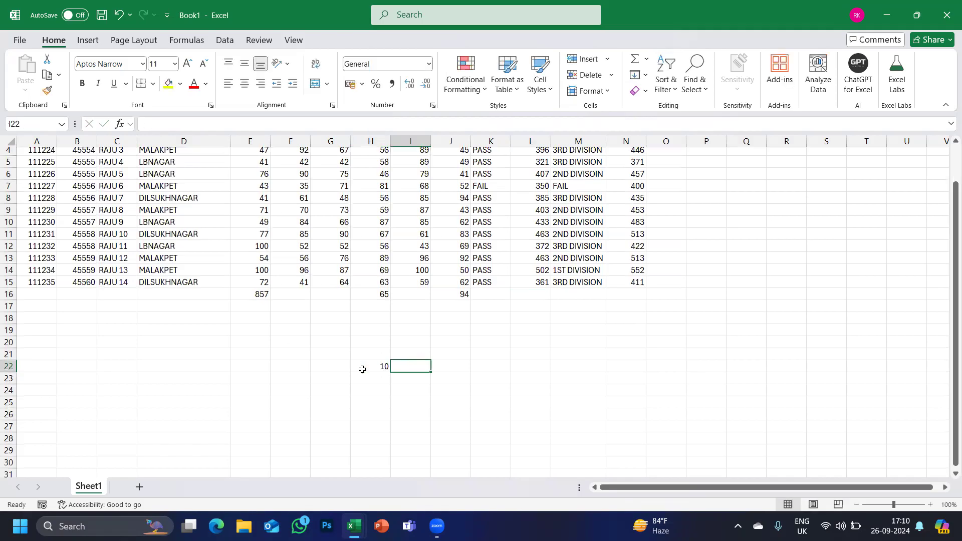
type("=SUM")
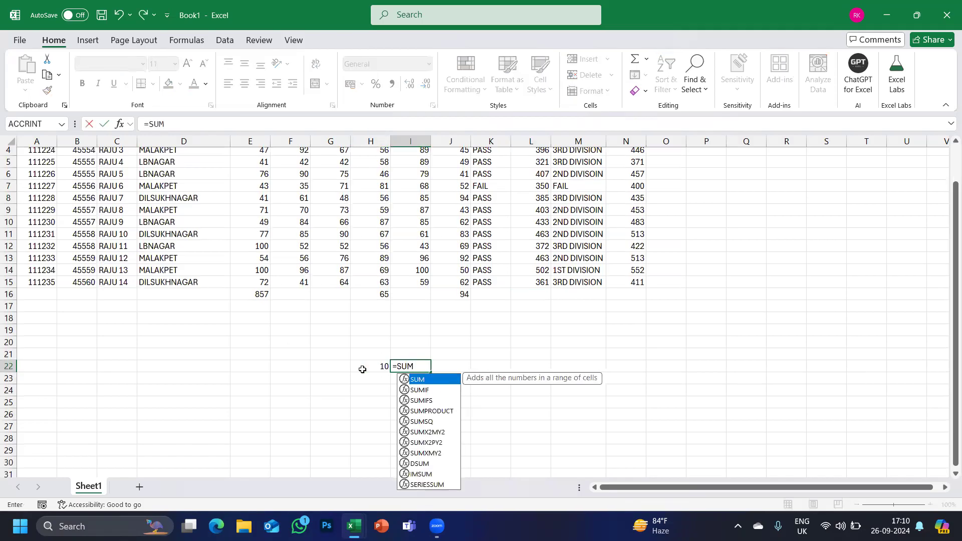
type(")")
key("BackSpace")
type("(")
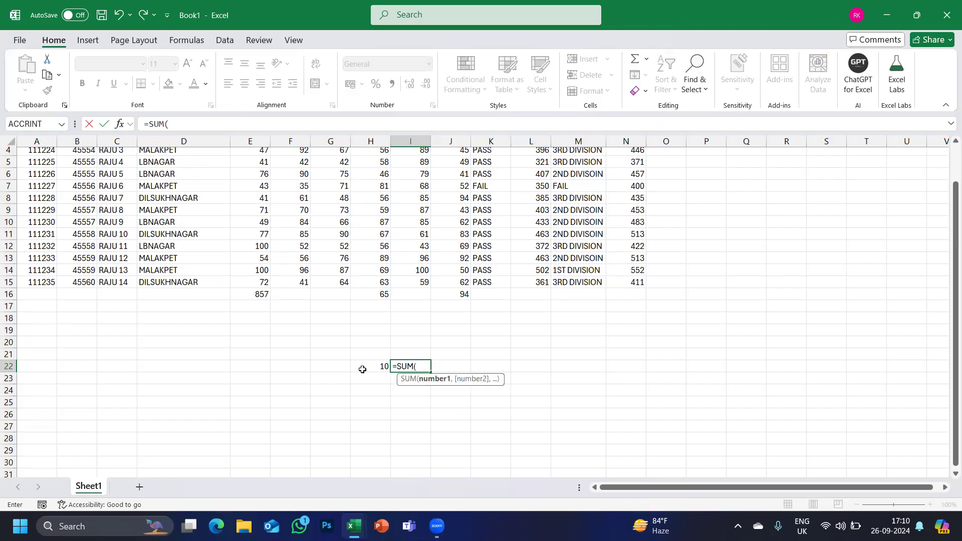
left_click(362, 369)
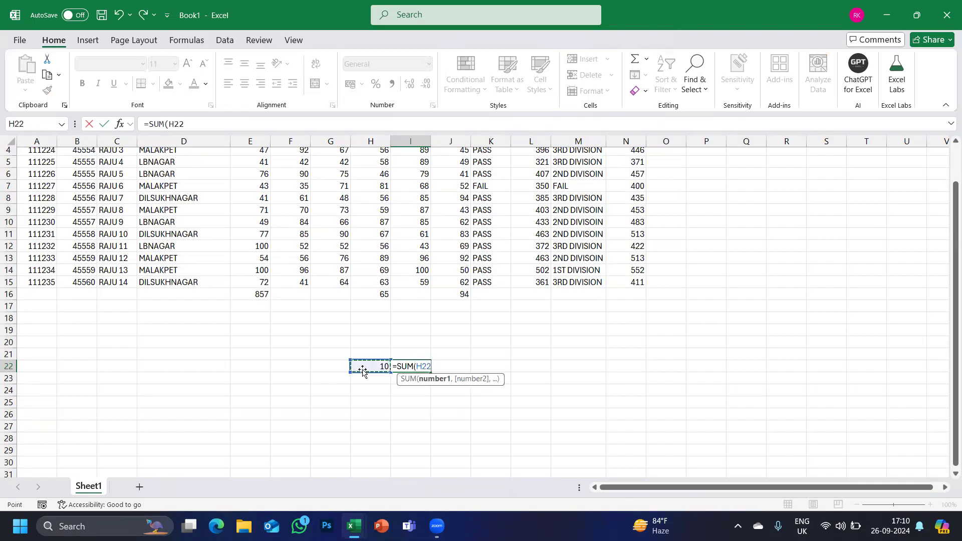
type(",")
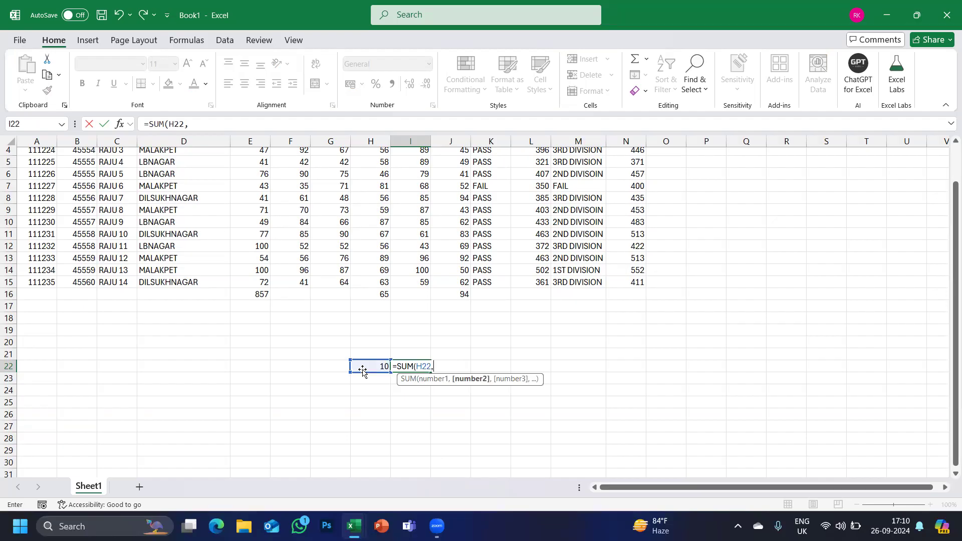
type("10)")
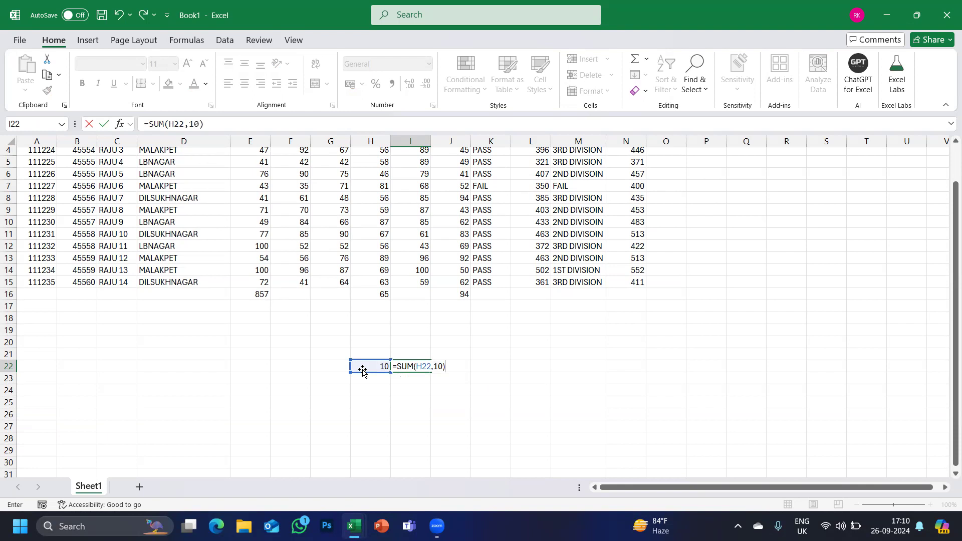
- Fill I22's =SUM(H22,10) right across I22:U22 so row 22 counts up to 140
key("Return")
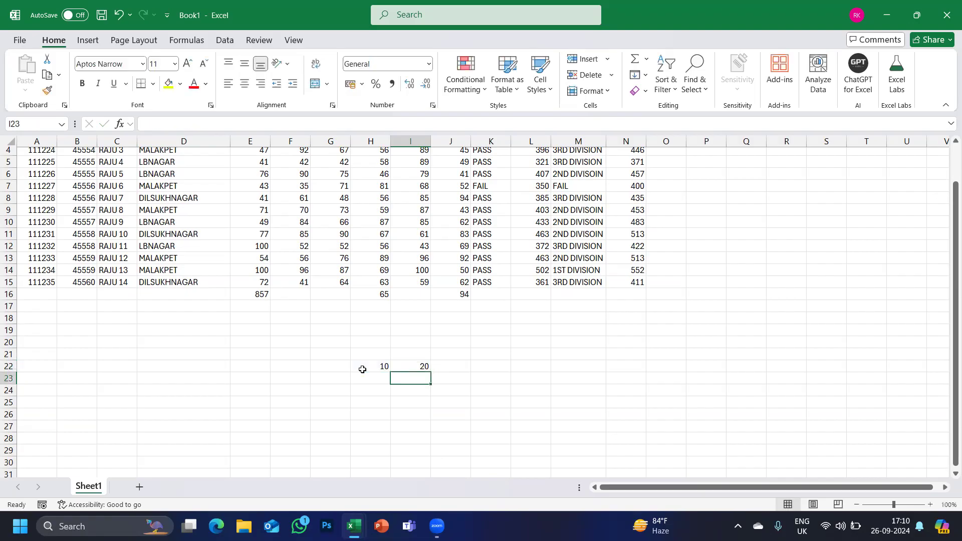
left_click(420, 367)
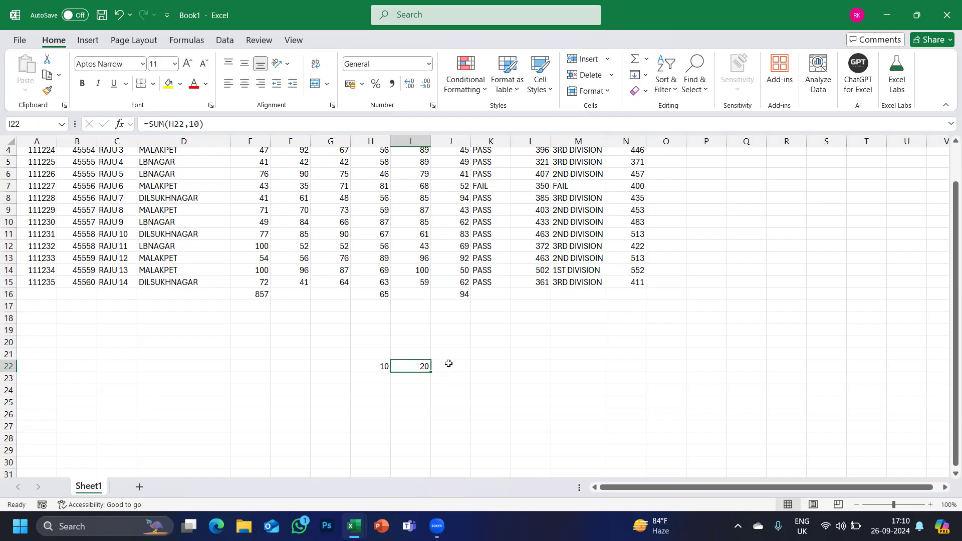
left_click_drag(431, 372, 684, 374)
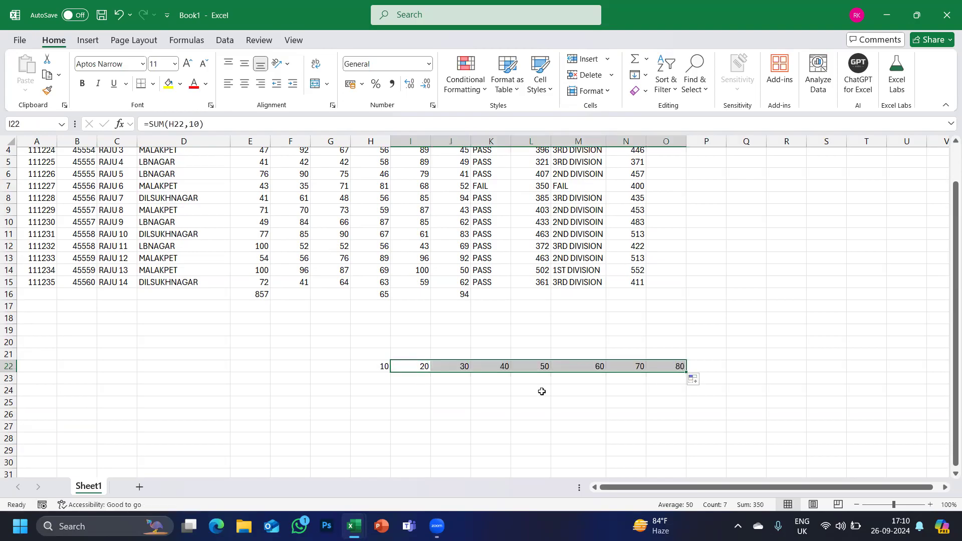
key("ctrl+z")
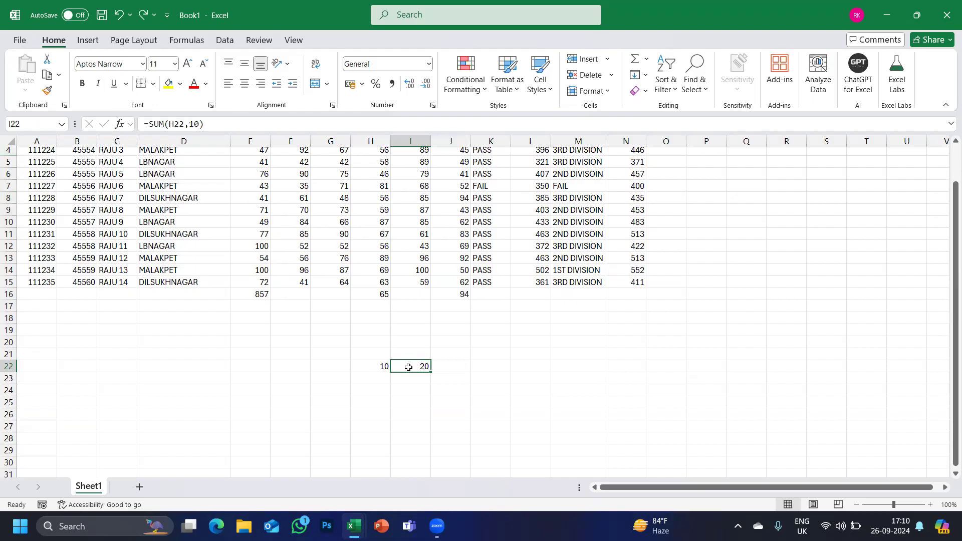
left_click_drag(409, 367, 844, 365)
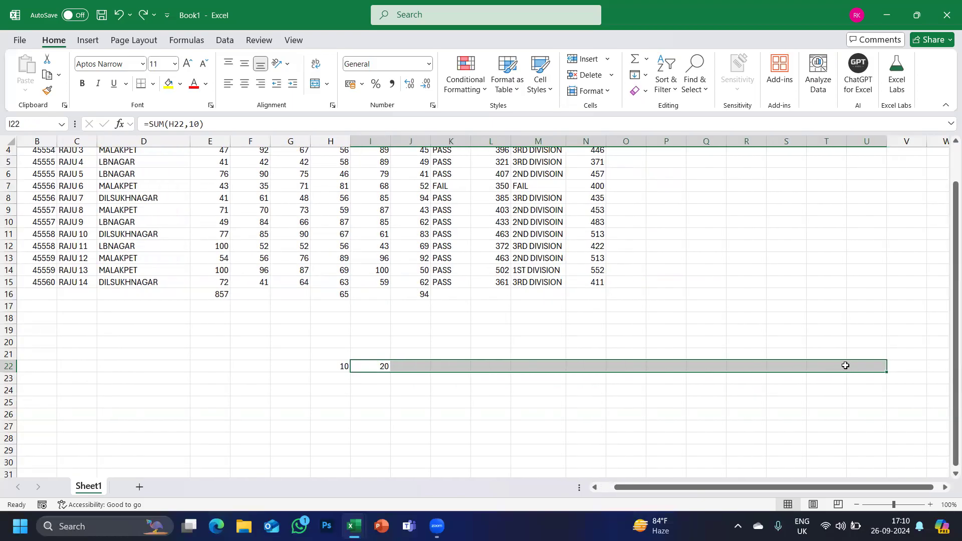
left_click(643, 76)
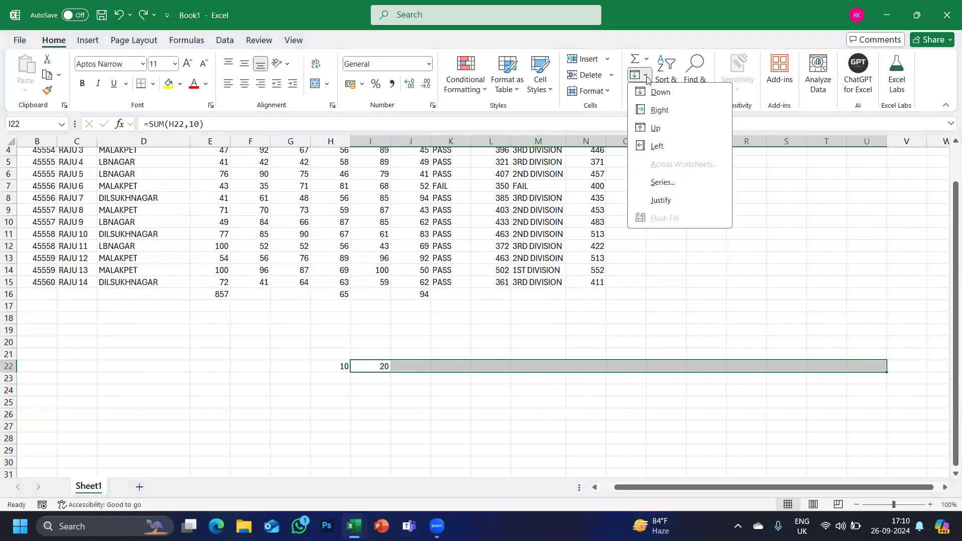
left_click(659, 110)
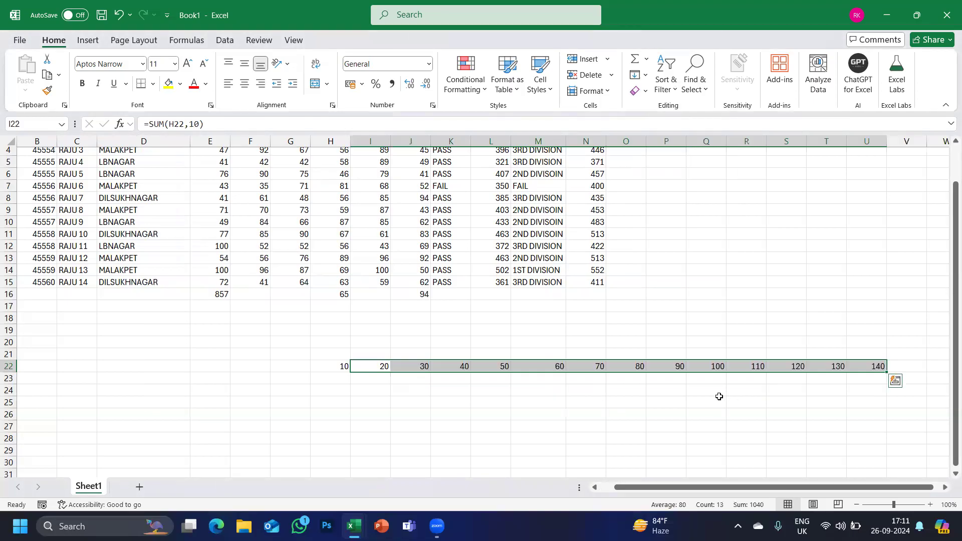
left_click(285, 364)
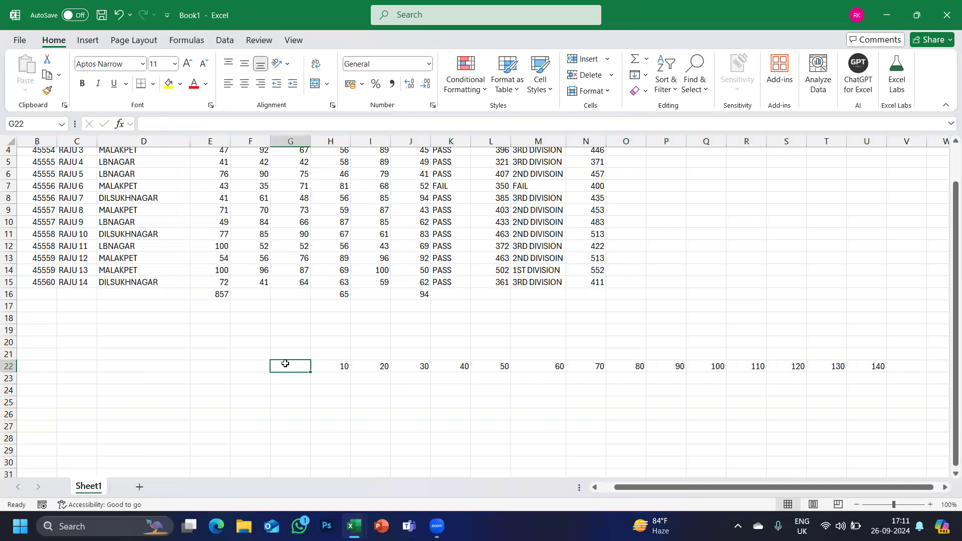
- Enter the formula =SUM(H22,20) in G22
type("=SUM")
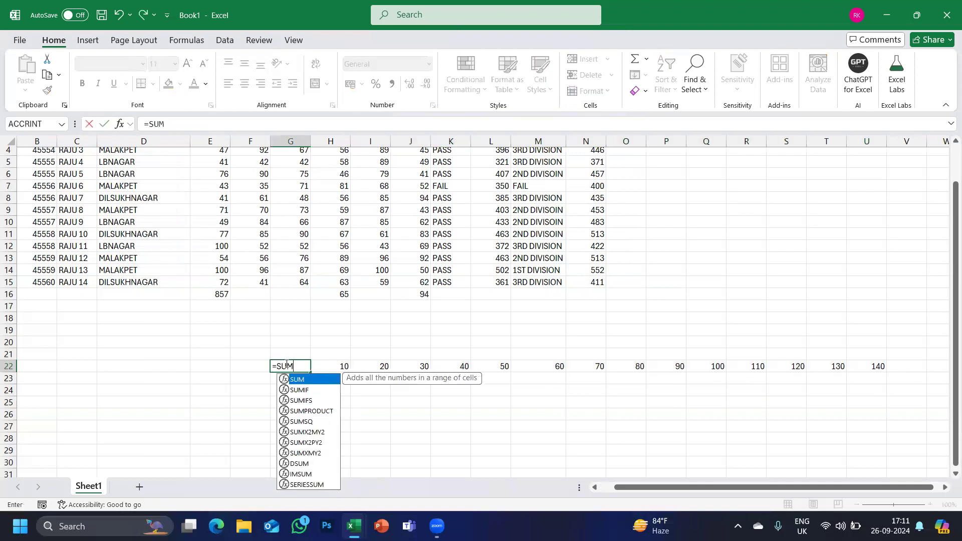
type("(")
key("Right")
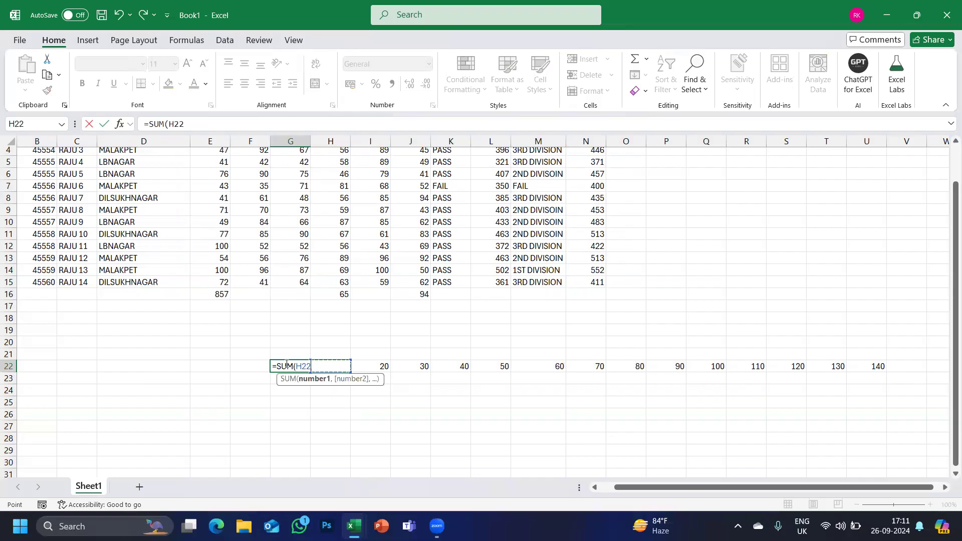
type(",20")
key("Return")
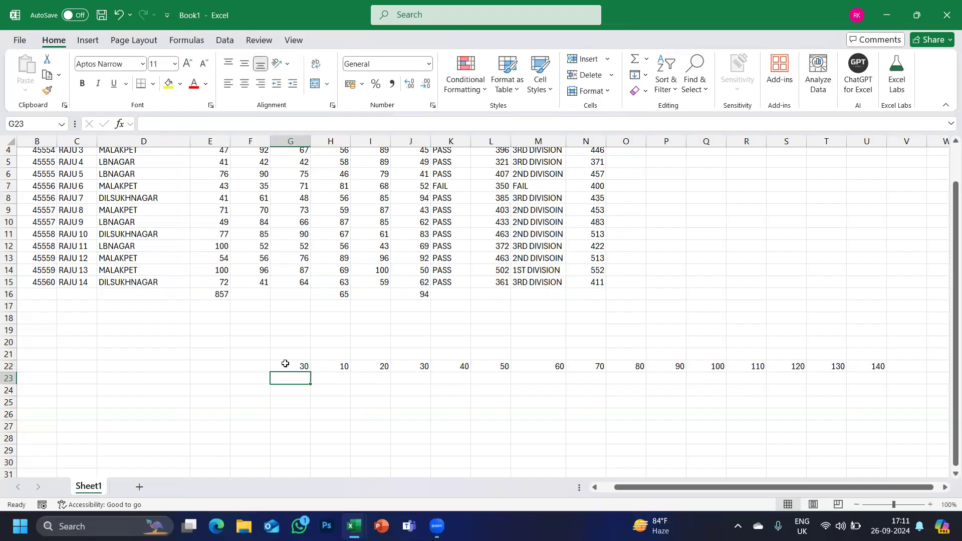
- Fill G22's formula left across A22:G22, giving 150 down to 30
left_click_drag(298, 368, 31, 356)
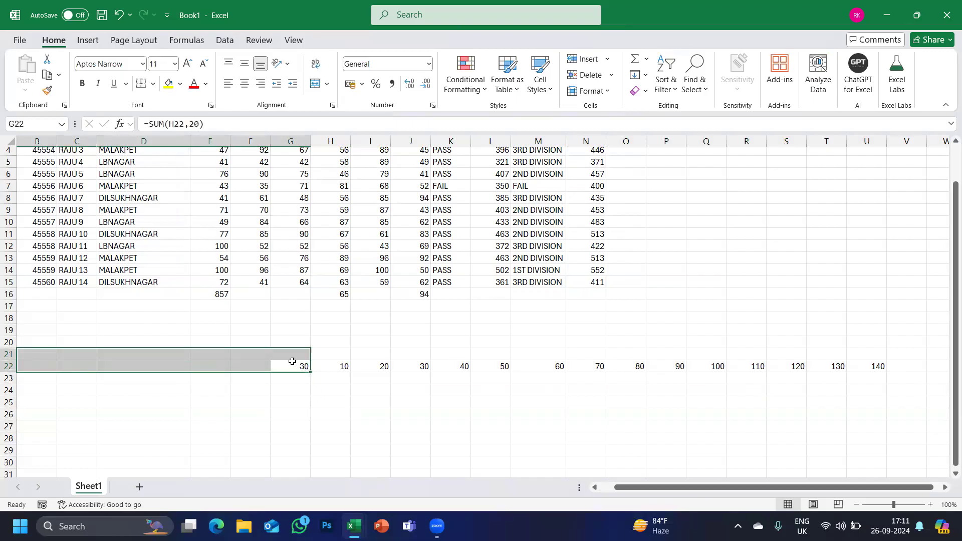
left_click_drag(297, 367, 10, 362)
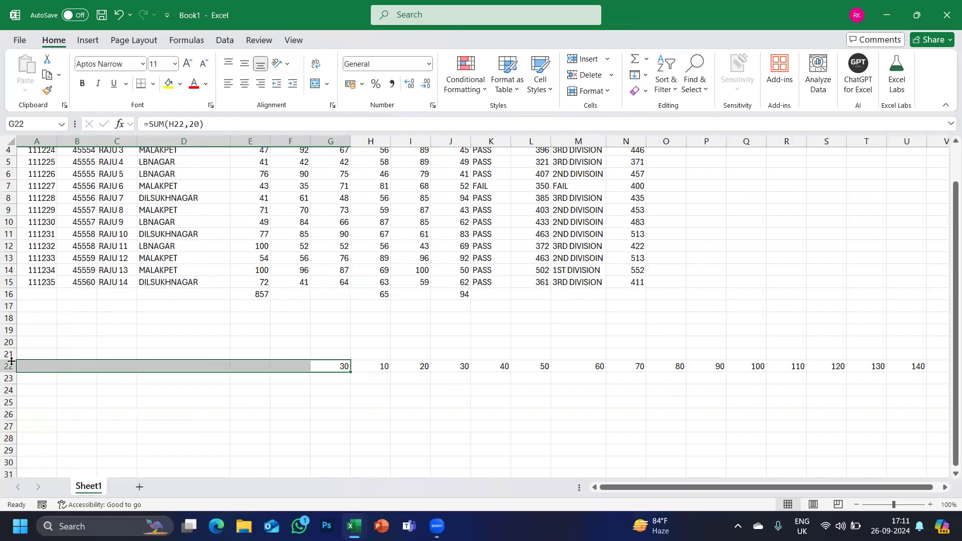
left_click(645, 75)
left_click(660, 146)
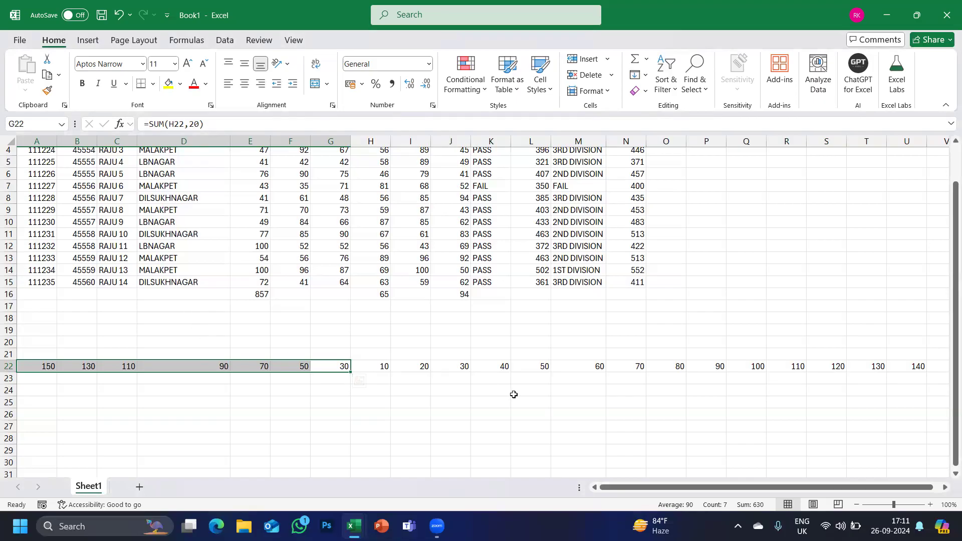
left_click(646, 79)
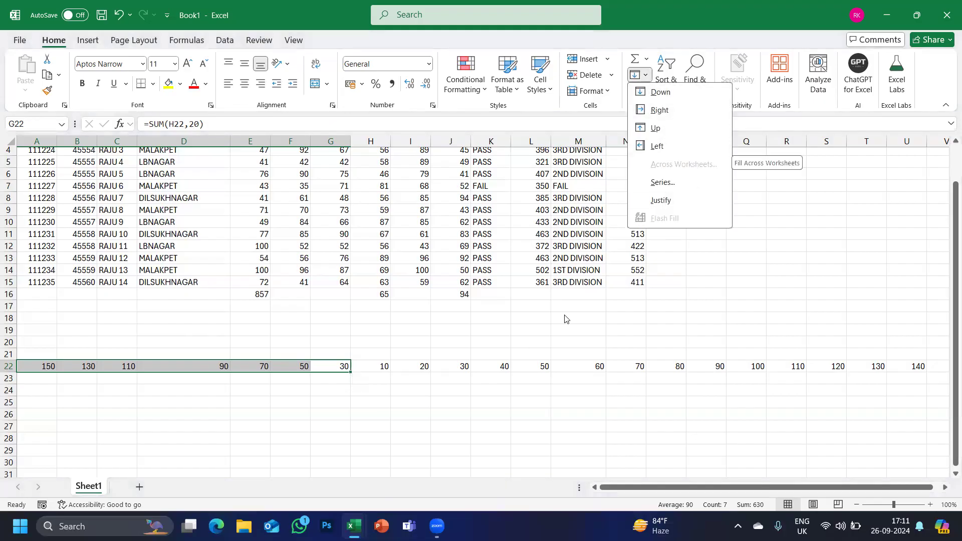
left_click(530, 347)
scroll(530, 347, "up", 1)
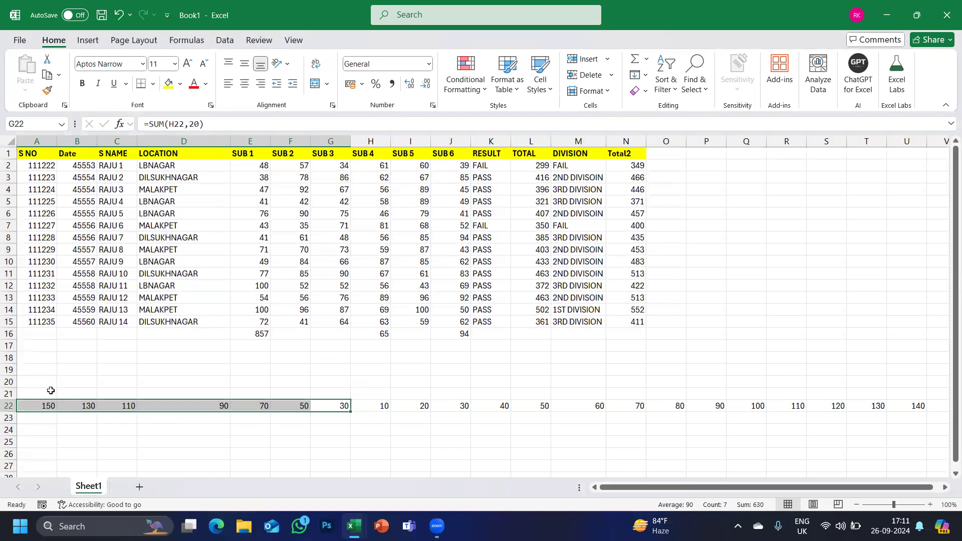
left_click(51, 391)
- Delete the practice numbers from row 22
key("ctrl+a")
key("Delete")
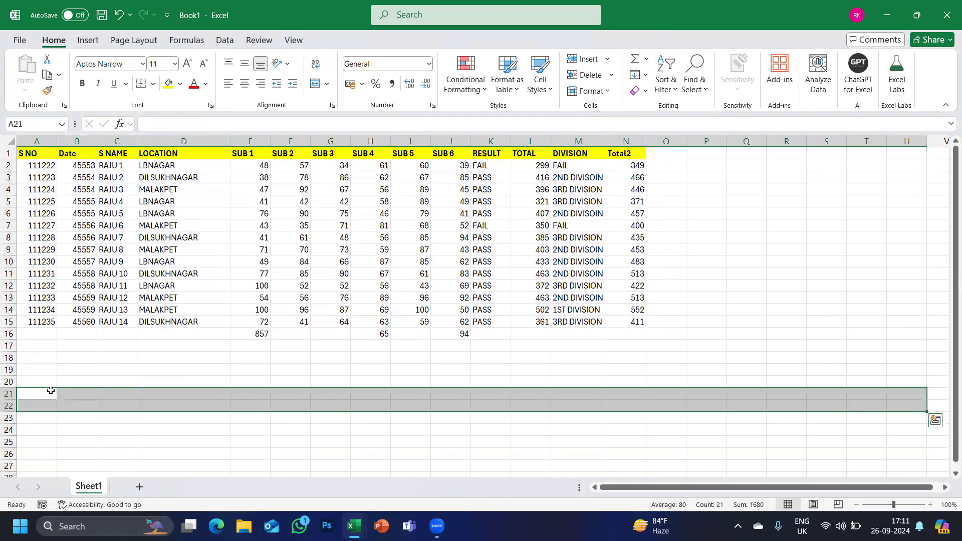
left_click(181, 428)
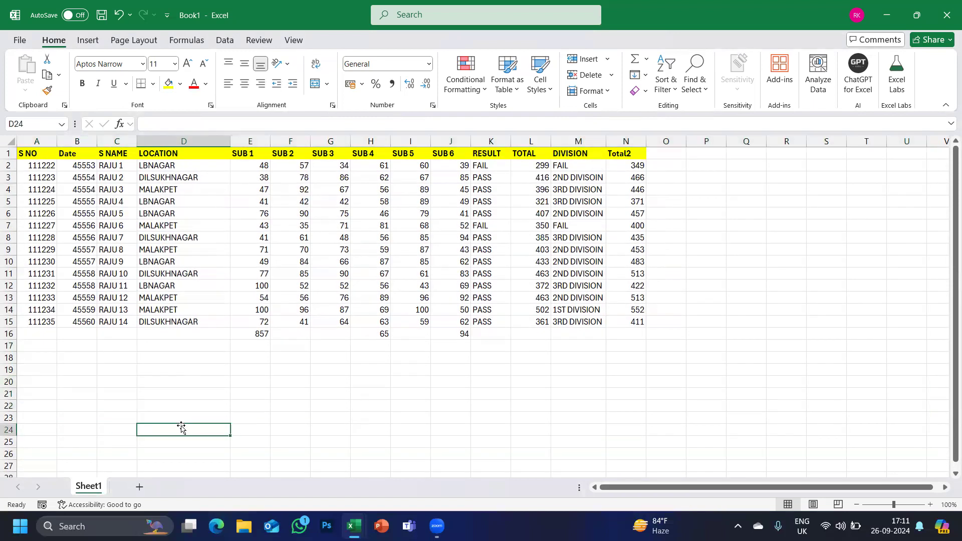
- Add seven new blank sheets, Sheet2 through Sheet8, then return to Sheet1
left_click(139, 488)
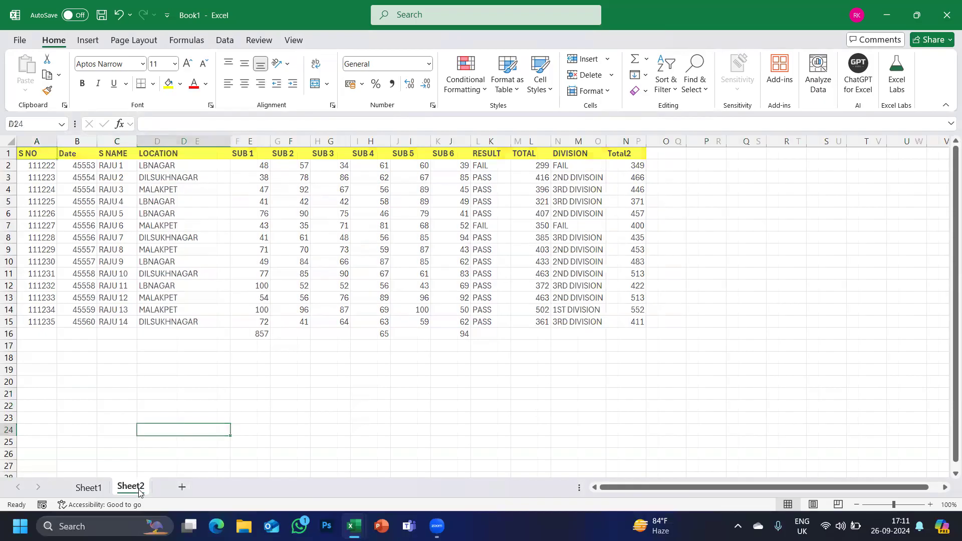
left_click(182, 488)
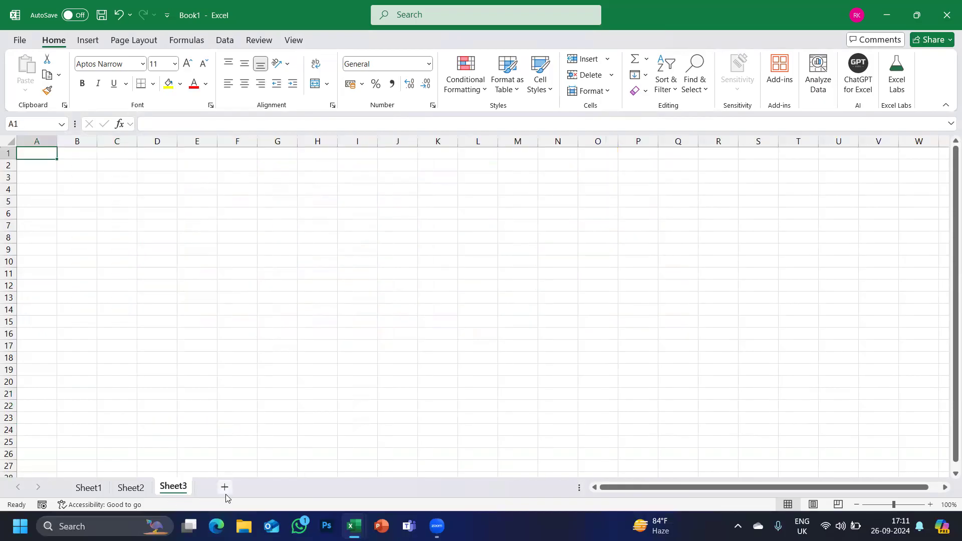
left_click(225, 488)
left_click(267, 488)
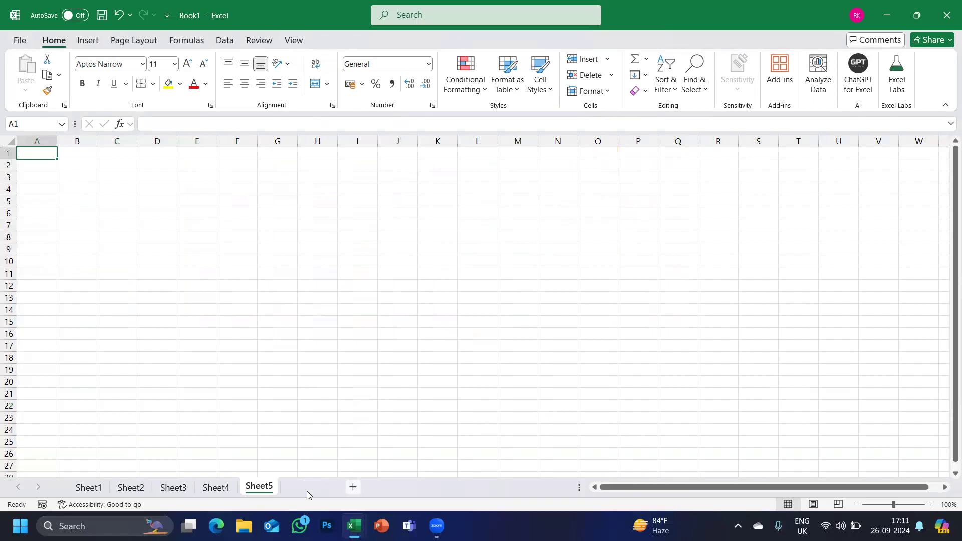
left_click(353, 488)
left_click(390, 489)
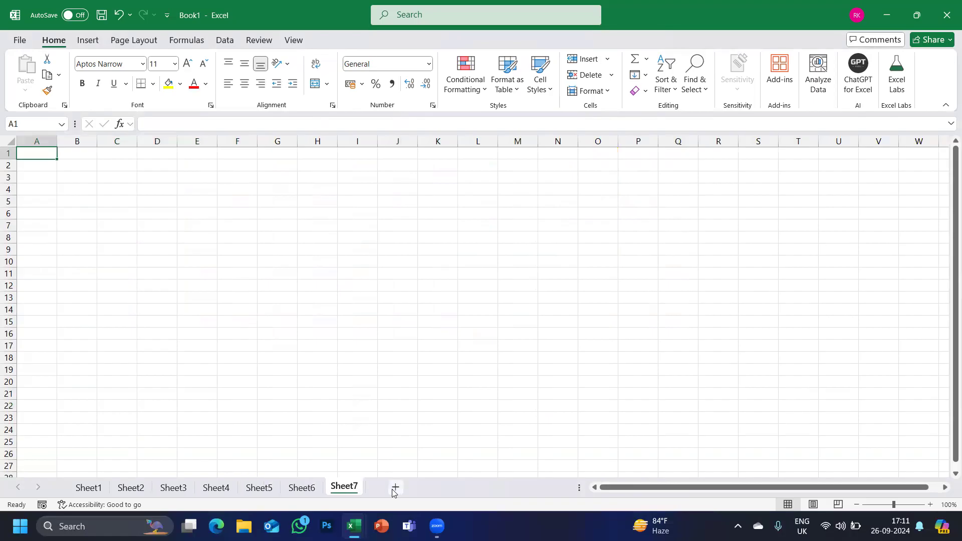
left_click(394, 490)
left_click(97, 493)
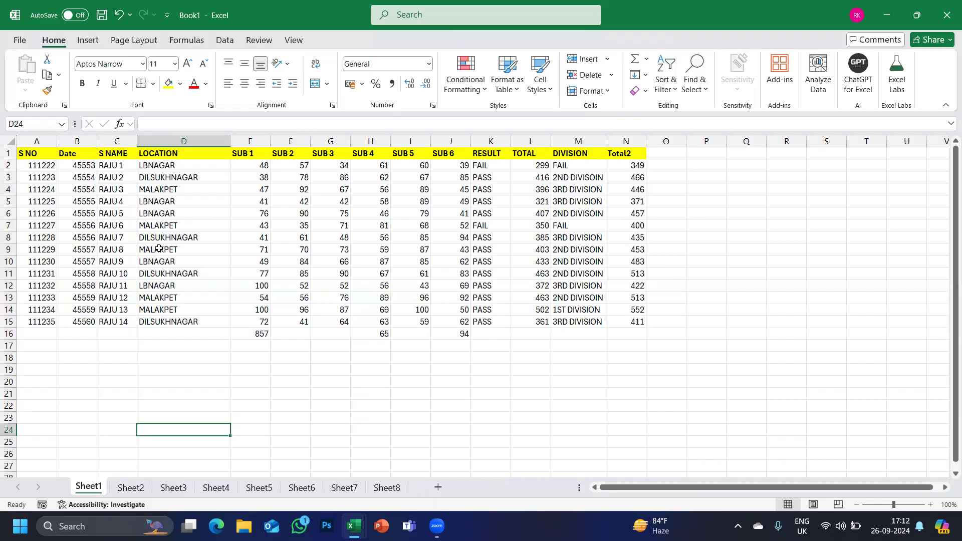
- Make a copy of Sheet1 using Move or Copy with Create a copy checked
left_click(27, 153)
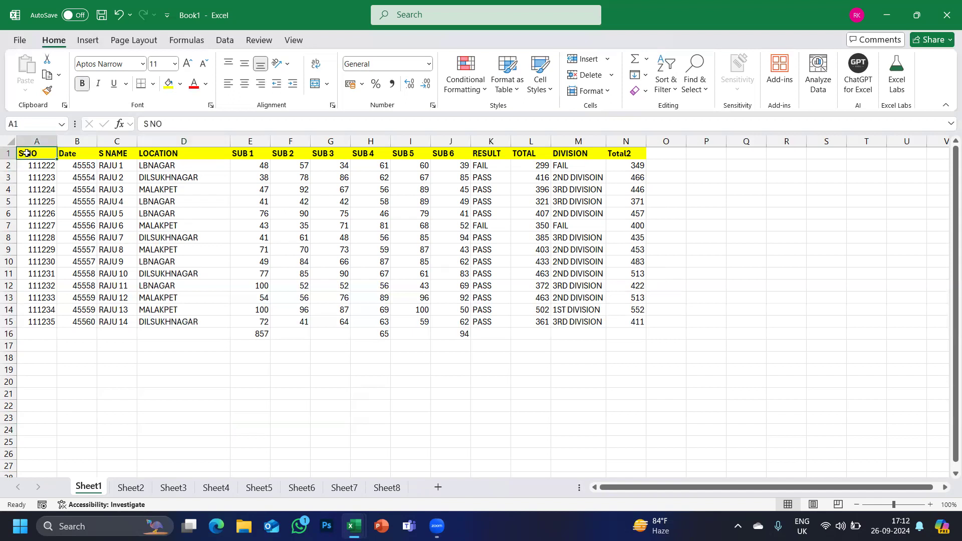
left_click(611, 90)
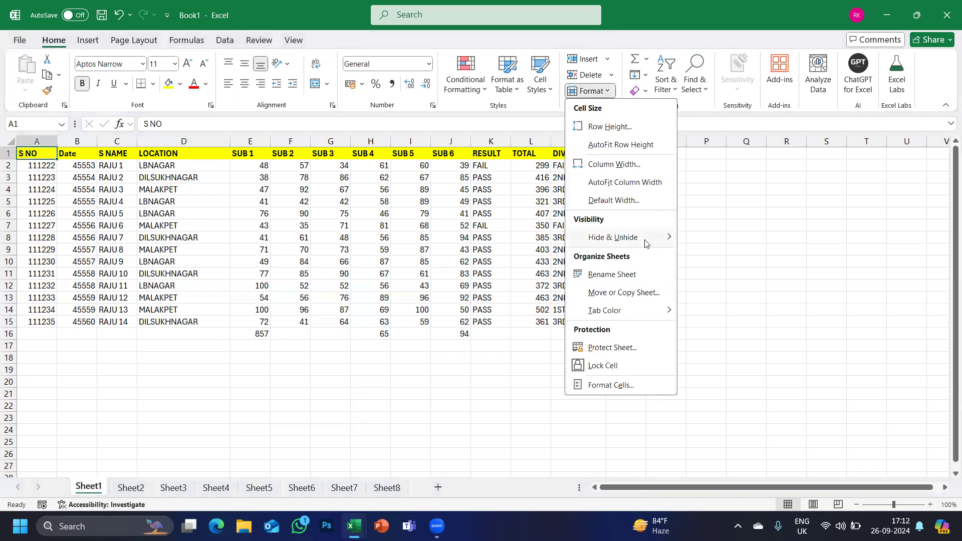
left_click(625, 289)
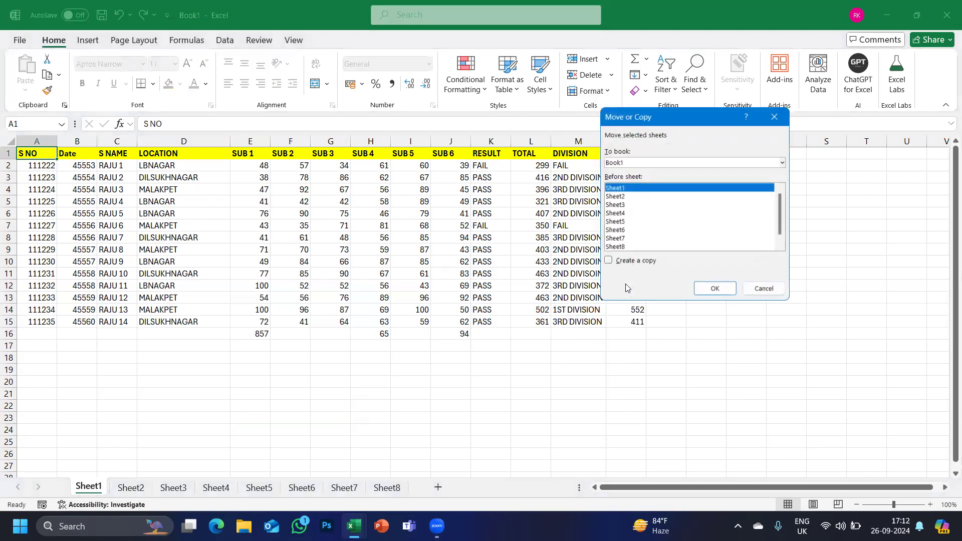
left_click(608, 261)
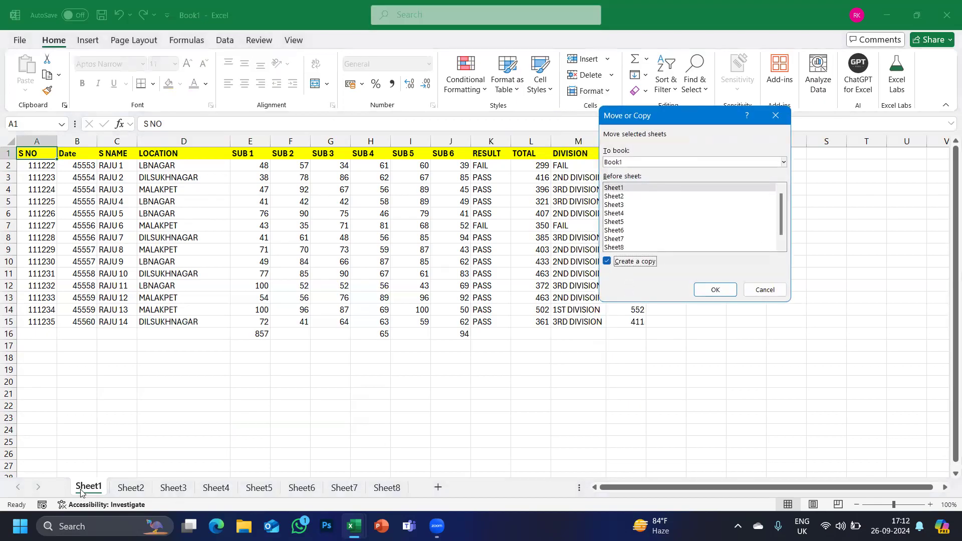
left_click(717, 290)
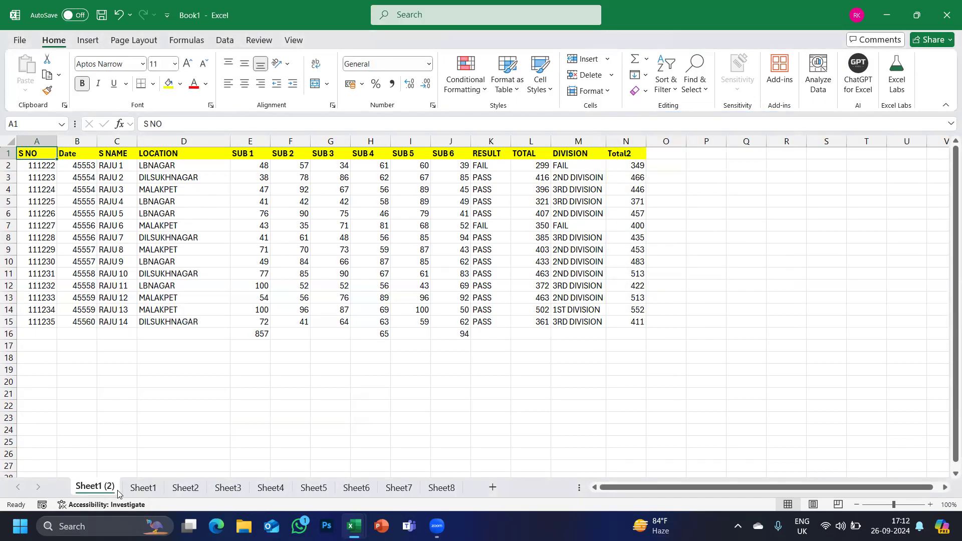
- Delete the duplicate sheet Sheet1 (2)
left_click(147, 491)
left_click(97, 493)
right_click(102, 489)
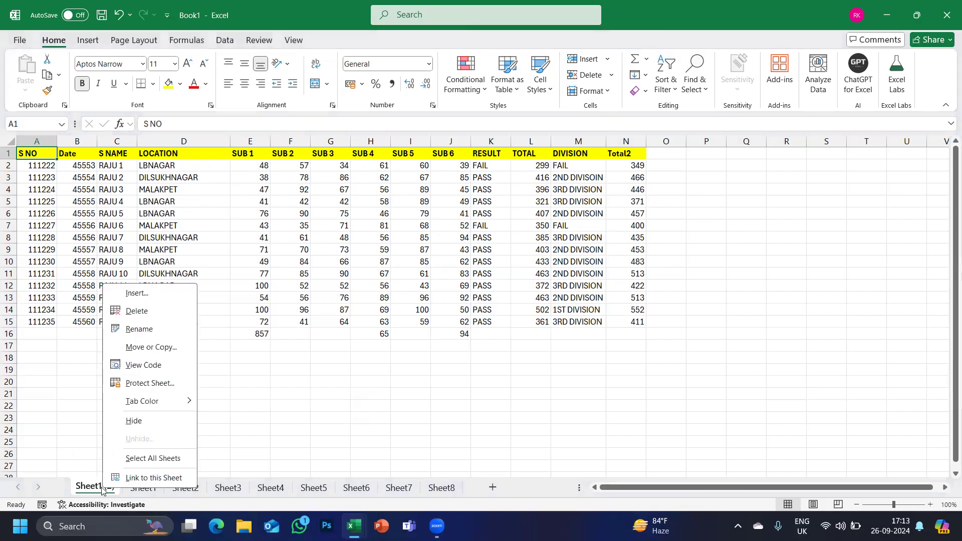
left_click(139, 316)
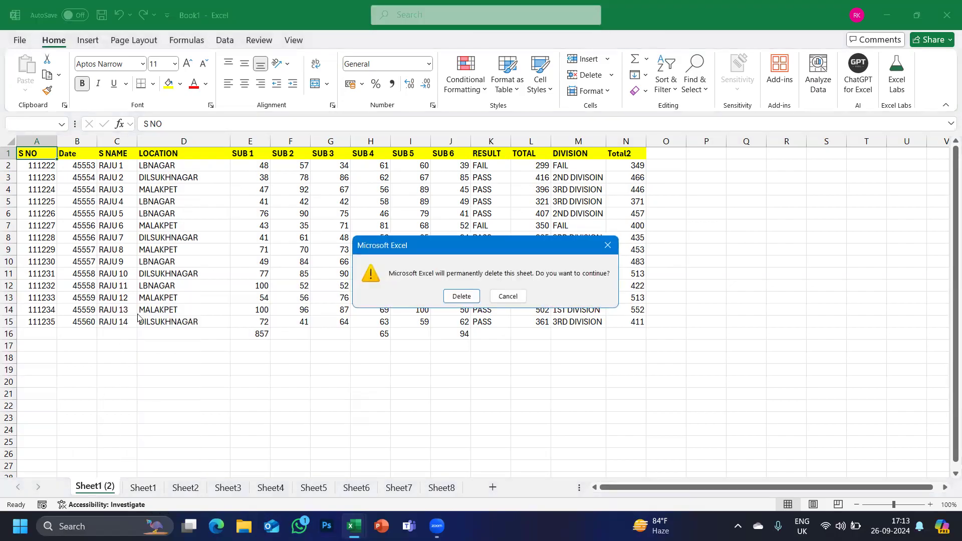
left_click(462, 297)
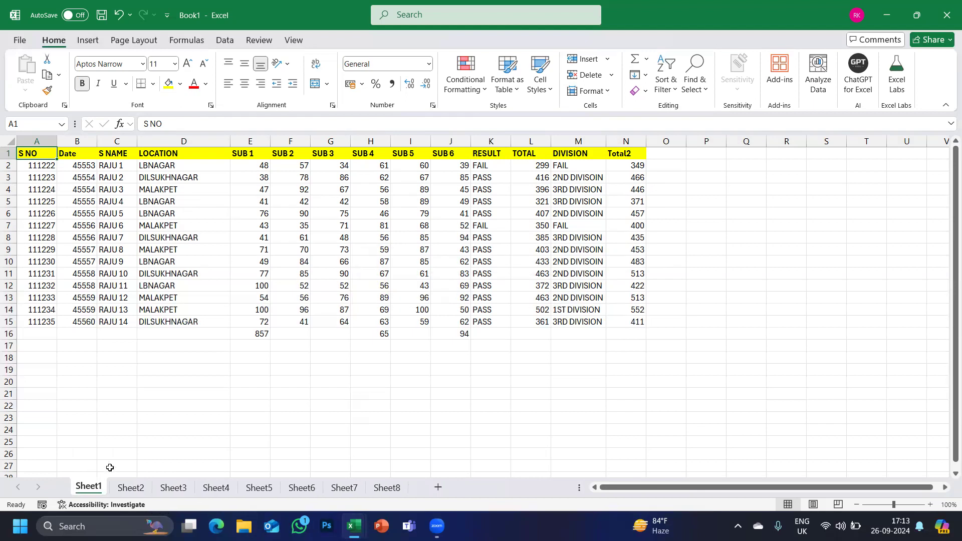
- Select every cell on Sheet1
left_click(12, 146)
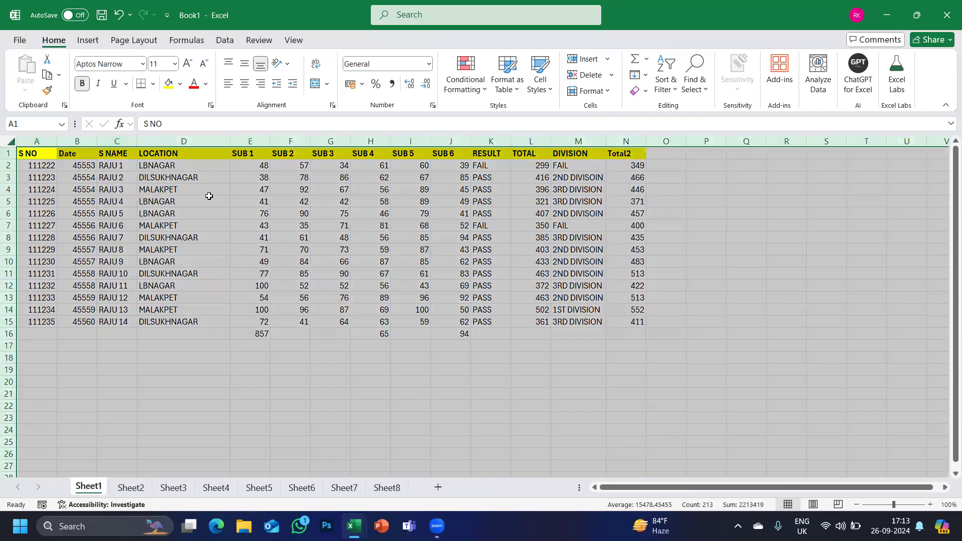
left_click(644, 76)
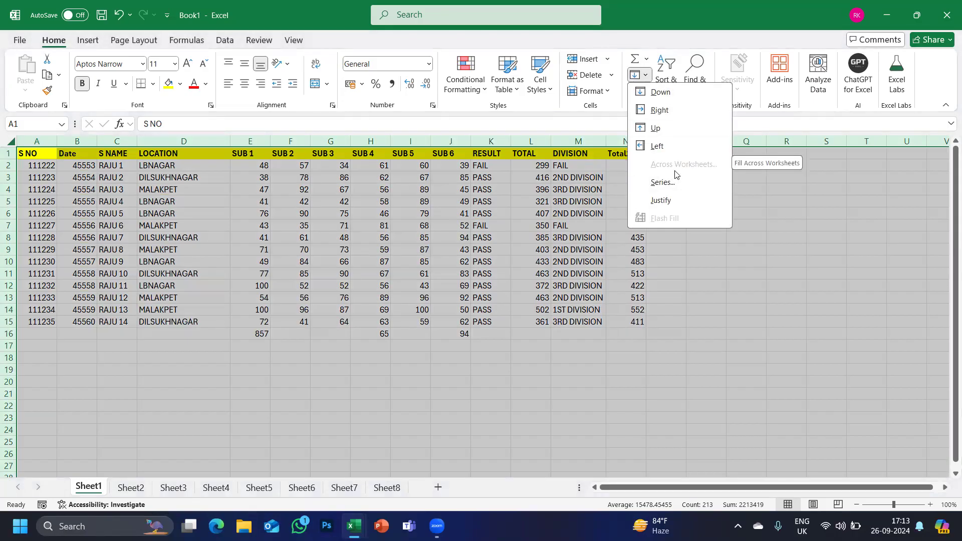
left_click(495, 336)
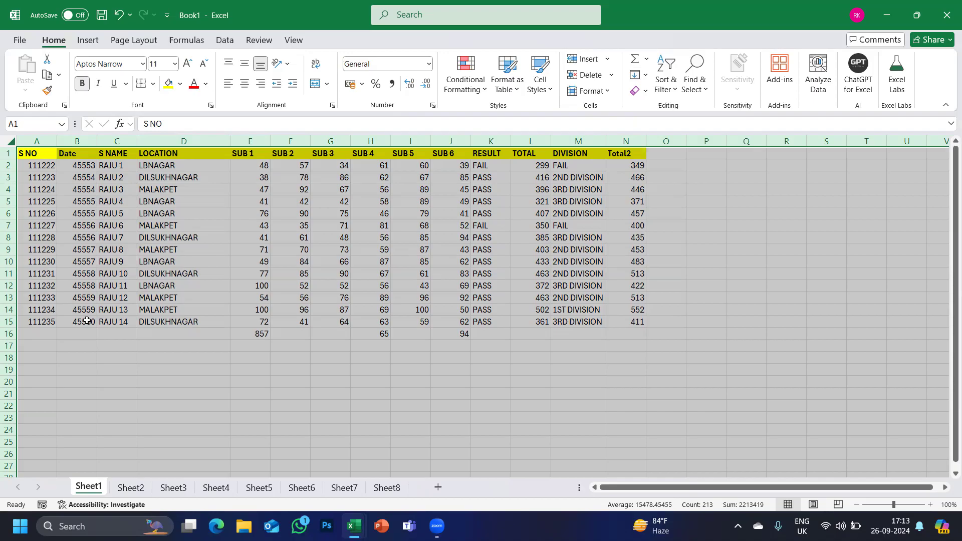
- Group Sheet2 through Sheet7 together with Sheet1
left_click(127, 491, "ctrl")
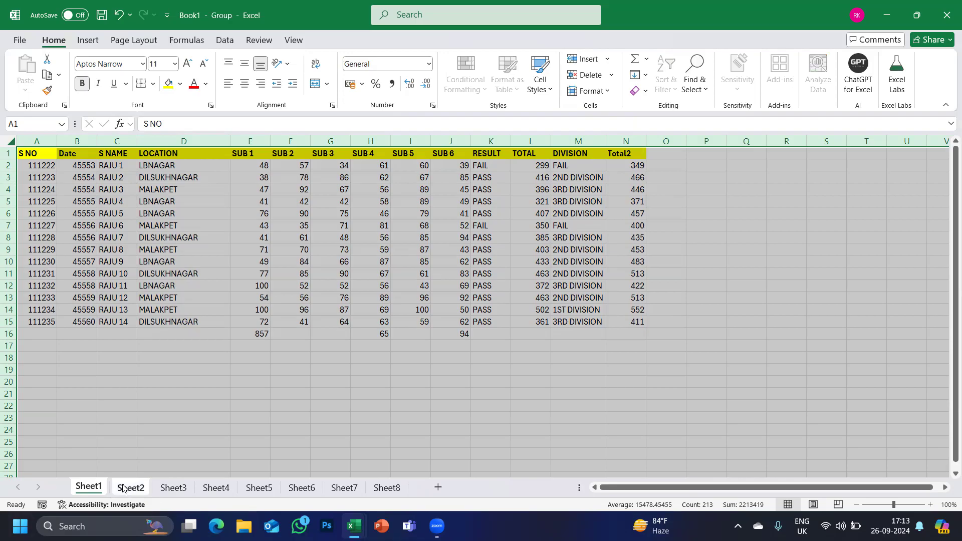
left_click(172, 489, "ctrl")
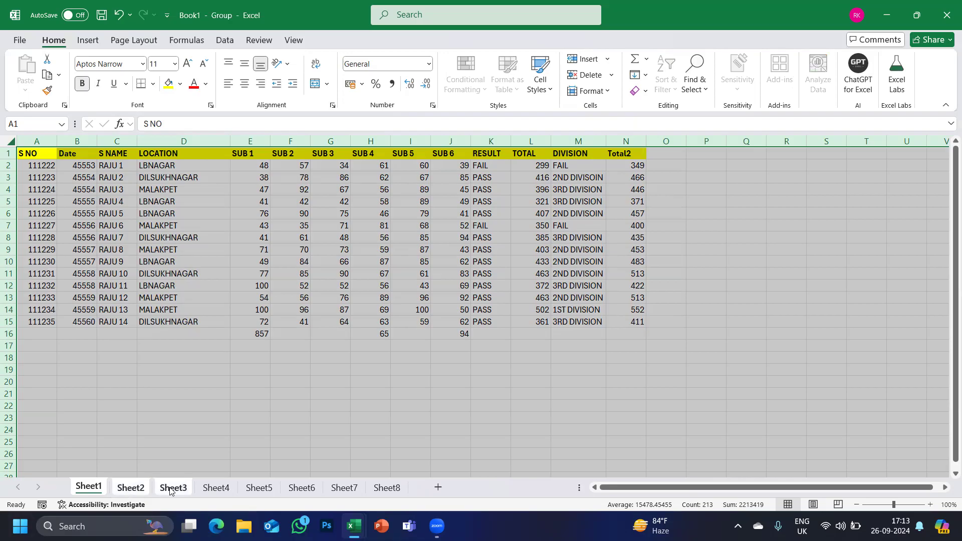
left_click(218, 486, "ctrl")
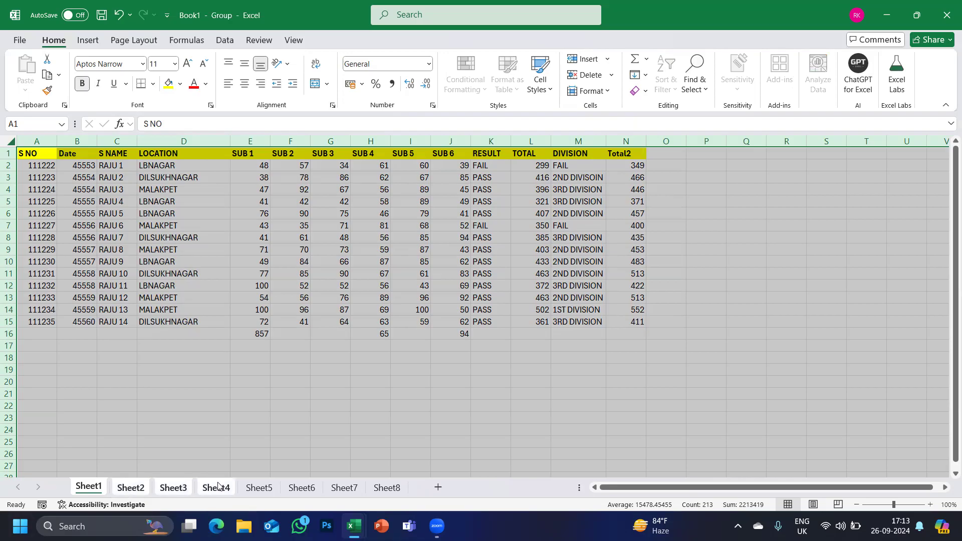
left_click(259, 488, "ctrl")
left_click(286, 492, "ctrl")
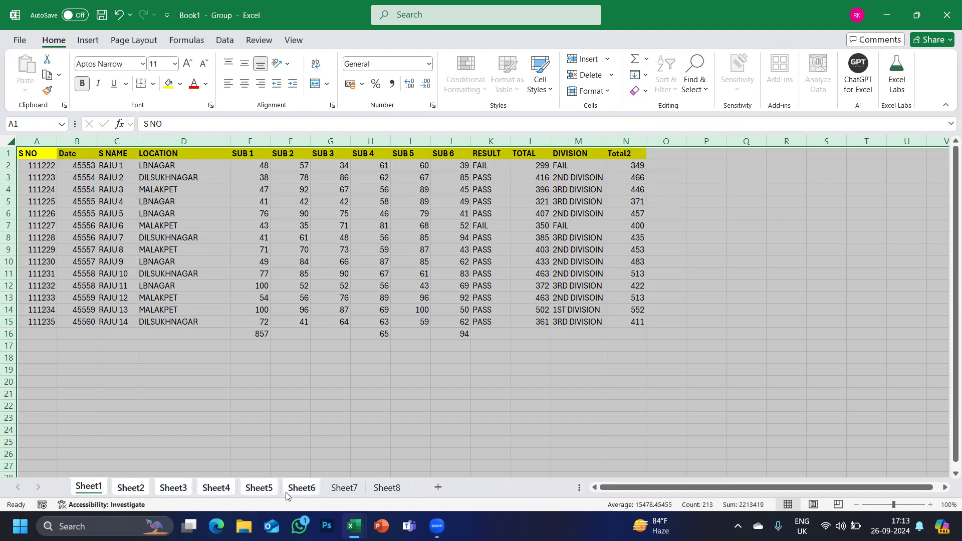
left_click(347, 488, "ctrl")
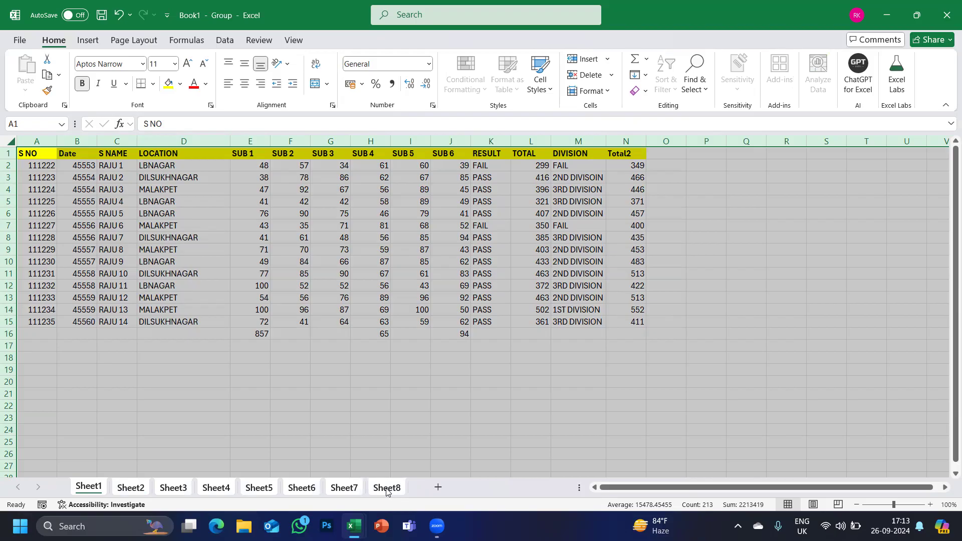
- Fill Sheet1's selection across the grouped worksheets with the All option
left_click(645, 75)
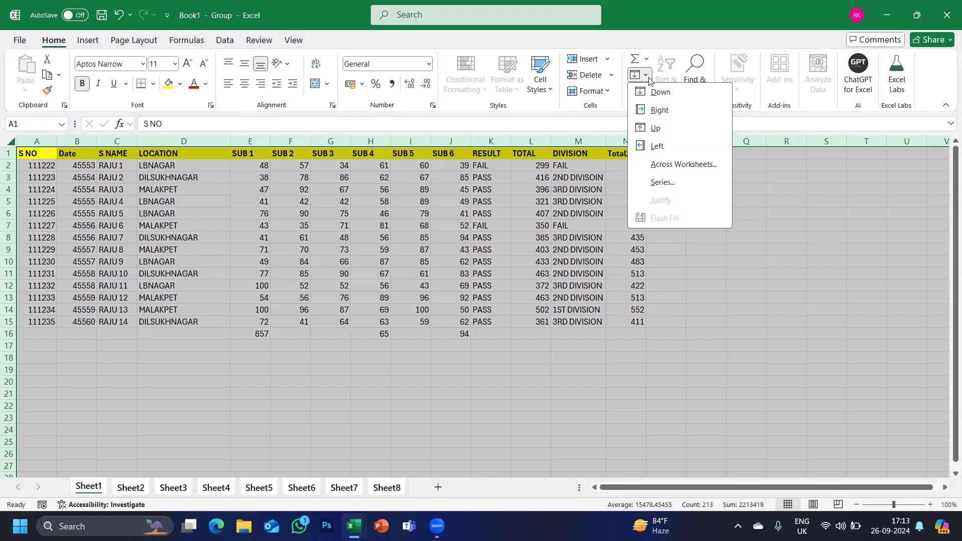
left_click(674, 168)
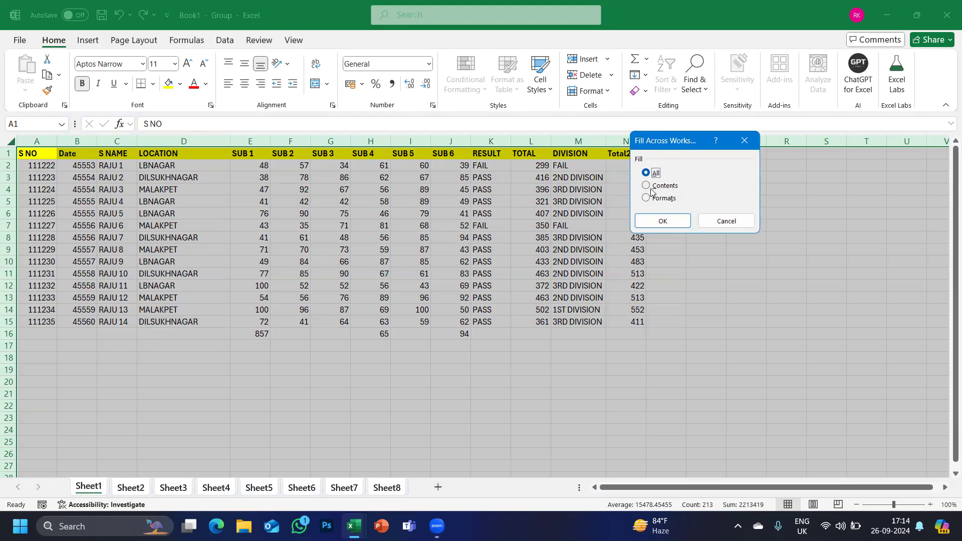
left_click(646, 197)
left_click(646, 185)
left_click(646, 173)
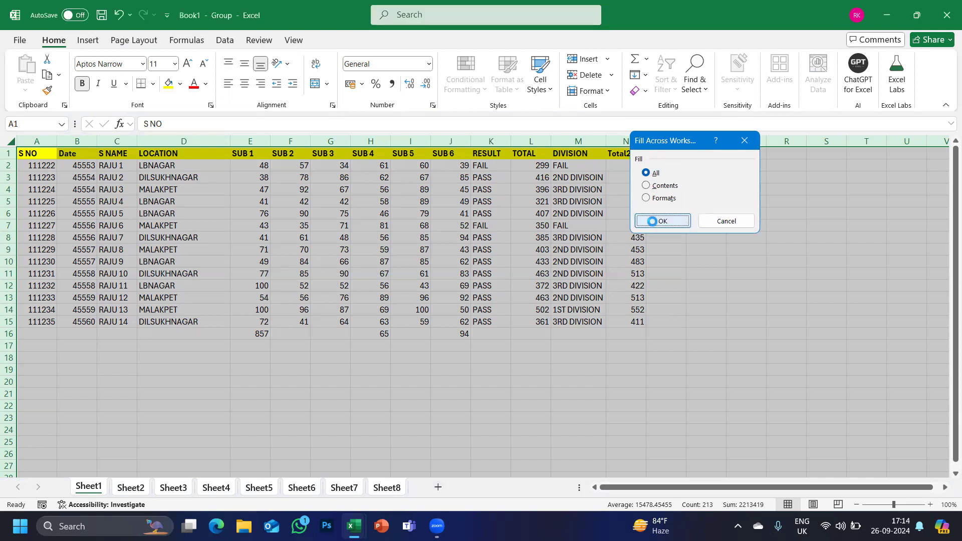
left_click(656, 221)
left_click(288, 377)
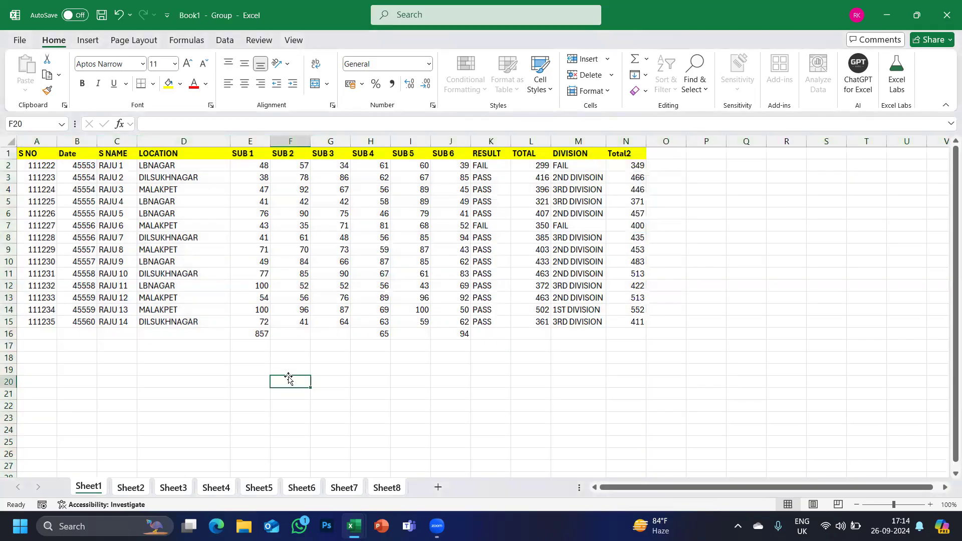
left_click(241, 398)
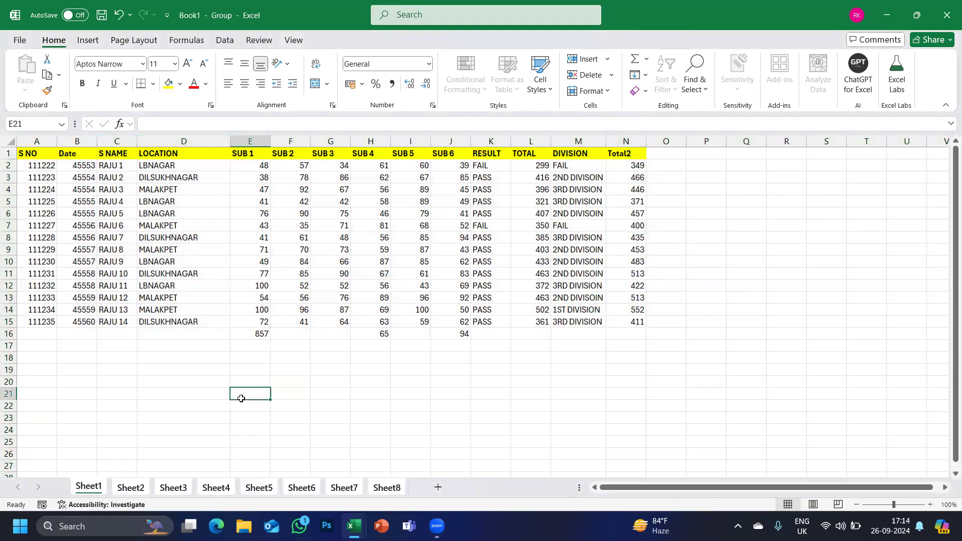
- Ungroup the sheets and confirm Sheet2 now holds the copied marks table
left_click(129, 492)
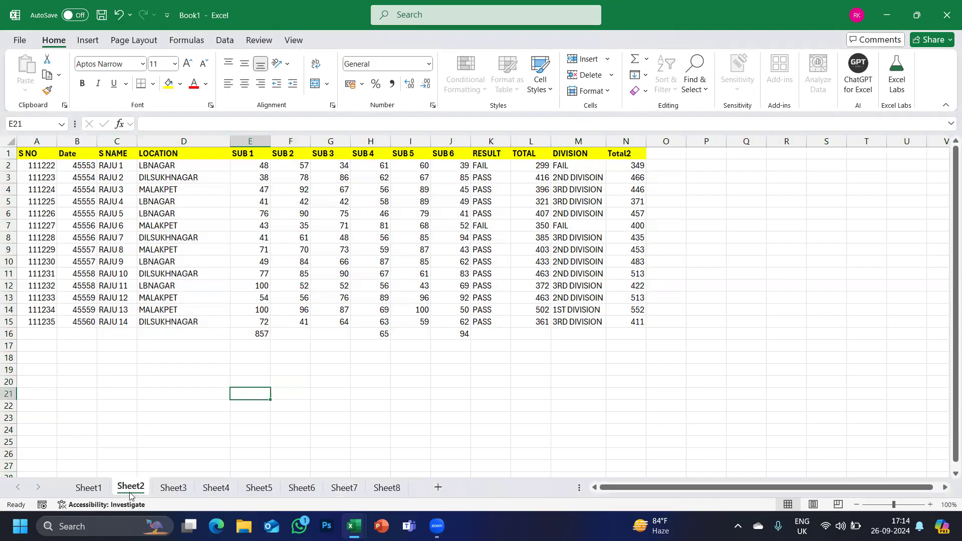
left_click(99, 493)
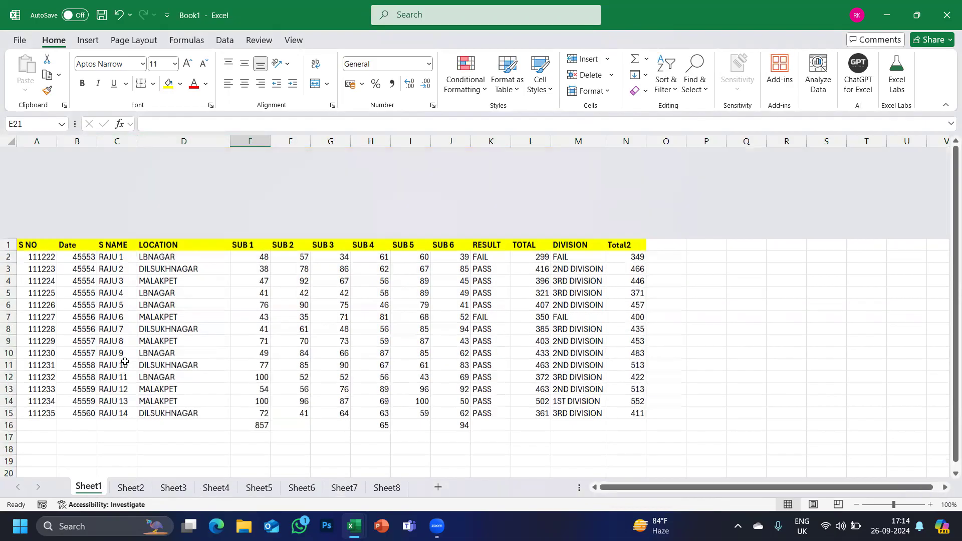
scroll(125, 361, "down", 5)
scroll(125, 361, "up", 3)
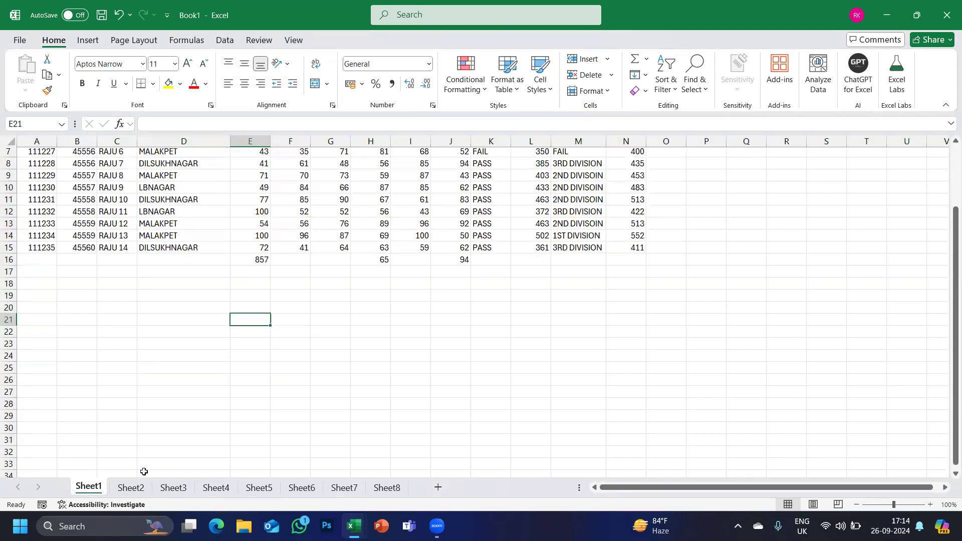
left_click(131, 487)
scroll(204, 360, "down", 9)
scroll(204, 359, "up", 9)
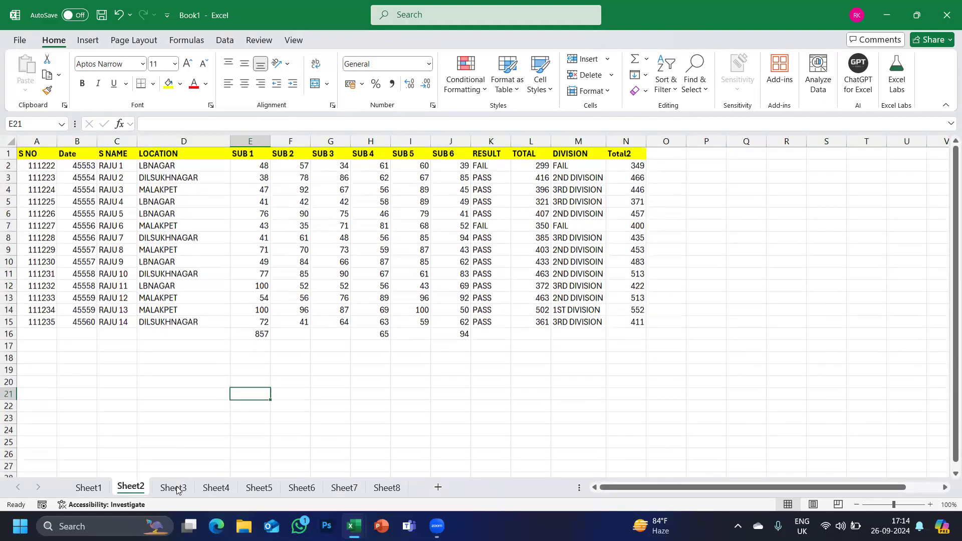
- Check Sheet3 through Sheet8 for the copied table, then return to Sheet1
left_click(173, 487)
scroll(249, 309, "down", 10)
scroll(249, 309, "up", 11)
left_click(216, 487)
left_click(258, 487)
left_click(301, 488)
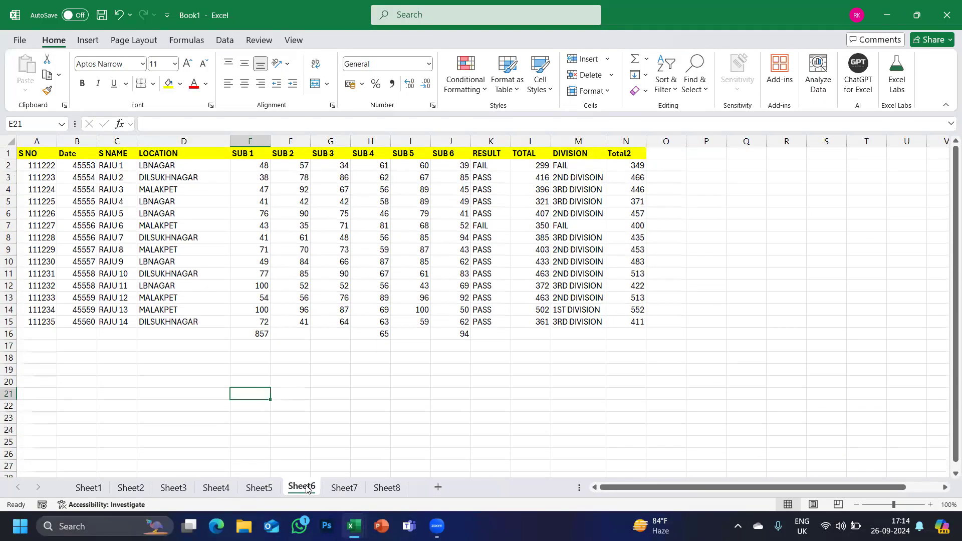
left_click(387, 488)
left_click(83, 491)
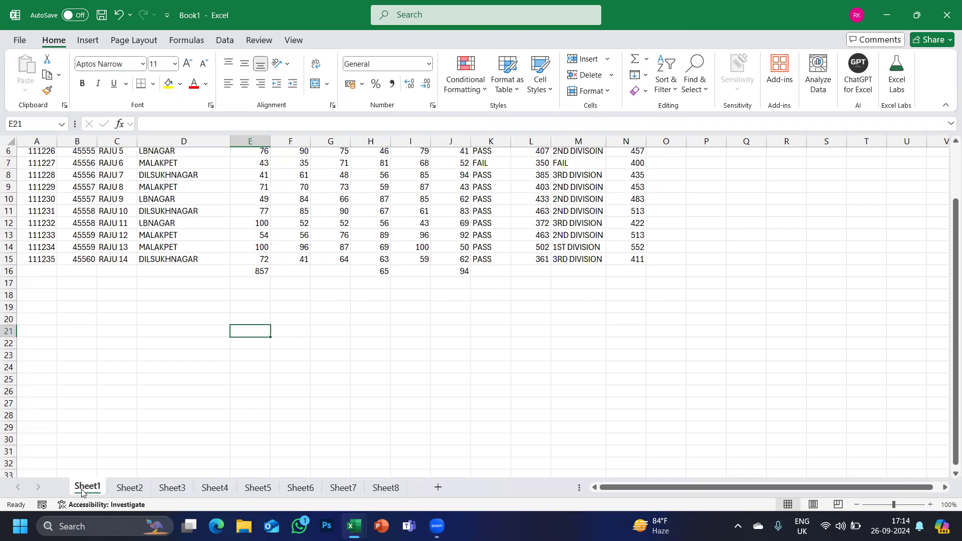
scroll(95, 359, "up", 2)
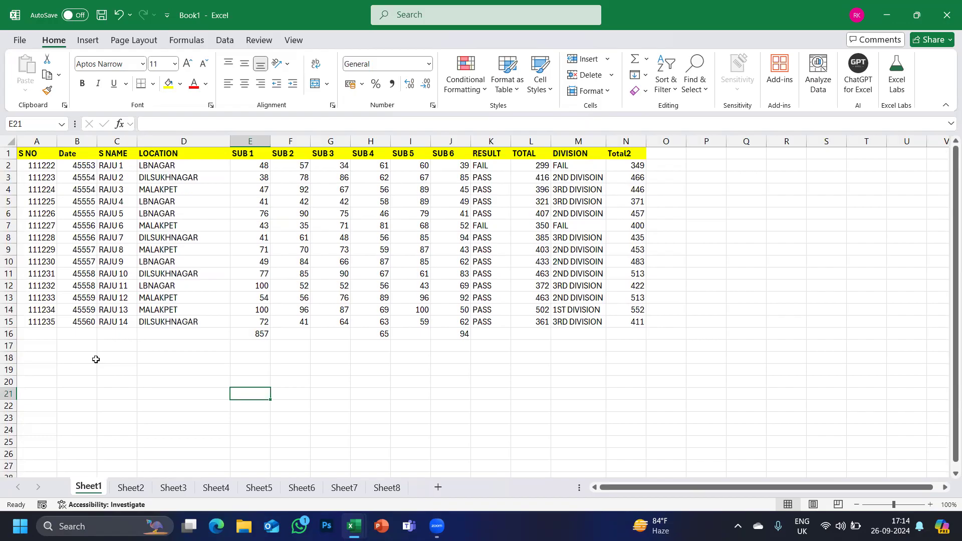
left_click(645, 76)
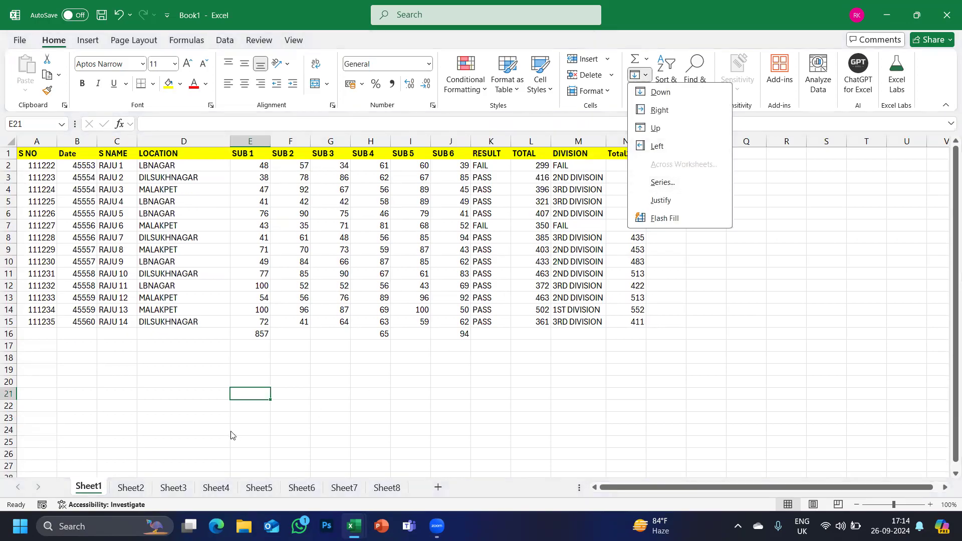
- Enter the header S NO in B62 and 1 in B63
scroll(153, 461, "down", 4)
scroll(153, 461, "down", 3)
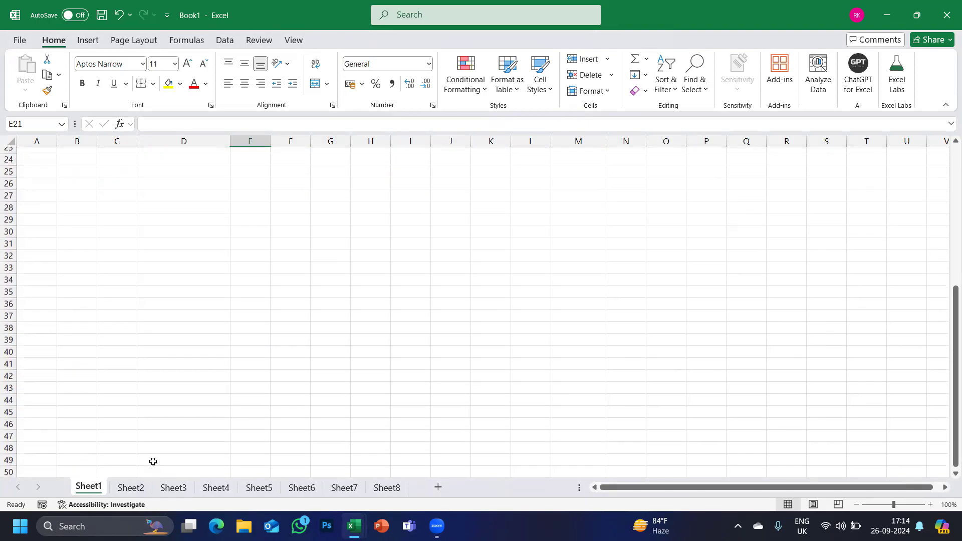
scroll(49, 384, "down", 20)
scroll(50, 384, "up", 7)
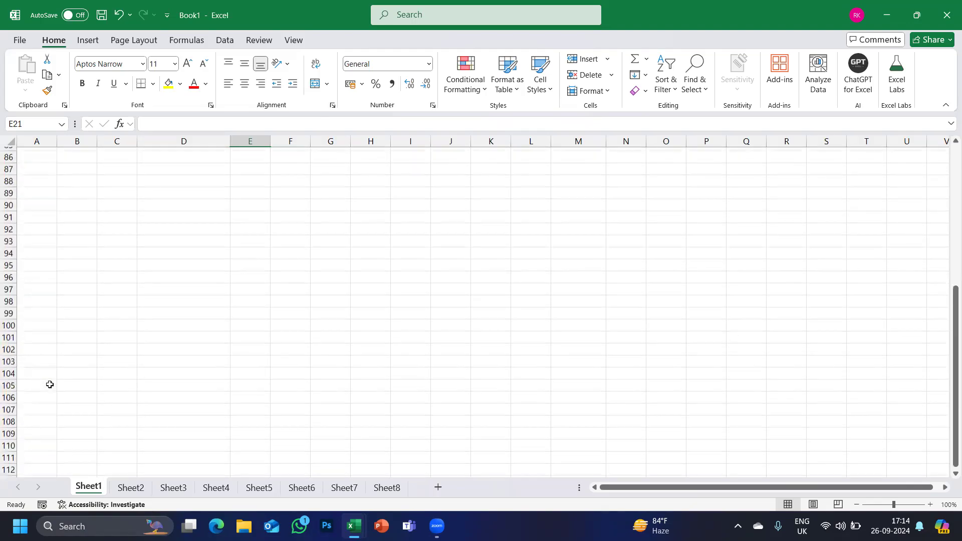
left_click(77, 316)
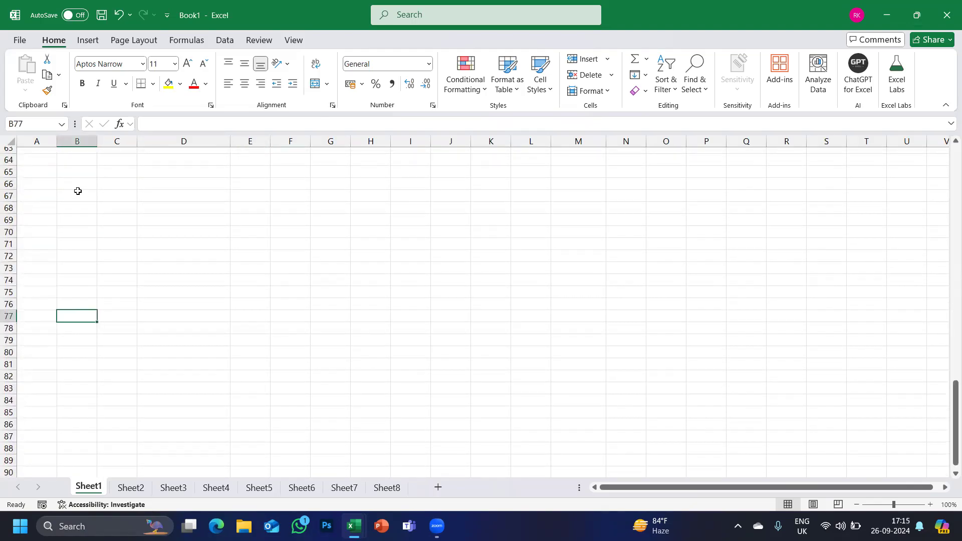
key("Up")
key("Up")
key("Up")
key("Up")
key("Up")
key("Up")
key("Up")
key("Up")
key("Up")
key("Up")
key("Up")
key("Up")
key("Up")
key("Up")
key("Up")
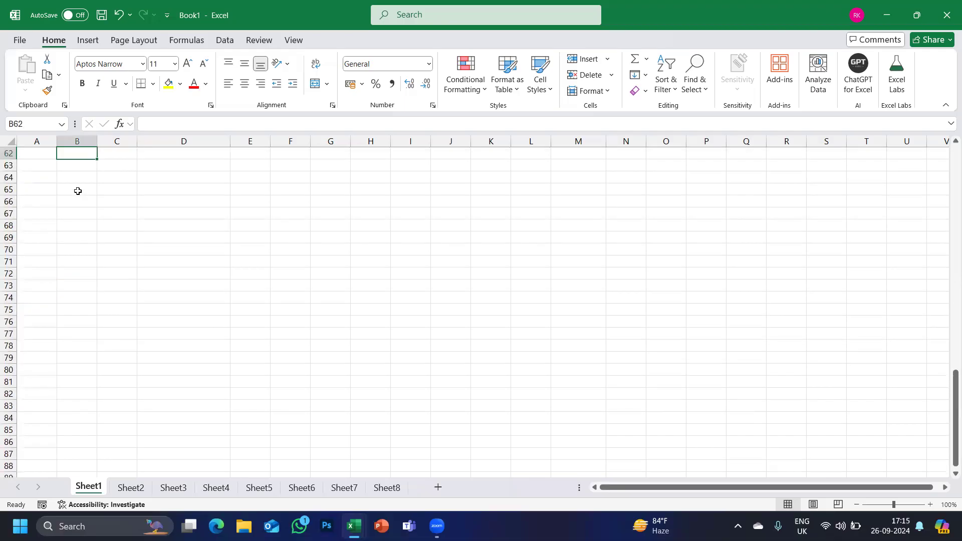
type("S NO")
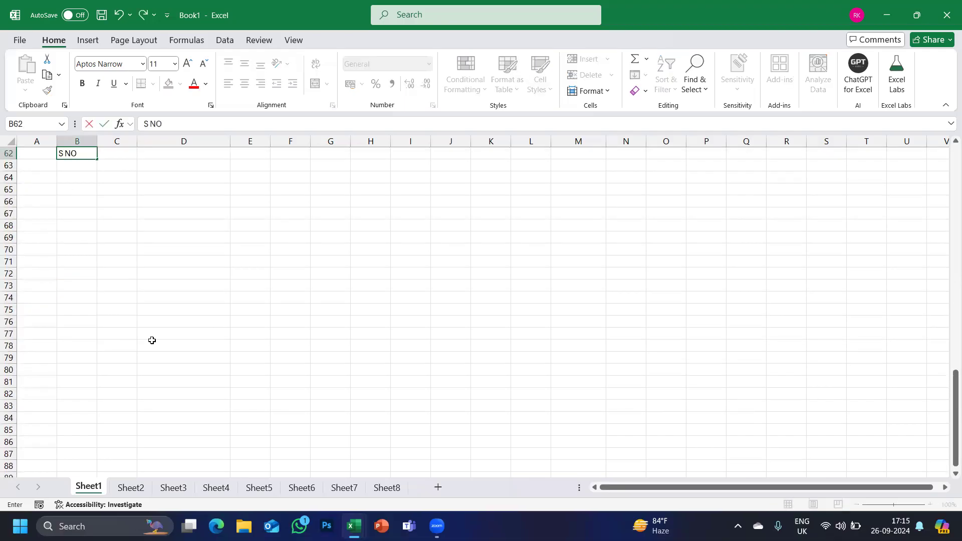
key("Return")
type("1")
key("Return")
key("Up")
key("Up")
key("Right")
- Enter the header S NO in C62 and 1 in C63
type("S NJ")
key("BackSpace")
type("0")
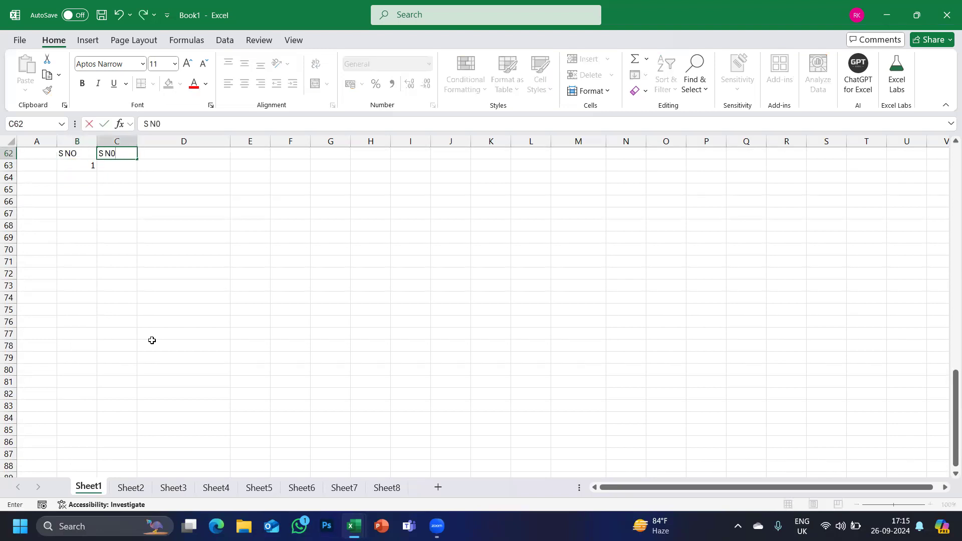
key("Return")
key("Up")
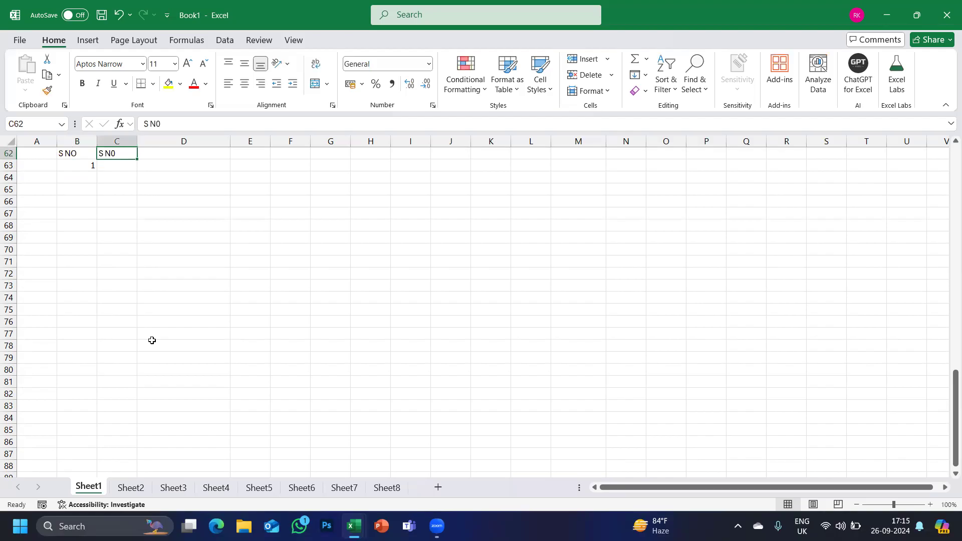
type("S NO 1")
key("ctrl+Return")
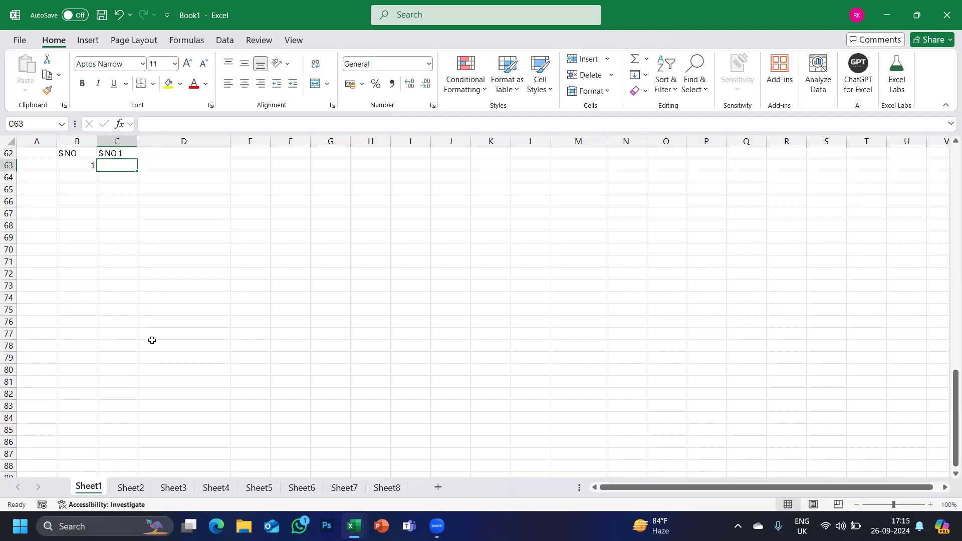
type("S NO")
key("Return")
key("Left")
key("Right")
type("1")
key("Return")
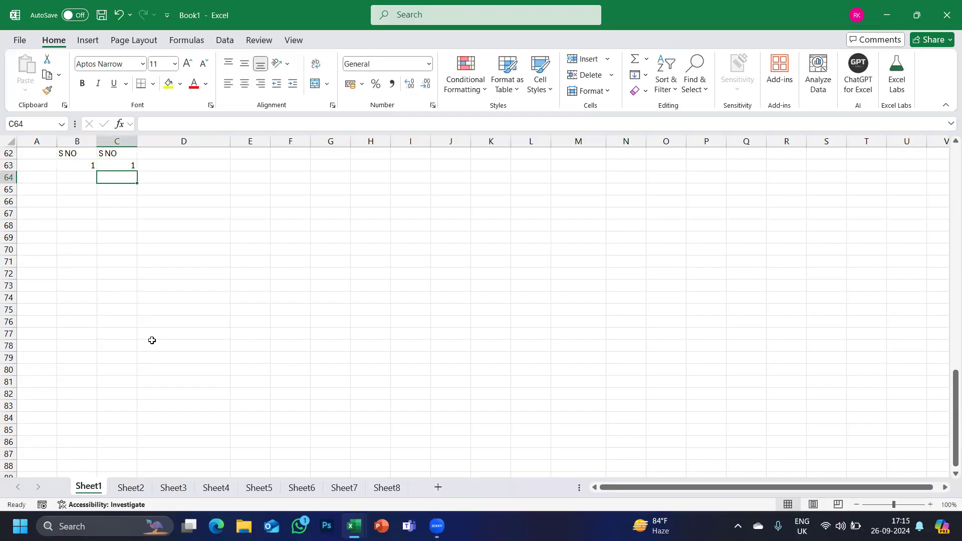
- Enter 2 in B64
left_click(80, 176)
type("2")
key("Return")
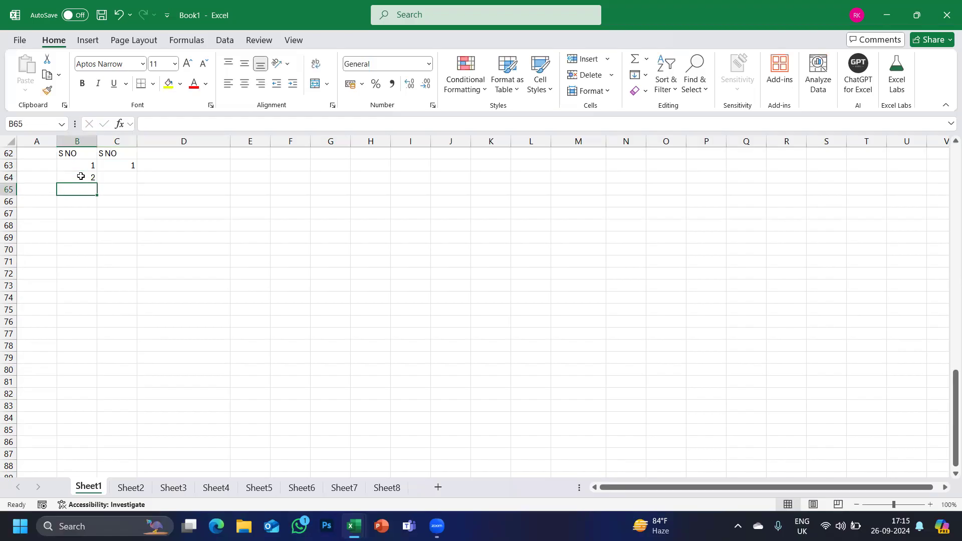
- Drag-fill column B's 1, 2 count from B63 down to 2500 at B2562, then return to the top
left_click(78, 166)
left_click_drag(78, 166, 89, 424)
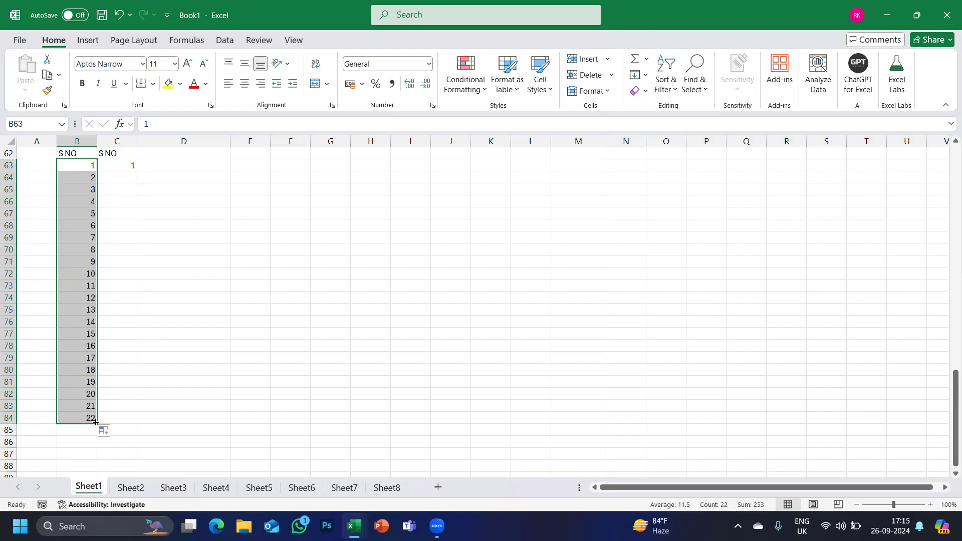
left_click_drag(96, 423, 101, 243)
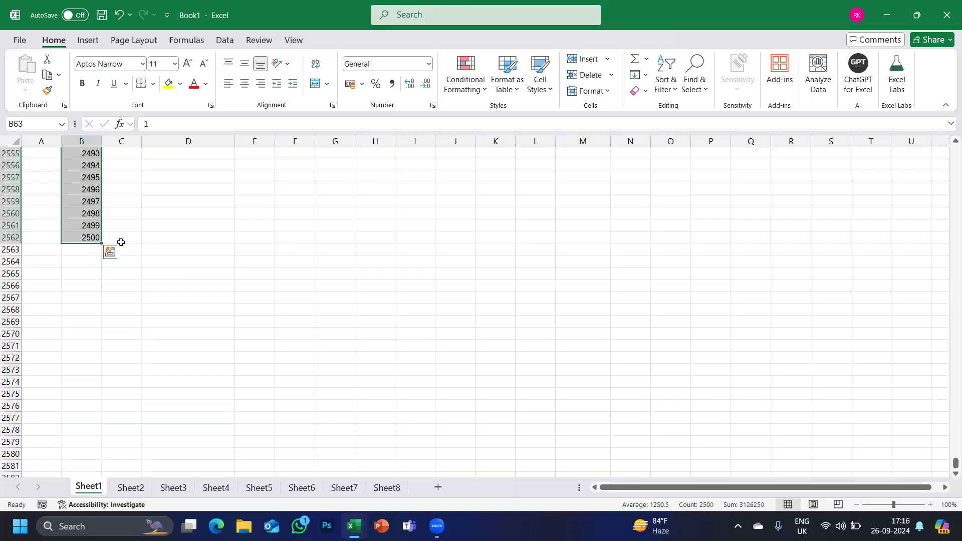
key("ctrl+Up")
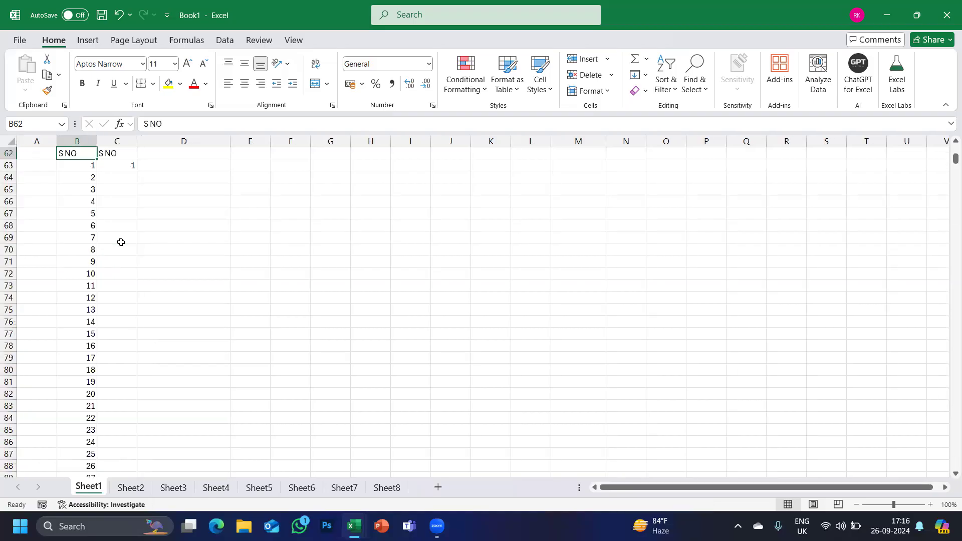
- Fill C63's 1 down column C and switch it to Fill Series, counting 1 to 2500
left_click(114, 163)
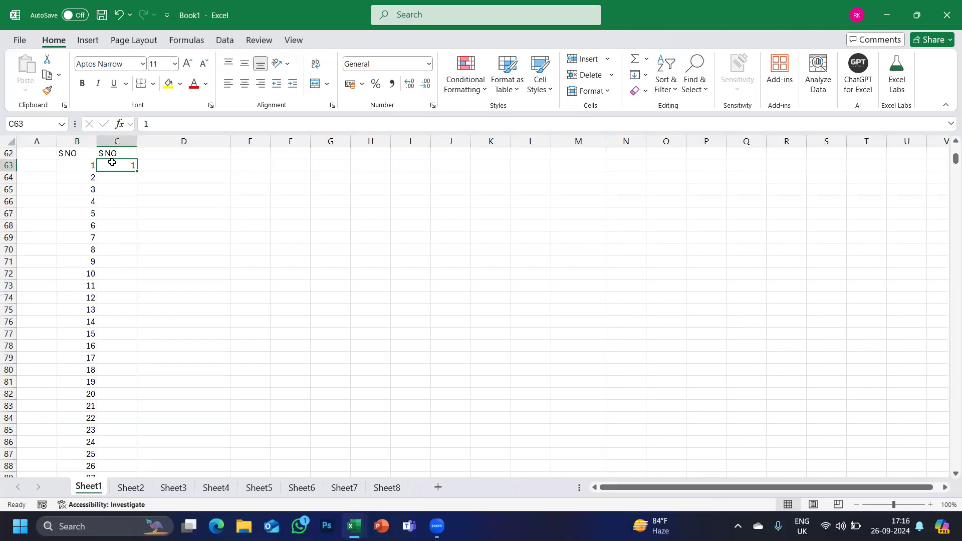
double_click(138, 172)
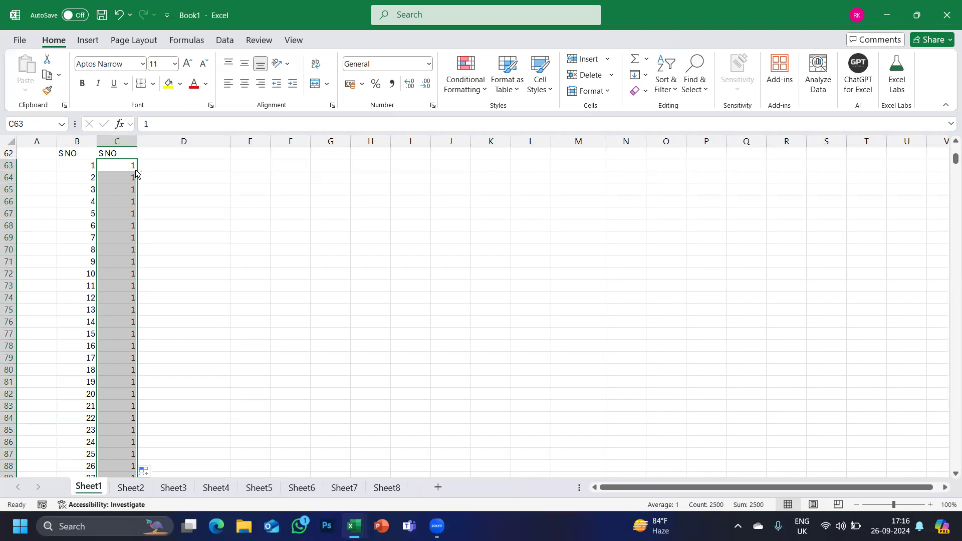
key("ctrl+Down")
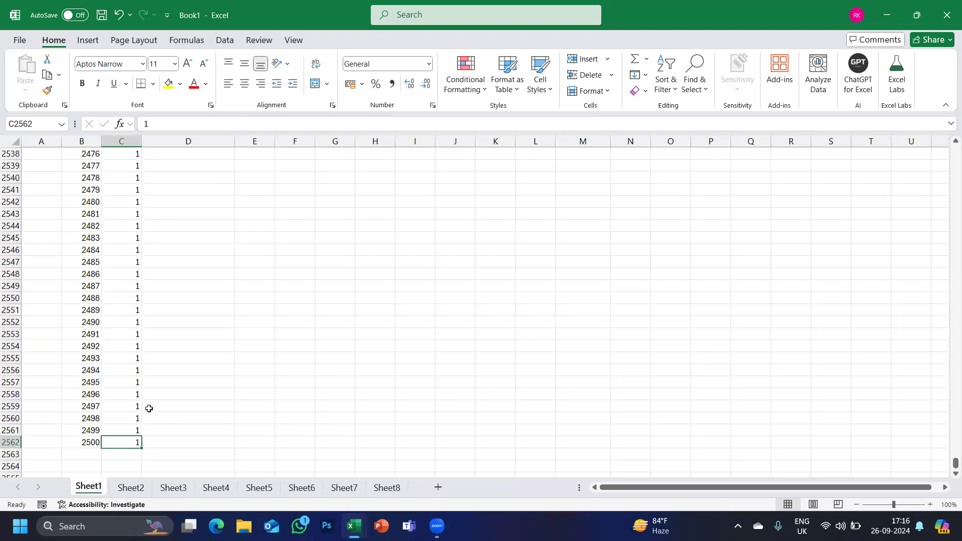
scroll(149, 408, "down", 1)
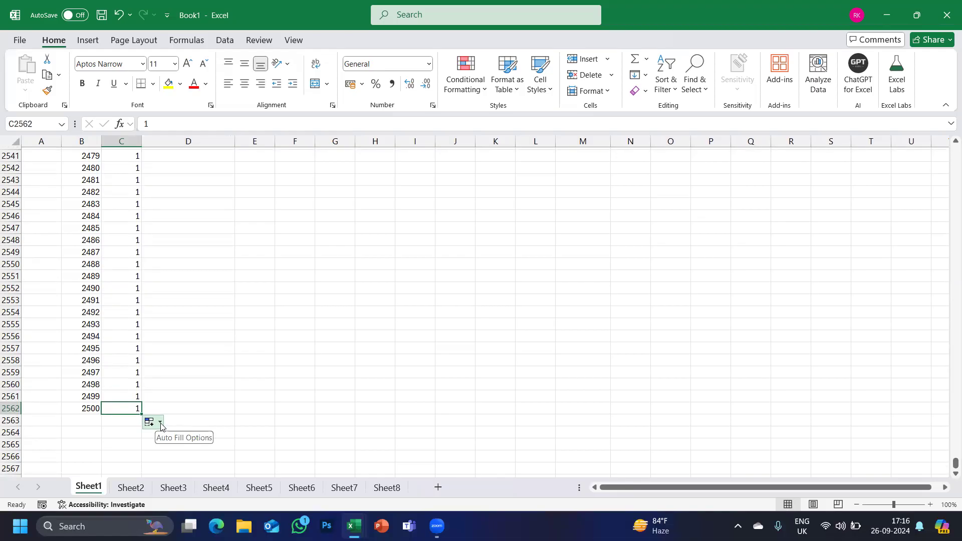
left_click(161, 425)
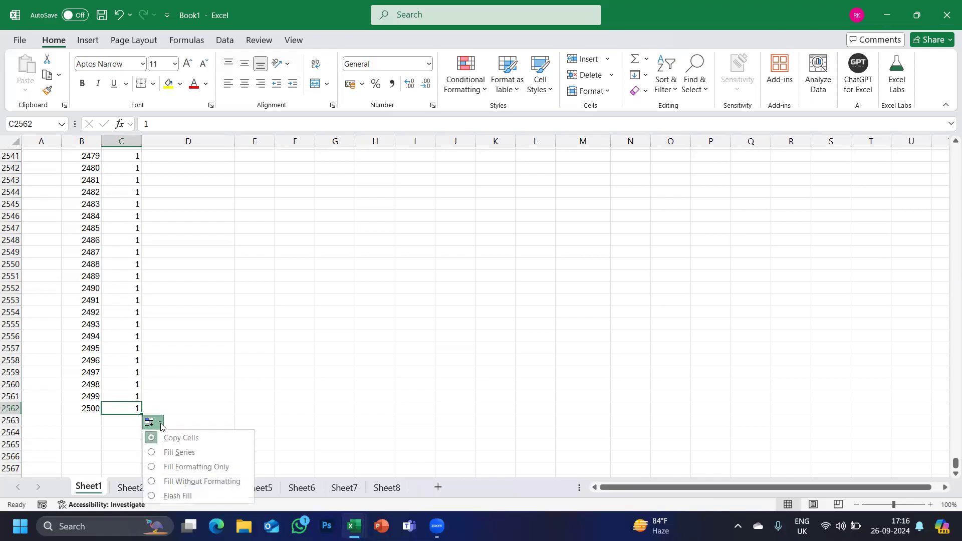
left_click(182, 453)
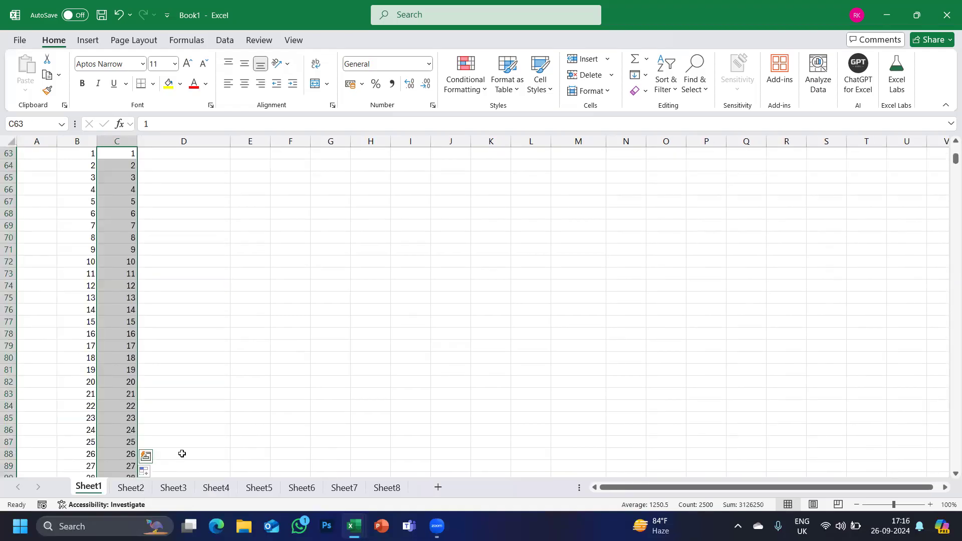
key("ctrl+Down")
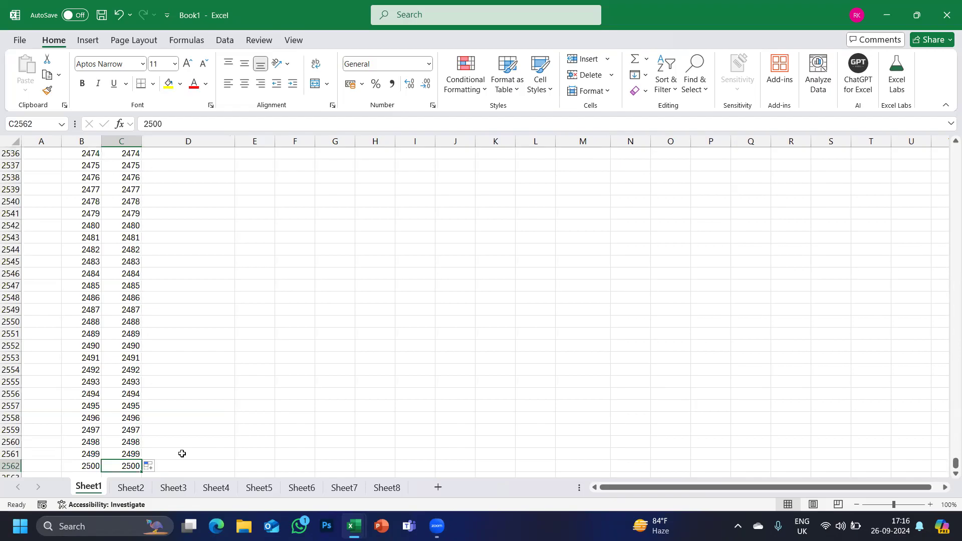
key("ctrl+n")
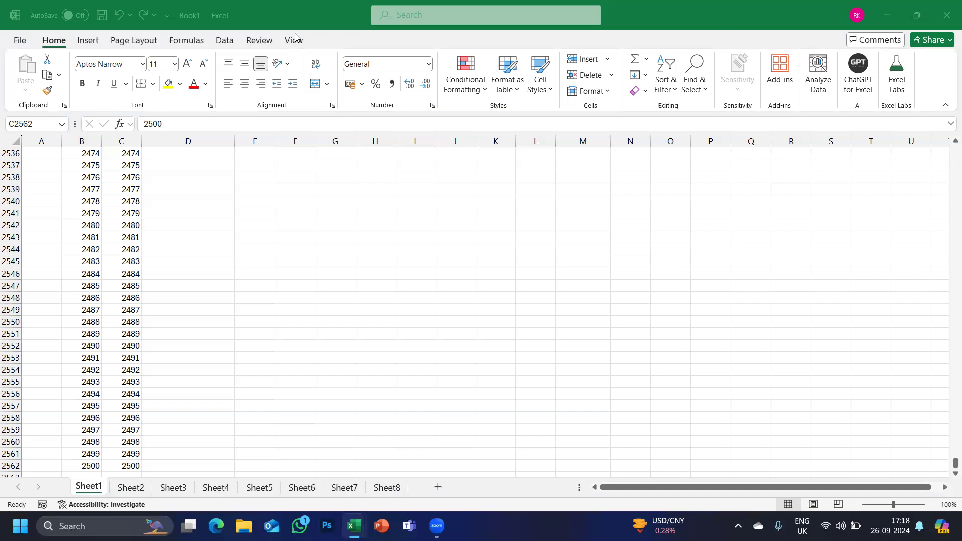
- Add an S NO header in D62 with 1 in D63
left_click(252, 239)
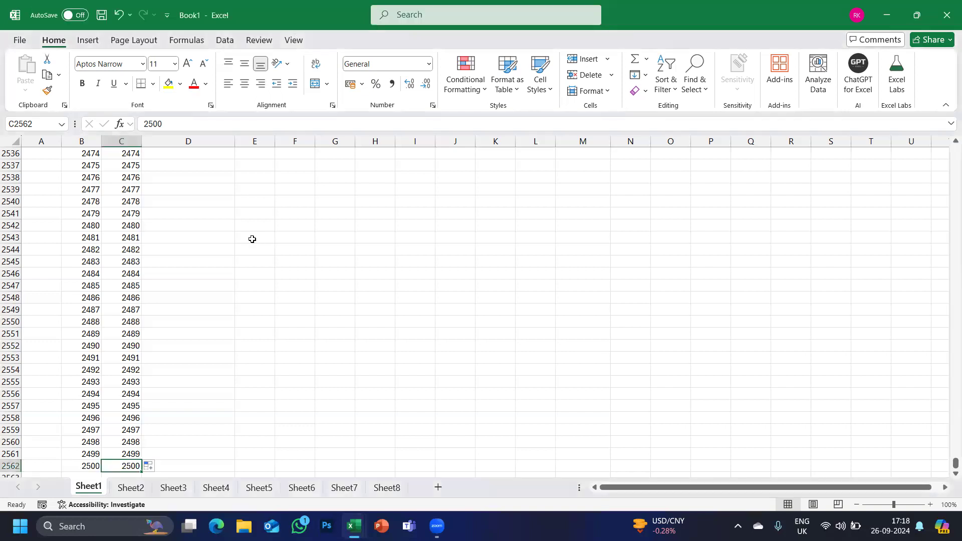
key("ctrl+Up")
key("Right")
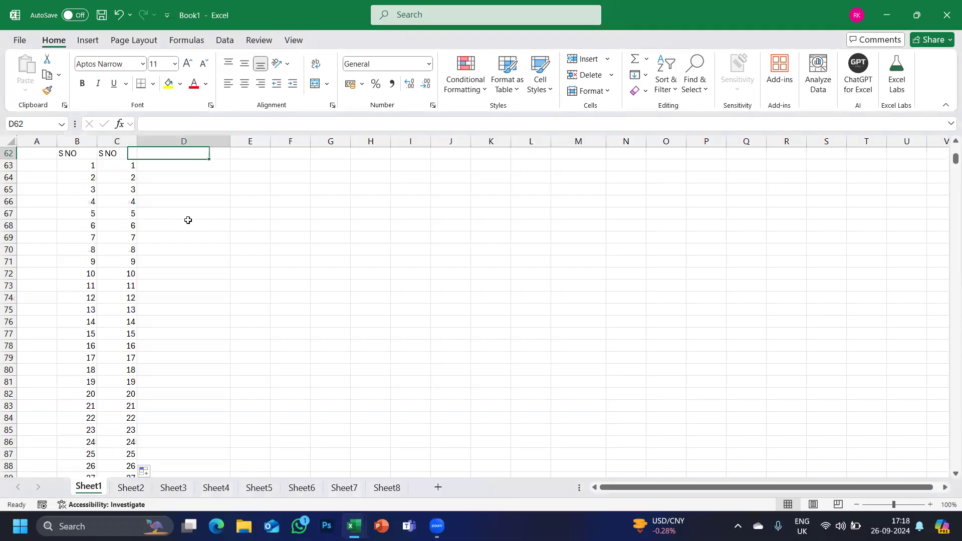
type("S NO")
key("Return")
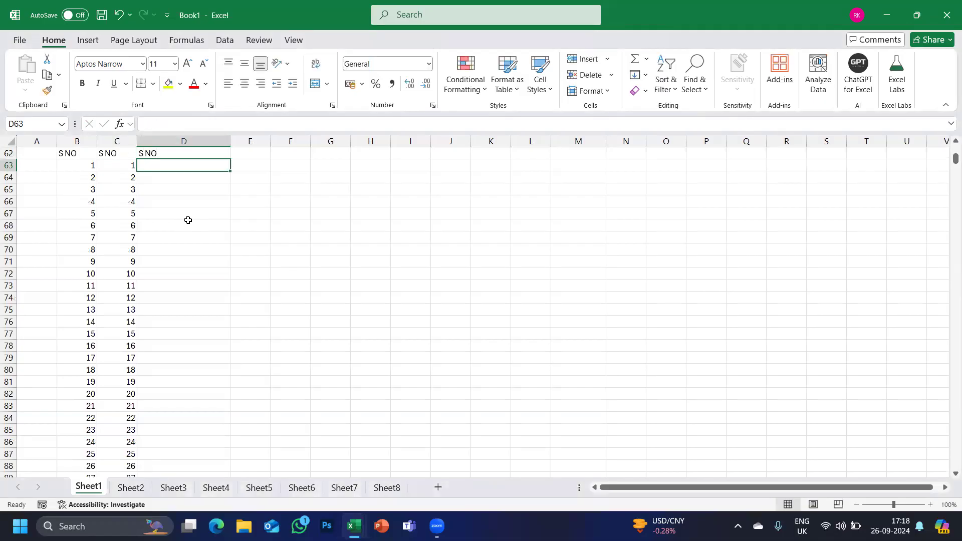
type("1")
key("Return")
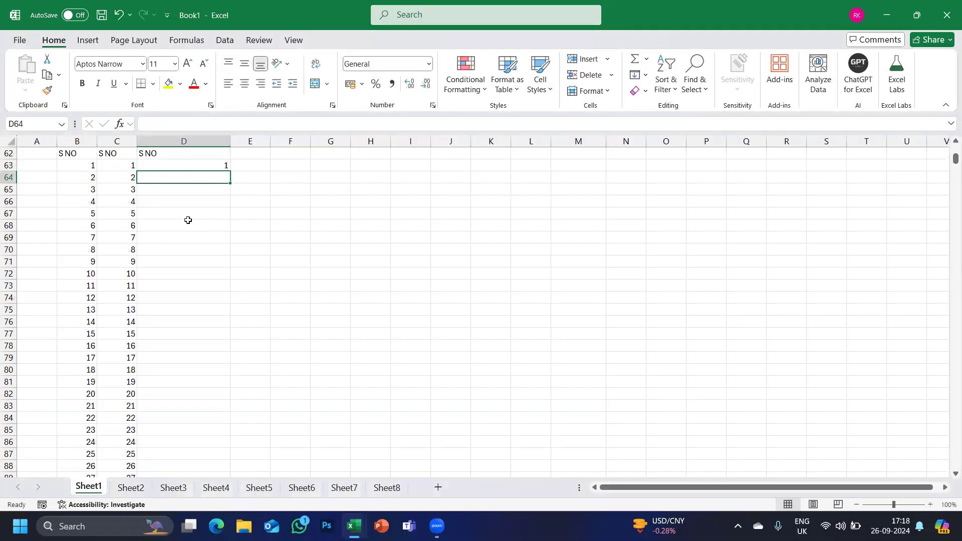
- Enter =SUM(D63,1) in D64 and fill the formula down column D
type("=S")
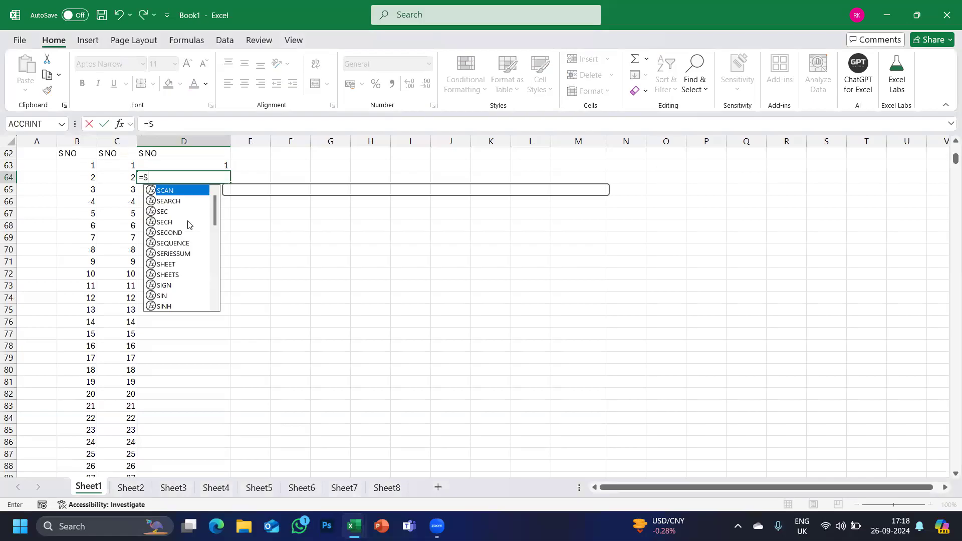
type("UM(")
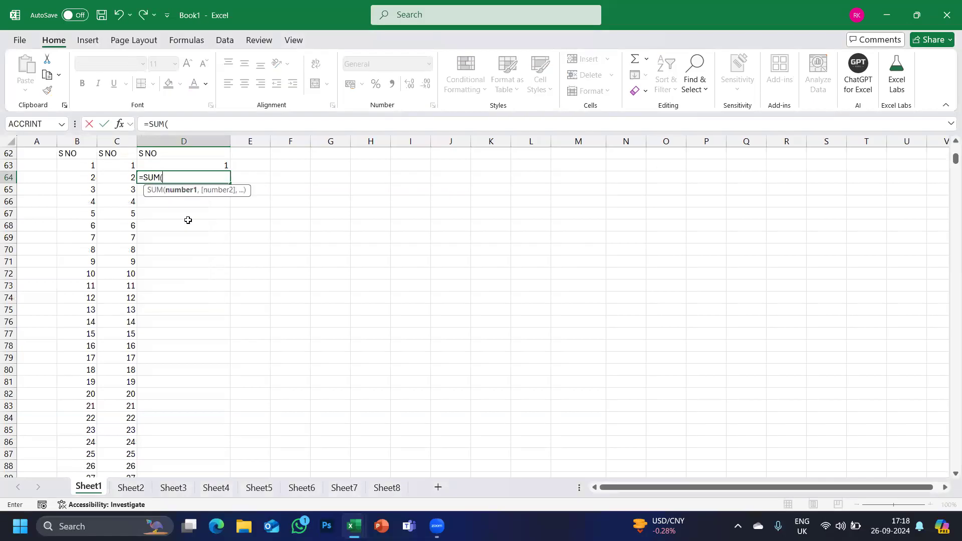
key("Up")
type(",")
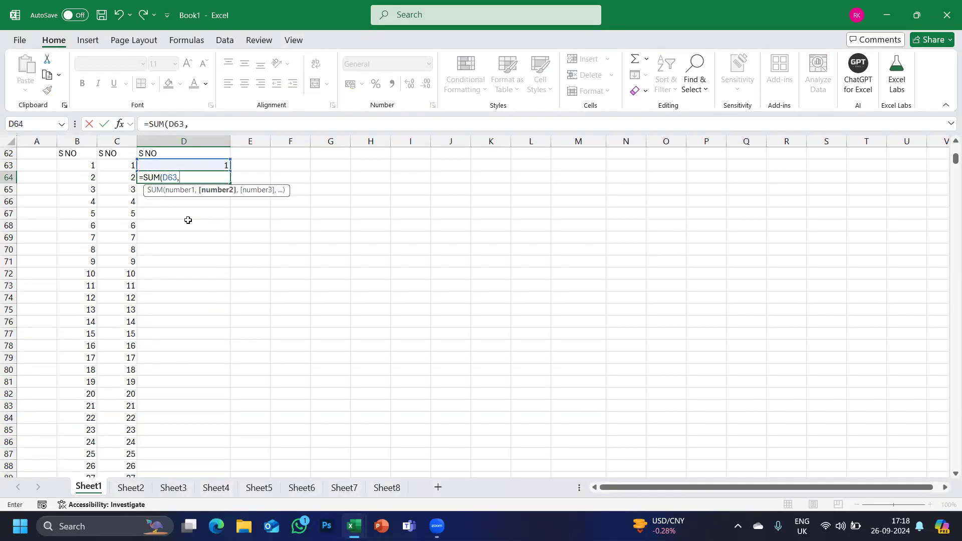
type("1")
key("Return")
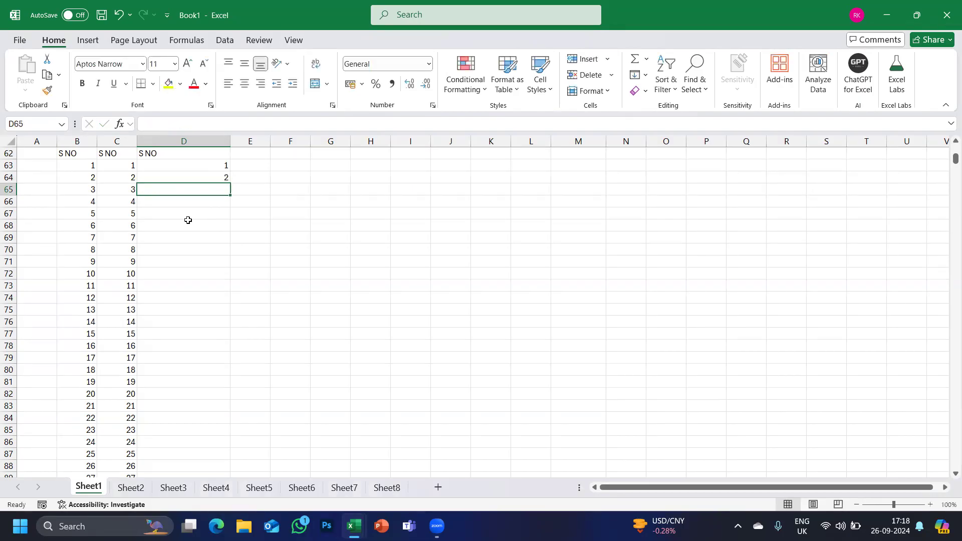
left_click(186, 173)
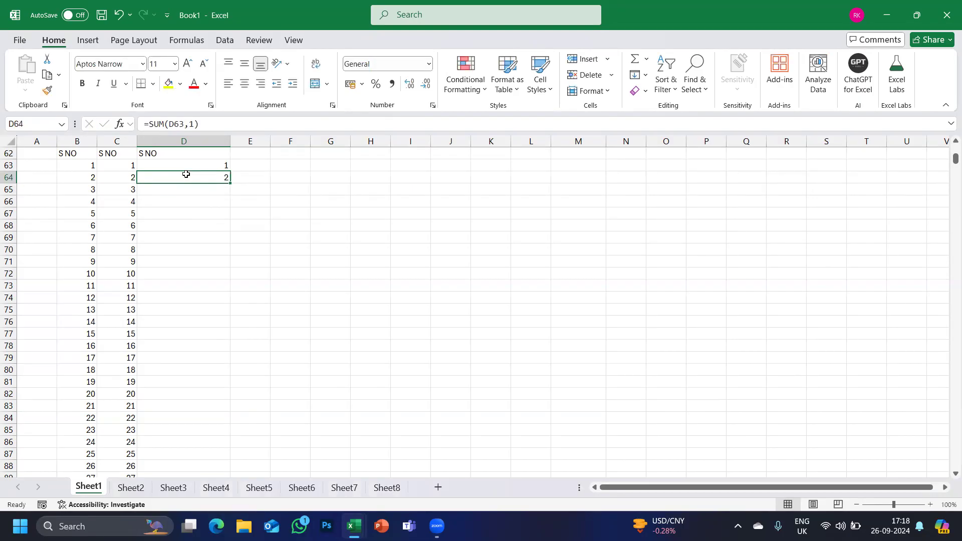
double_click(231, 184)
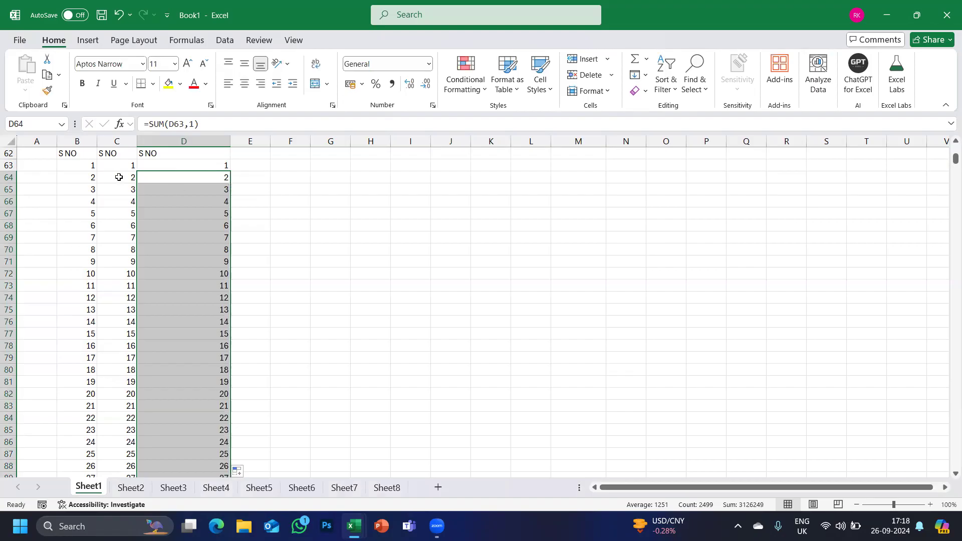
- Compare the first serial numbers in columns B and D, then go to Sheet2
left_click(93, 167)
left_click_drag(92, 184, 92, 190)
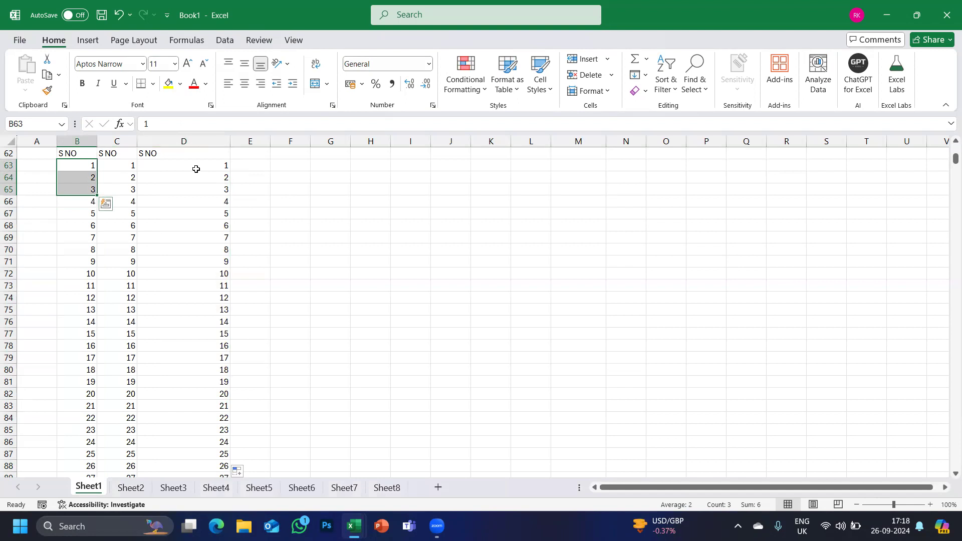
left_click(195, 166)
left_click(622, 166)
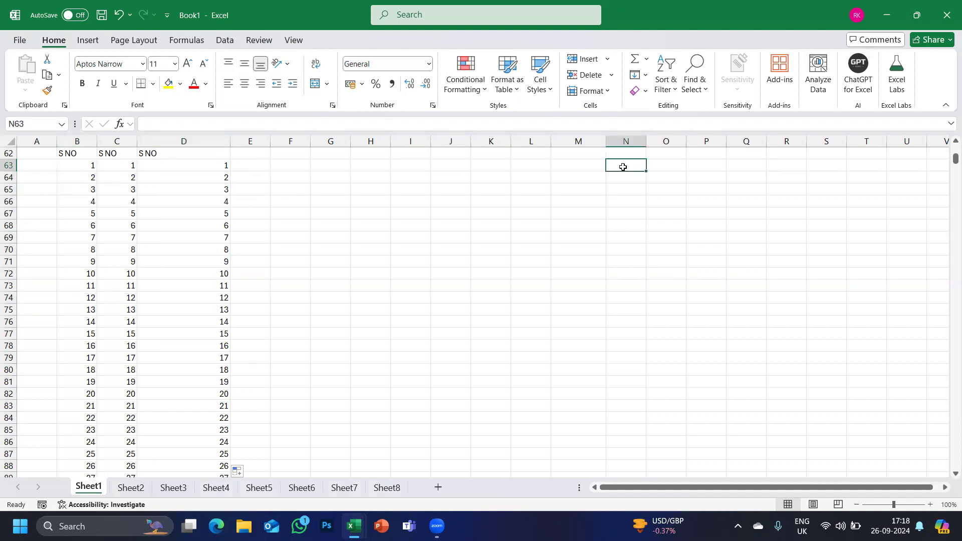
left_click(135, 489)
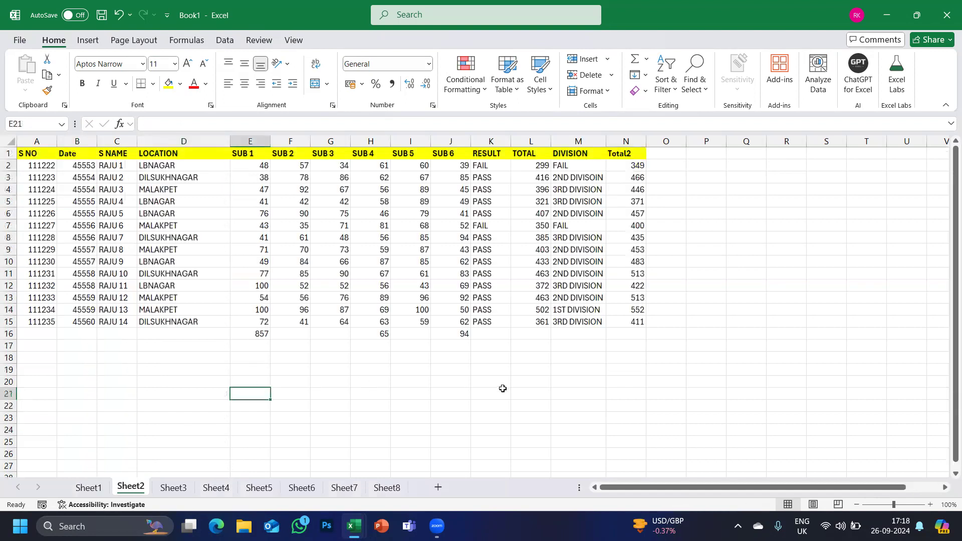
- On Sheet2, type an S NO heading in E19 and 1 in E20
left_click(174, 365)
left_click(256, 371)
type("S NOO")
key("BackSpace")
key("Return")
type("1")
key("Return")
- Enter =SUM(E20,1) in E21, try extending it down, and return to Sheet1
type("=")
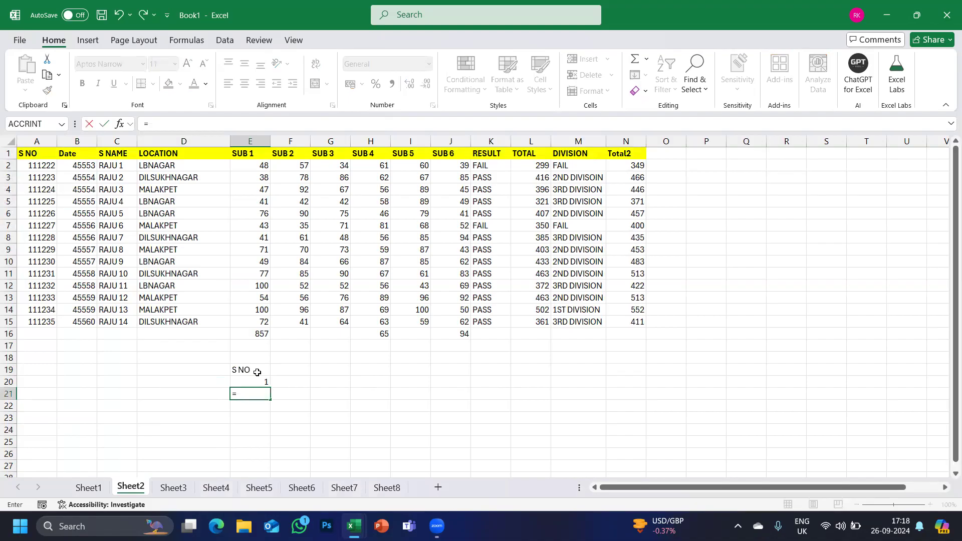
type("SUM(")
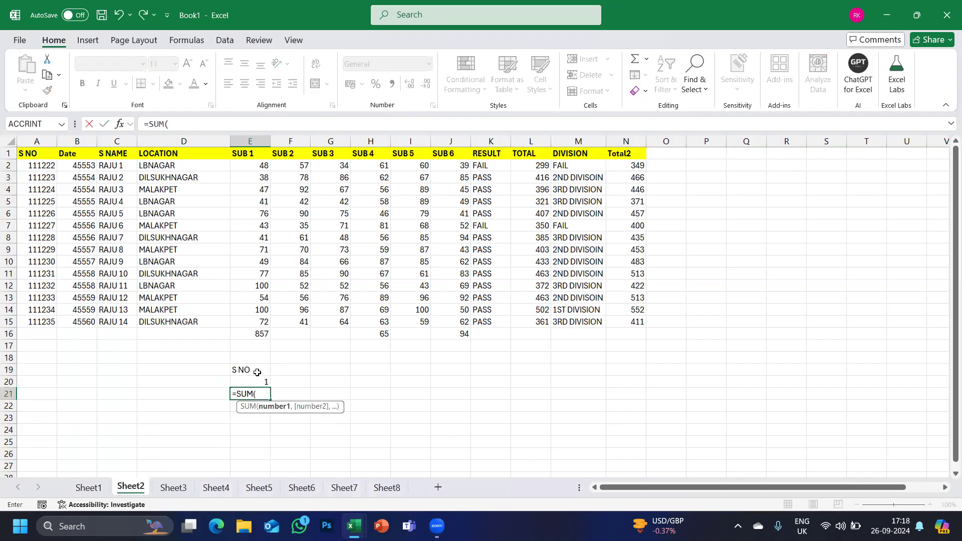
key("Up")
type(",1)")
key("Return")
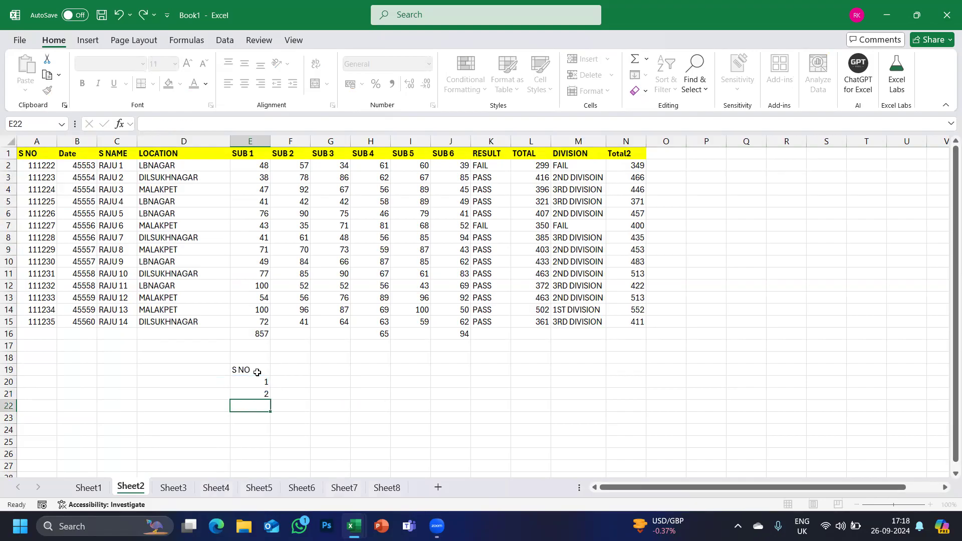
left_click(252, 394)
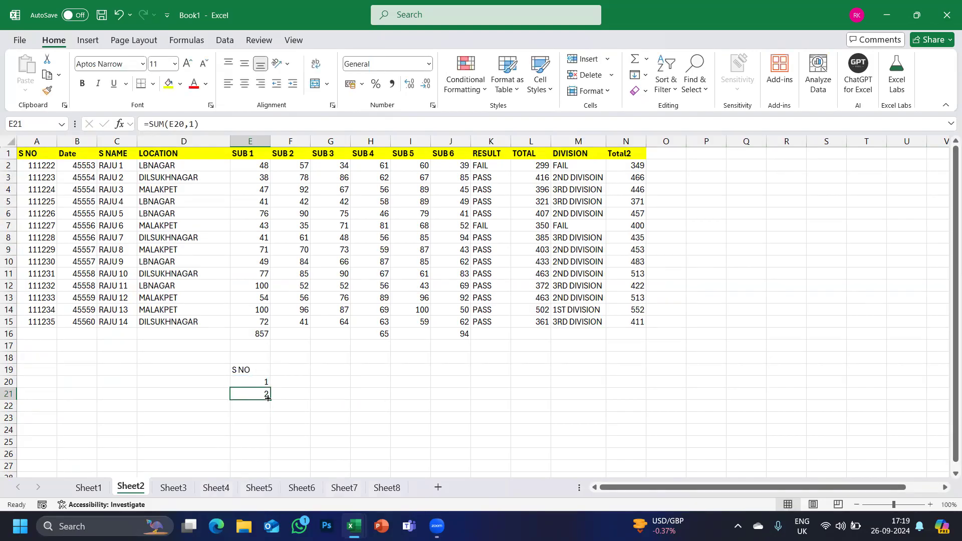
left_click(270, 400)
left_click(270, 400)
left_click(271, 401)
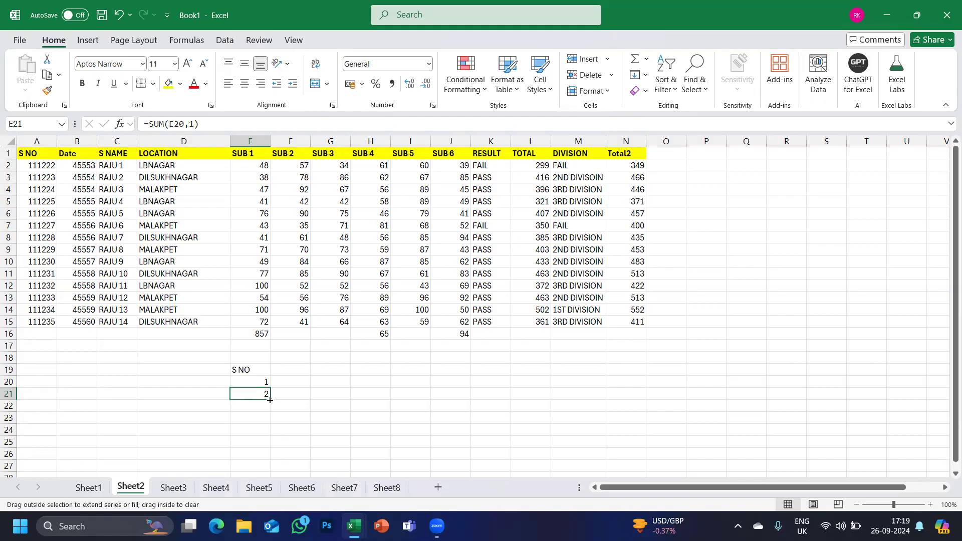
left_click(83, 488)
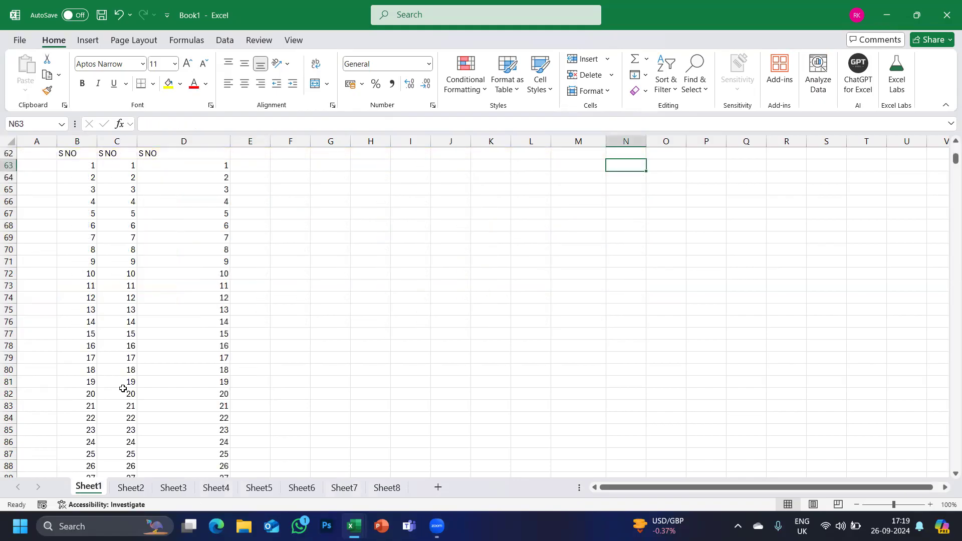
- Check column C's serial run, then undo the Sheet2 entries and column D fill
scroll(124, 382, "up", 1)
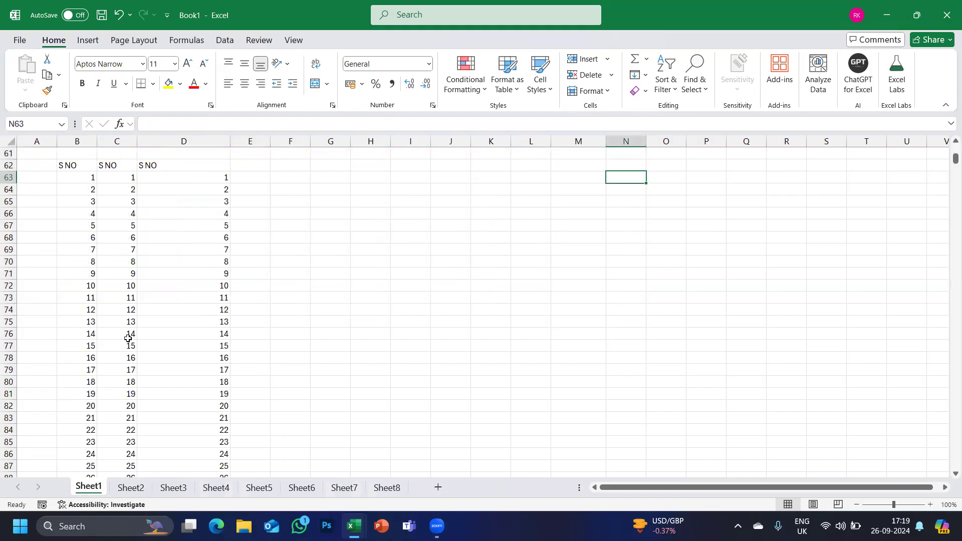
left_click(119, 174)
key("ctrl+Down")
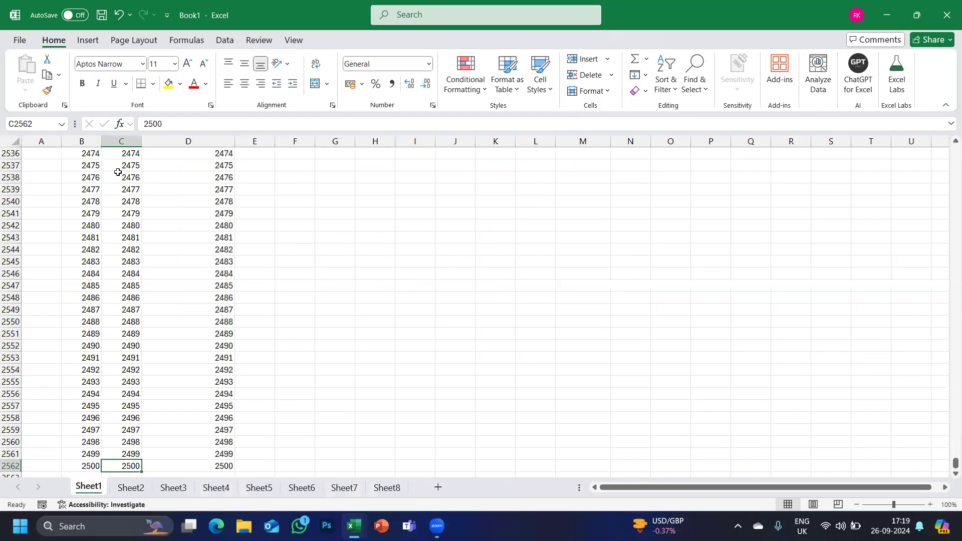
key("ctrl+Up")
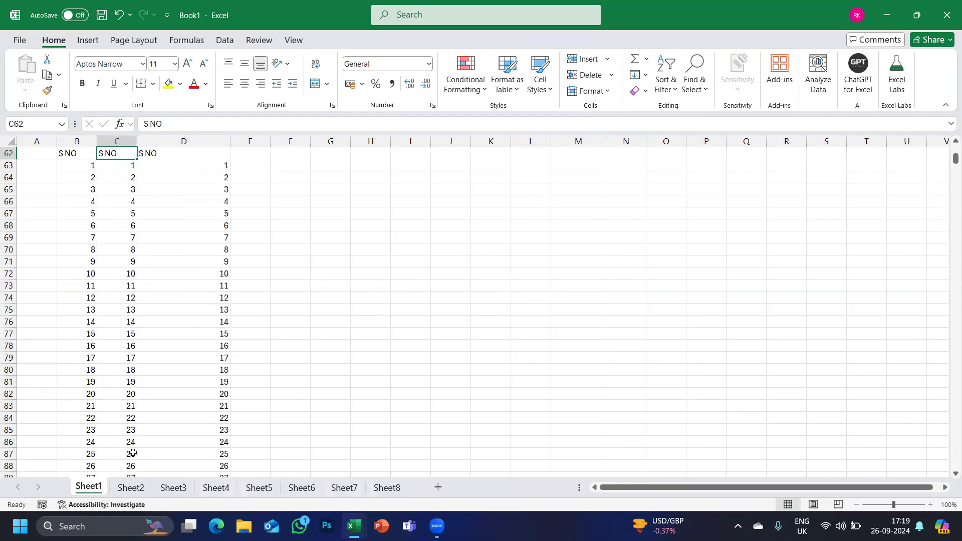
left_click(187, 165)
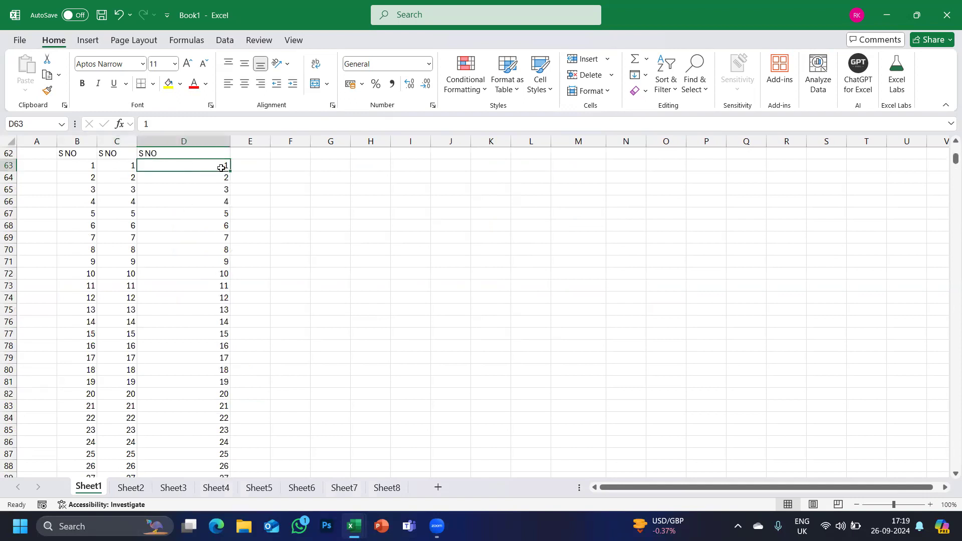
key("ctrl+Page_Down")
key("ctrl+z")
key("ctrl+z")
key("ctrl+z")
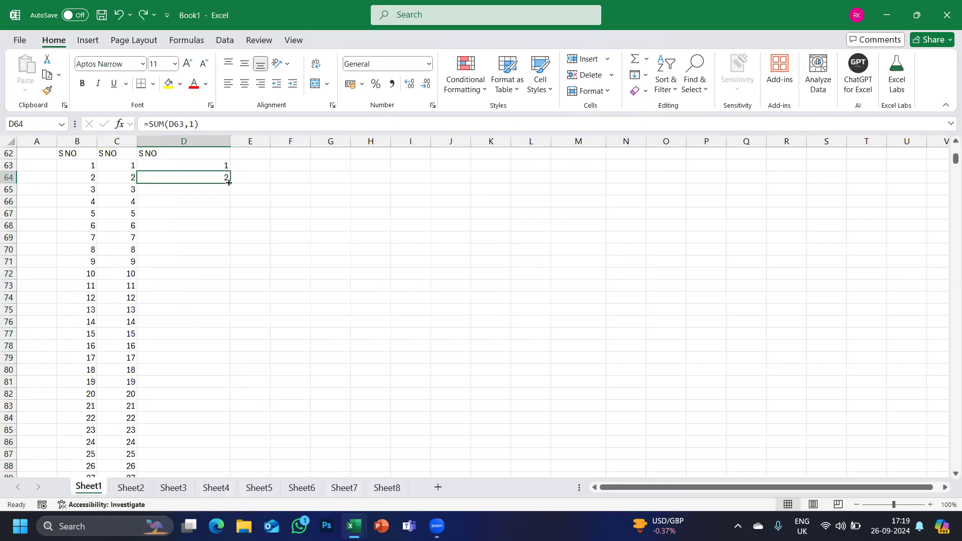
- Refill D64's SUM formula down column D and check it ends at 2500
double_click(228, 182)
key("ctrl+Up")
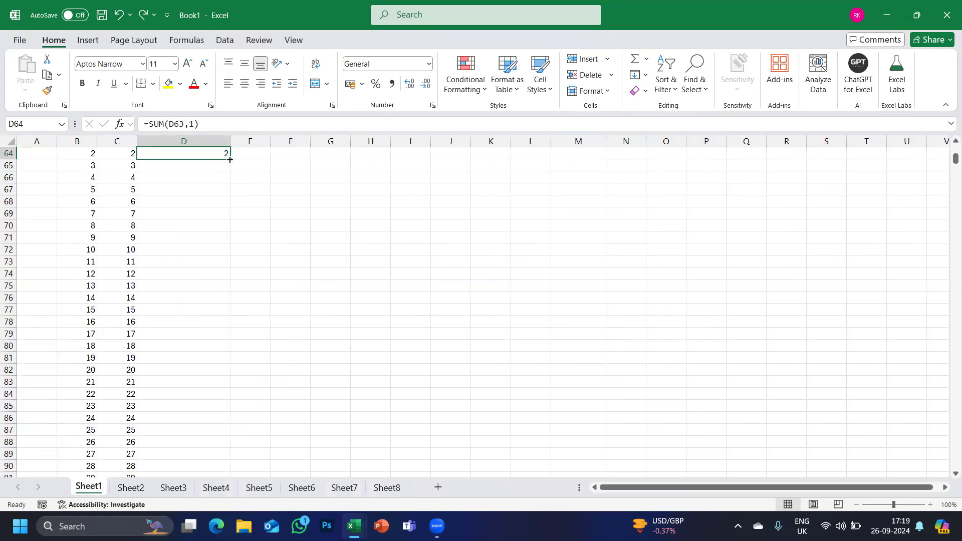
double_click(230, 159)
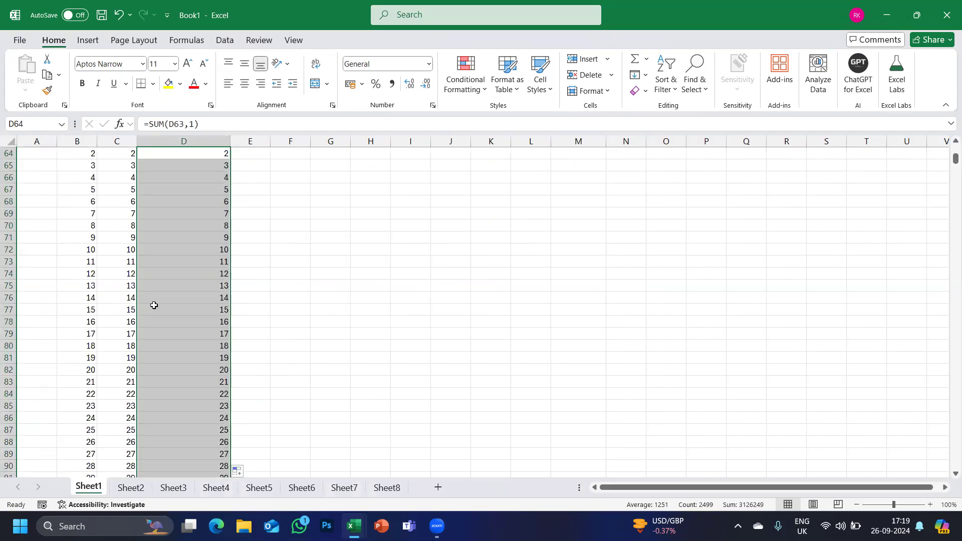
key("Page_Down")
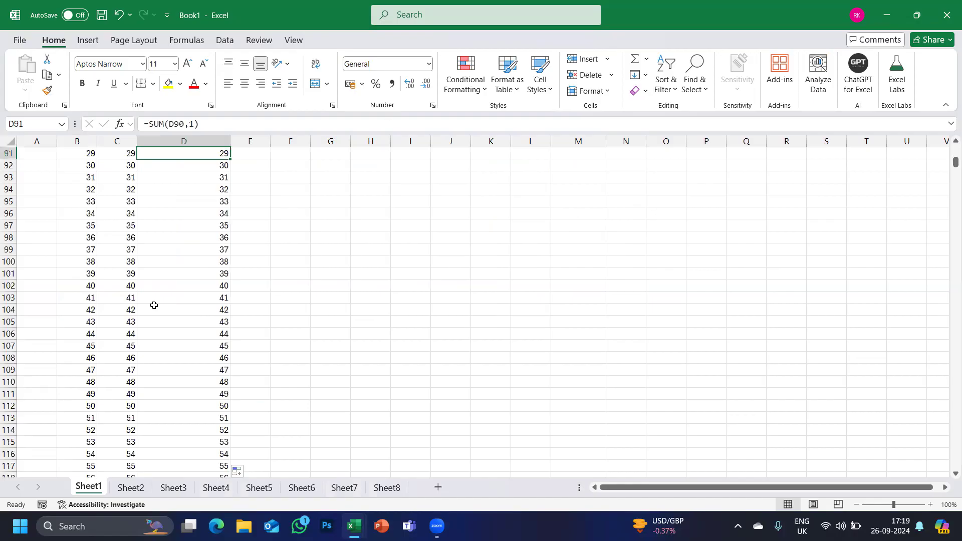
key("ctrl+Down")
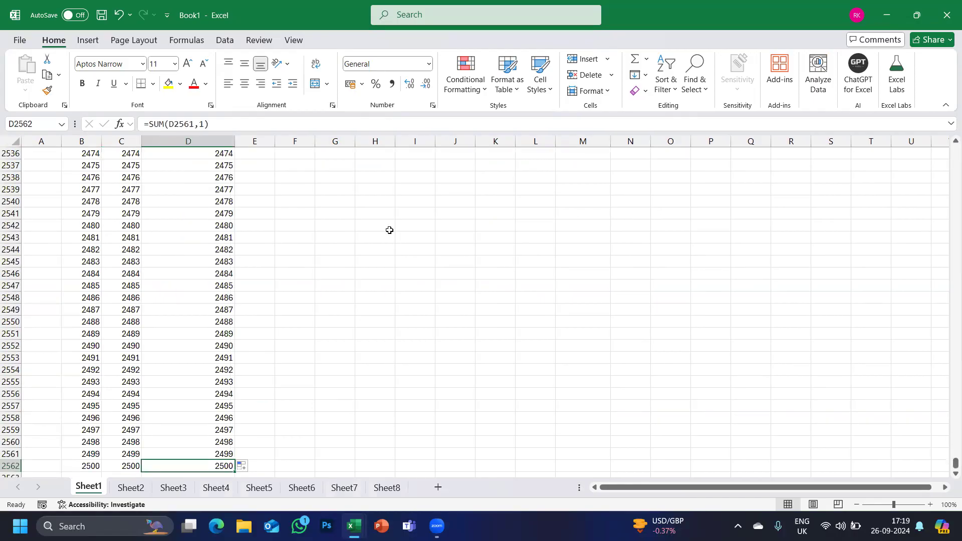
key("ctrl+Up")
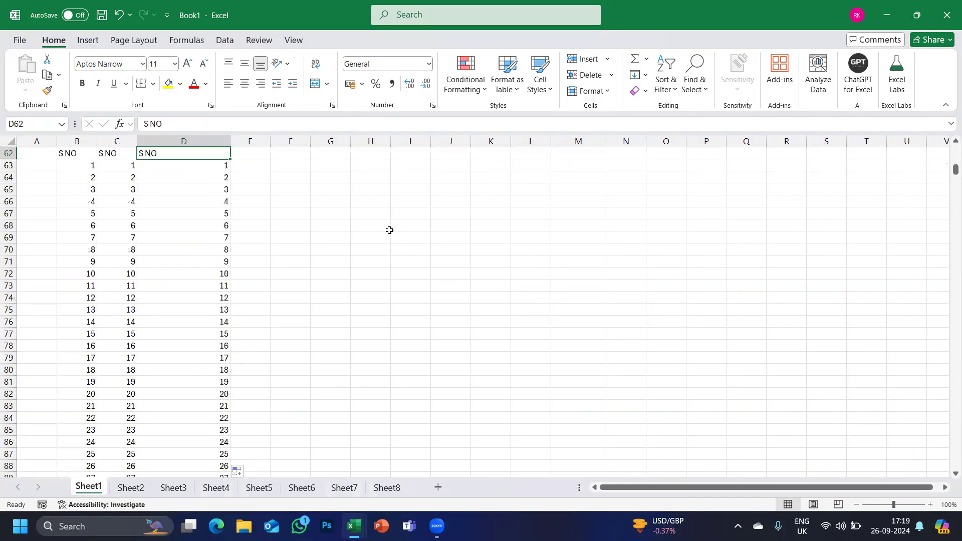
- Compare the first numbers in columns B, C and D and inspect D64's formula
left_click(89, 166)
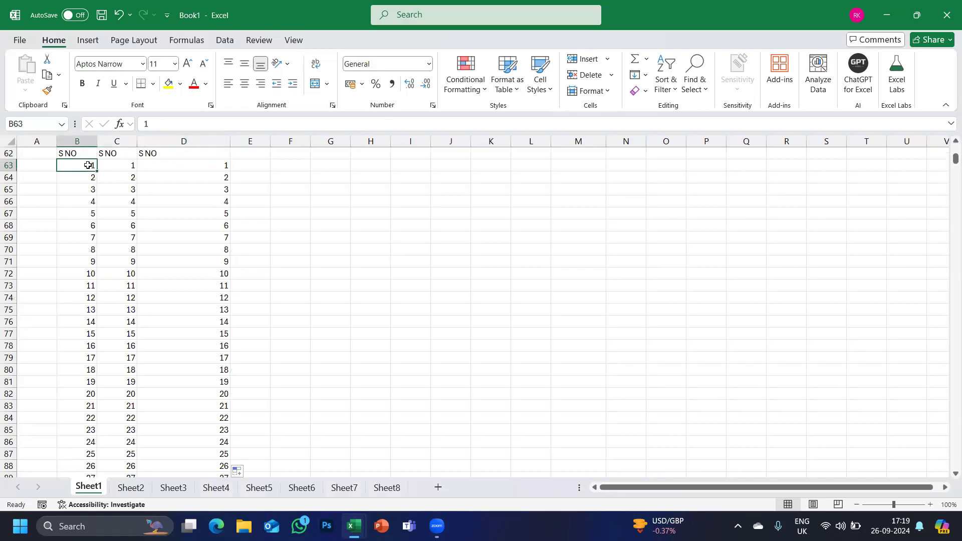
left_click(118, 165)
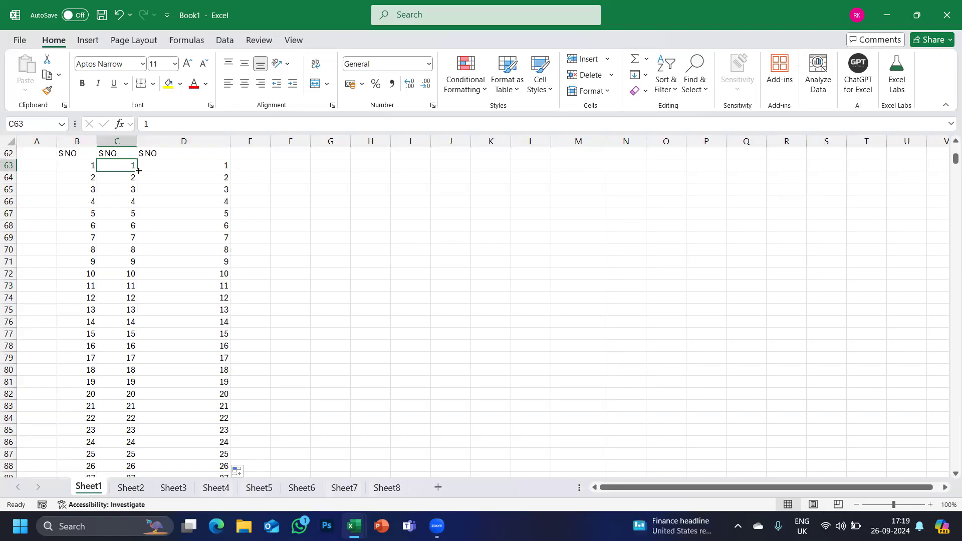
left_click(197, 167)
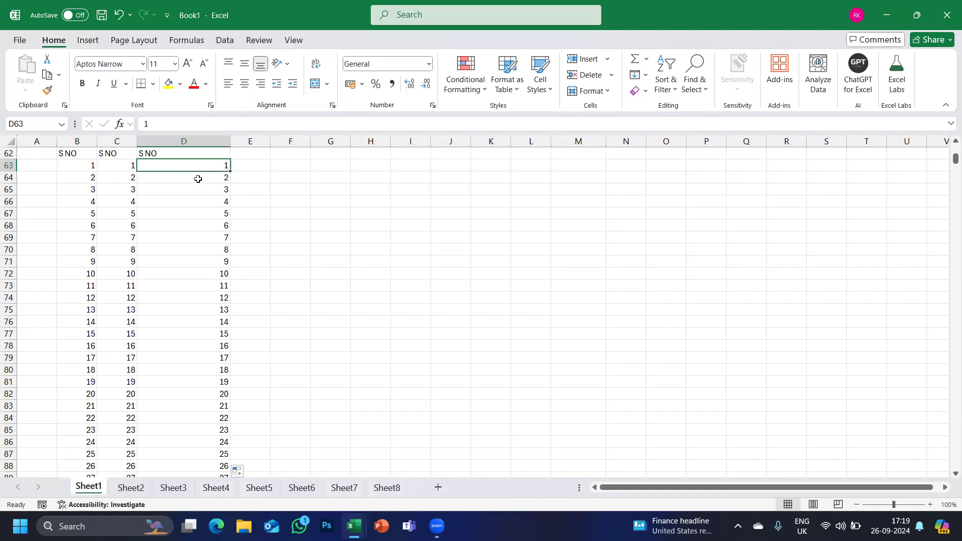
double_click(198, 178)
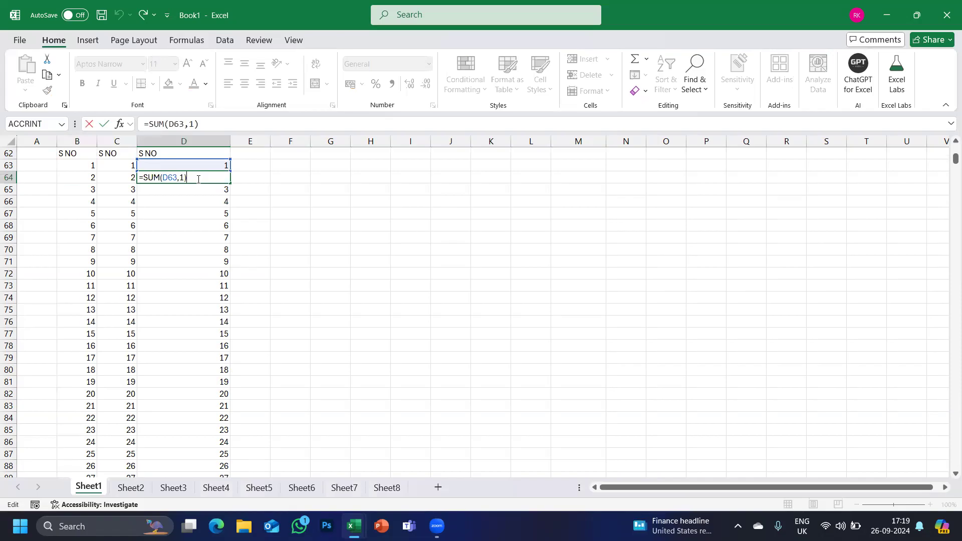
key("Return")
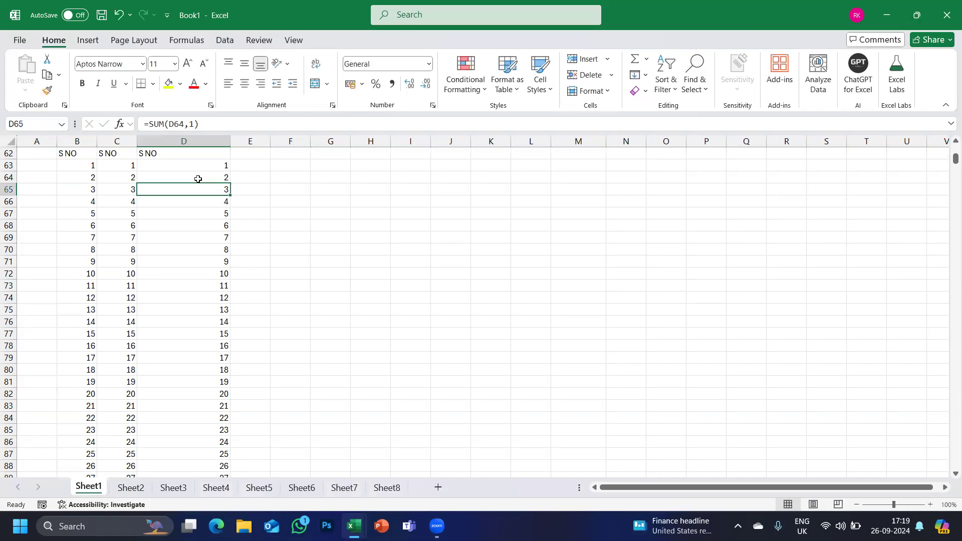
left_click(243, 155)
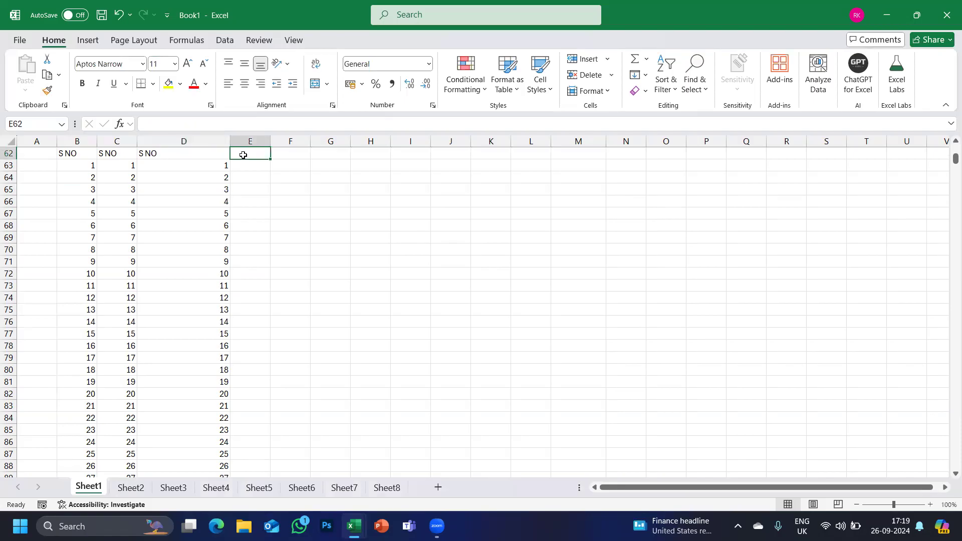
- Type the S NO heading in E62 and the starting value 1 in E63
type("S NO")
key("Return")
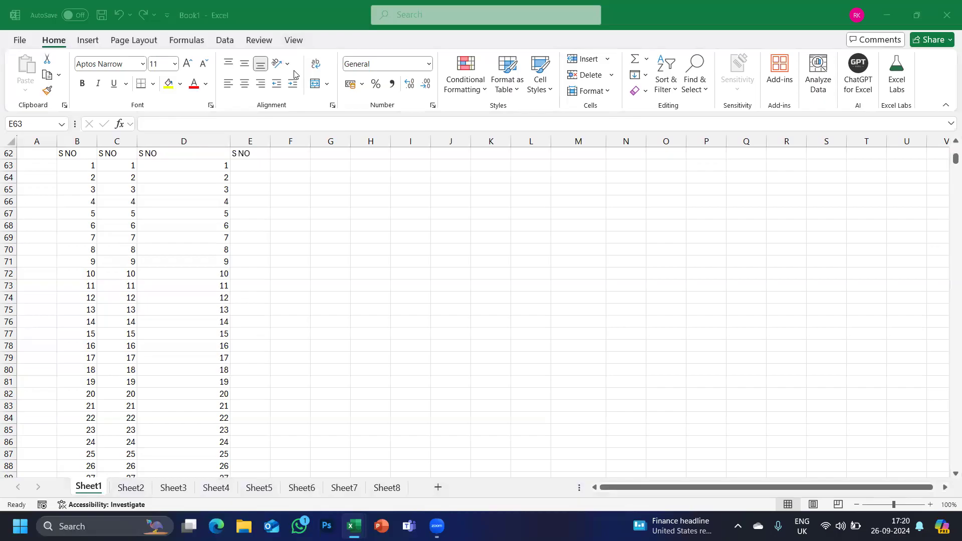
left_click(245, 171)
type("1")
key("Return")
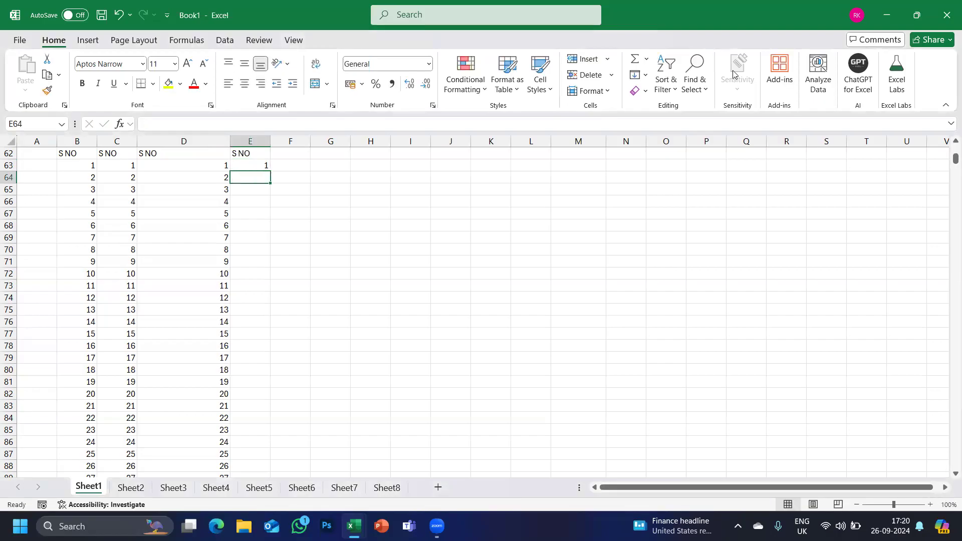
- Look through the Fill Series dialog and clearing options with E63 selected
left_click(646, 76)
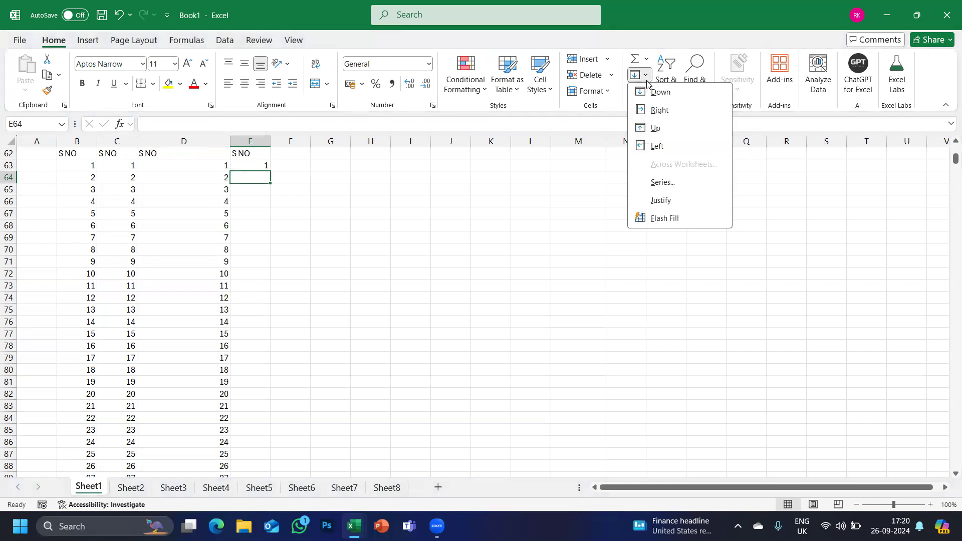
left_click(669, 183)
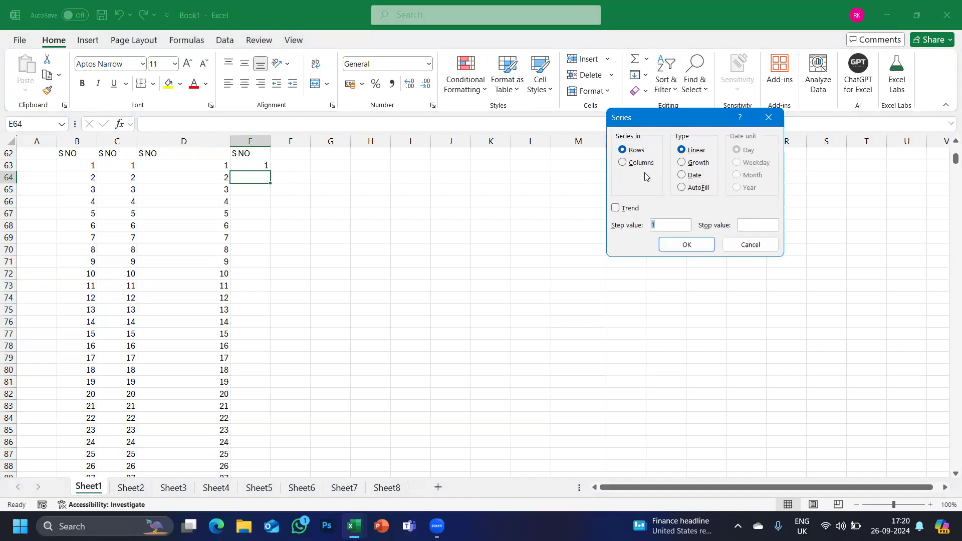
left_click(766, 118)
left_click(245, 163)
left_click(641, 91)
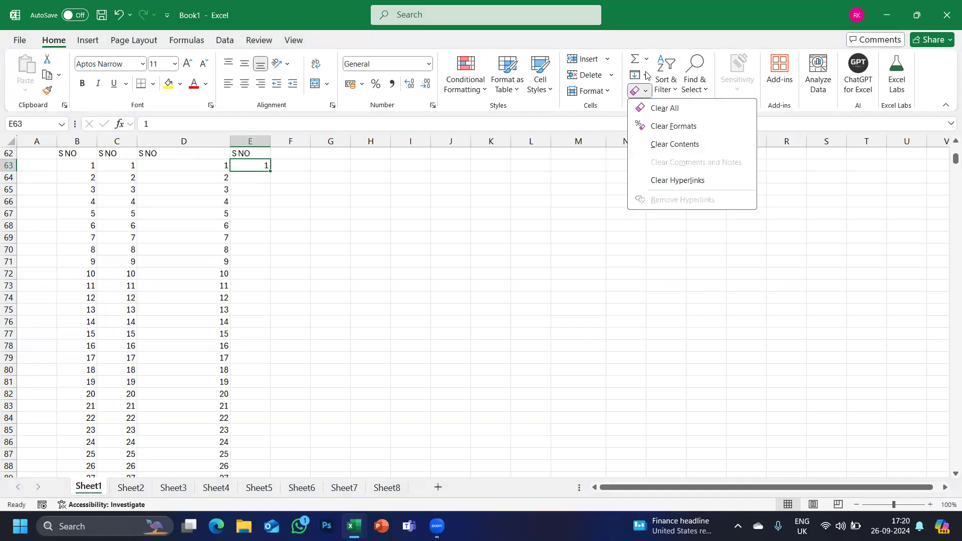
left_click(641, 75)
- Run a Series fill down column E, entering 12500 in the Series dialog
left_click(654, 186)
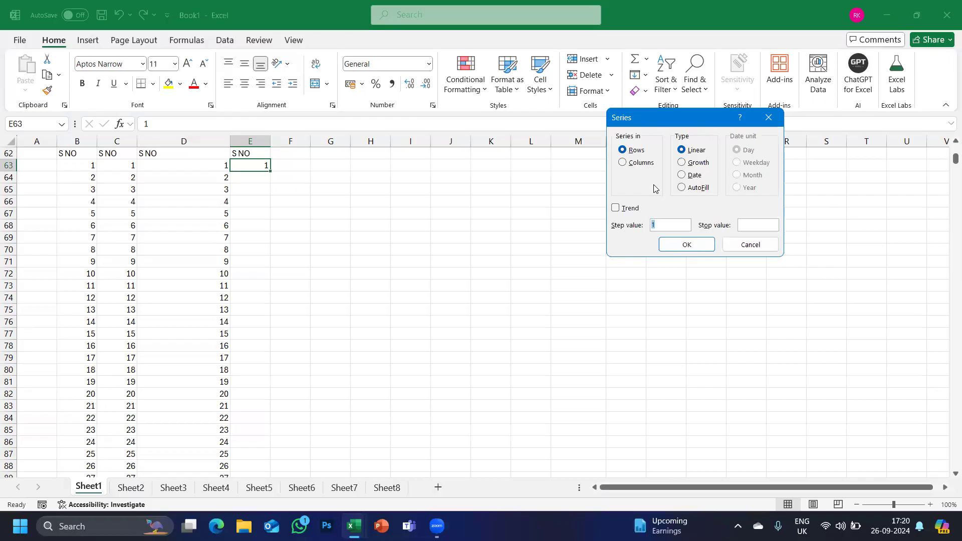
key("BackSpace")
key("BackSpace")
key("BackSpace")
type("1")
type("2500")
left_click(623, 167)
left_click(687, 248)
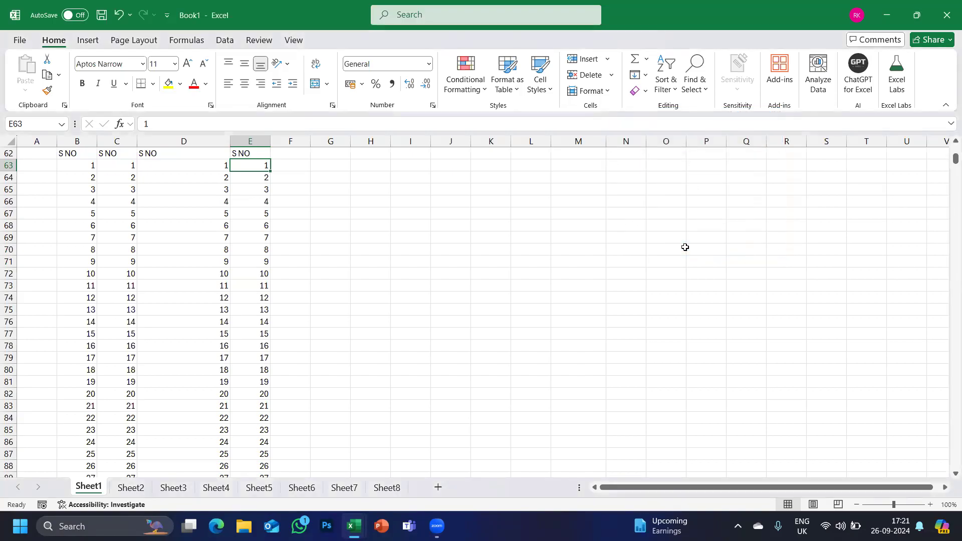
- Check where the filled series ends, then undo the column E fill
key("ctrl+Page_Down")
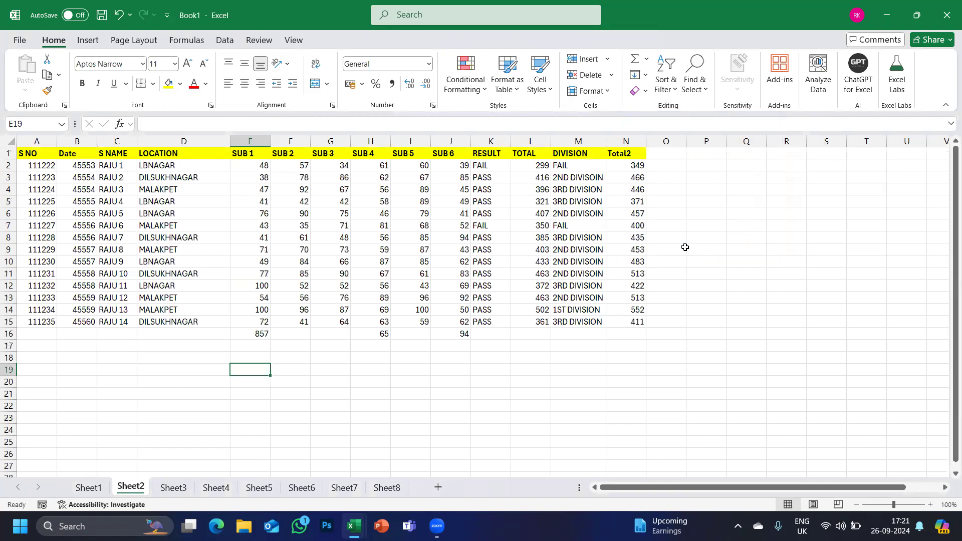
key("ctrl+Page_Up")
key("ctrl+Down")
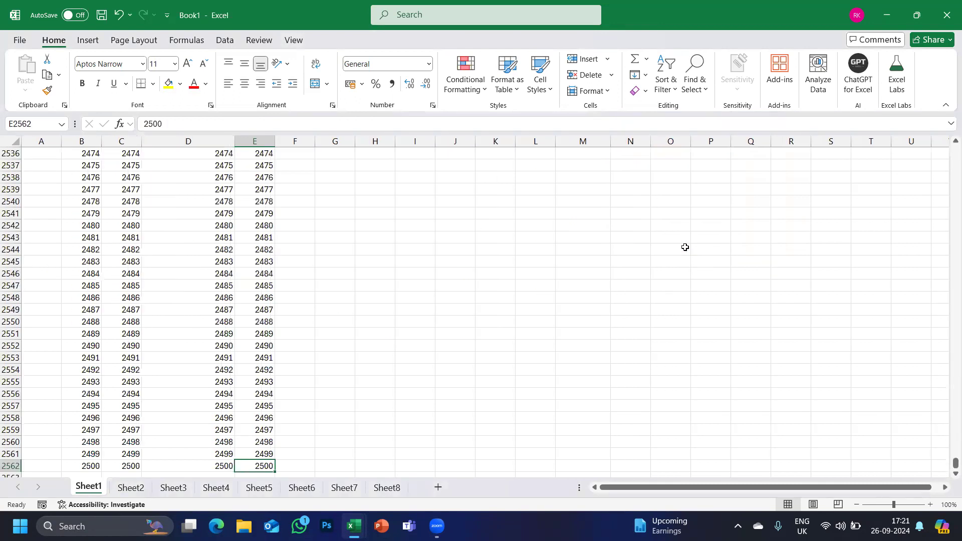
key("ctrl+Up")
key("ctrl+z")
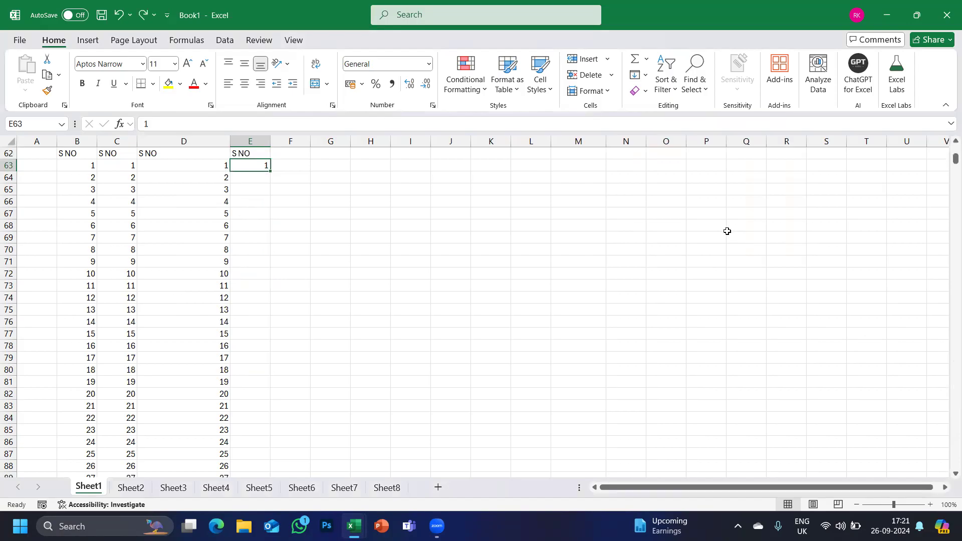
- Try a Series fill with stop value 5000, which fills across row 63, then undo it
left_click(646, 76)
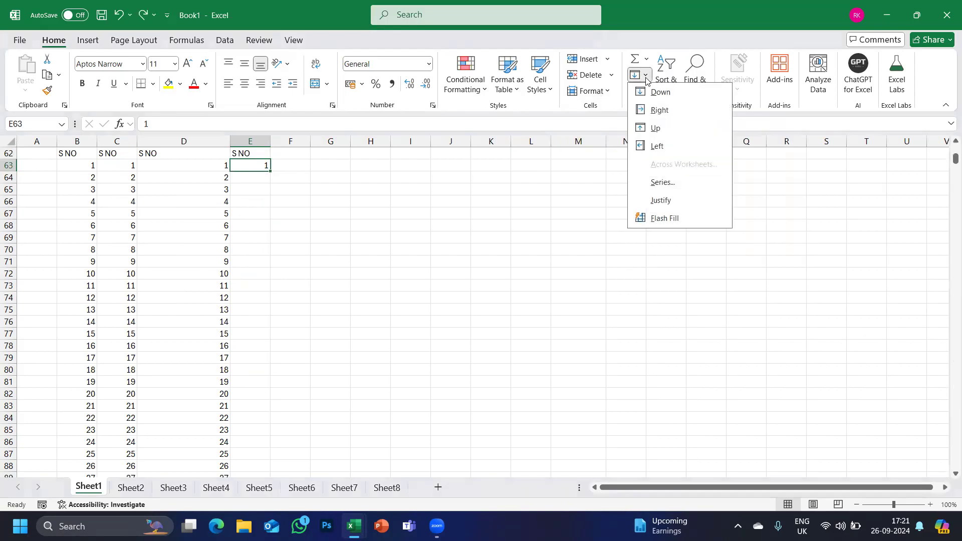
left_click(662, 183)
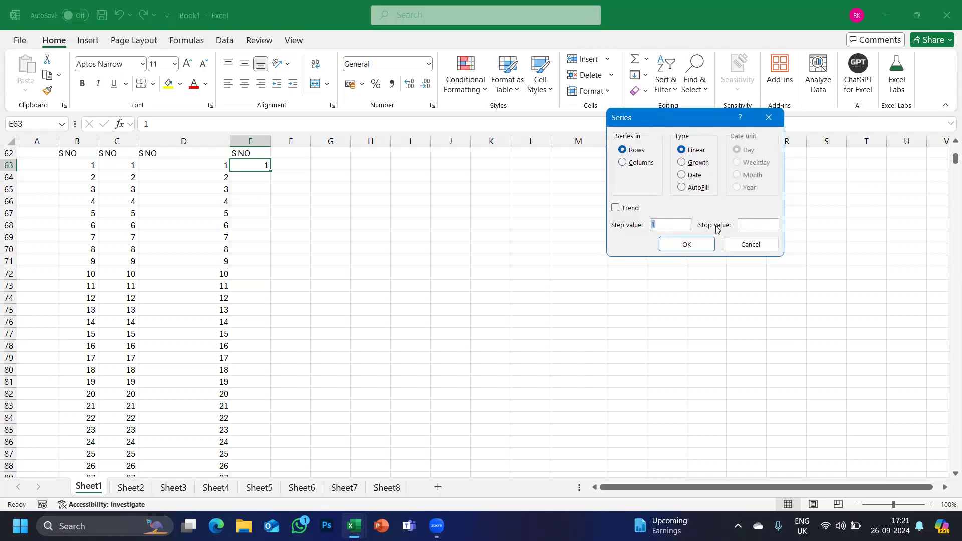
left_click(748, 223)
type("500000")
left_click(700, 243)
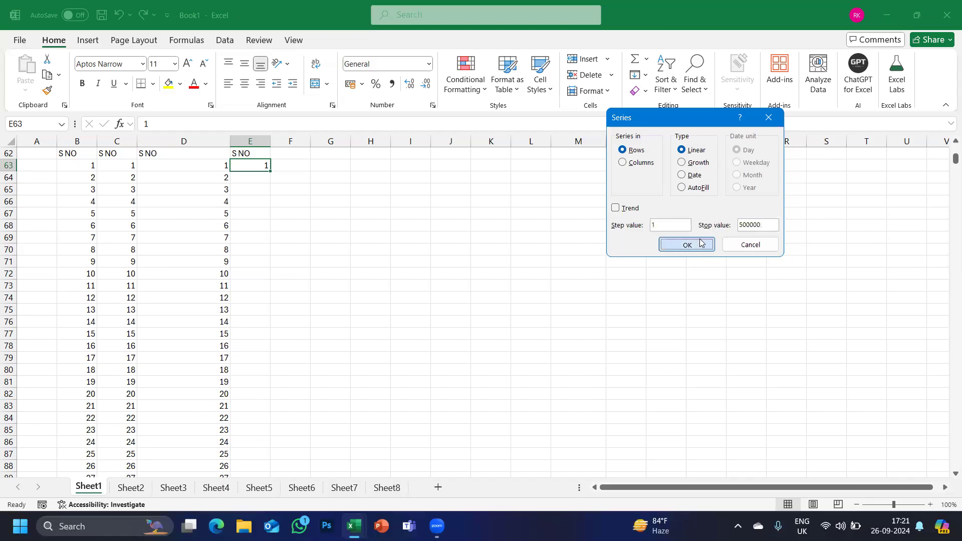
key("ctrl+z")
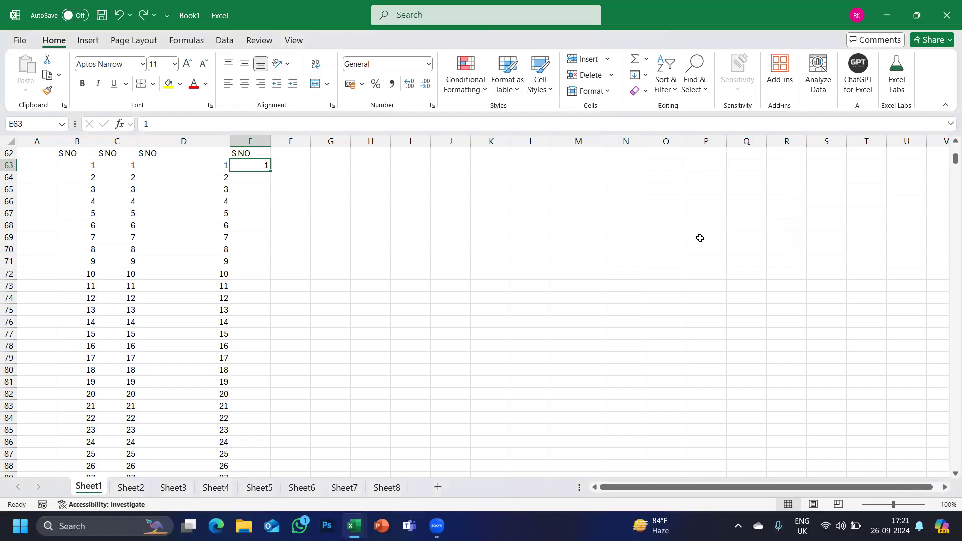
- Fill column E as a Columns series with stop value 500000 and check the last value
left_click(646, 76)
left_click(647, 183)
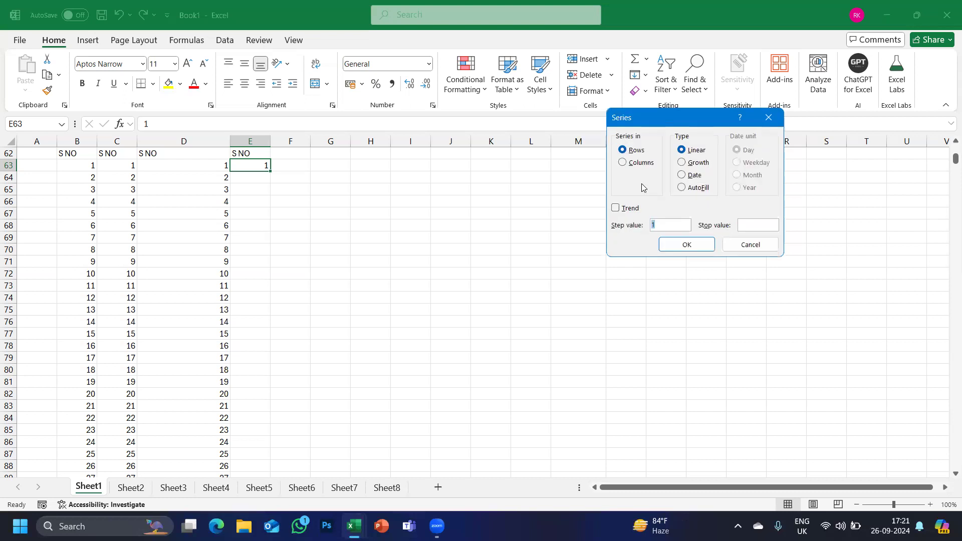
left_click(623, 162)
left_click(744, 226)
type("500000")
left_click(699, 244)
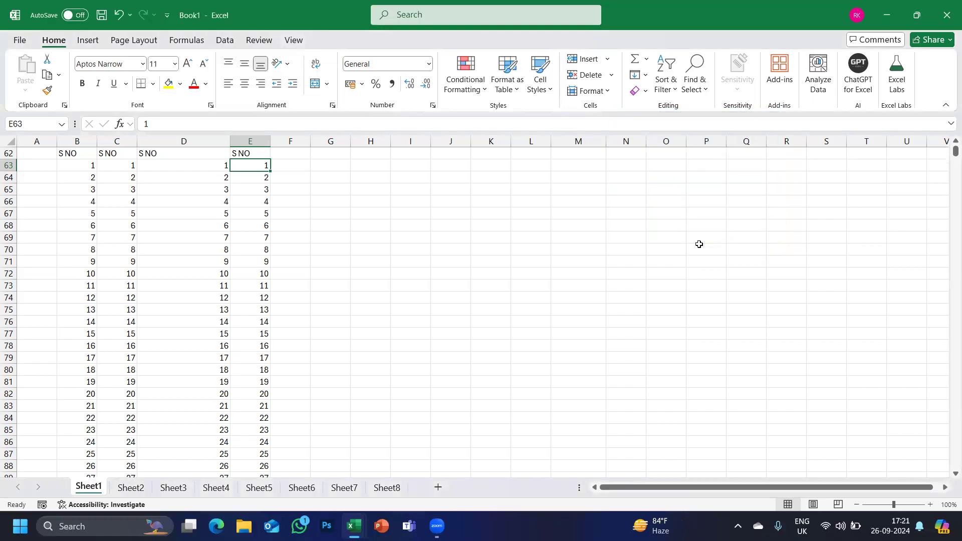
key("ctrl+Down")
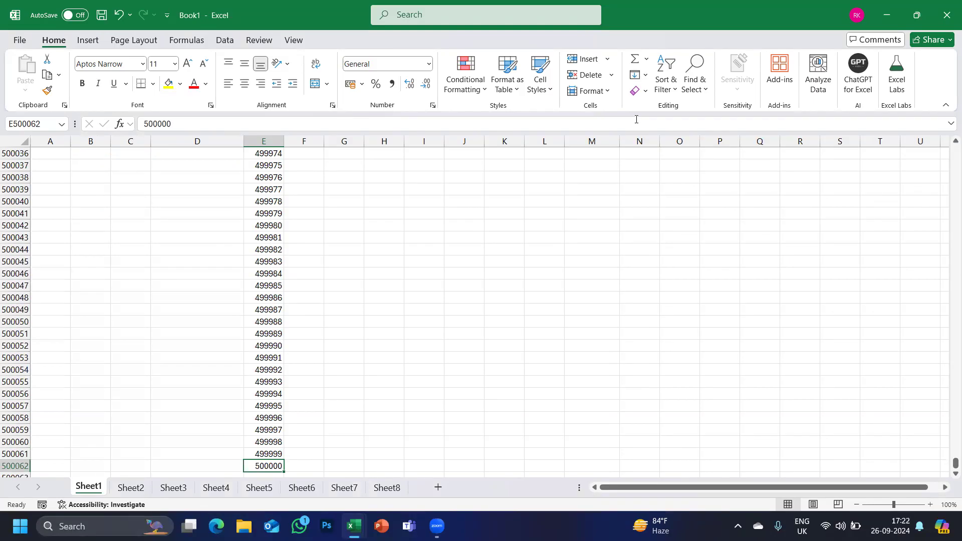
left_click(646, 75)
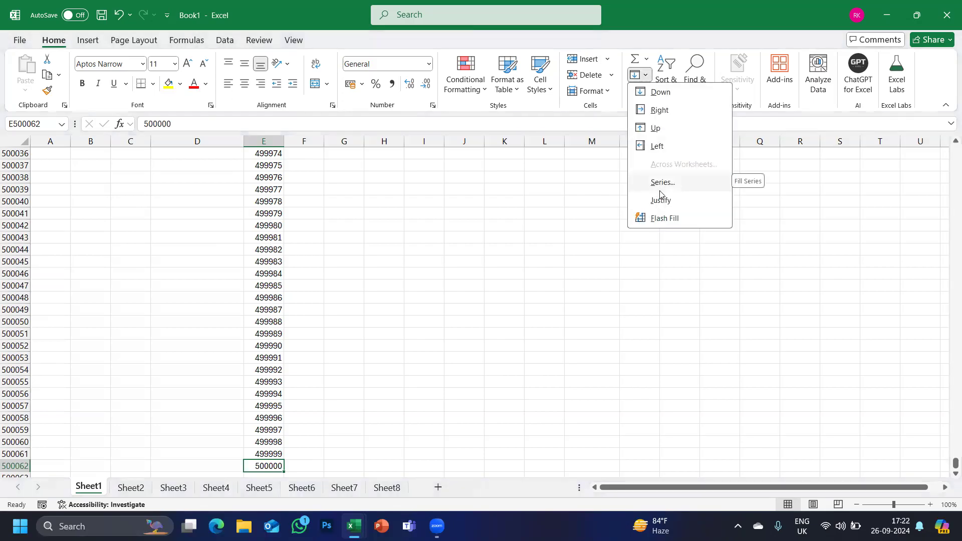
key("Escape")
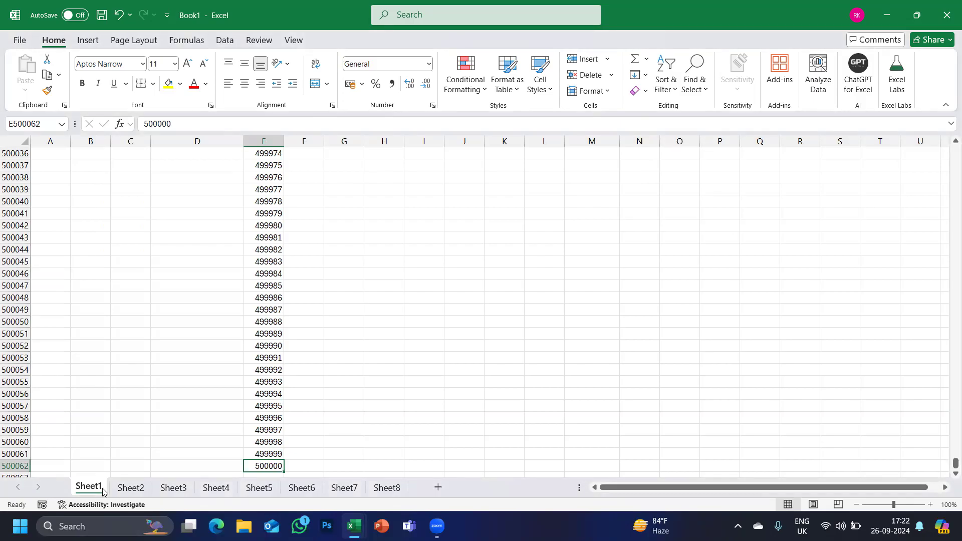
- Type COMPUTER EDUCATION in Sheet2's D19 and drag column D narrower
left_click(125, 491)
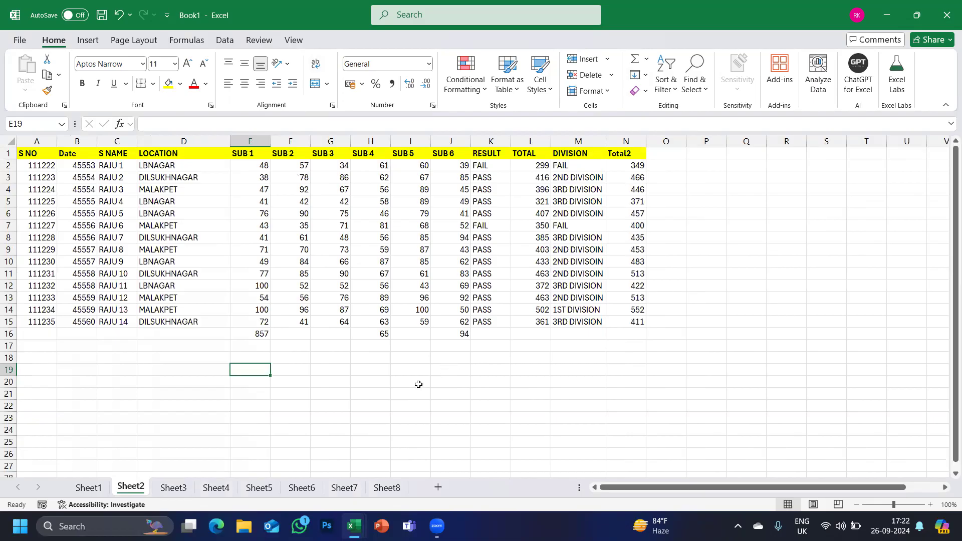
left_click(174, 370)
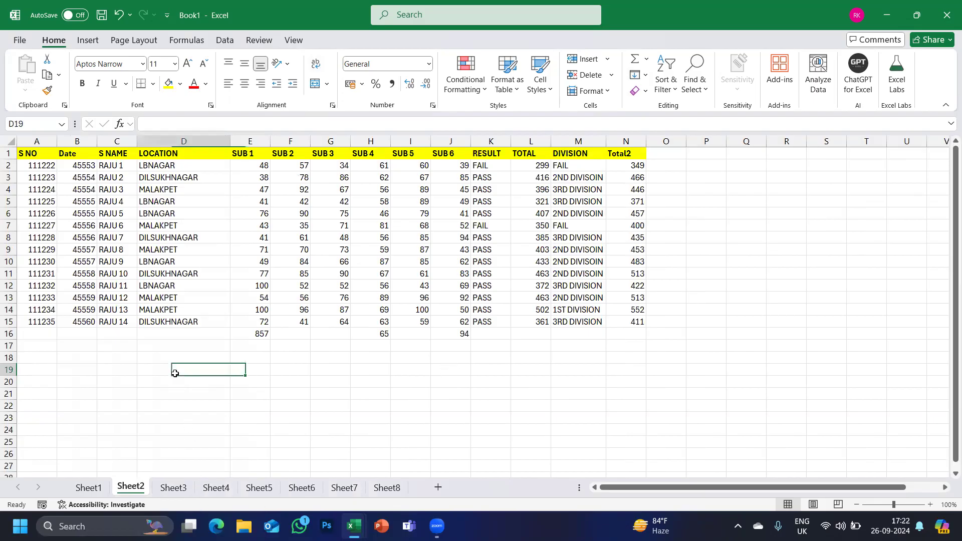
type("CO")
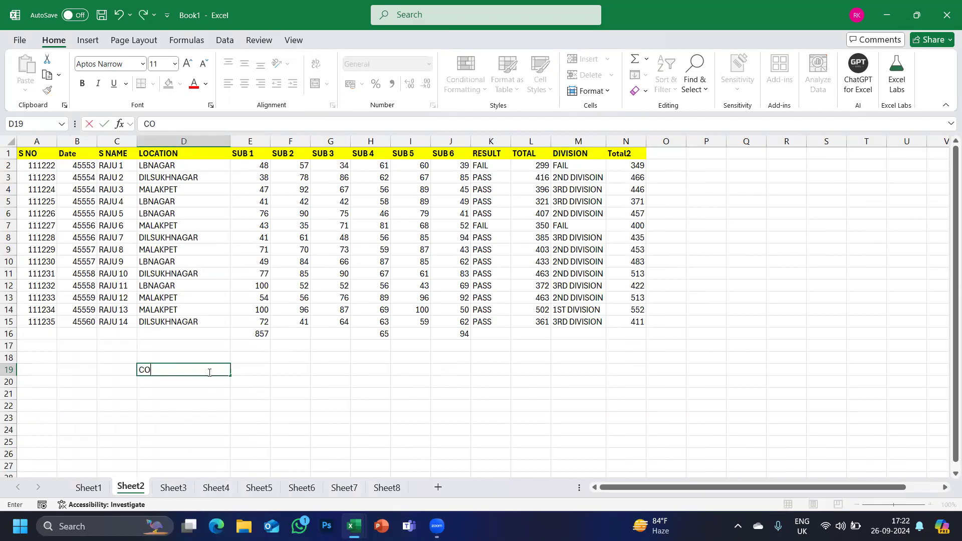
type("MPUTER EDUCATION")
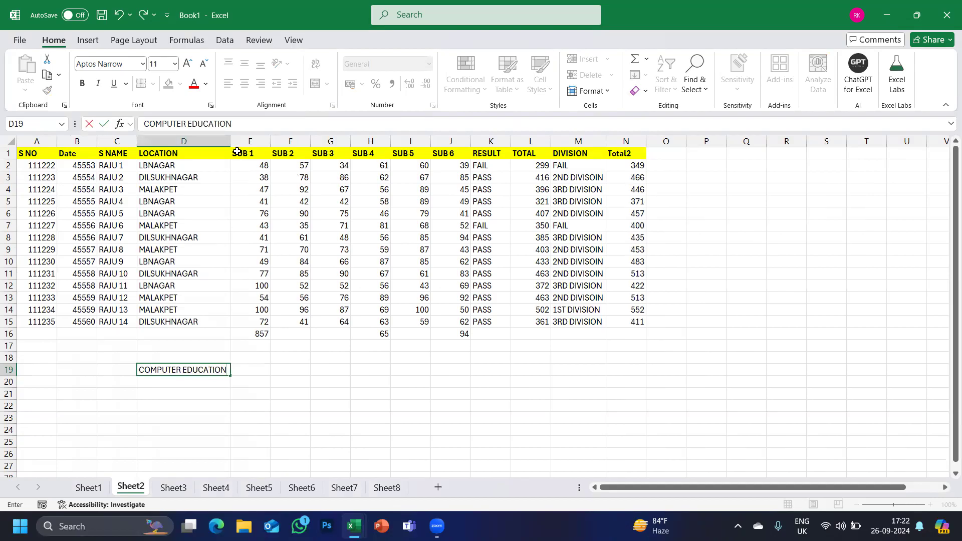
left_click(223, 142)
left_click_drag(230, 138, 199, 139)
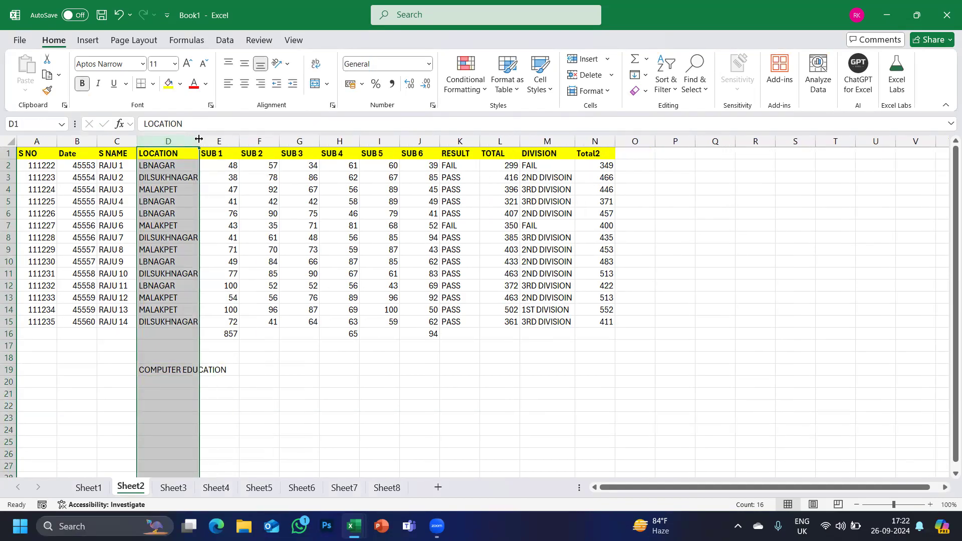
left_click(167, 366)
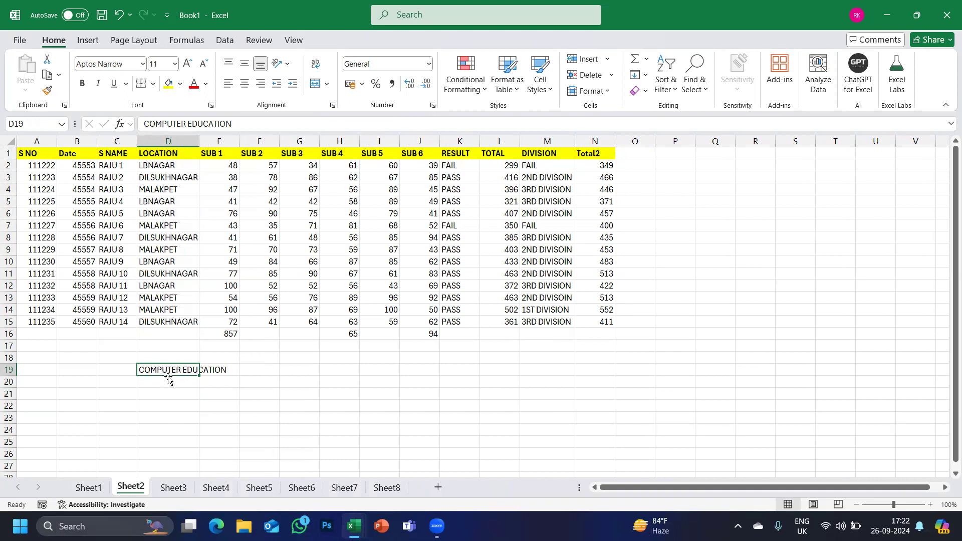
- Apply Wrap Text to the COMPUTER EDUCATION cell D19
double_click(175, 371)
key("Escape")
left_click(312, 68)
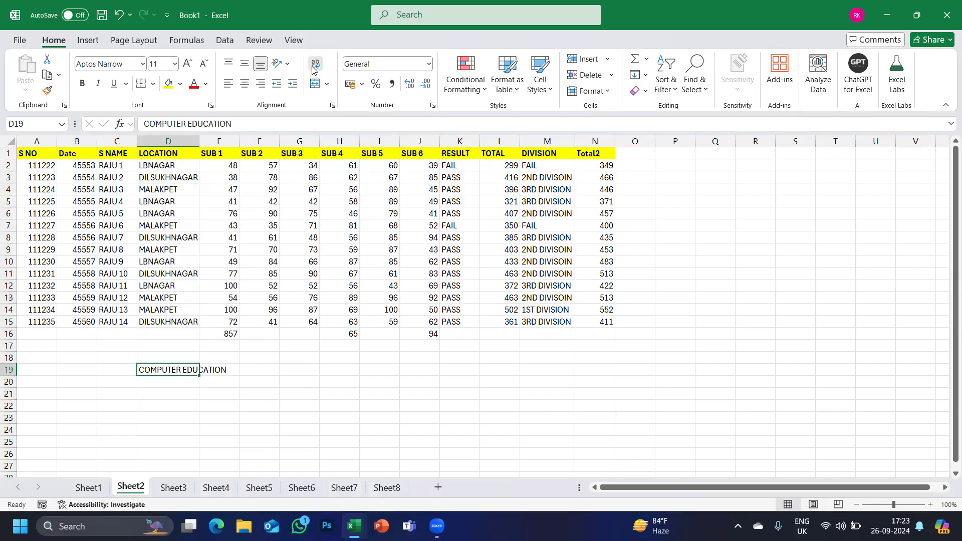
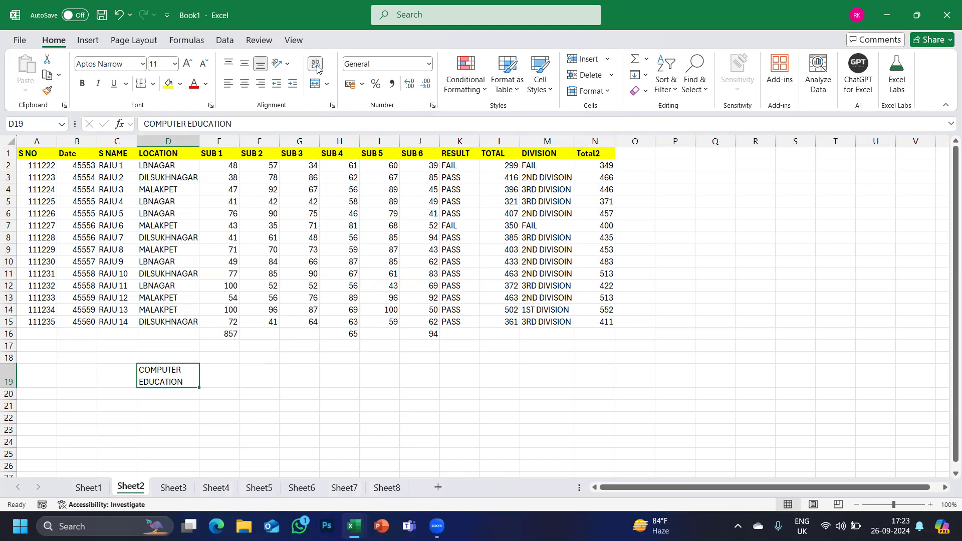
- Enter COMPUTER EDUCATION in cell D22
left_click(162, 415)
type("COMPU")
key("BackSpace")
type("UTE")
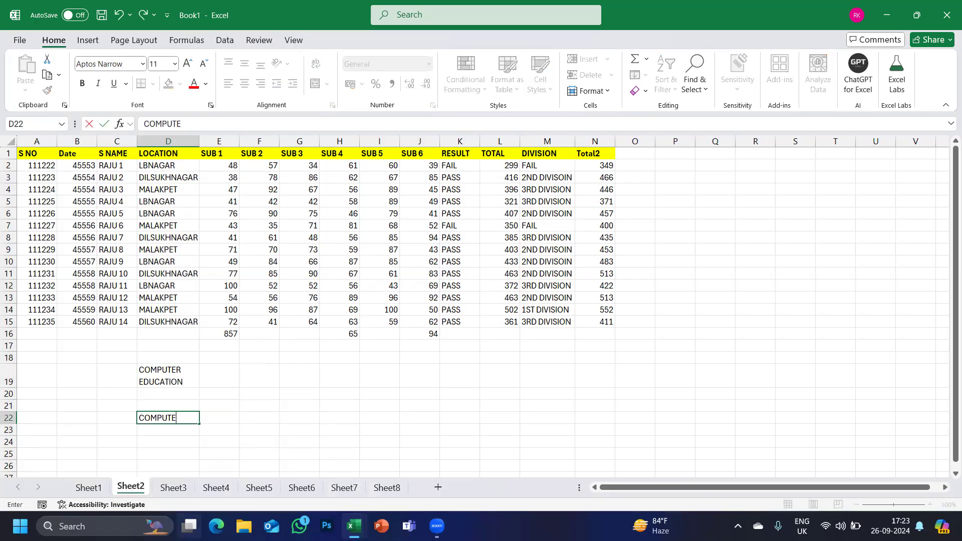
type("R EDUCATION")
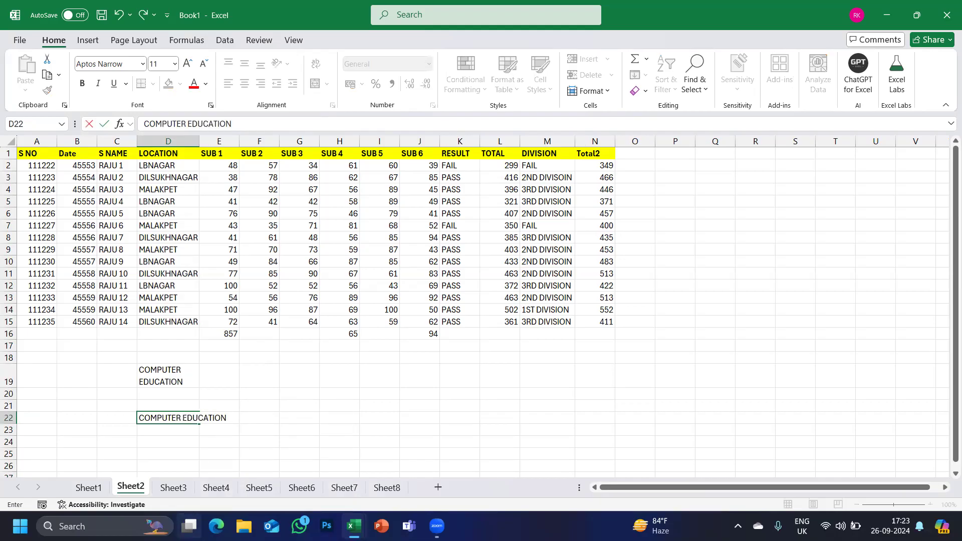
key("Return")
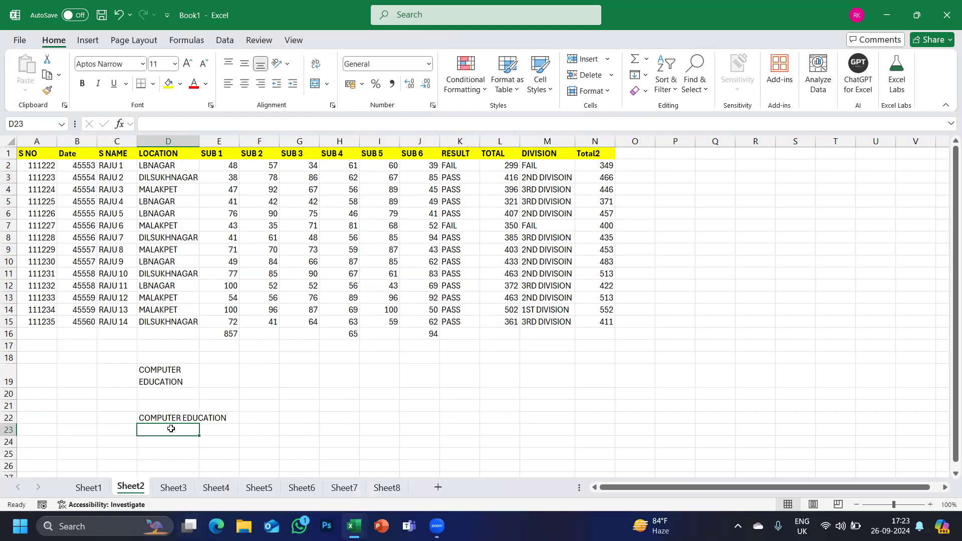
- Justify D22 so COMPUTER and EDUCATION split onto rows 22 and 23
left_click(168, 419)
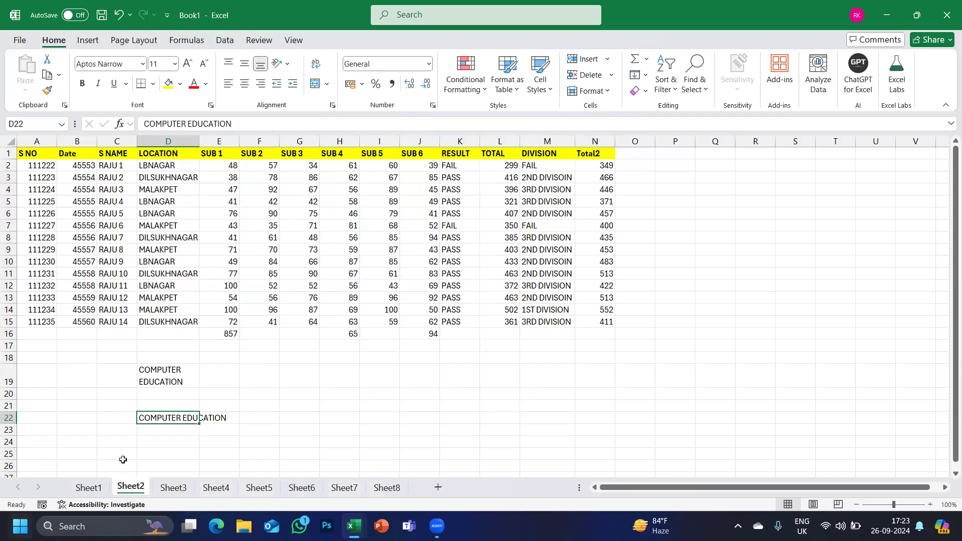
left_click(155, 388)
left_click(163, 421)
left_click(646, 76)
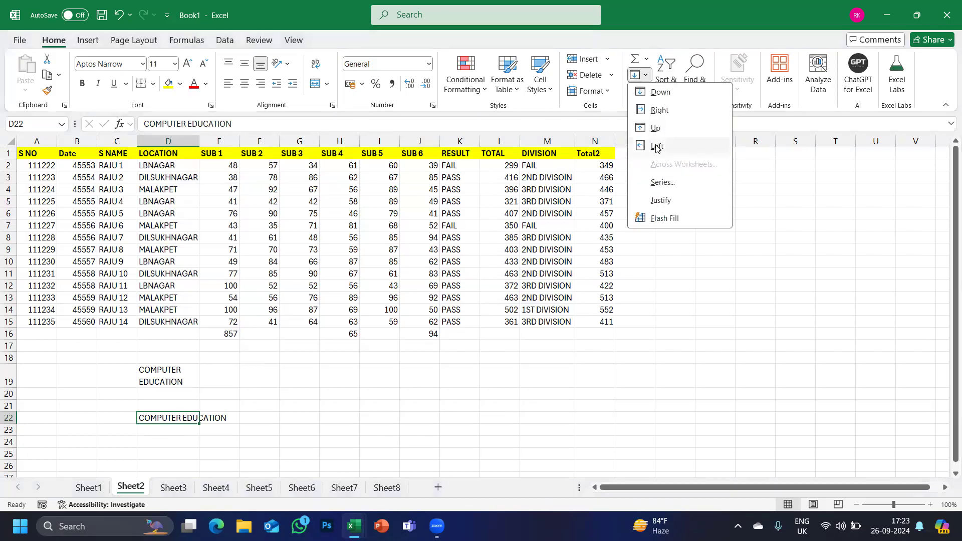
left_click(661, 201)
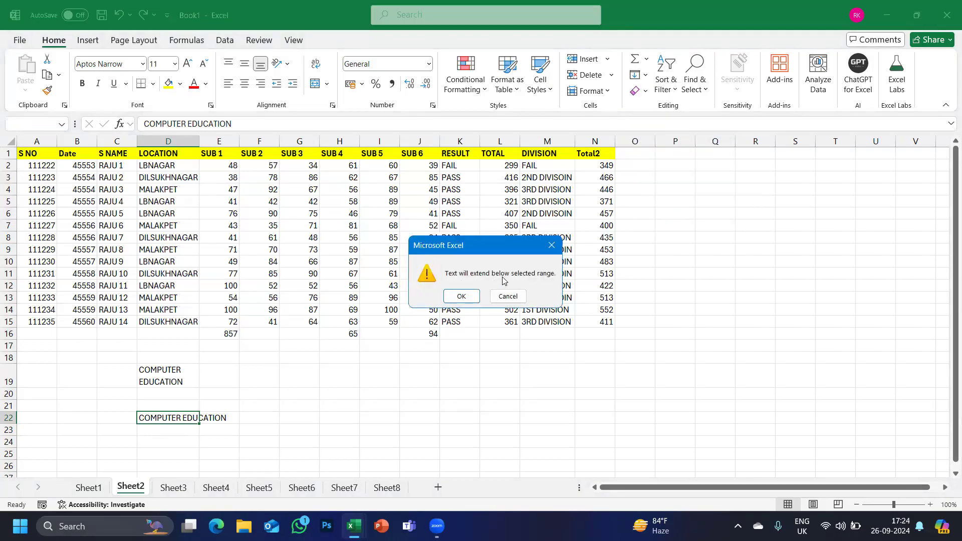
left_click(461, 296)
left_click(173, 417)
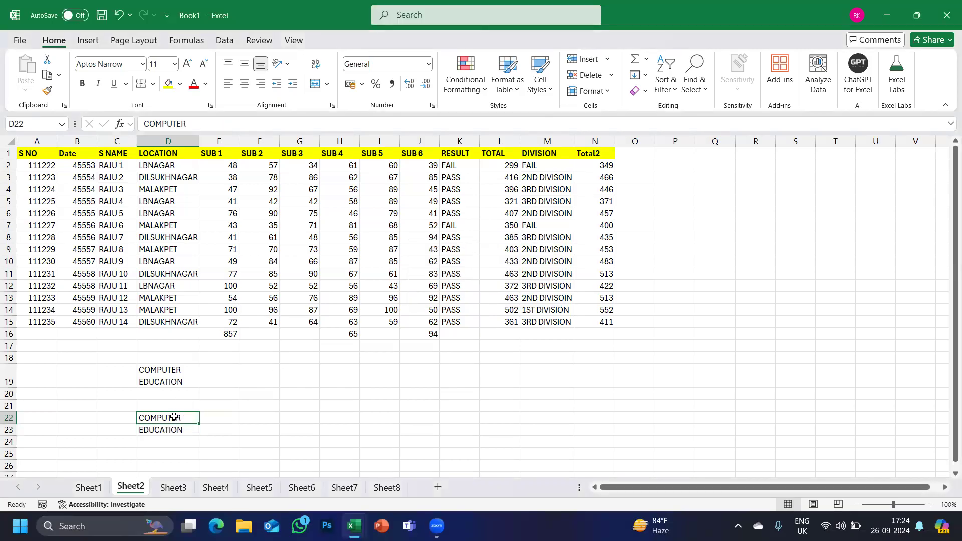
left_click(171, 432)
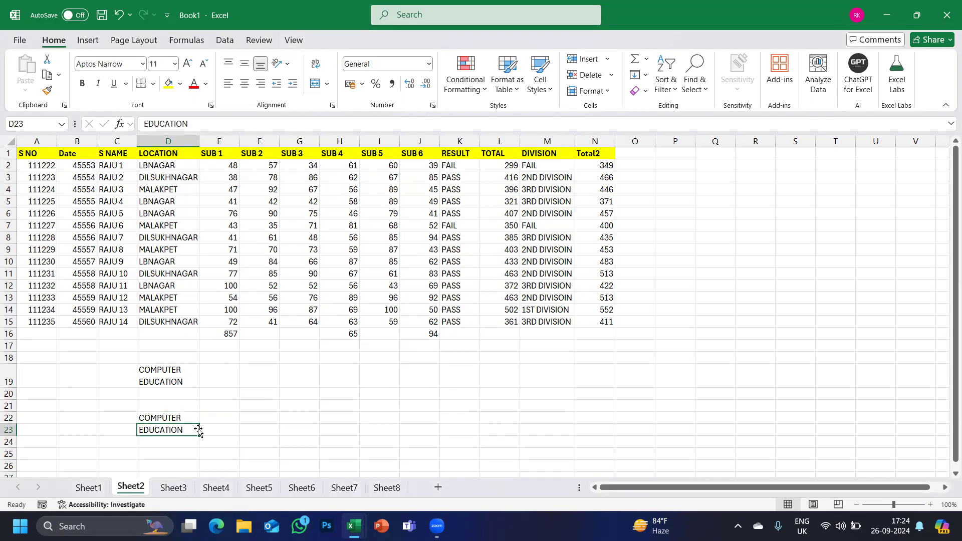
- Close the Fill list unused and switch to Sheet8
left_click(646, 75)
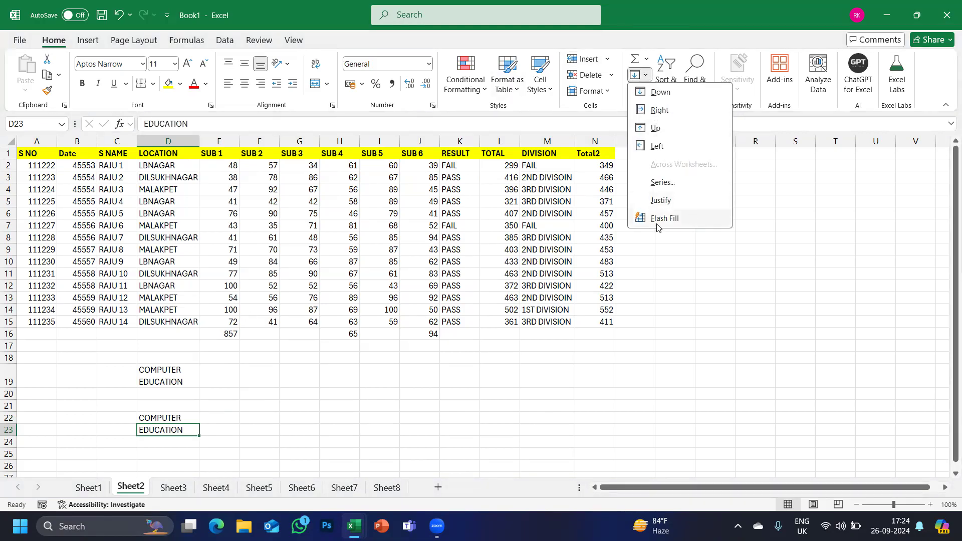
left_click(506, 370)
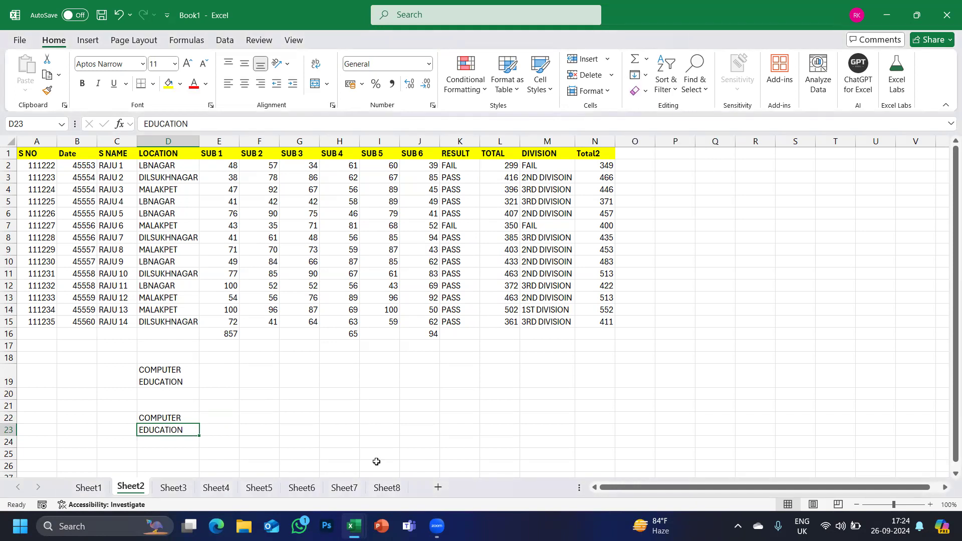
left_click(387, 487)
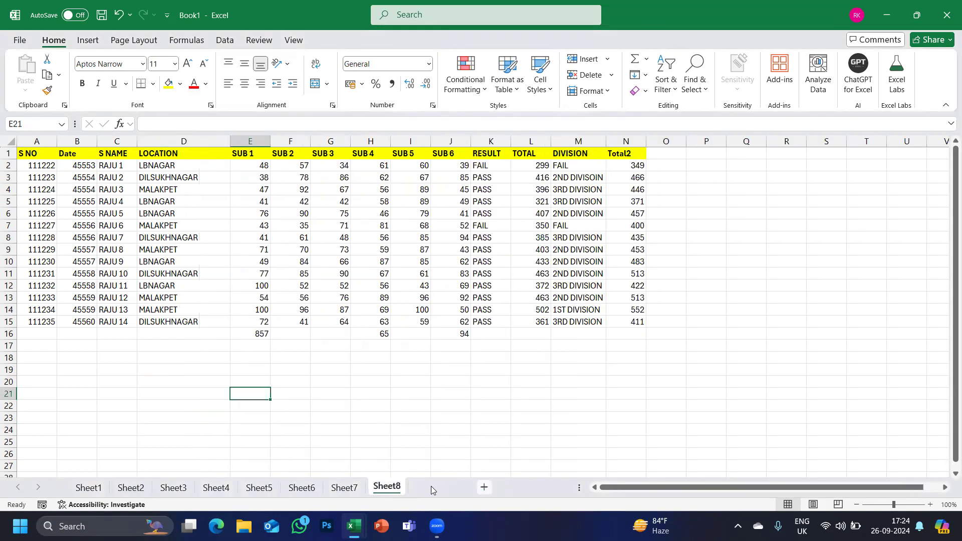
- Insert blank worksheet Sheet10 and select cell D5
double_click(432, 490)
left_click(646, 92)
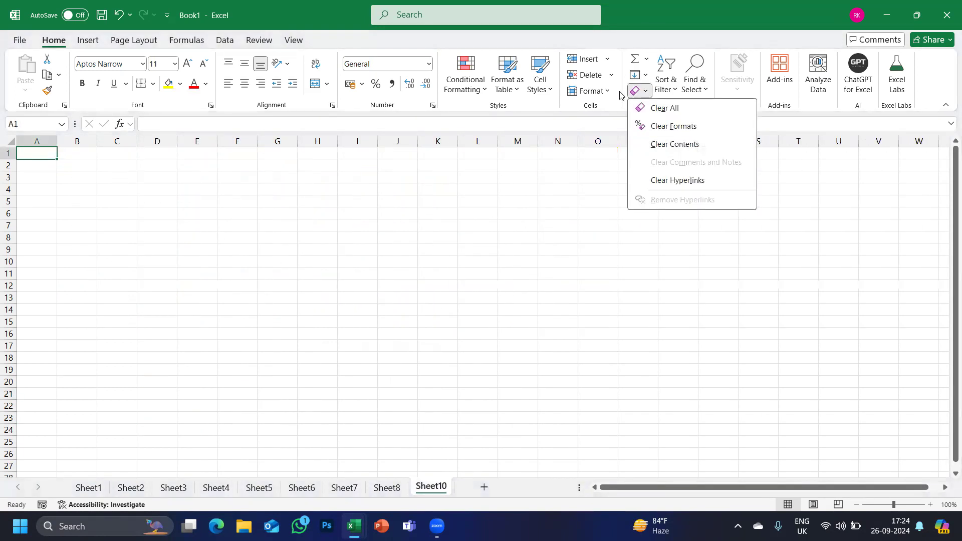
left_click(646, 75)
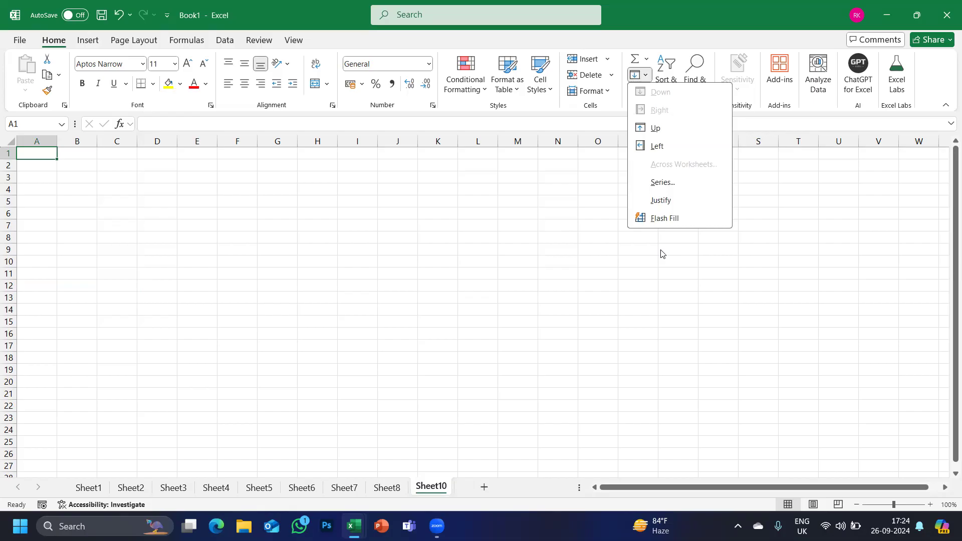
left_click(93, 238)
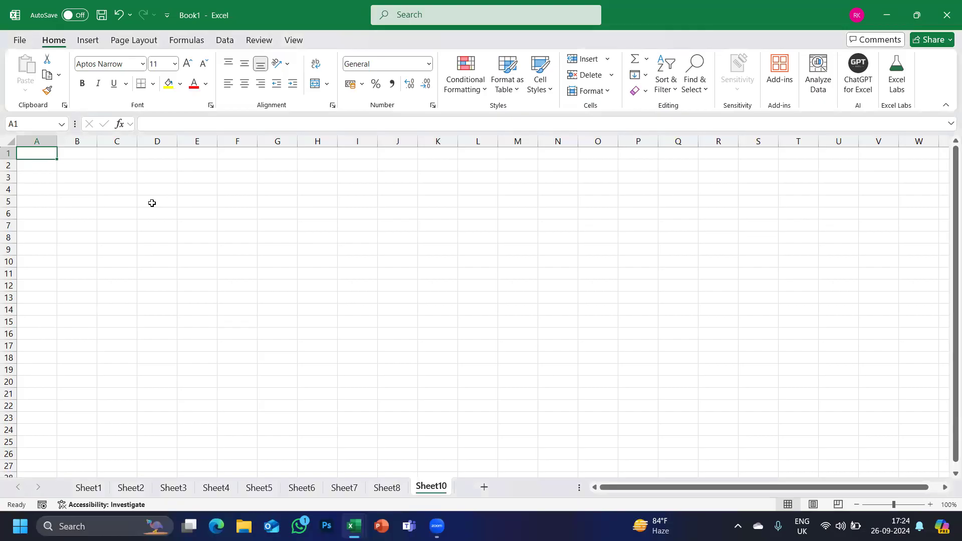
left_click(152, 203)
- Enter NAME in D5 and HERO HONDA, MARUTHI SUZUKU, TATA BIRLA below, widening column D
type("NAME")
key("Tab")
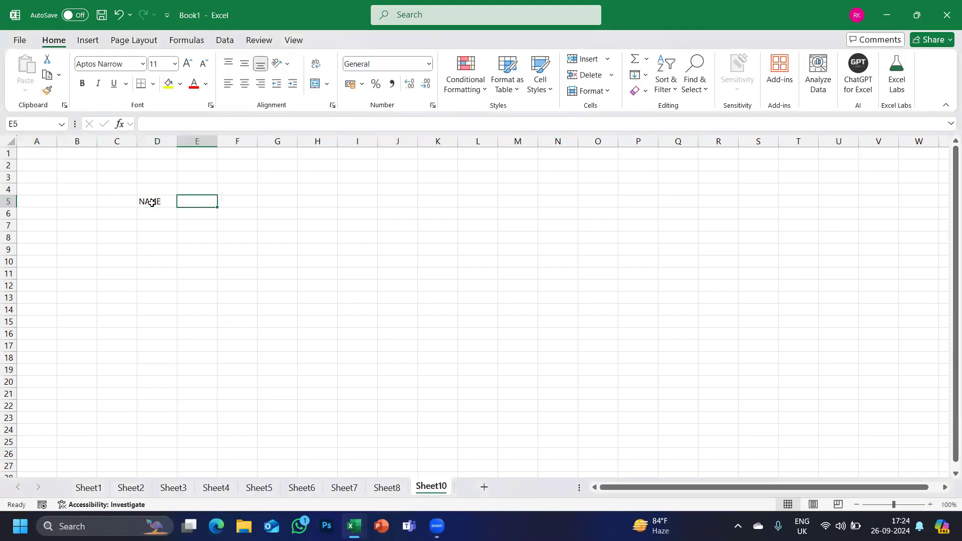
left_click_drag(178, 142, 229, 142)
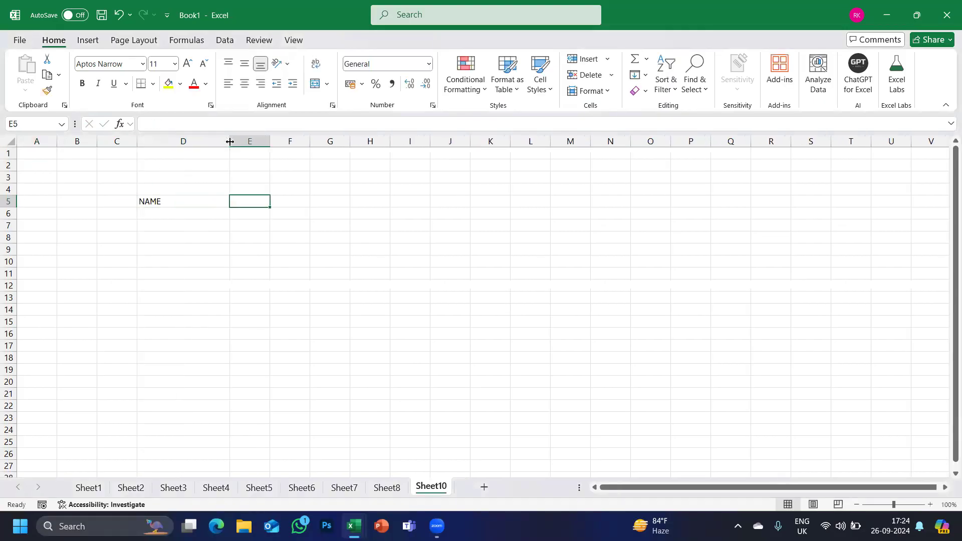
left_click(157, 211)
type("HERO HONDA")
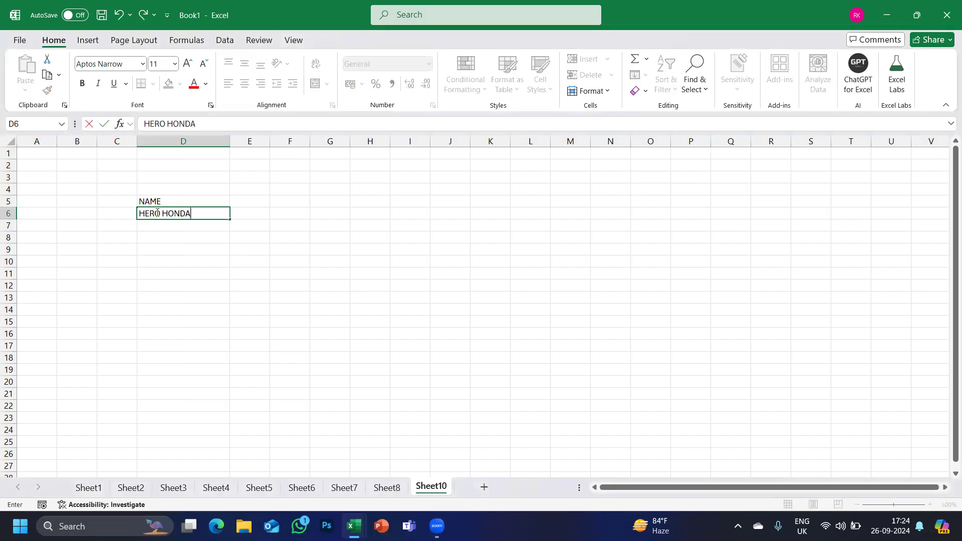
key("Return")
type("MARU")
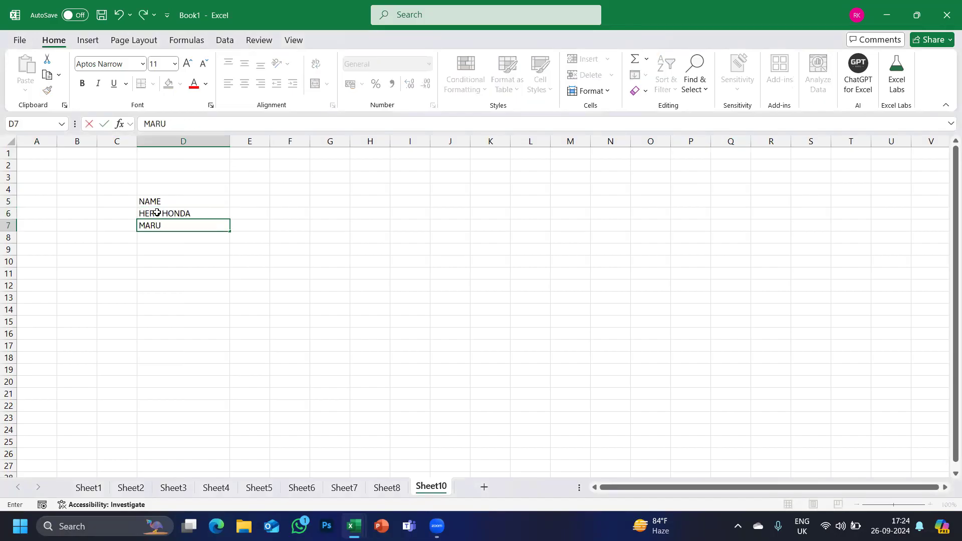
type("THI SUZUKU")
key("Return")
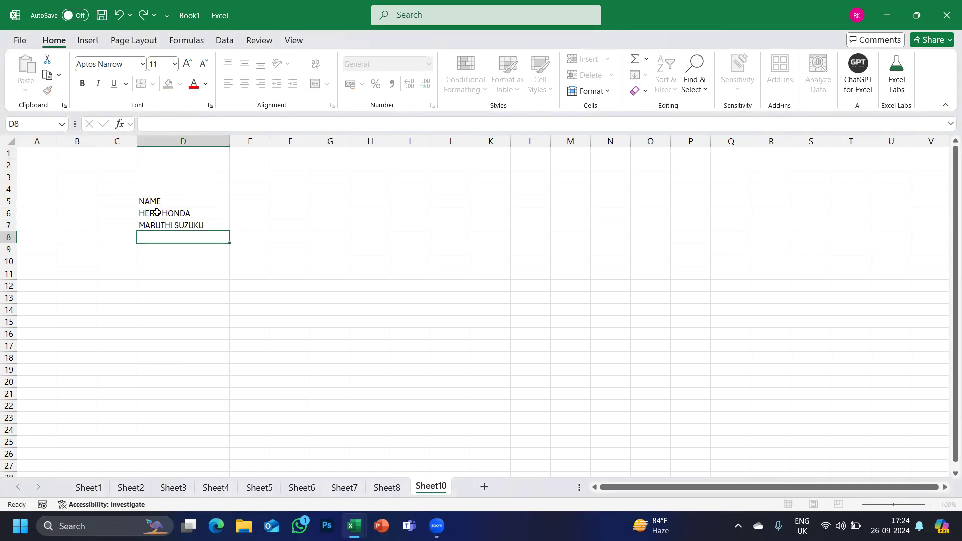
type("TATA BIRLA")
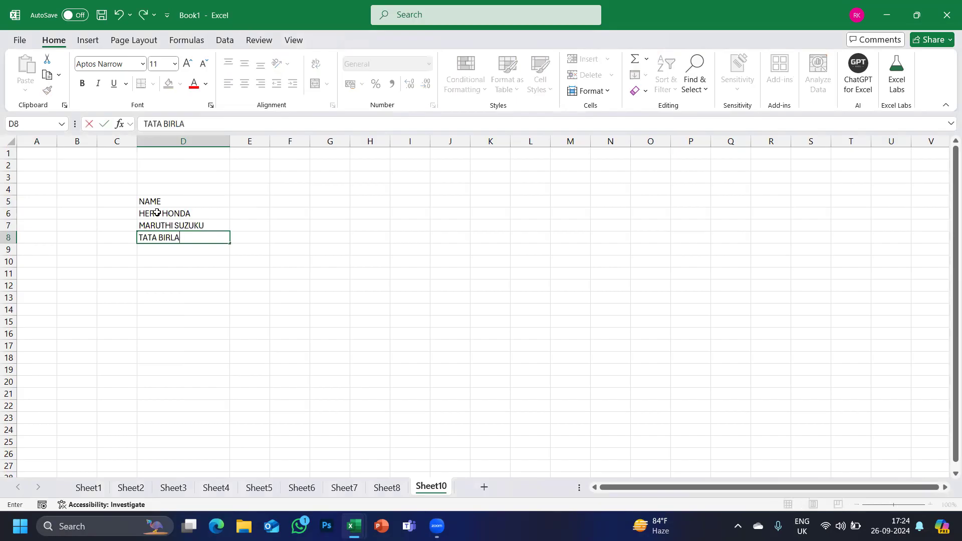
key("Return")
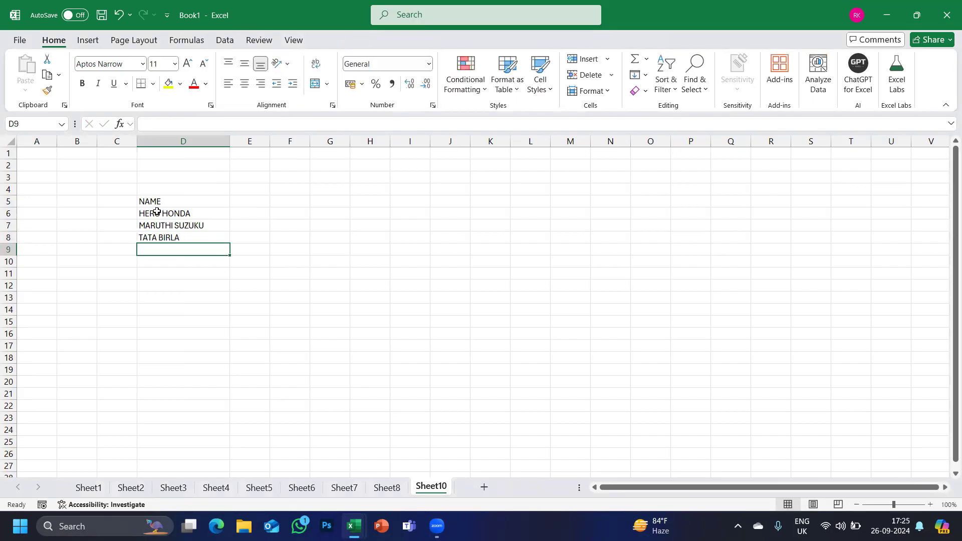
- Make the NAME header bold with a yellow fill and widen column E
left_click(151, 199)
left_click(80, 85)
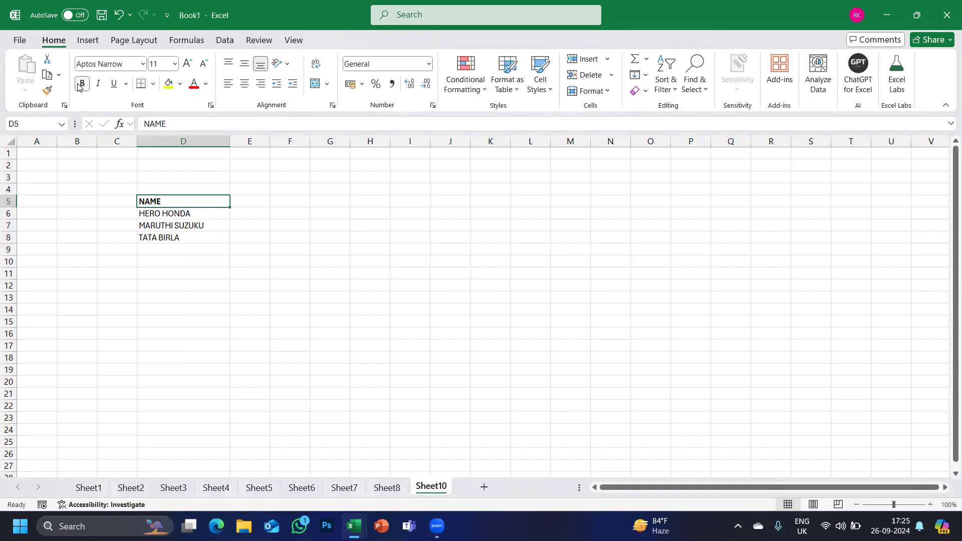
left_click(167, 85)
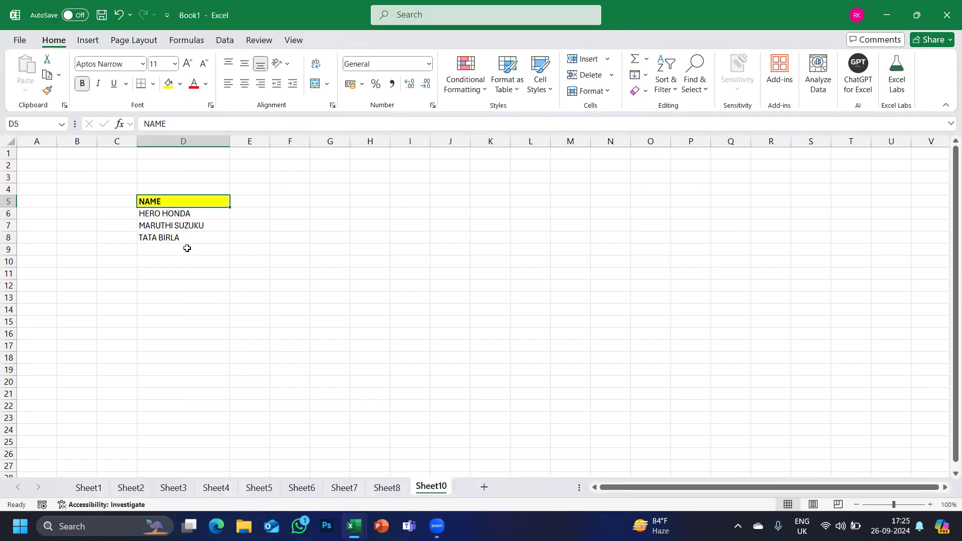
left_click(239, 199)
left_click_drag(271, 143, 388, 140)
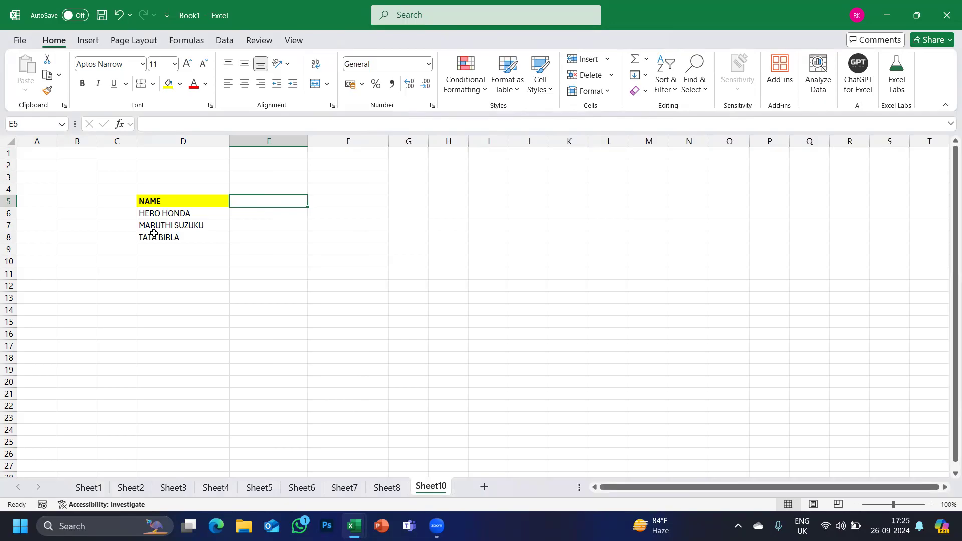
scroll(154, 233, "up", 10, "ctrl")
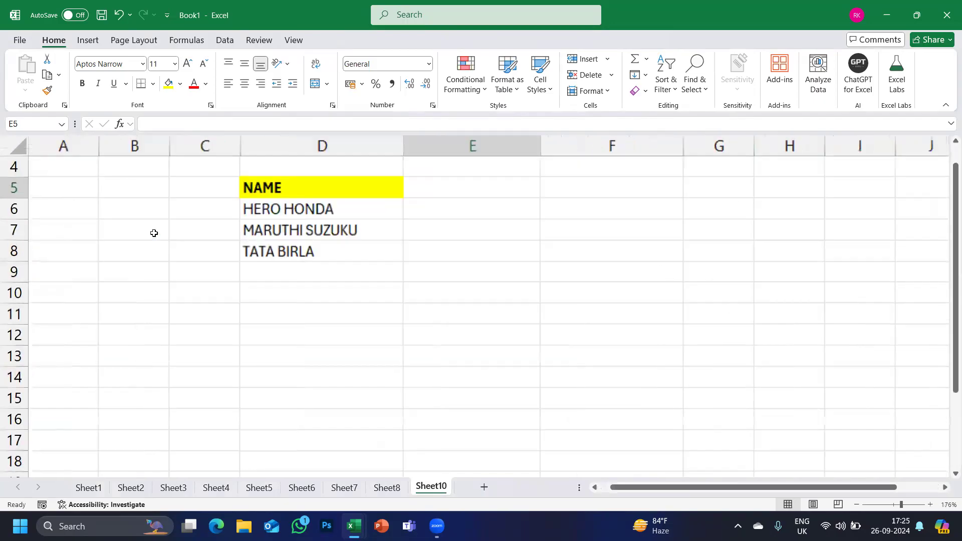
scroll(154, 233, "up", 1, "ctrl")
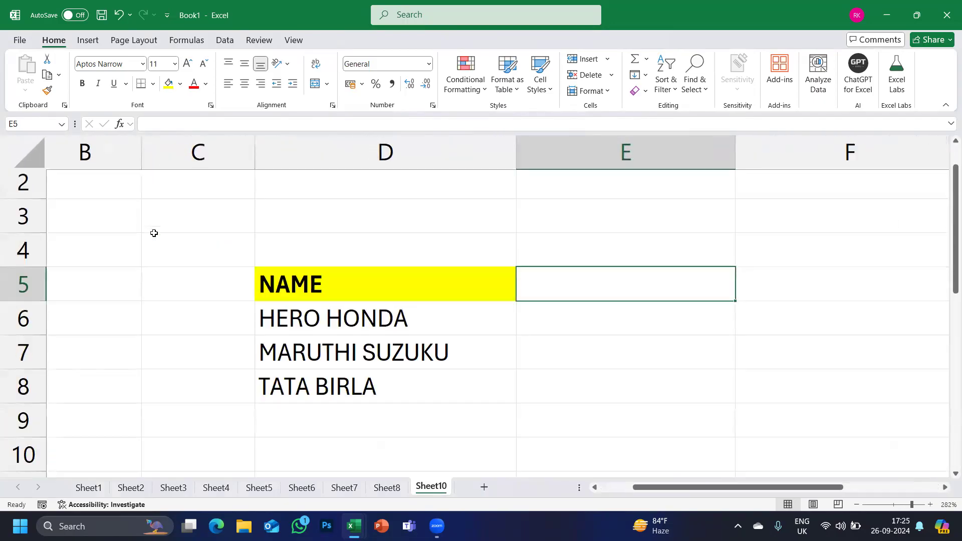
scroll(153, 233, "down", 1)
scroll(154, 233, "right", 2)
scroll(154, 233, "right", 1)
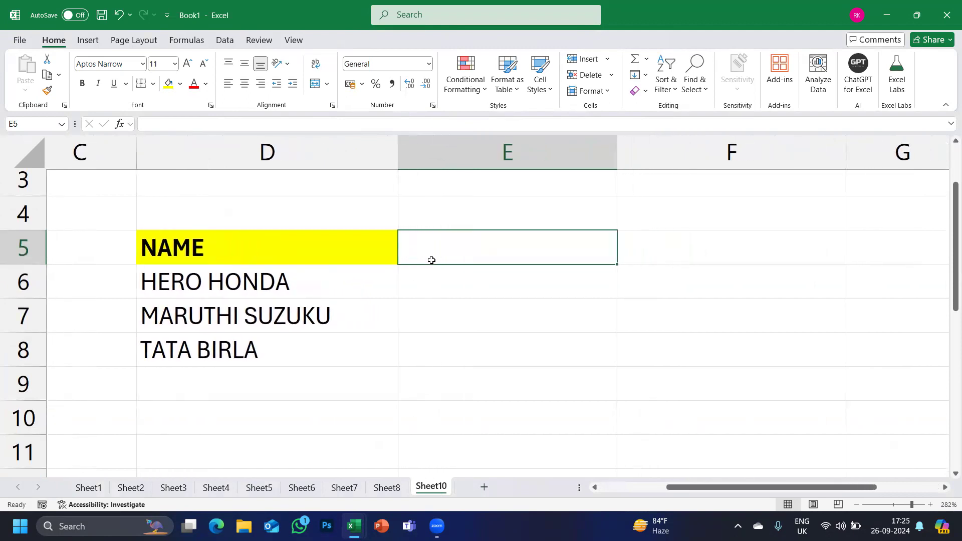
type("FI")
key("BackSpace")
key("BackSpace")
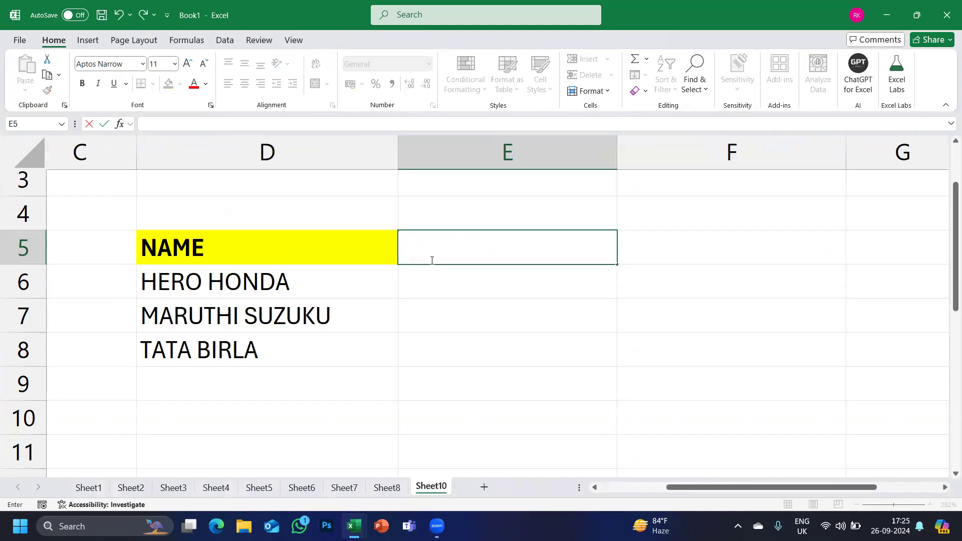
key("Return")
key("Down")
key("Down")
key("Down")
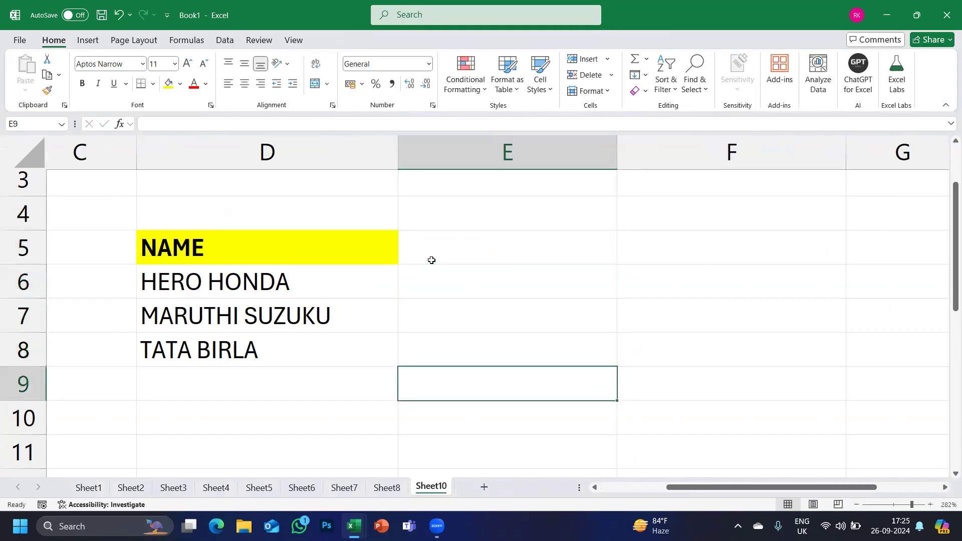
key("Left")
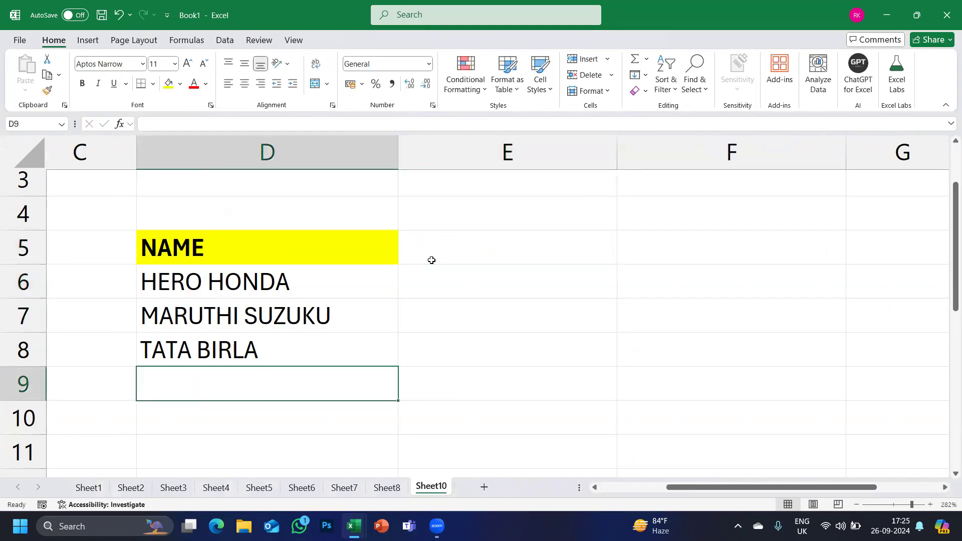
type("GAND")
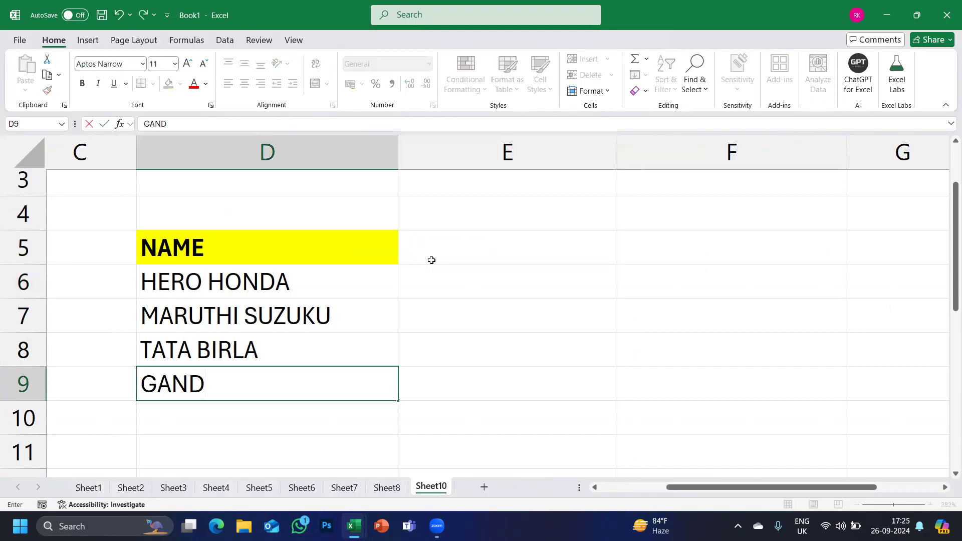
type("AM RAJKUMAR")
key("Return")
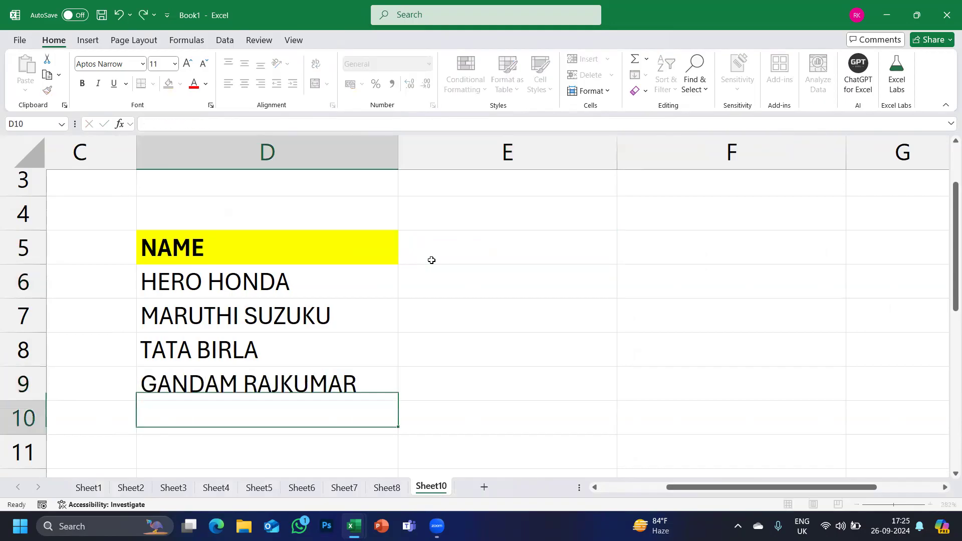
type("N")
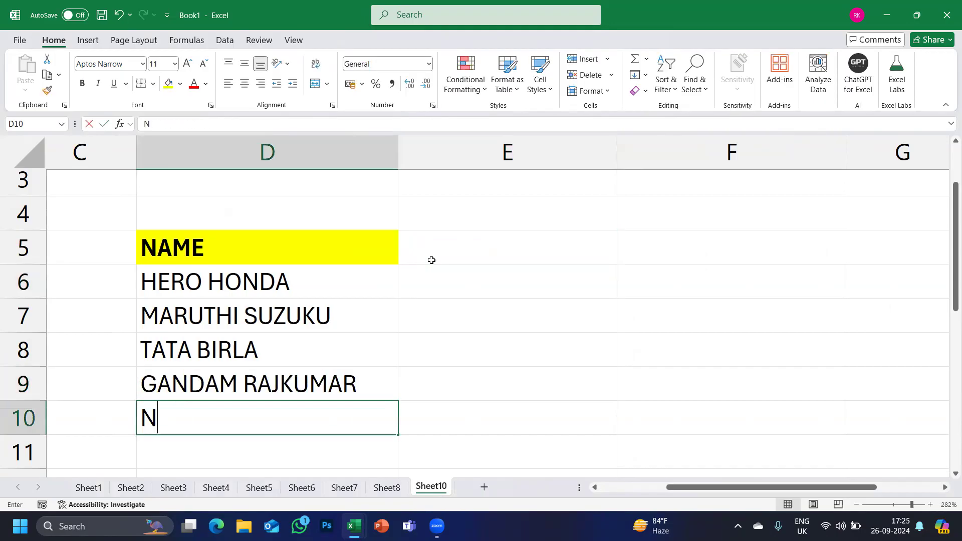
type("IMMALA SANDEEP")
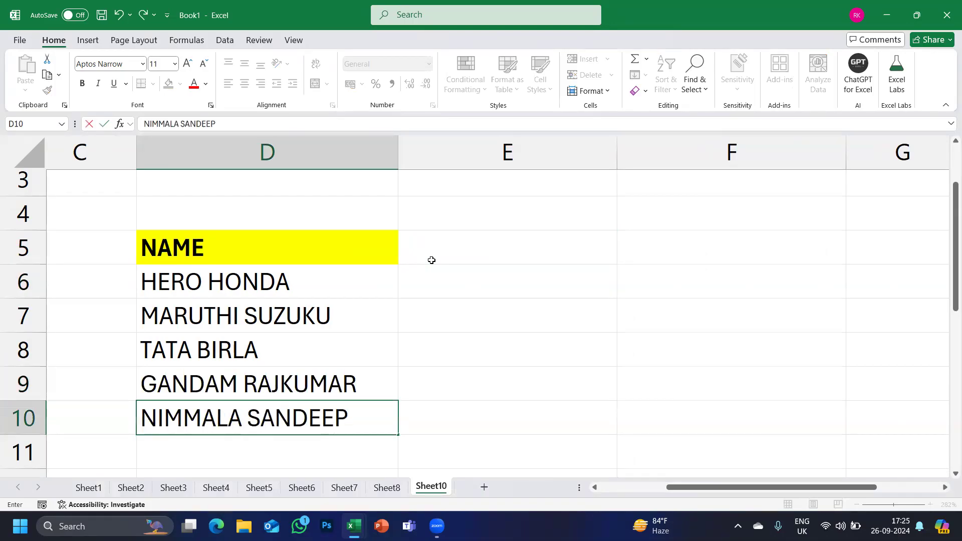
key("Return")
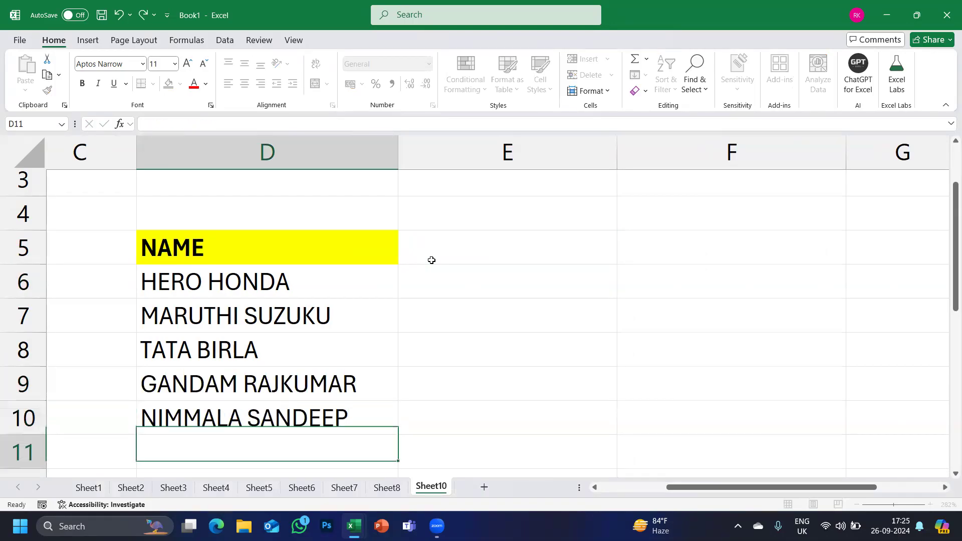
scroll(431, 260, "down", 1)
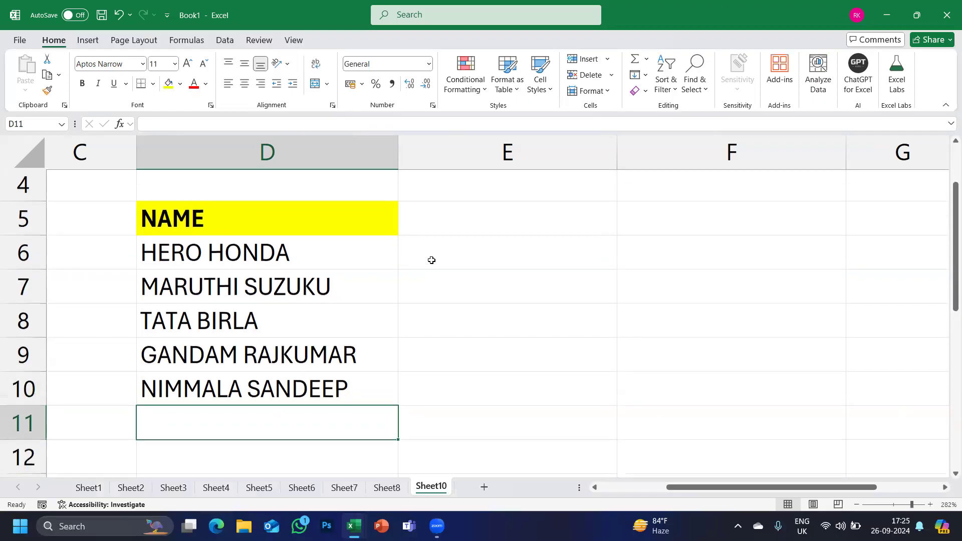
type("KOLA VIAJYA")
key("BackSpace")
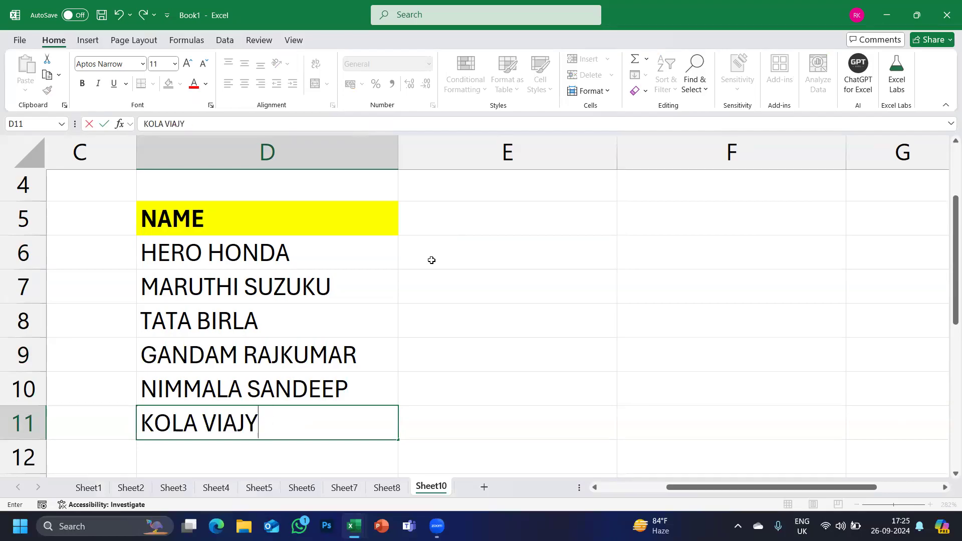
key("Right")
- Add FIRST NAME and SHORT NAME headers in E5 and F5 and select them
key("Up")
key("Up")
key("Up")
key("Up")
key("Up")
key("Up")
key("Up")
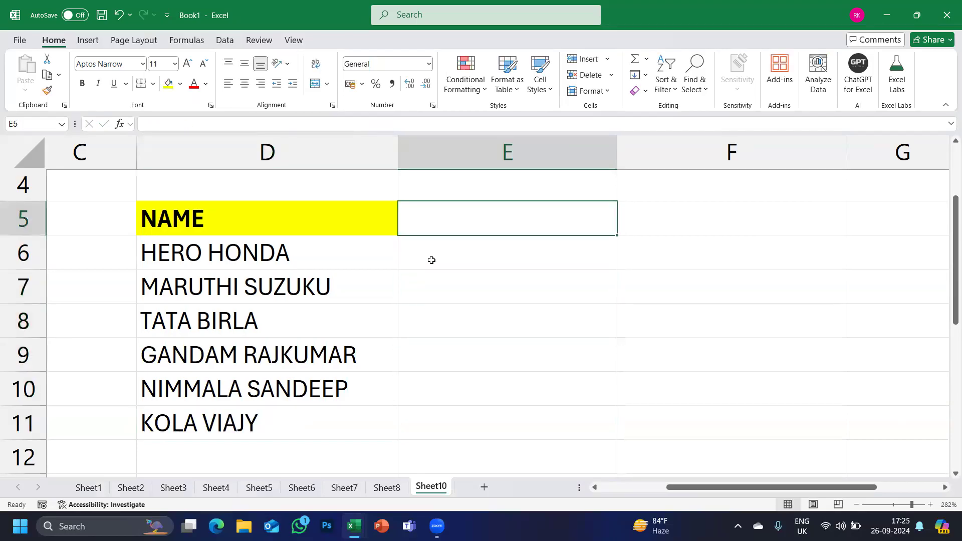
type("FIRST")
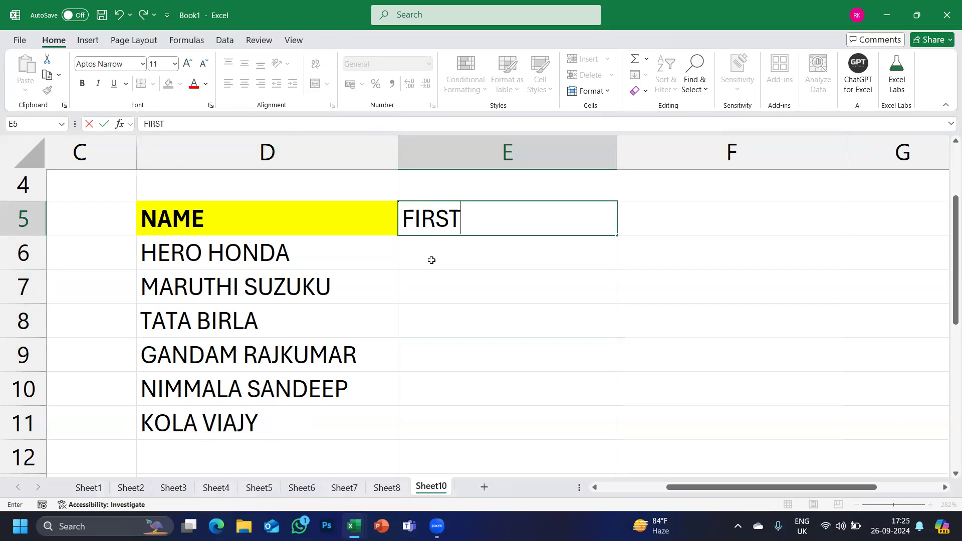
type(" NAME")
key("Right")
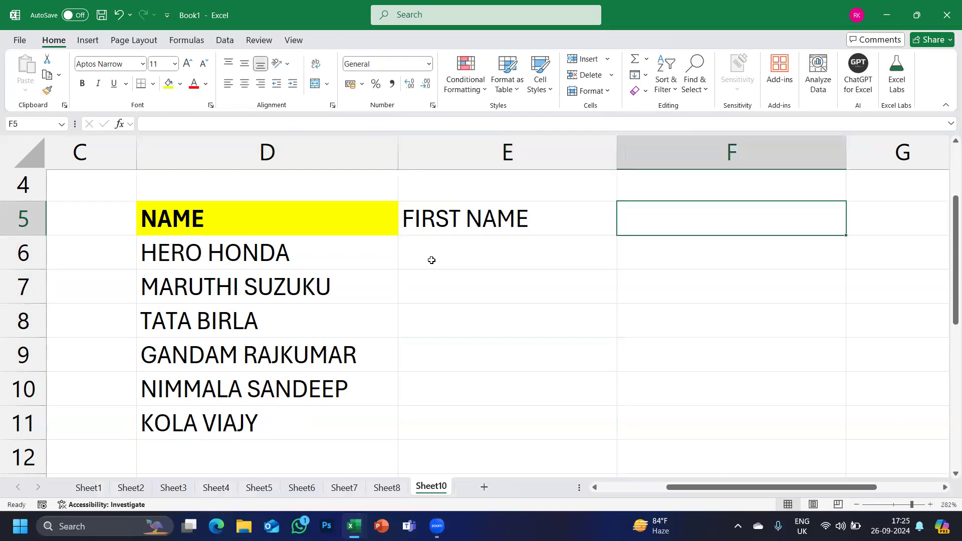
type("SHORT")
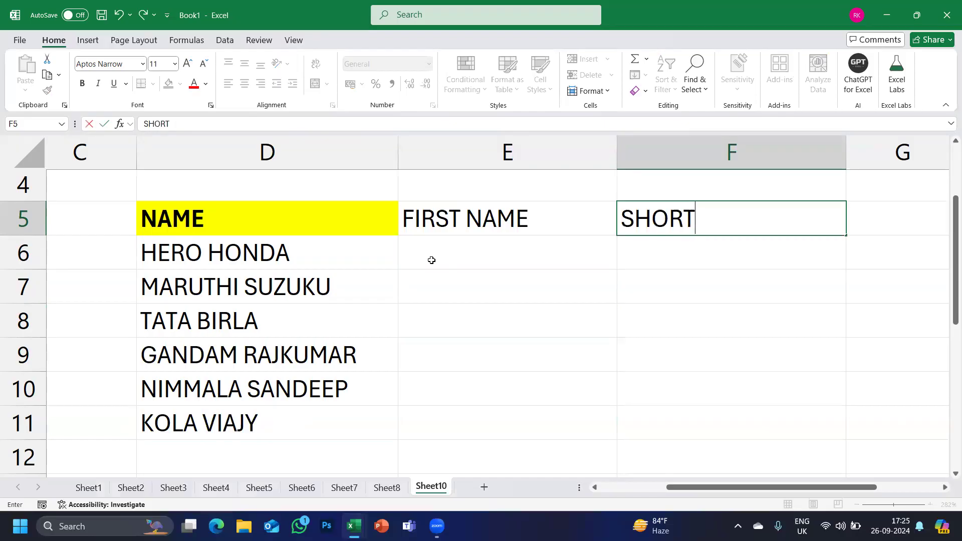
type(" NMA")
key("BackSpace")
key("BackSpace")
type("AME")
key("Return")
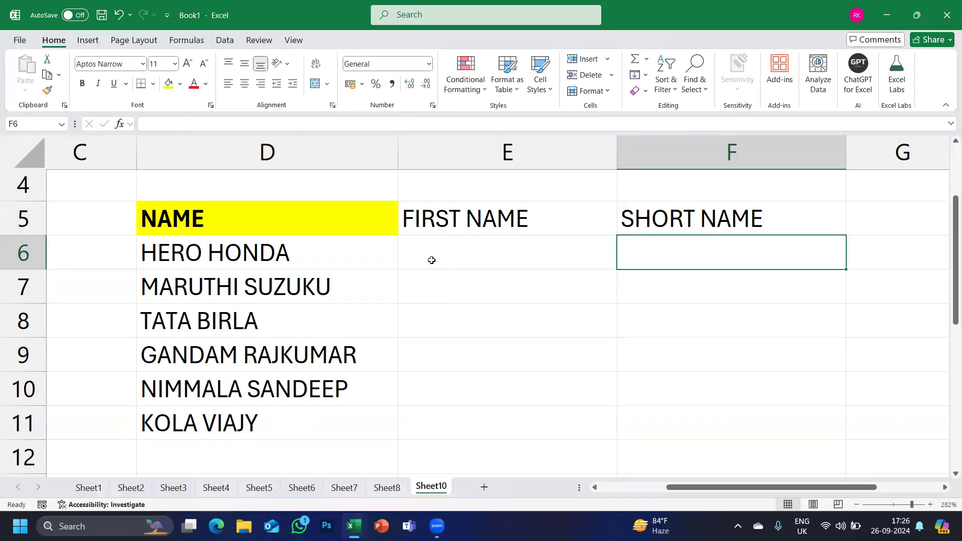
left_click(426, 229)
left_click_drag(425, 229, 651, 220)
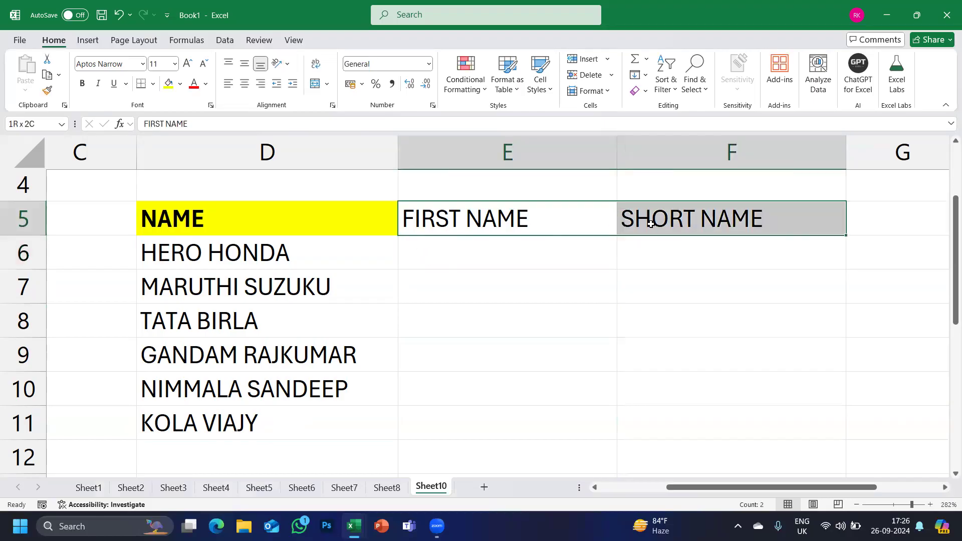
- Fill E5:F5 yellow and correct D7 to MARUTHI SUZUKI
left_click(169, 84)
left_click(446, 251)
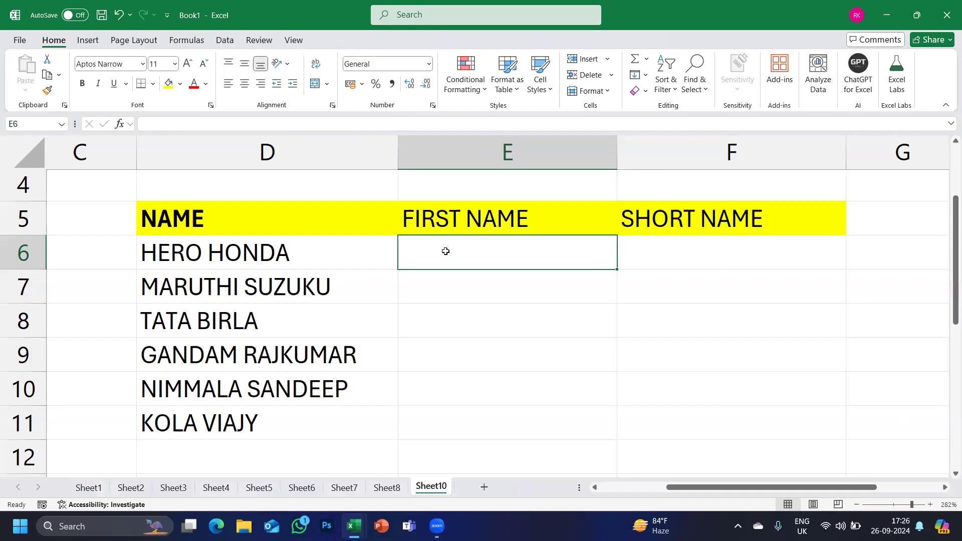
double_click(361, 287)
key("BackSpace")
type("I")
key("Return")
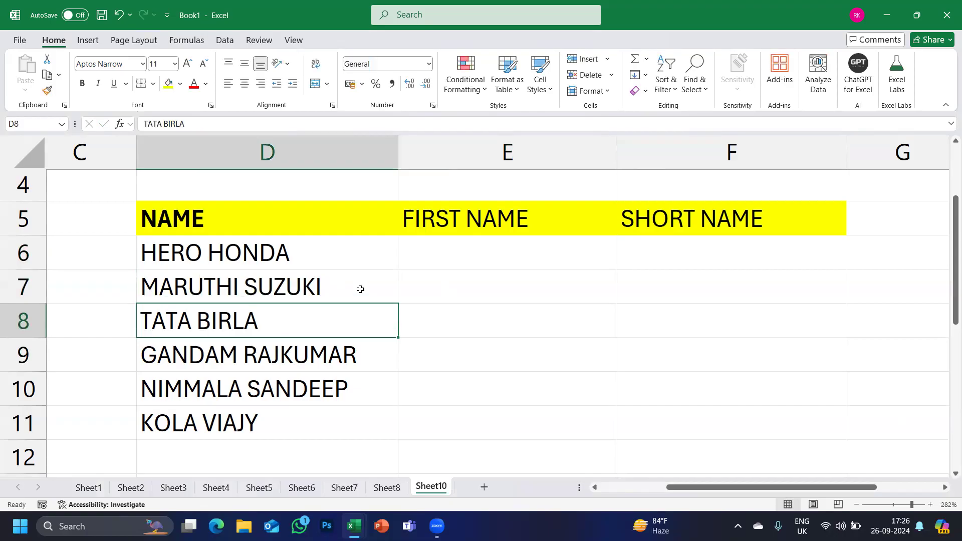
left_click_drag(295, 250, 279, 416)
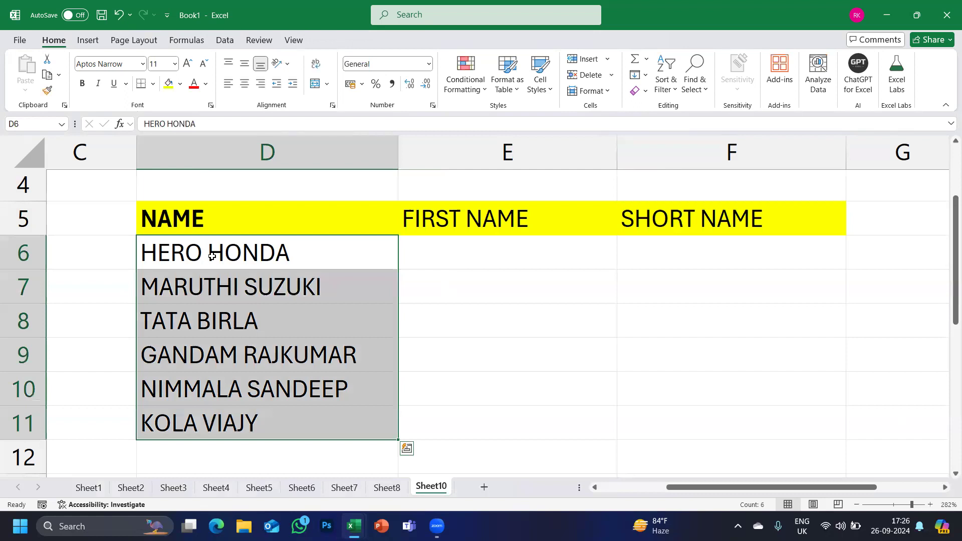
left_click(442, 256)
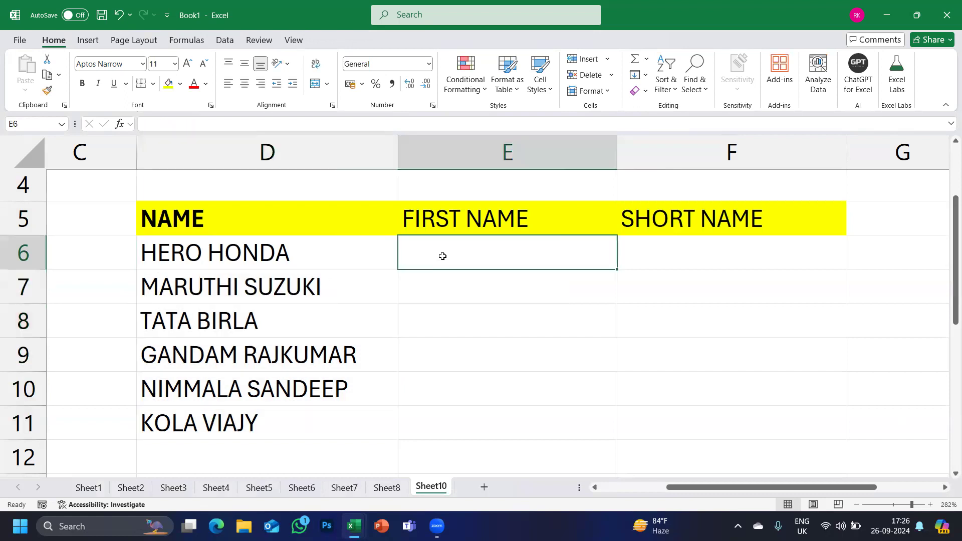
- Type first names HERO, MARUTHI, TATA and GANDAM into E6:E9
type("HERO")
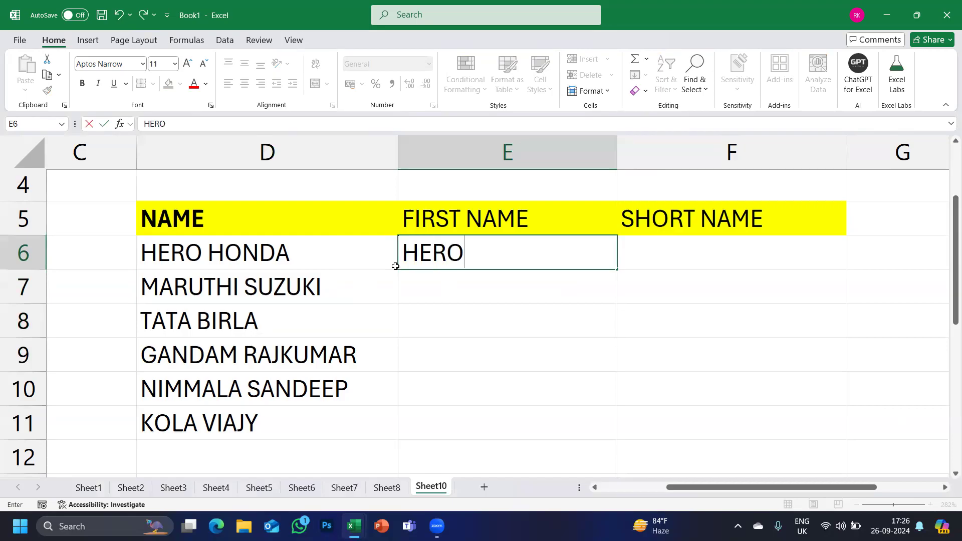
key("Return")
type("MARUHTI")
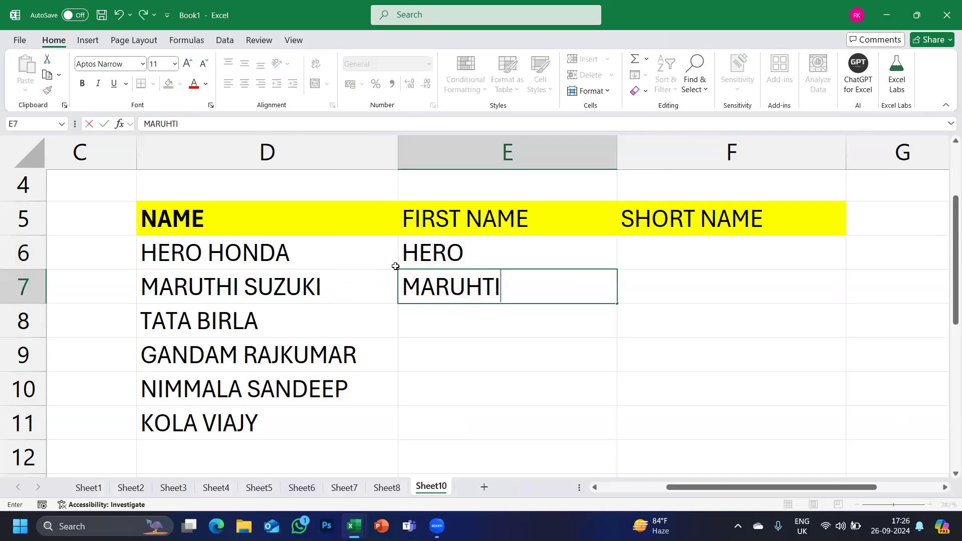
key("BackSpace")
key("BackSpace")
key("BackSpace")
type("THI")
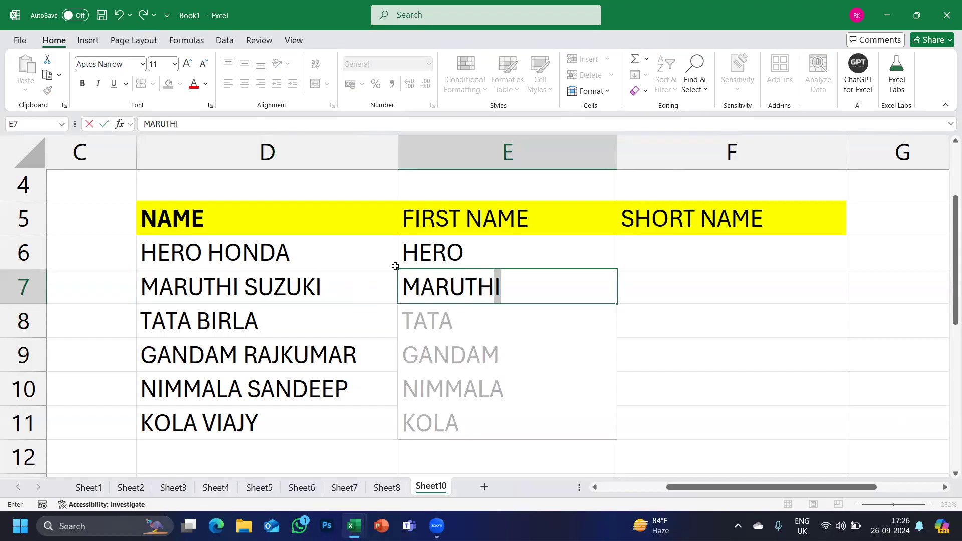
key("Return")
type("TATA")
key("Return")
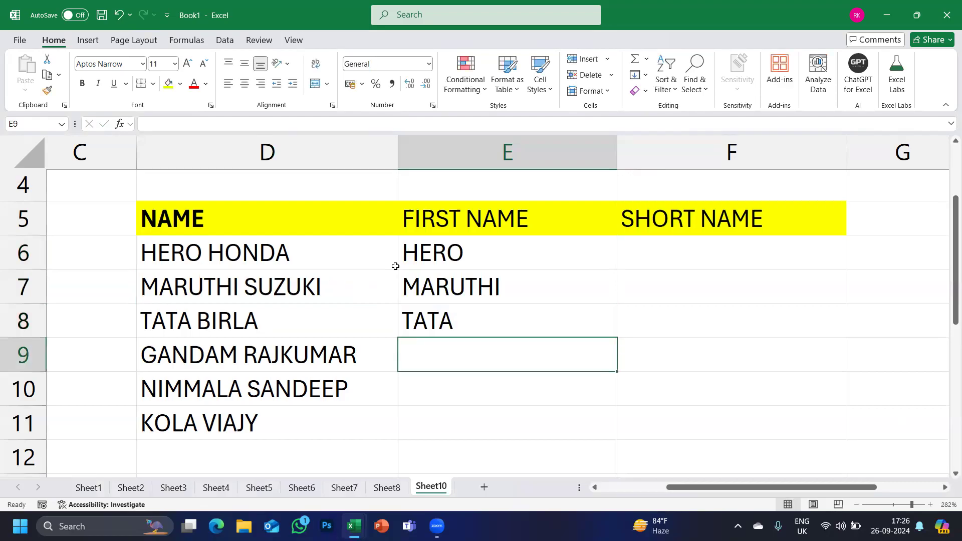
type("GANDAM")
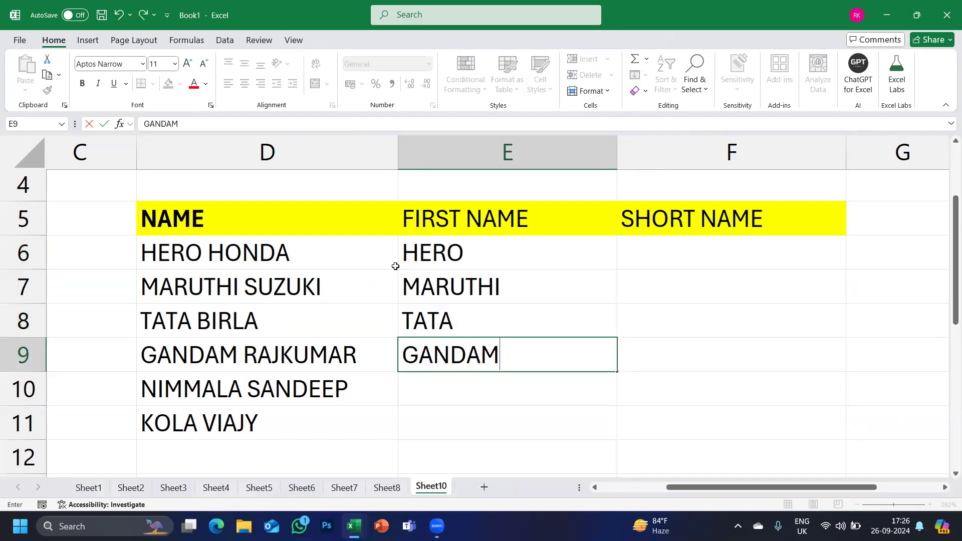
key("Return")
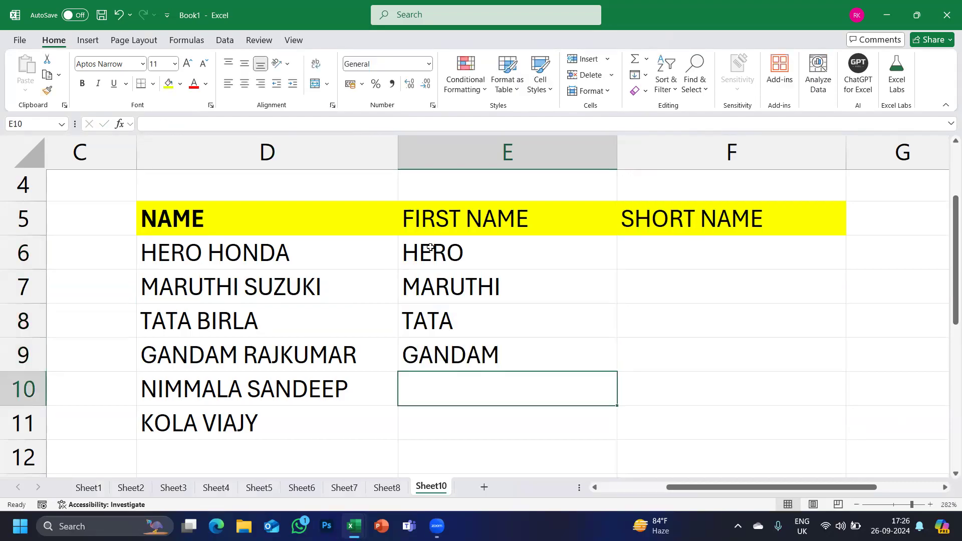
- Delete the four first names from E6:E9, returning to E6
key("Up")
key("Up")
key("Up")
key("Up")
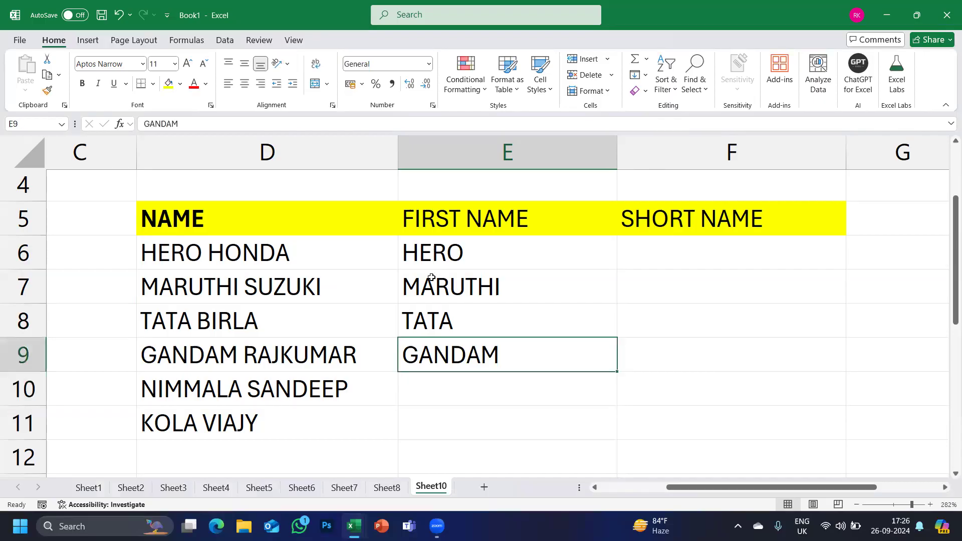
key("Delete")
key("Down")
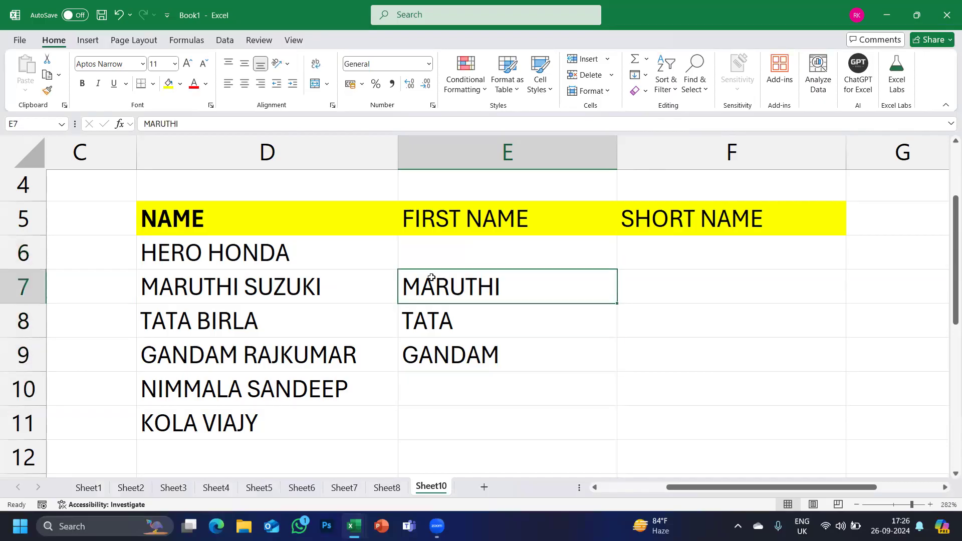
key("Delete")
key("Down")
key("Delete")
key("Down")
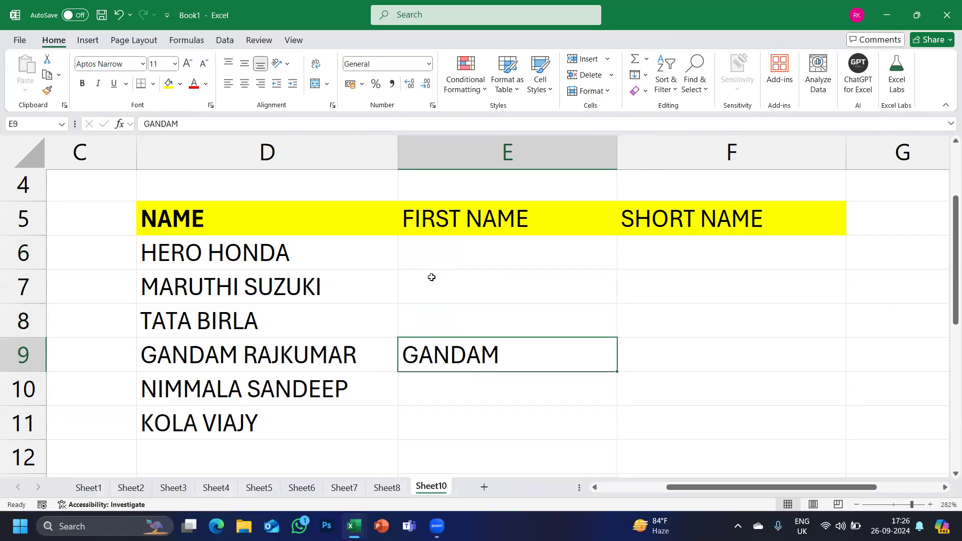
key("Delete")
key("Up")
key("Up")
key("Up")
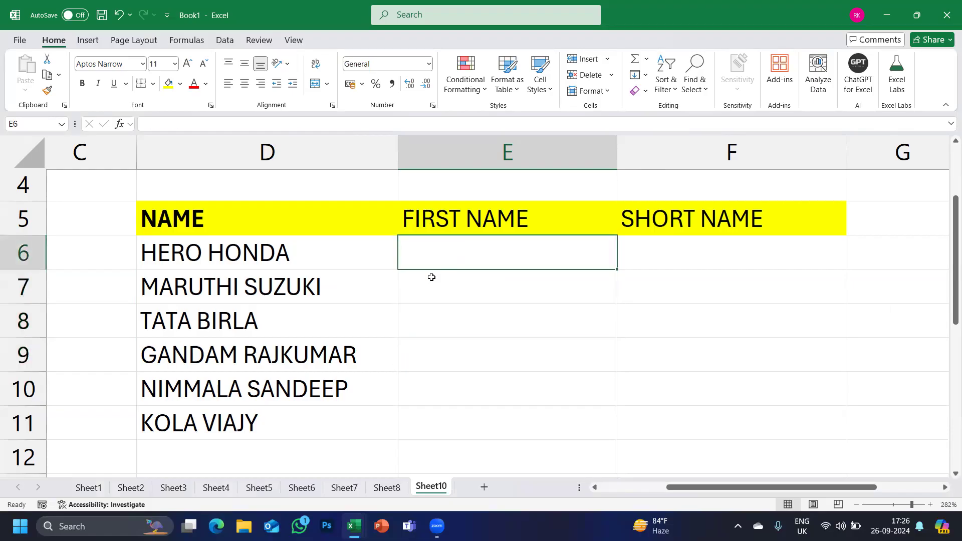
- Enter HERO in E6 and Flash Fill MARUTHI, TATA, GANDAM, NIMMALA, KOLA down to E11
type("HERO")
key("Return")
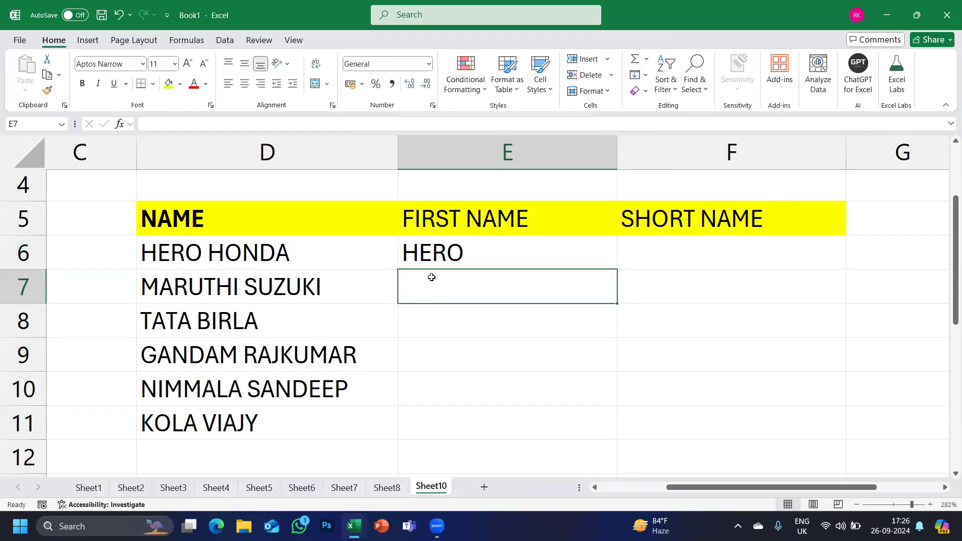
left_click(463, 257)
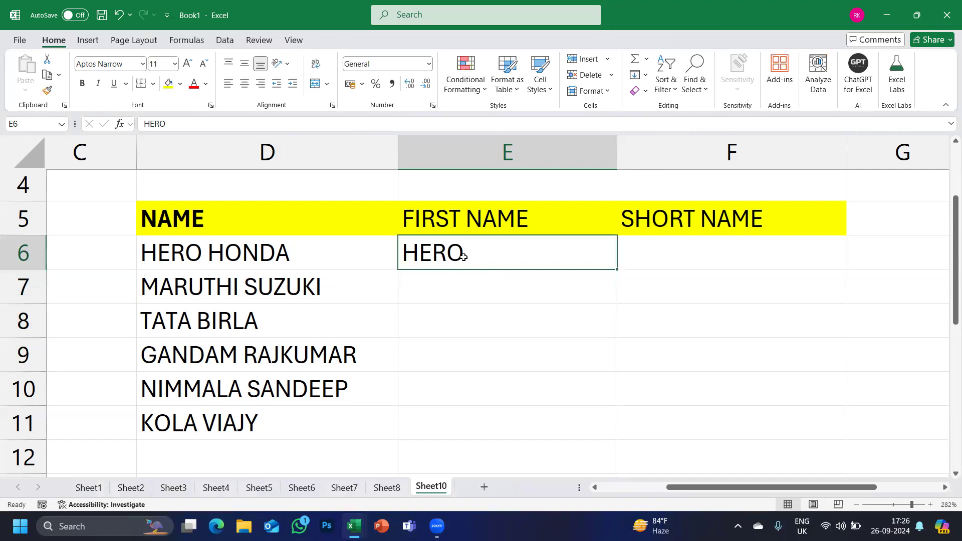
scroll(592, 274, "down", 3)
left_click(599, 264)
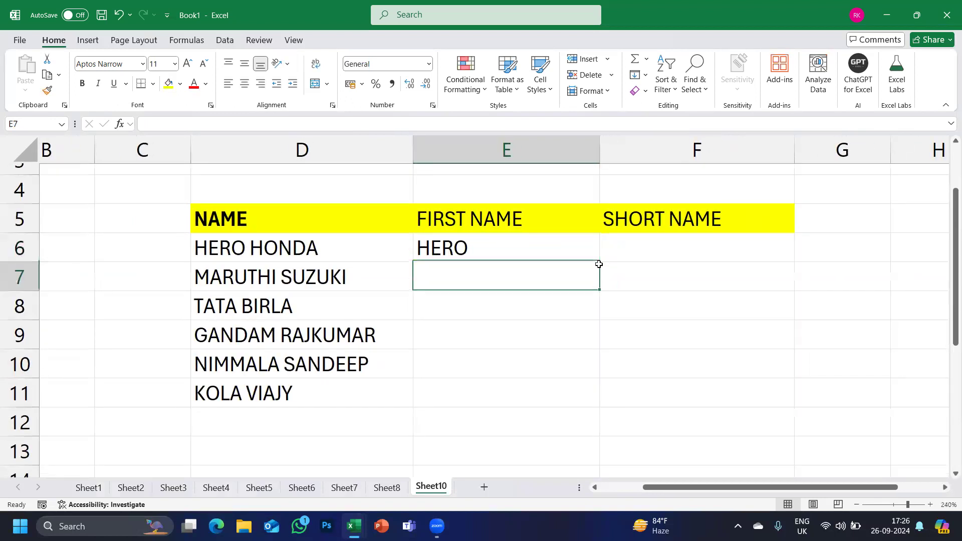
left_click(587, 256)
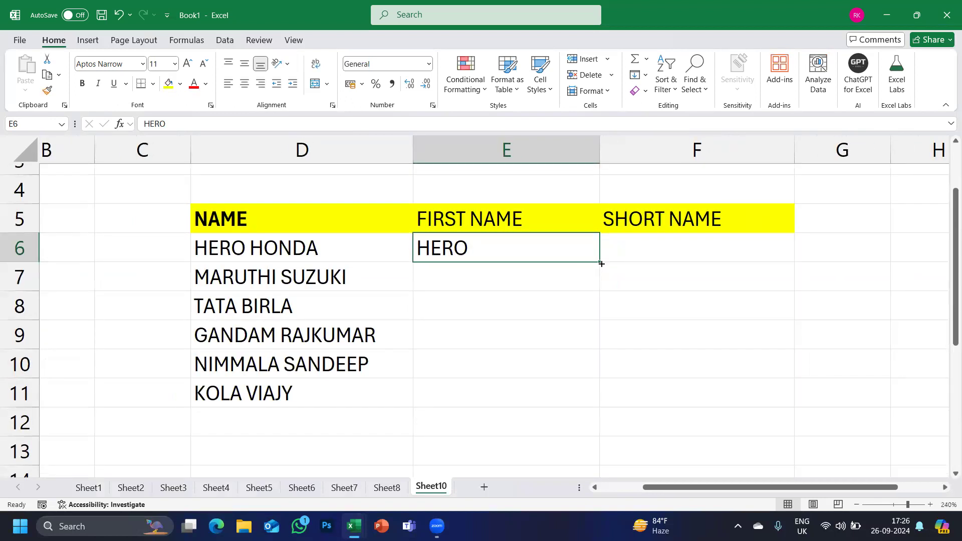
left_click_drag(600, 263, 585, 397)
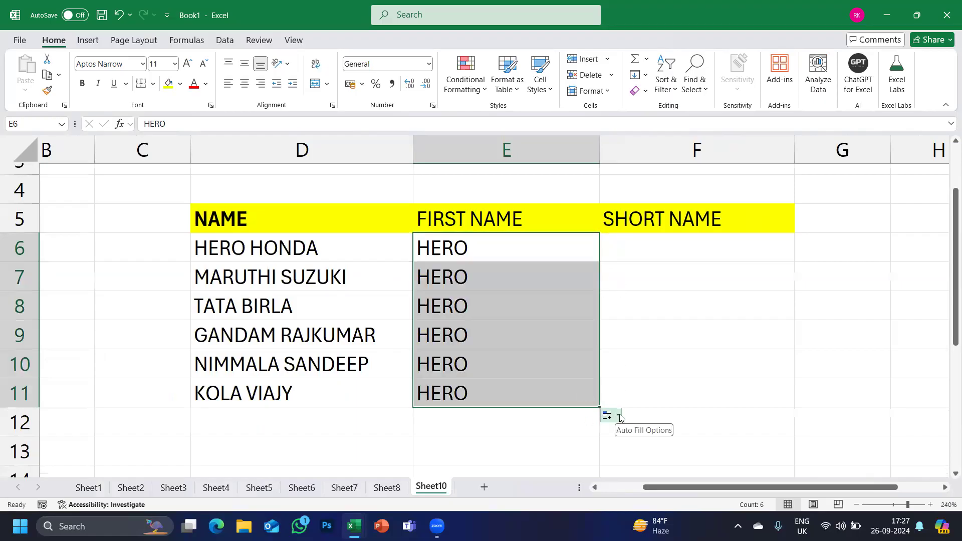
left_click(619, 416)
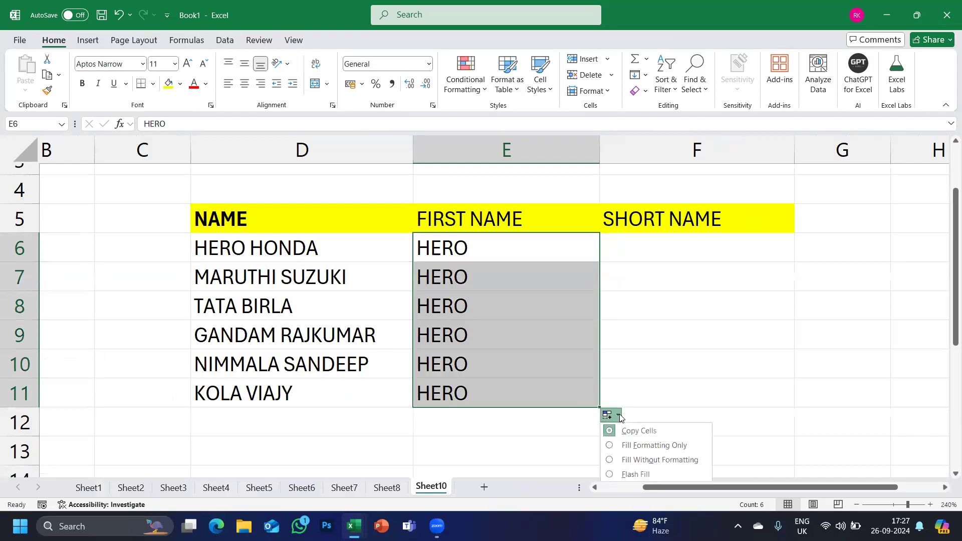
left_click(634, 473)
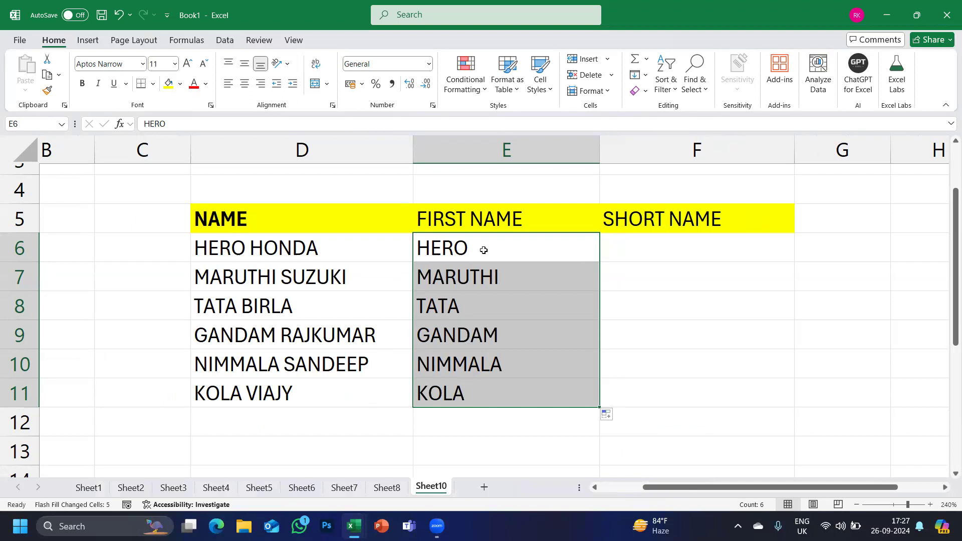
left_click(660, 239)
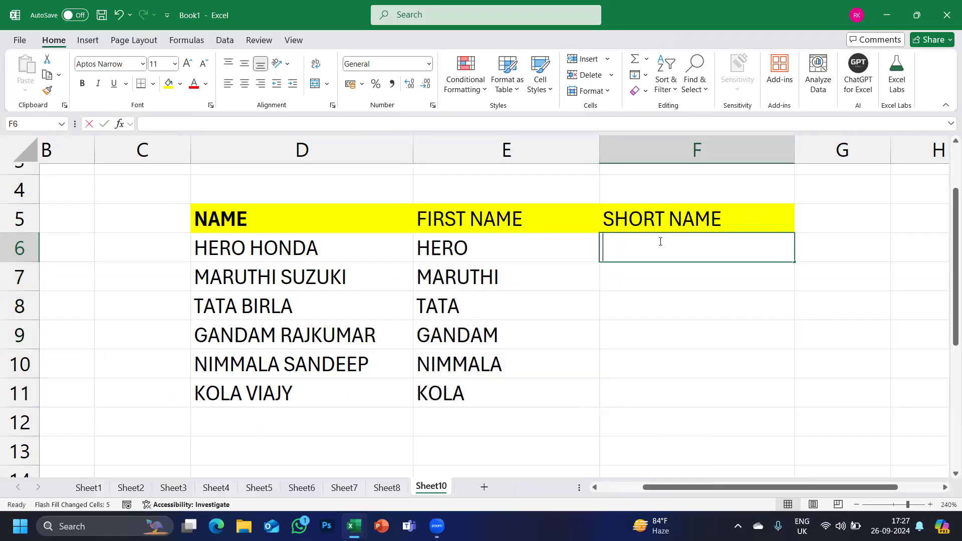
- Enter short names HH in F6 and MS in F7
type("HH")
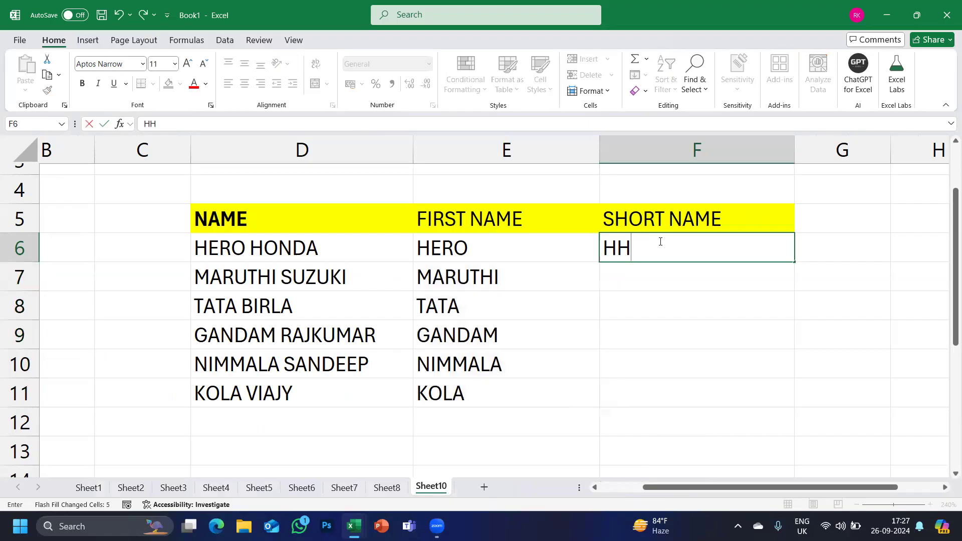
key("Return")
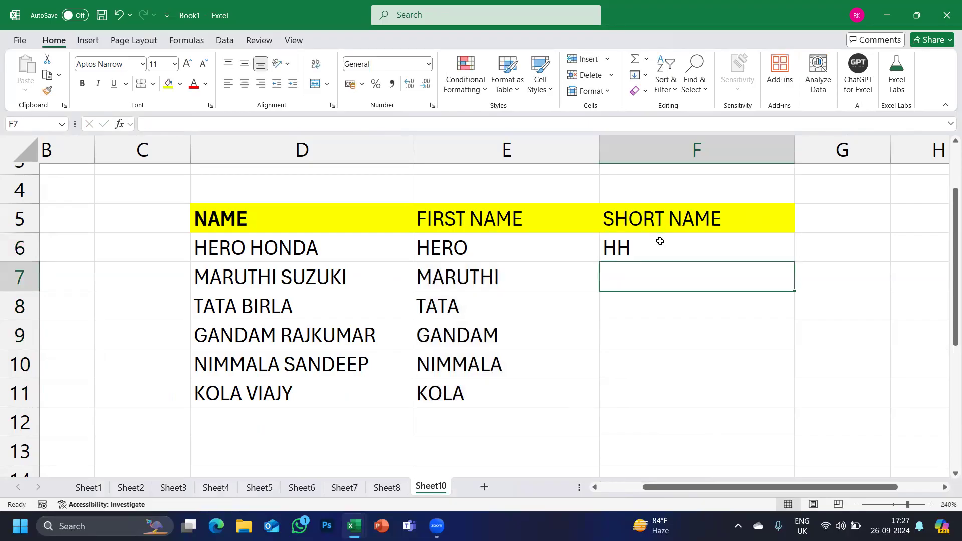
type("MM")
key("BackSpace")
type("S")
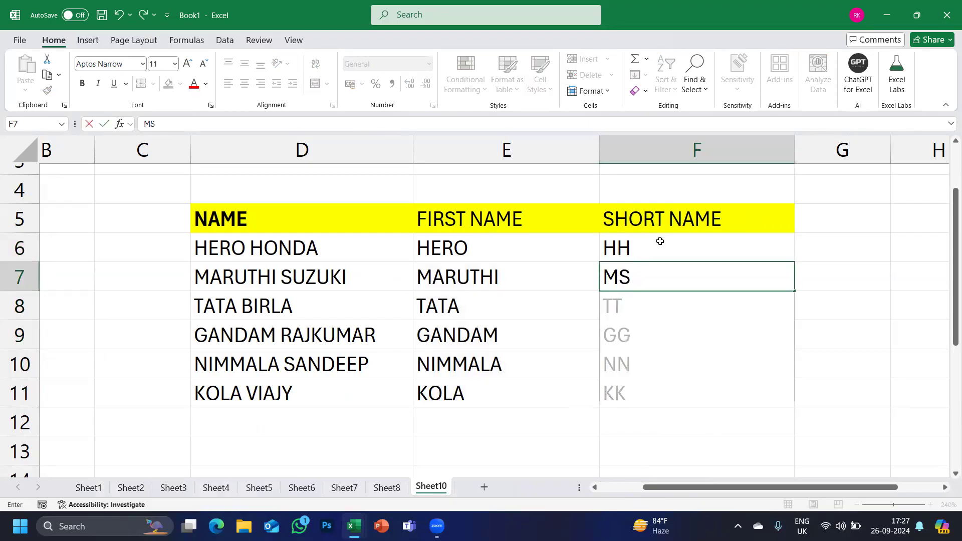
key("BackSpace")
key("BackSpace")
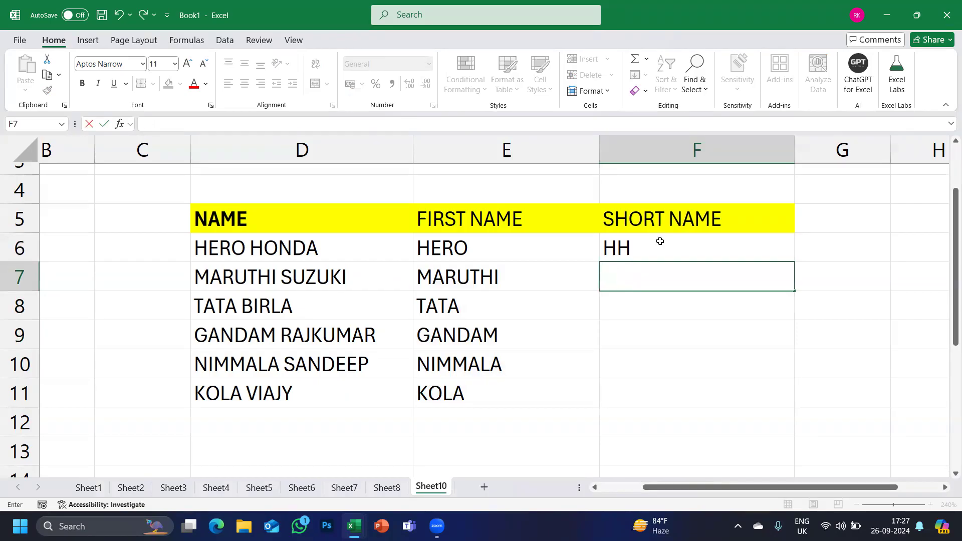
type("M")
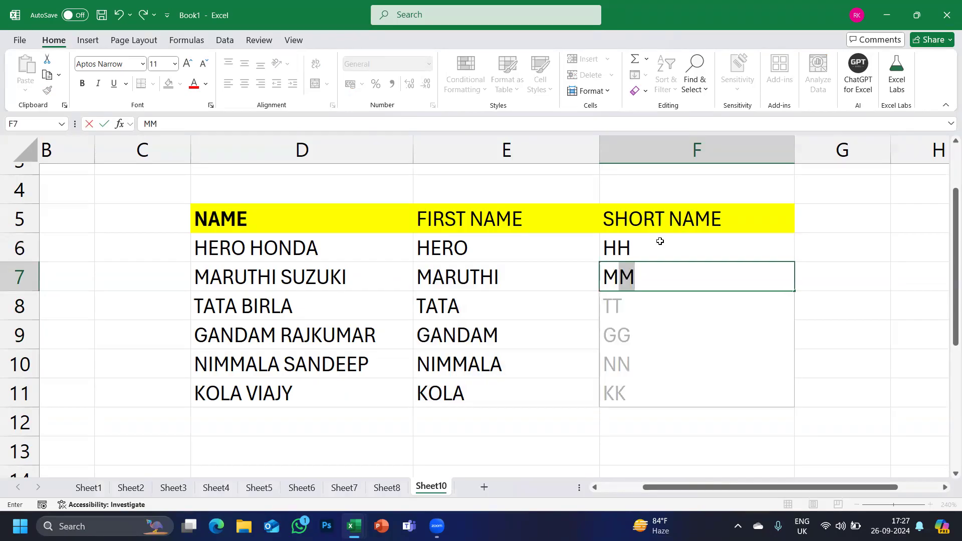
type("S")
key("Return")
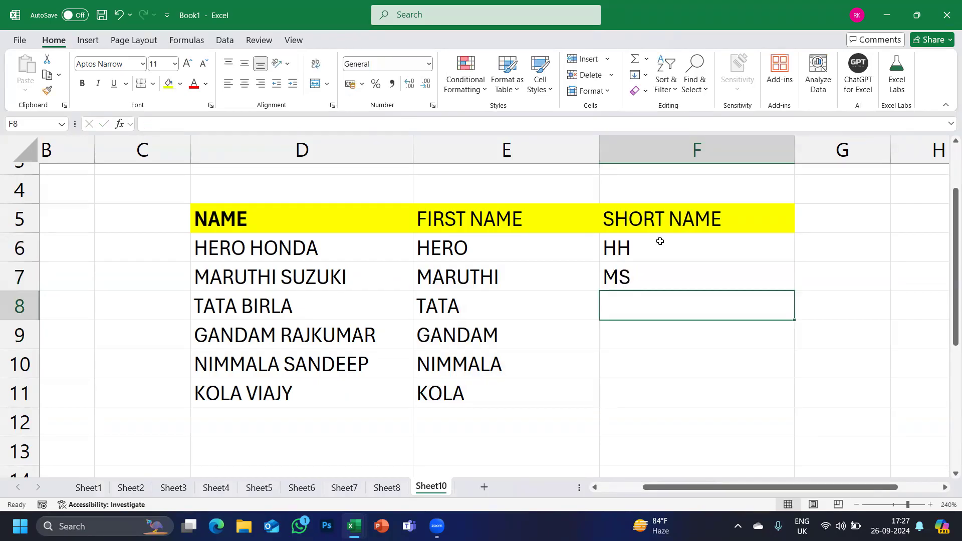
- Try Flash Filling from MS, then undo back to only HH in F6
left_click(639, 274)
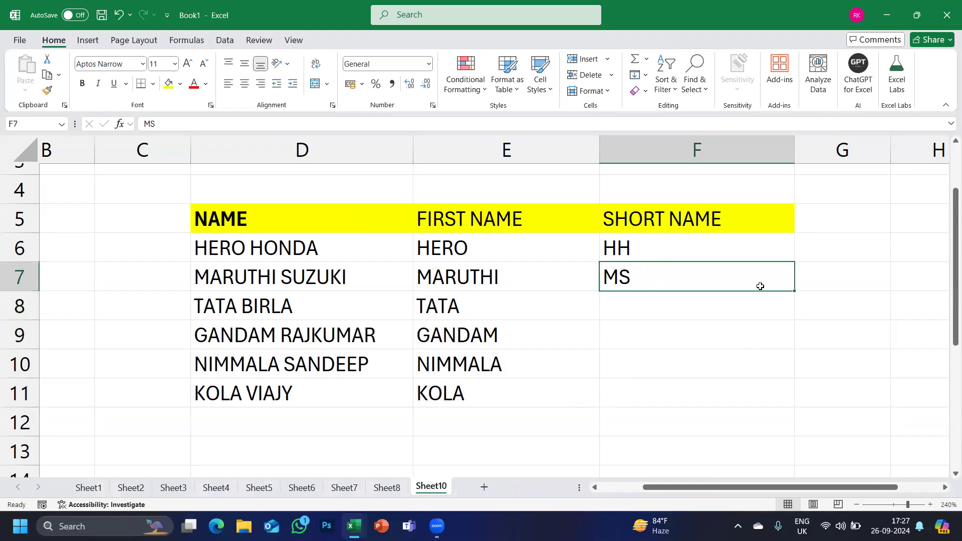
left_click_drag(795, 292, 798, 412)
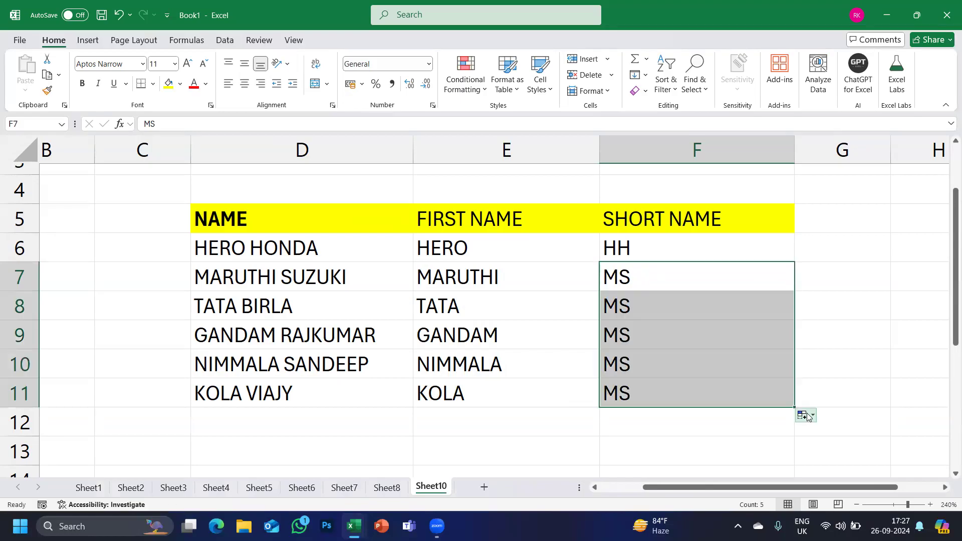
left_click(808, 416)
left_click(824, 480)
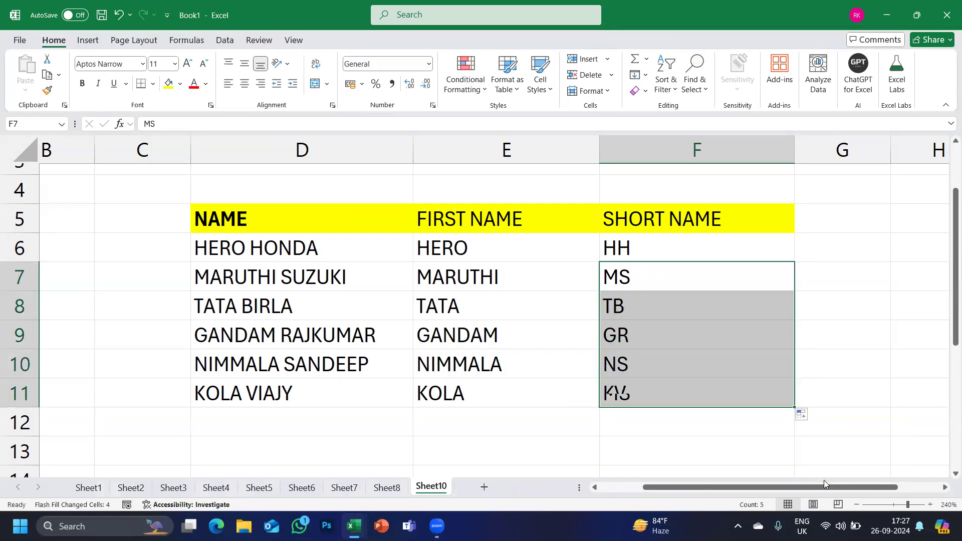
left_click(776, 250)
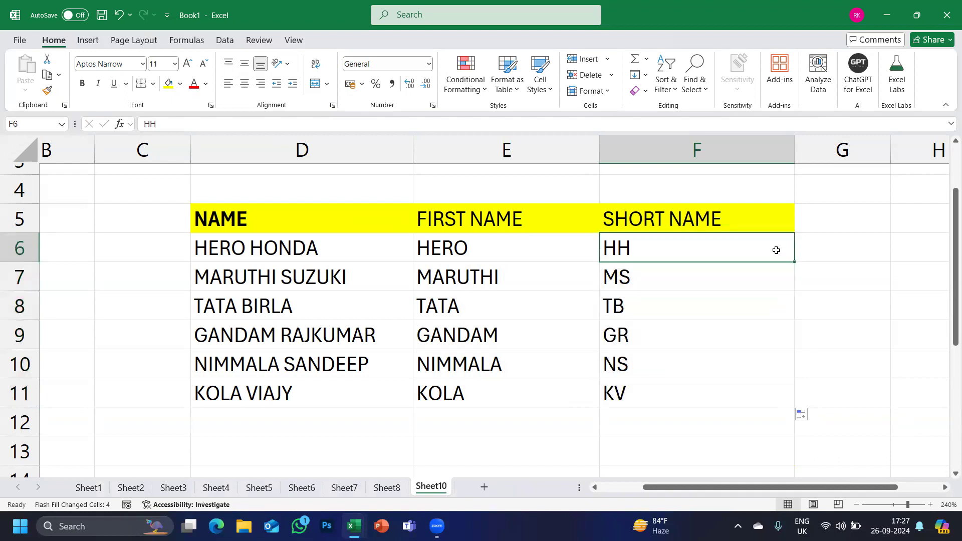
key("ctrl+z")
key("ctrl+z")
key("ctrl+z")
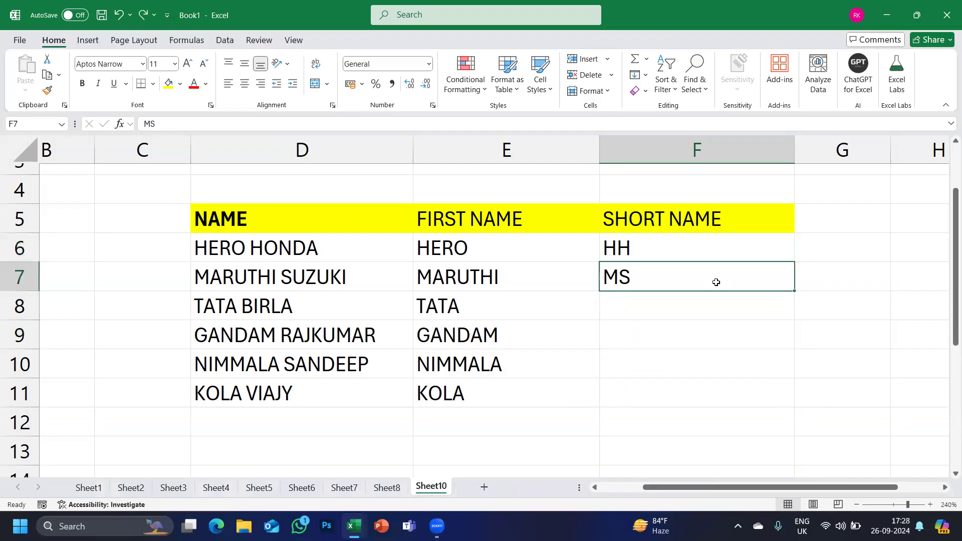
key("ctrl+y")
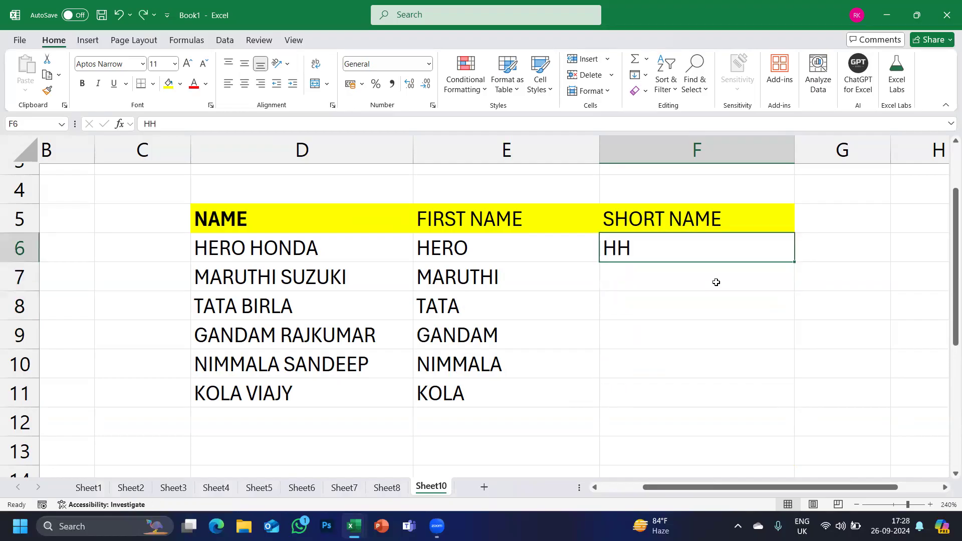
- Copy HH down to F11, dismiss the failed Flash Fill, and delete the copies in F7:F11
left_click_drag(795, 260, 798, 401)
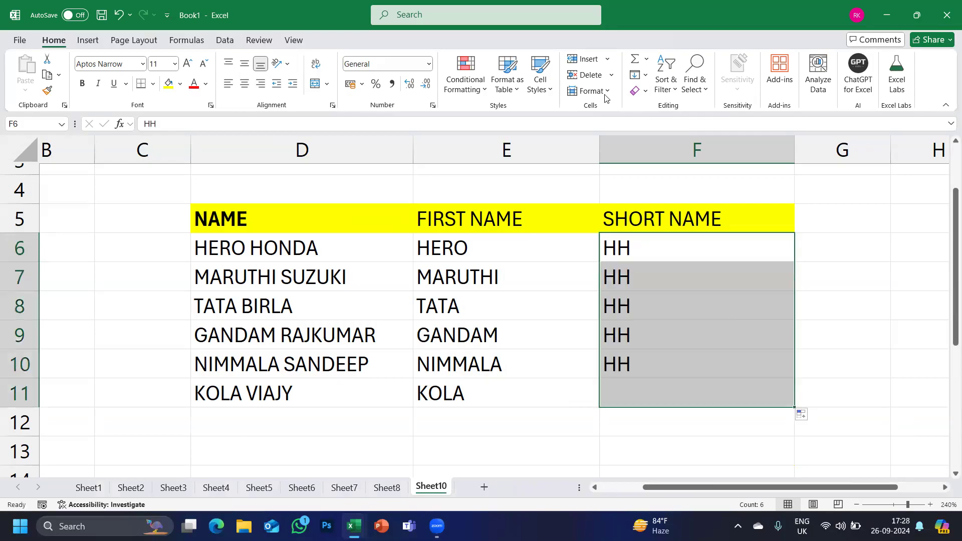
left_click(647, 90)
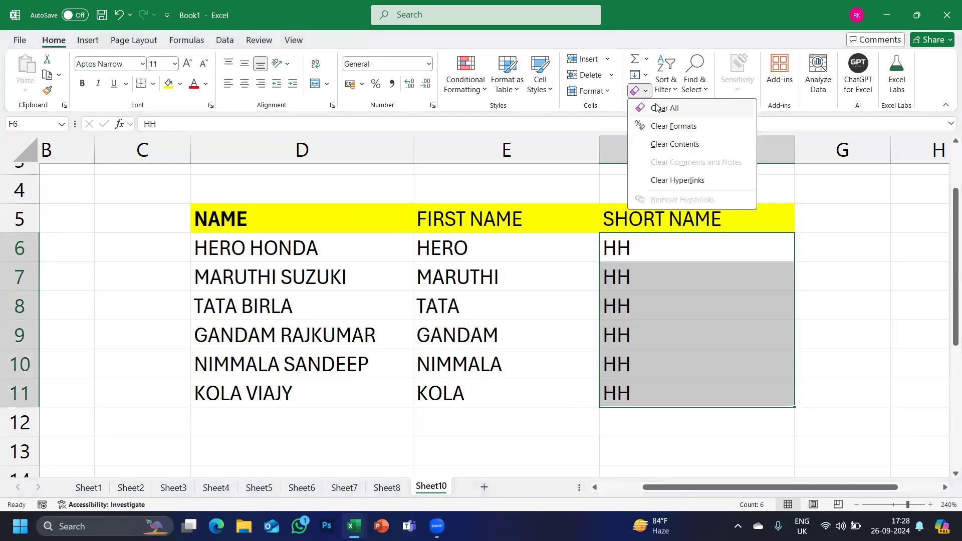
left_click(647, 76)
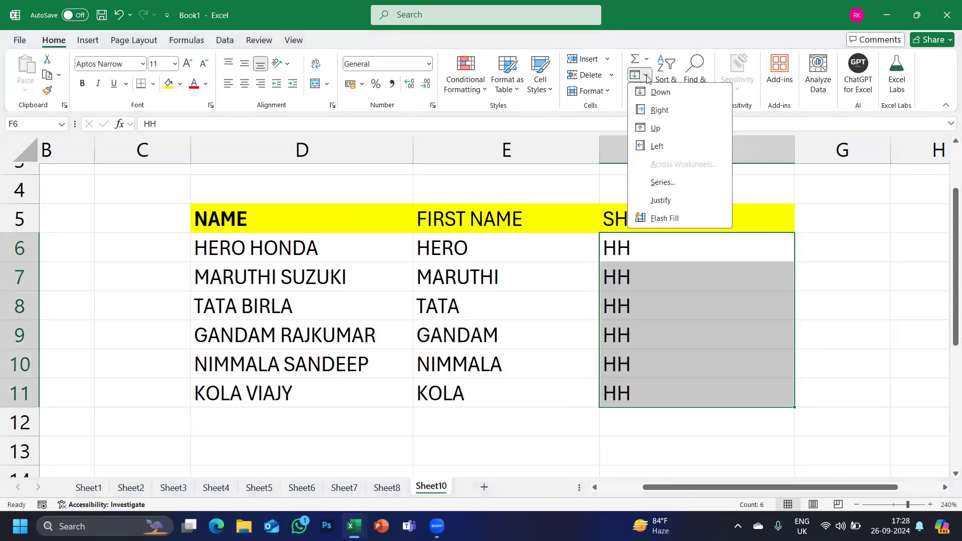
left_click(667, 218)
left_click(500, 299)
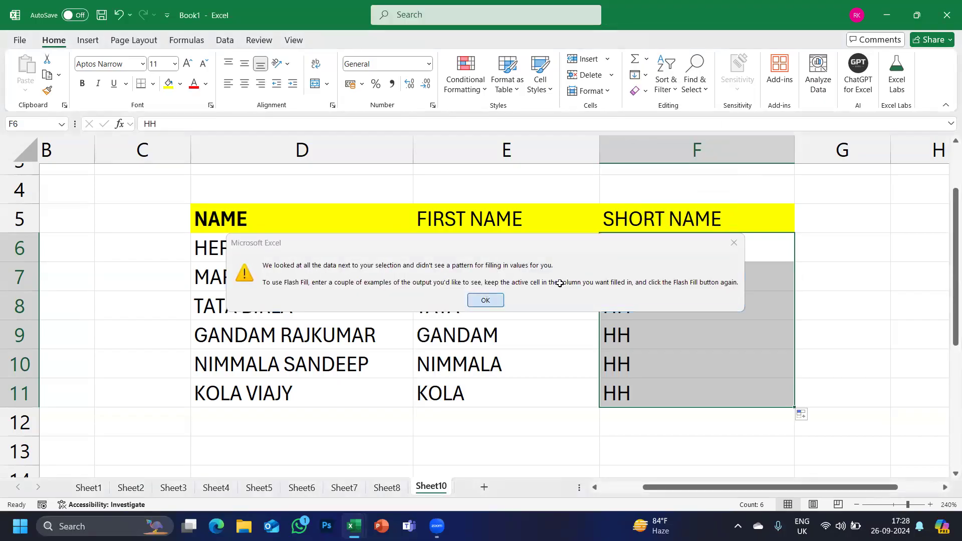
left_click(645, 258)
left_click_drag(638, 275, 639, 381)
key("Delete")
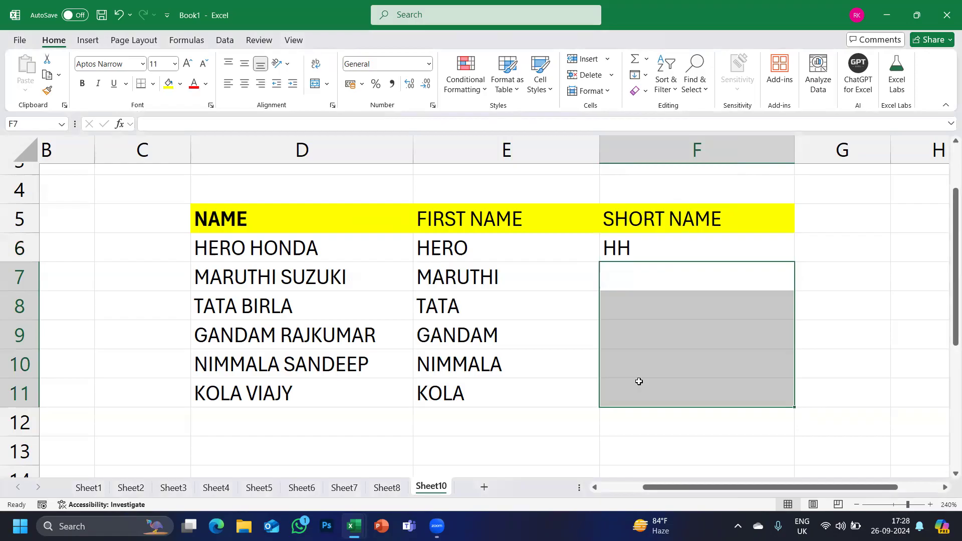
- Flash Fill from HH in F6 to produce MM, TT, GG, NN and KK
left_click(647, 251)
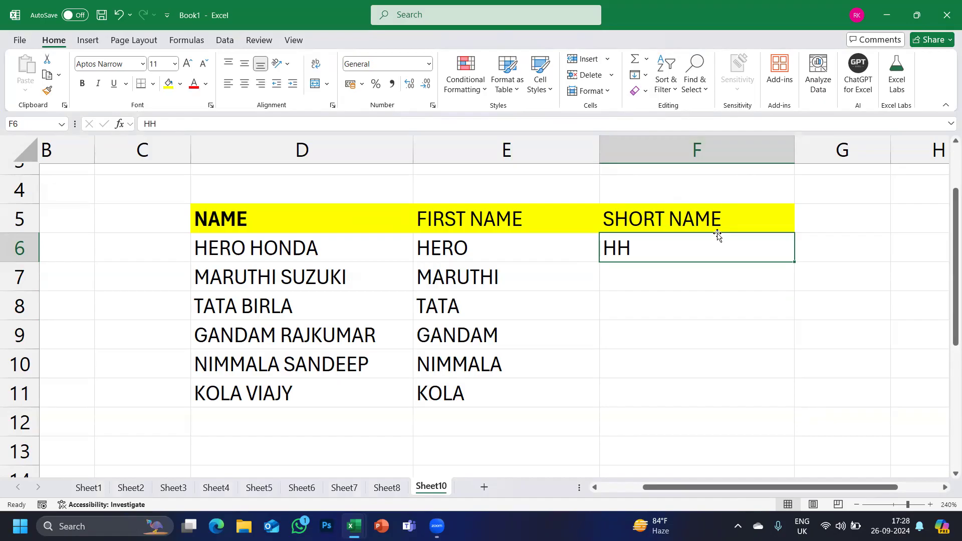
left_click(643, 78)
left_click(650, 217)
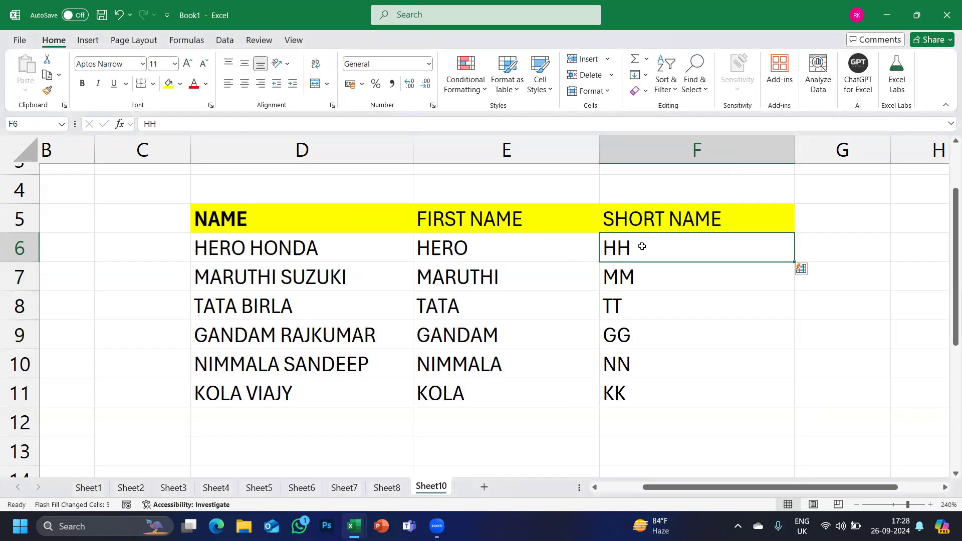
left_click_drag(642, 247, 625, 384)
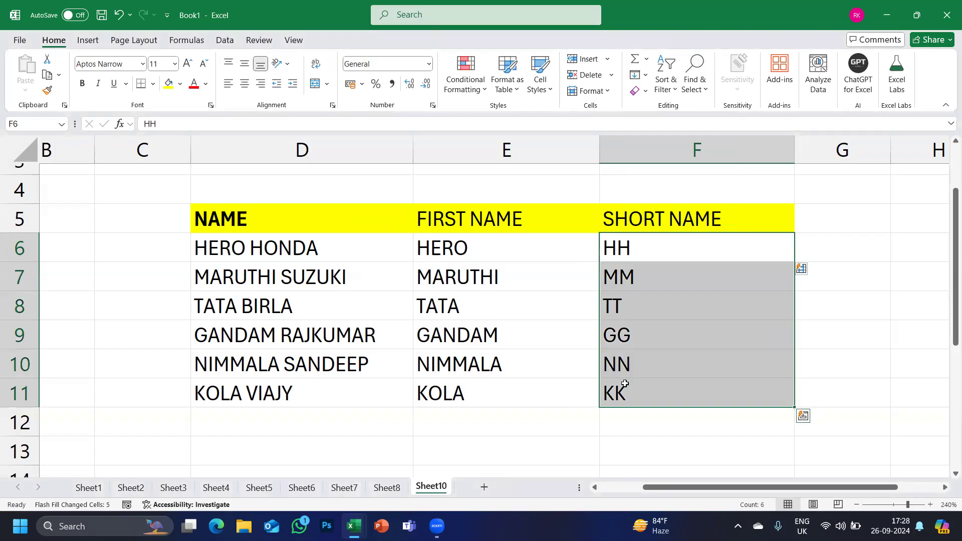
scroll(227, 329, "down", 2, "ctrl")
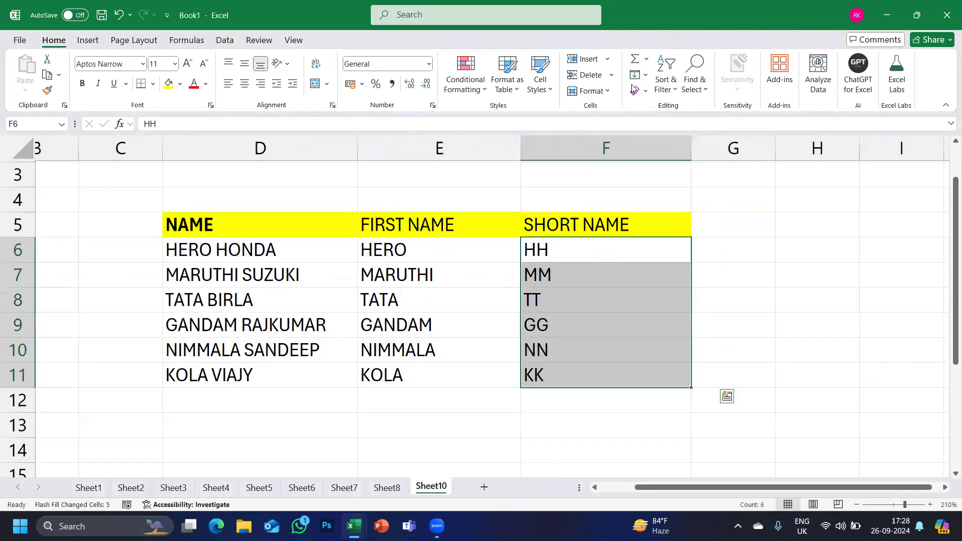
- Apply All Borders to the table D5:F11
left_click(648, 77)
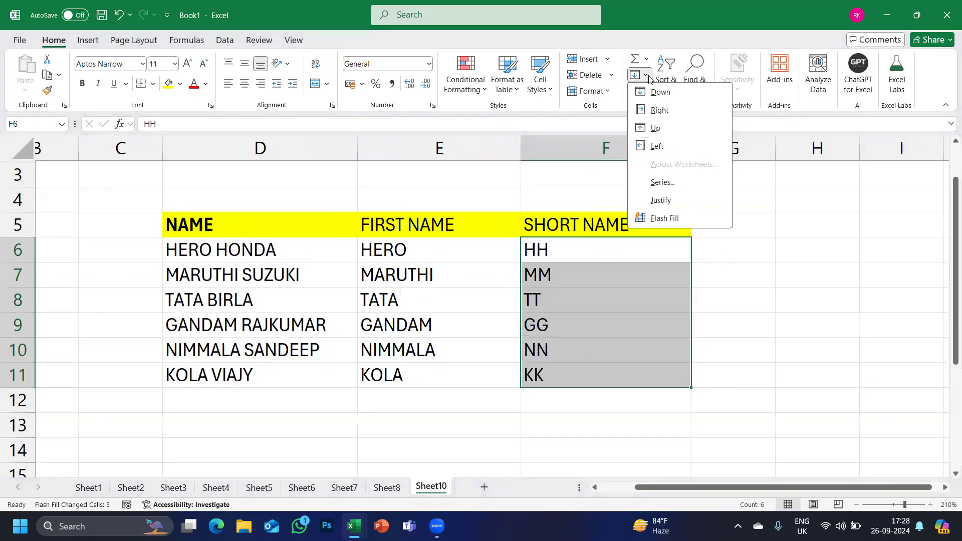
left_click(779, 297)
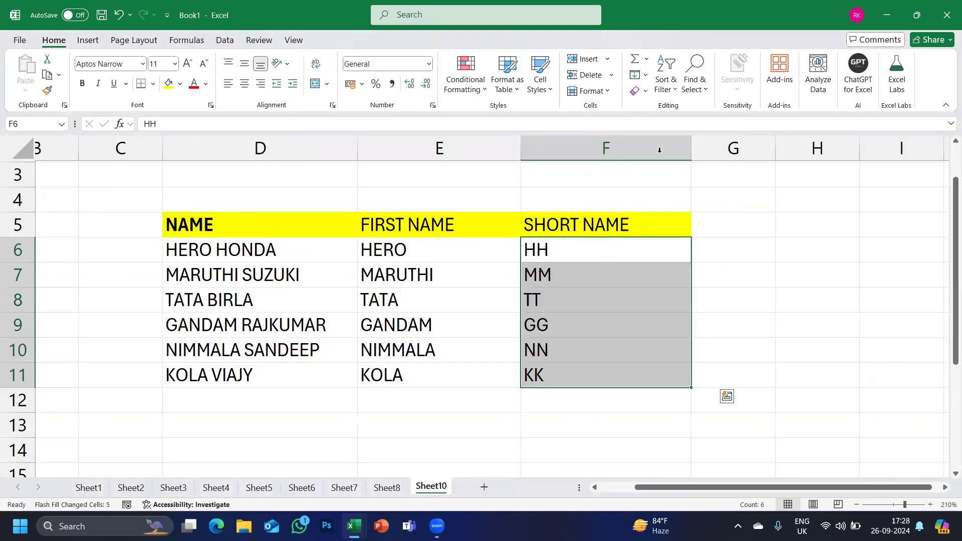
left_click(640, 91)
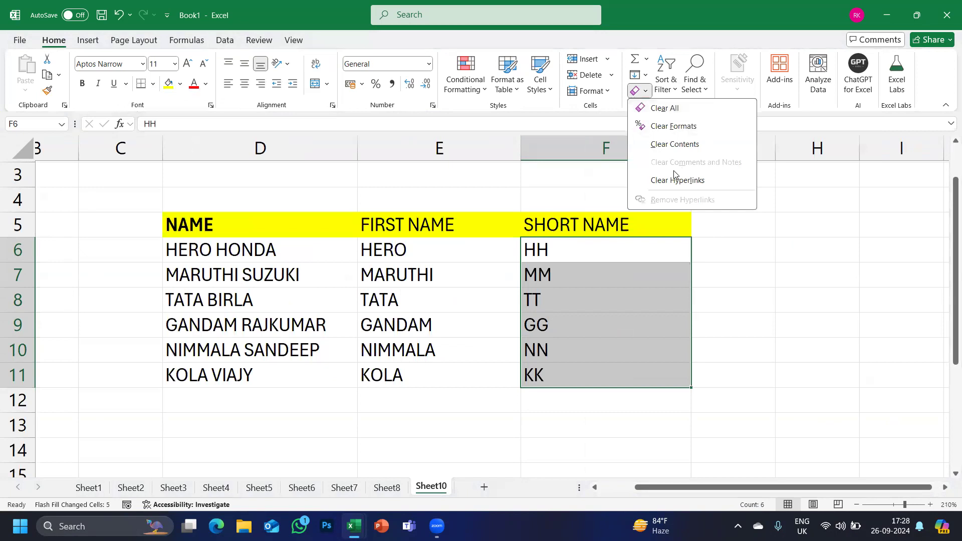
left_click(697, 297)
left_click_drag(228, 232, 657, 372)
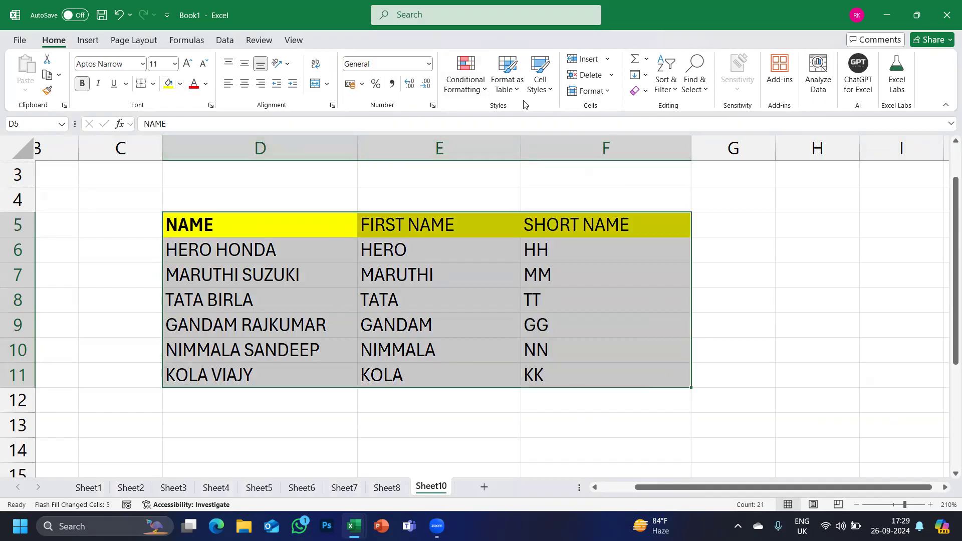
left_click(153, 84)
left_click(170, 217)
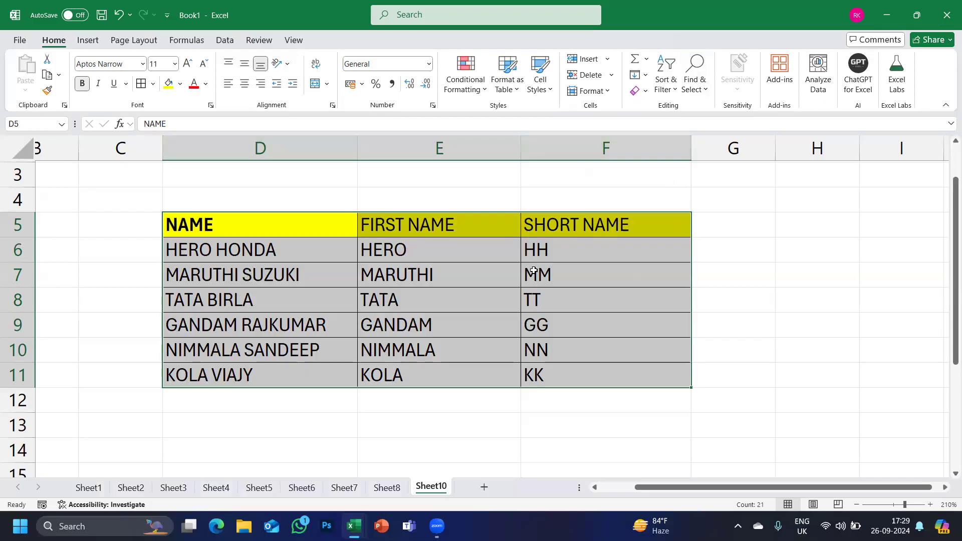
left_click(518, 274)
- Clear Formats on D5:F11, removing the borders, bold and yellow fill
left_click_drag(211, 226, 668, 369)
left_click(645, 92)
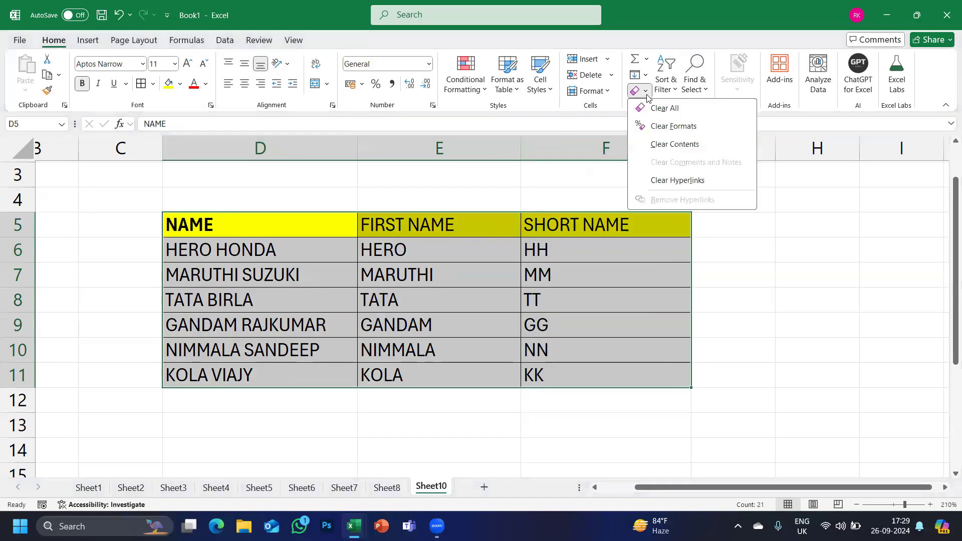
left_click(677, 134)
left_click(849, 347)
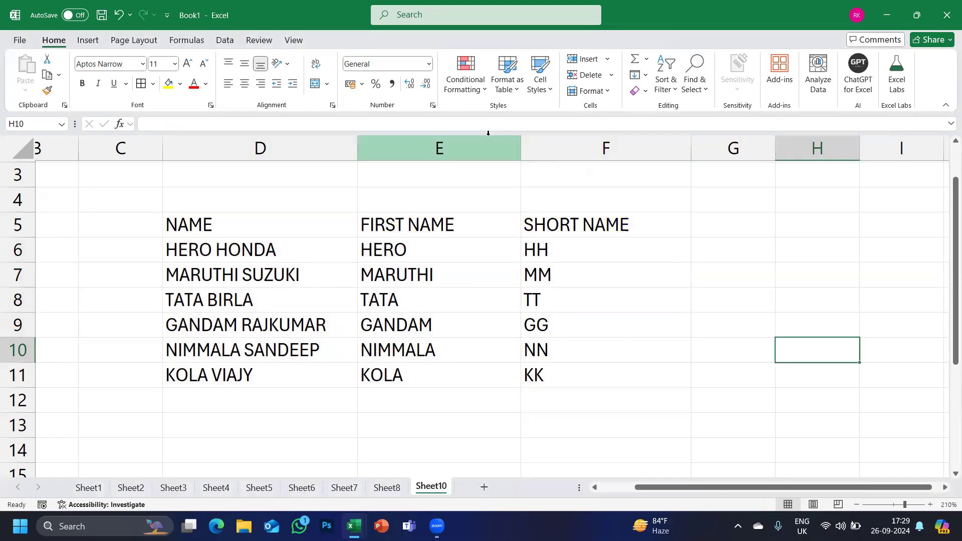
left_click(283, 8)
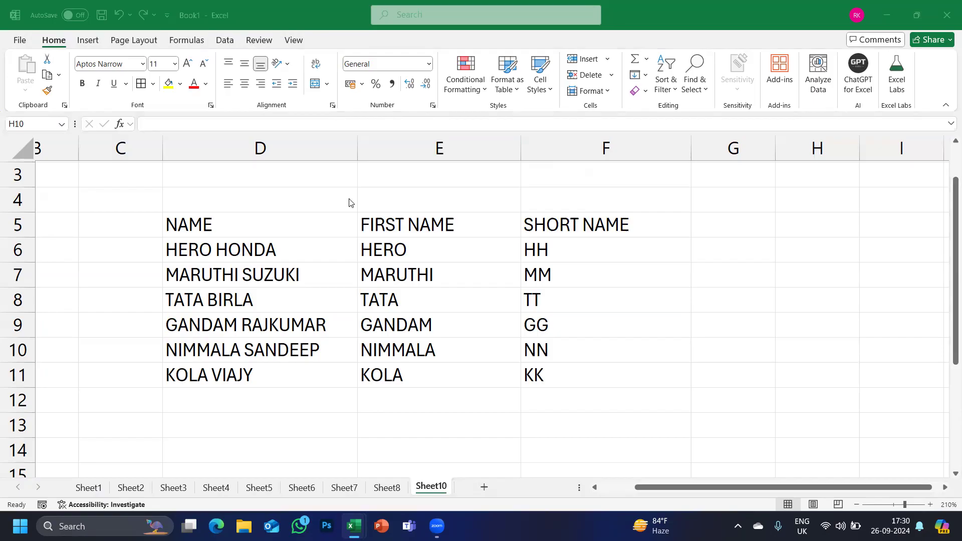
- Undo the clear to bring back the yellow headers and borders on the Sheet10 table
left_click(541, 323)
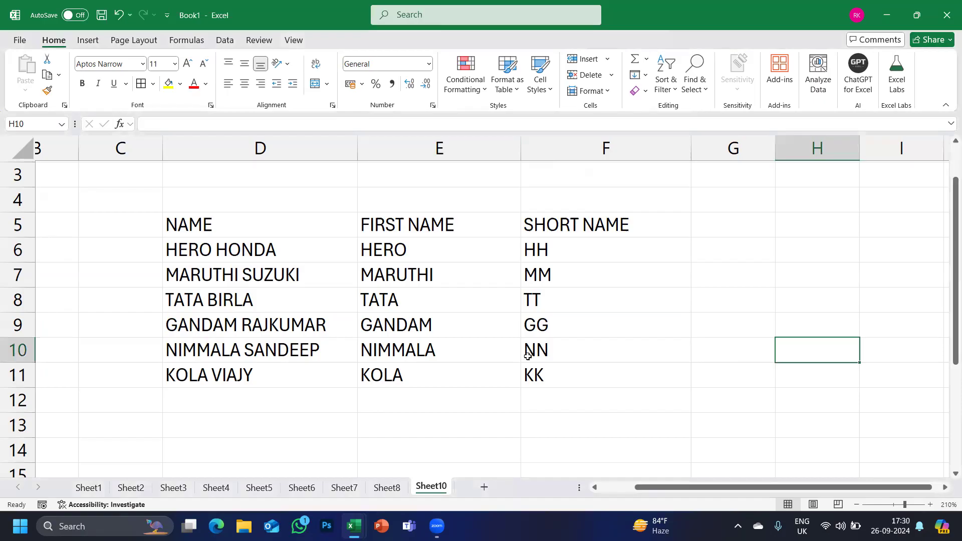
left_click(646, 92)
key("ctrl+z")
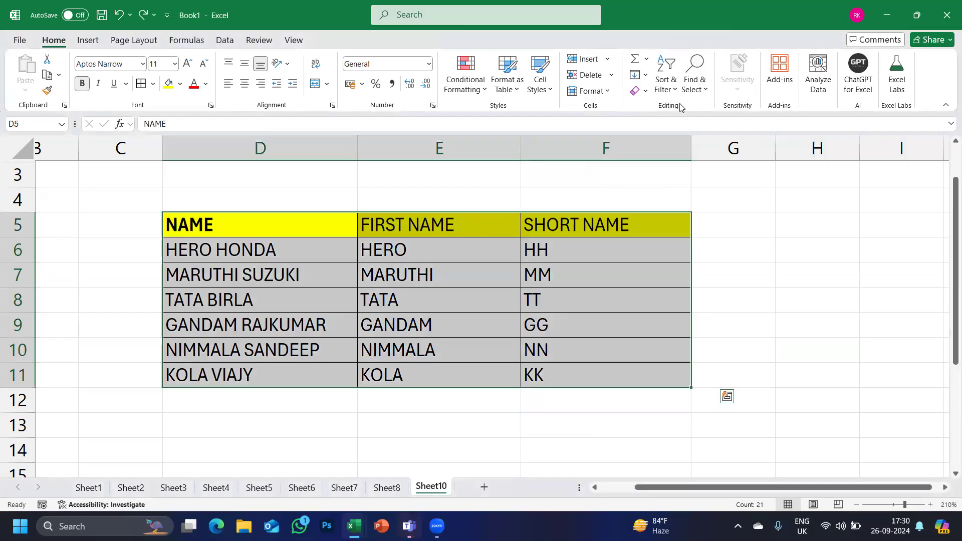
- Try Clear Contents and then Clear All on the table, undoing each so nothing is lost
left_click(642, 90)
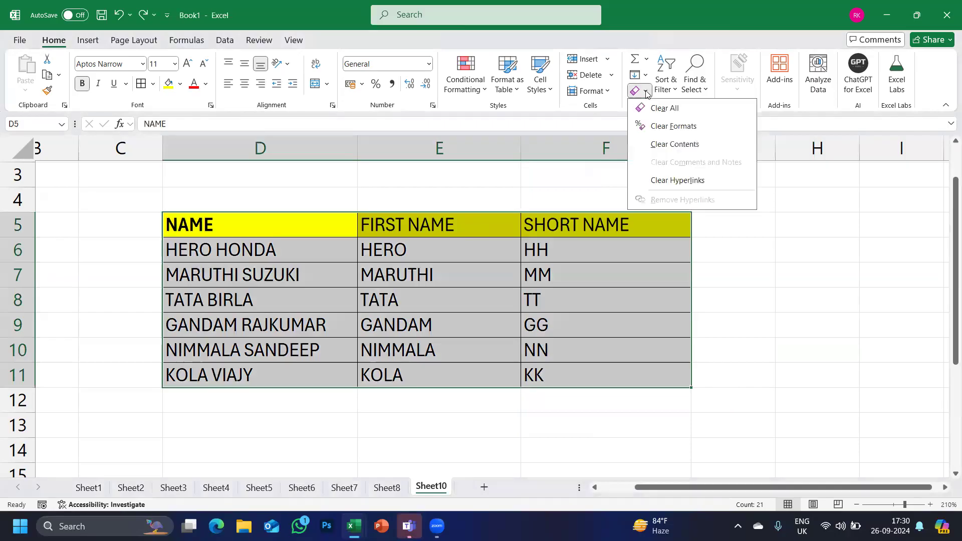
left_click(661, 148)
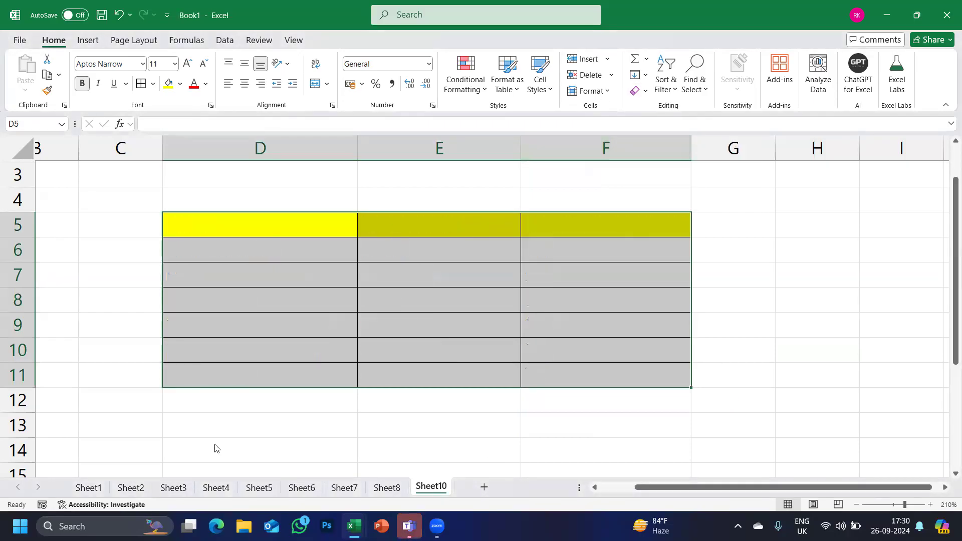
key("ctrl+z")
left_click(648, 91)
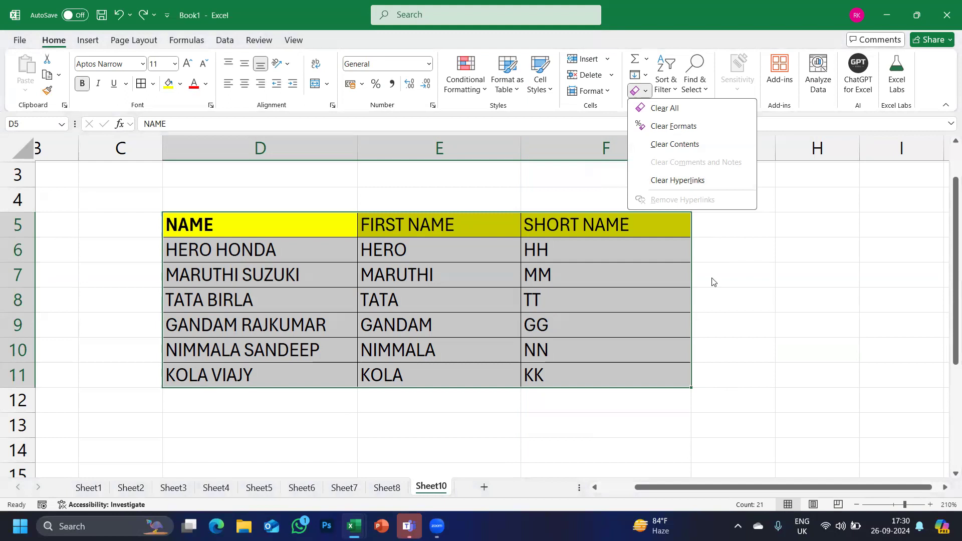
left_click(655, 109)
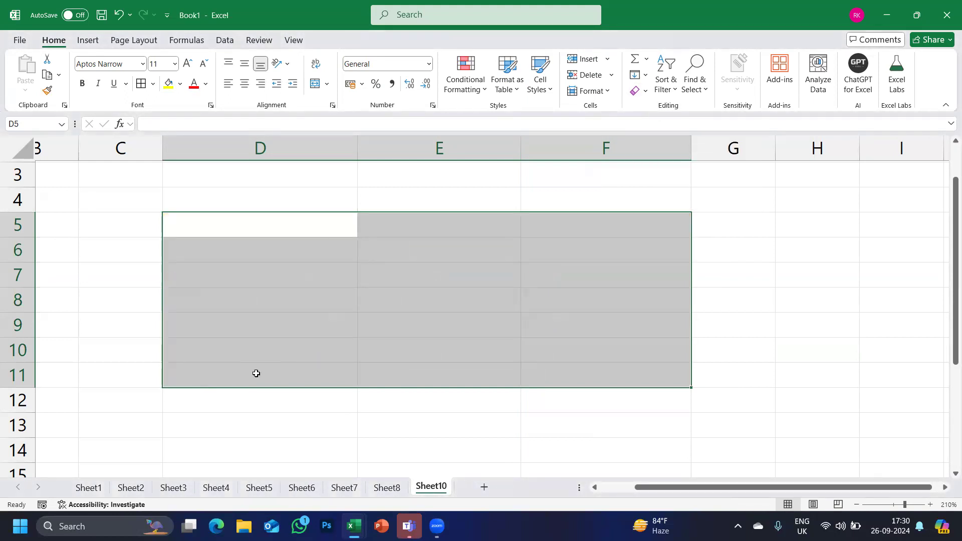
key("ctrl+z")
- Select cell F12 and glance at the Sort & Filter menu without choosing anything
left_click(572, 393)
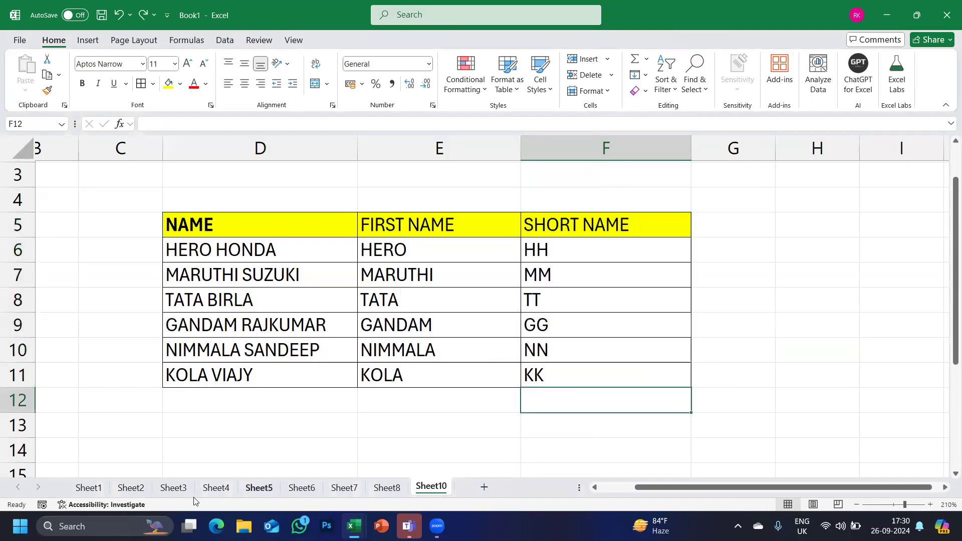
left_click(671, 95)
key("Escape")
- Open the recent Module 2 Excel Formulas Masterclass practice file and scroll to its first sheet tab
left_click(16, 44)
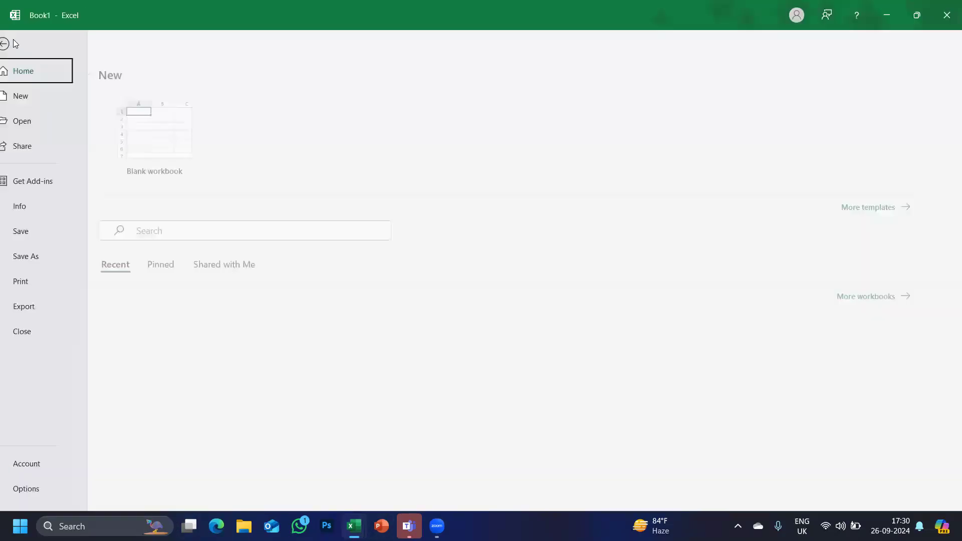
left_click(287, 396)
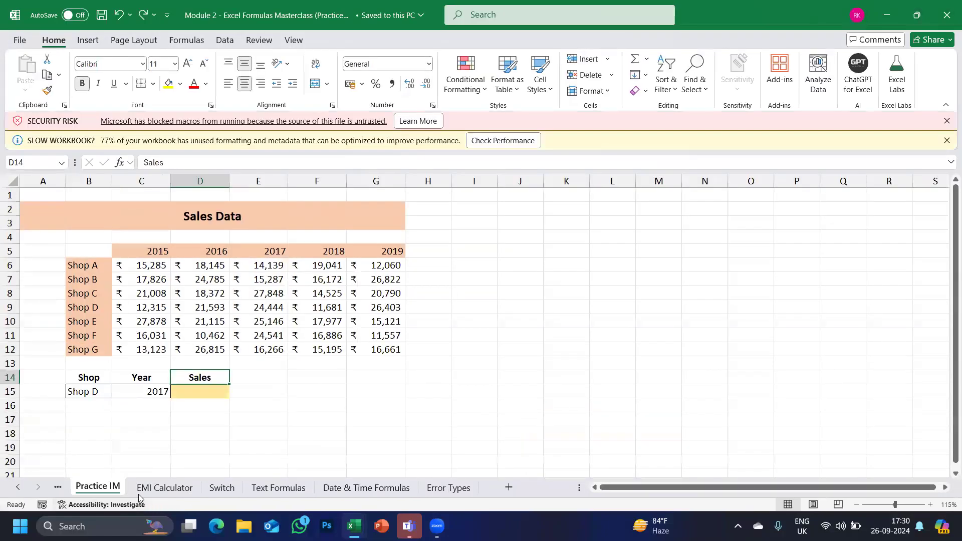
left_click(18, 488)
left_click(17, 488)
left_click(17, 489)
left_click(17, 488)
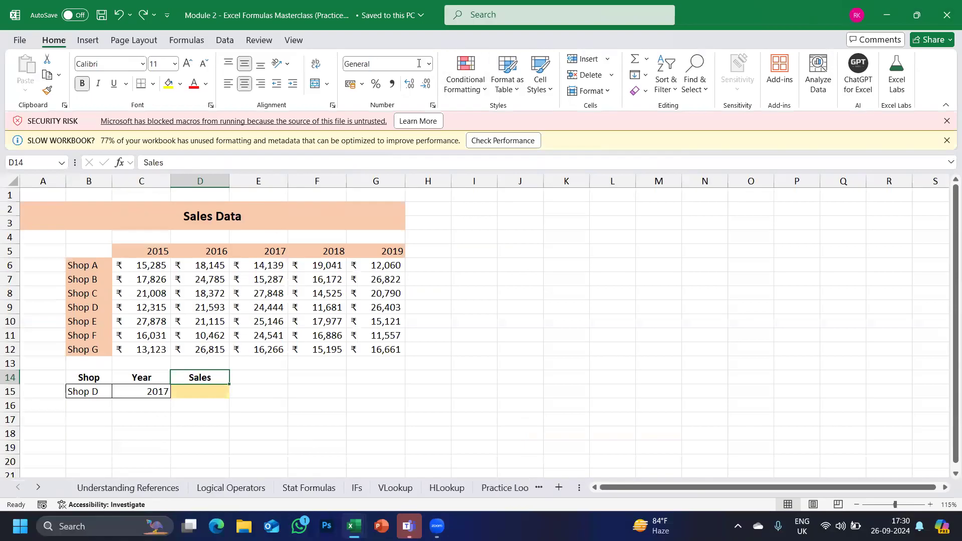
- Dismiss the blocked-macros security warning and the slow-workbook warning
key("ctrl+n")
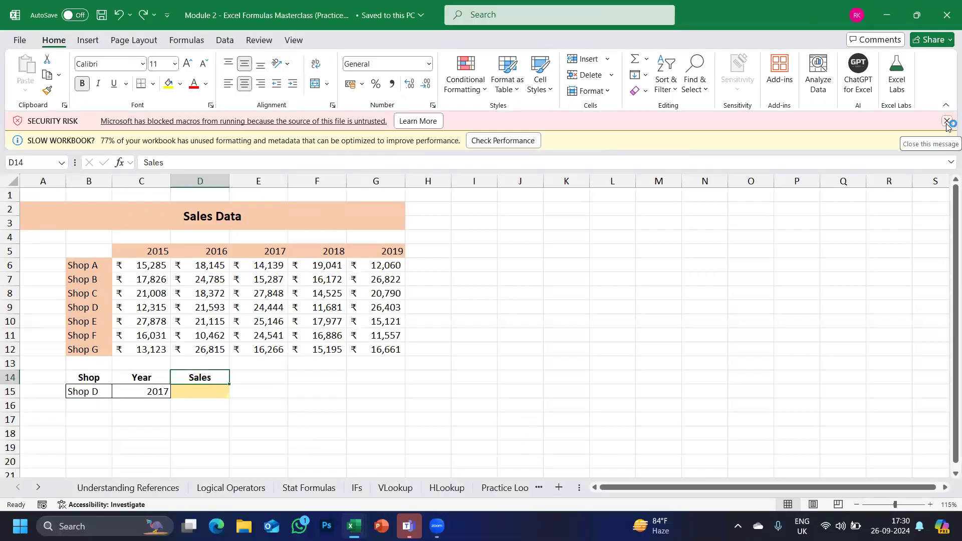
left_click(947, 122)
left_click(947, 122)
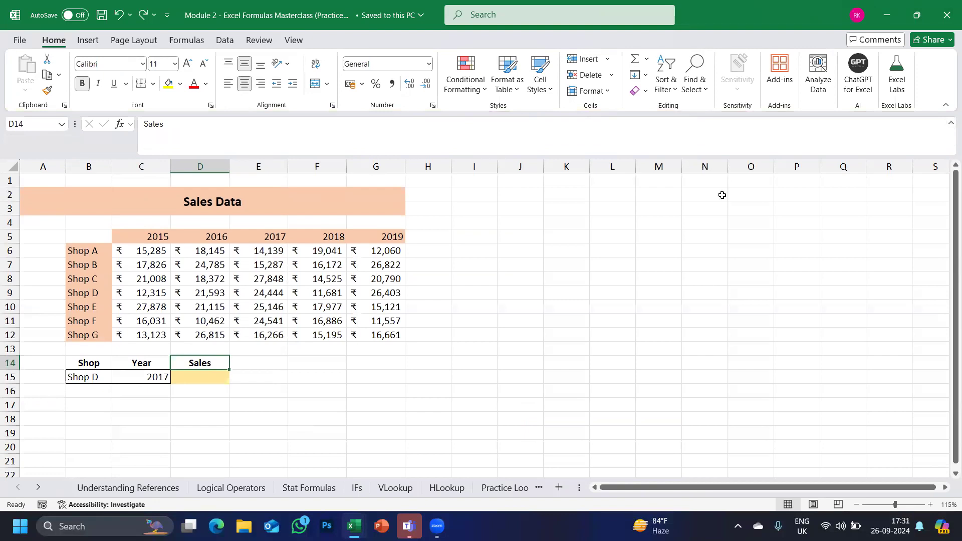
- Browse the Understanding References, Logical Operators, Stat Formulas and IFs sheets
left_click(136, 483)
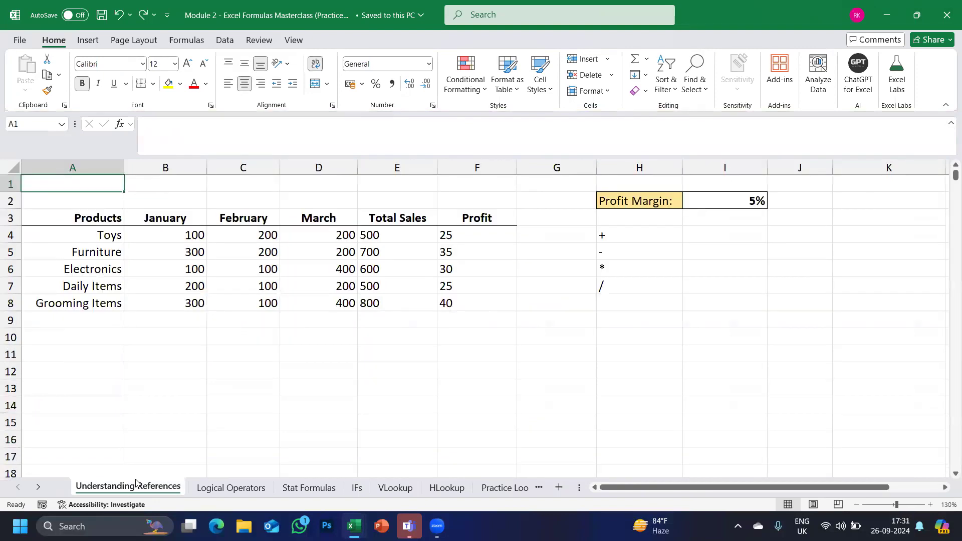
left_click(232, 488)
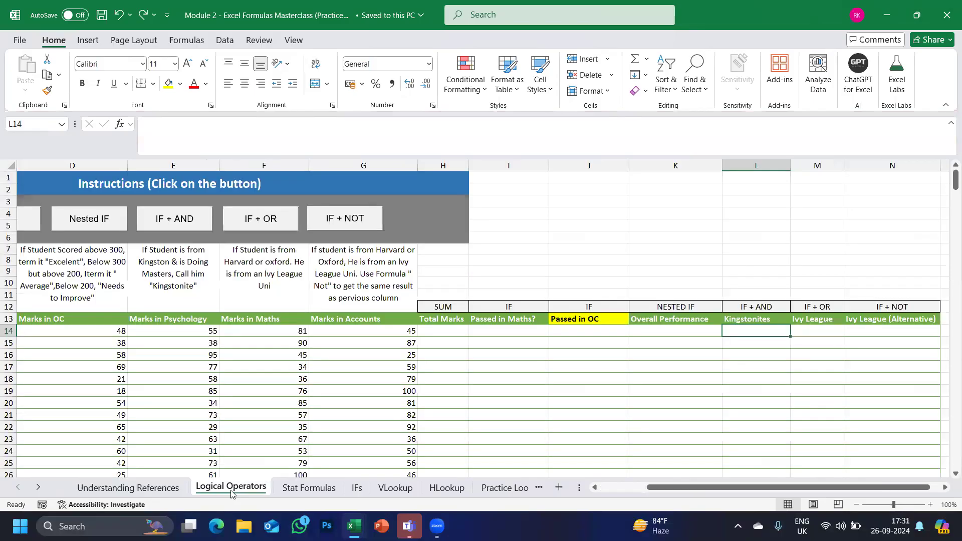
left_click(298, 488)
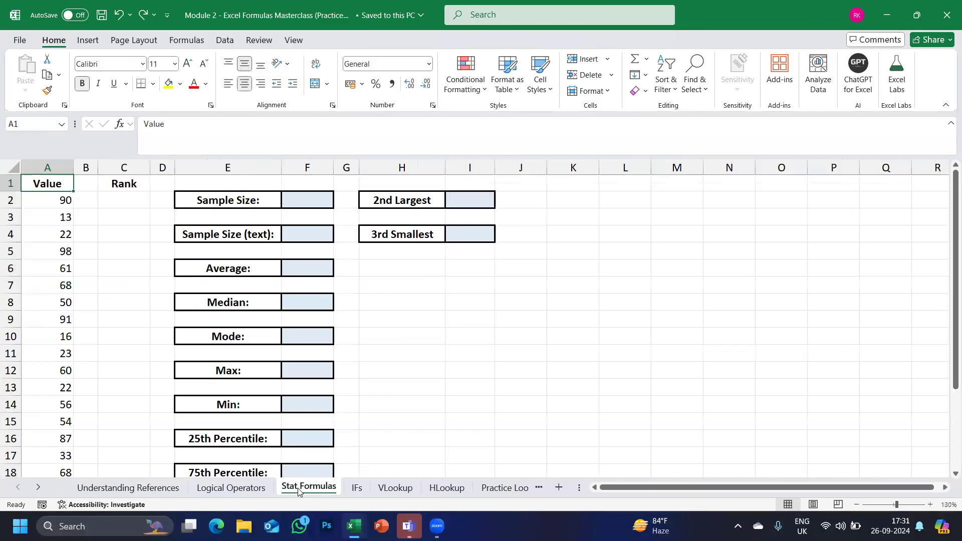
left_click(358, 489)
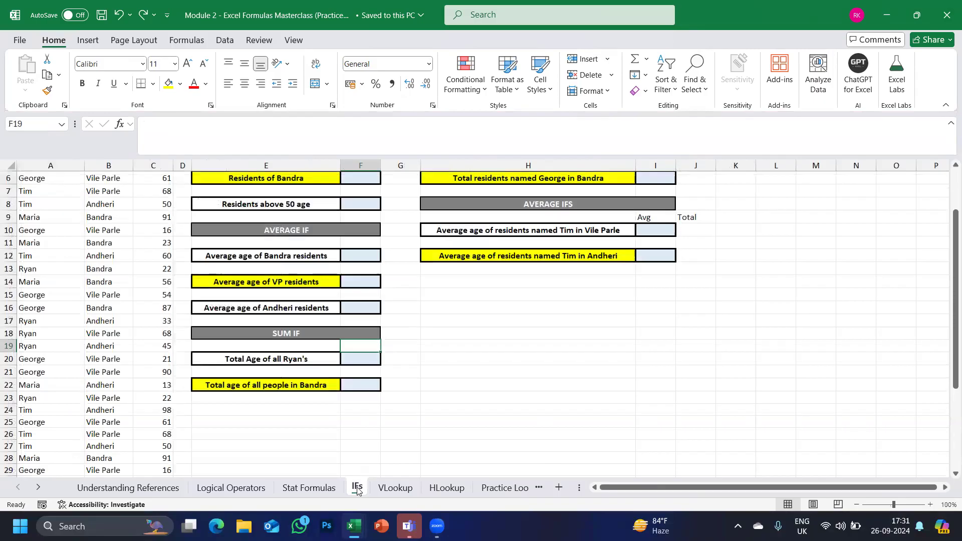
left_click(108, 342)
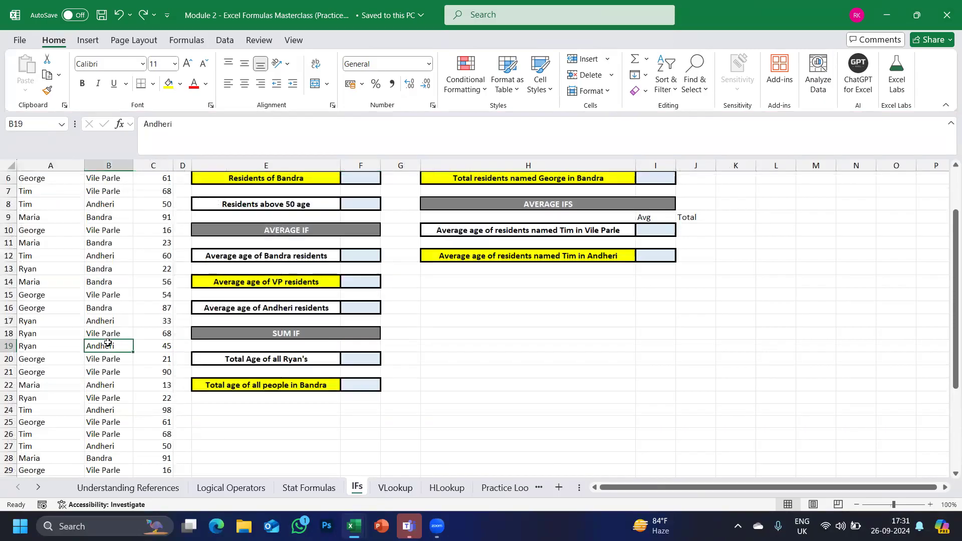
scroll(108, 343, "down", 19)
scroll(108, 343, "up", 16)
scroll(106, 339, "down", 2)
scroll(107, 339, "up", 6)
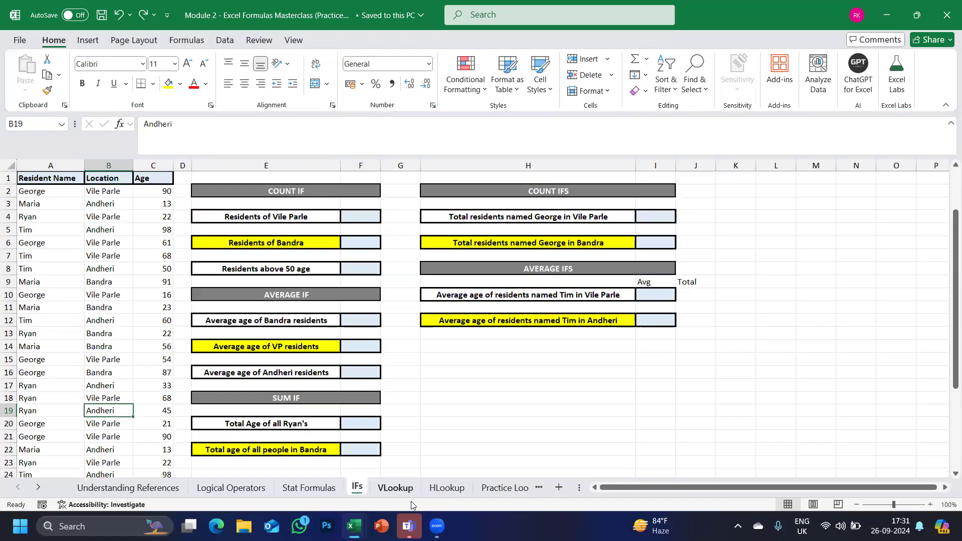
- Look over the Practice Lookup sheet, then finish on the HLookup sheet
left_click(506, 488)
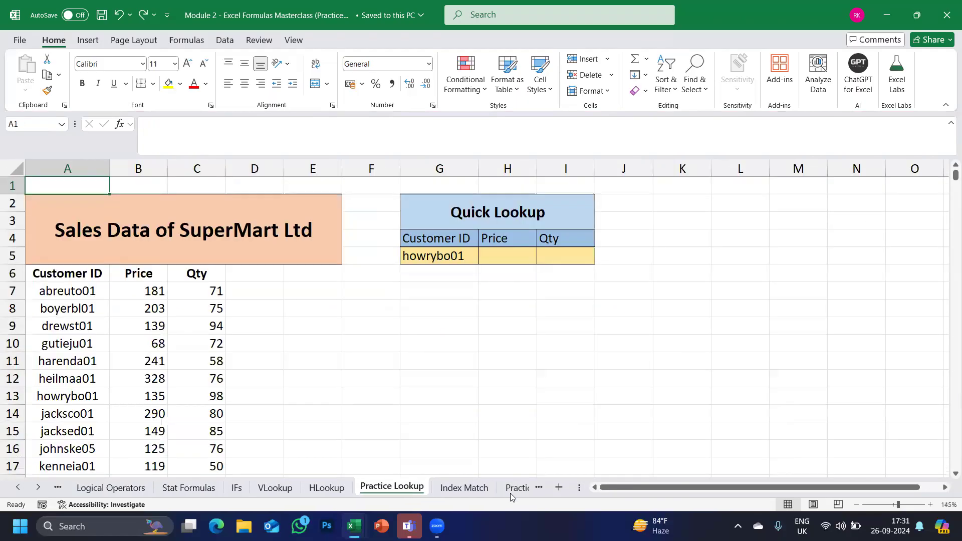
scroll(103, 343, "down", 20)
scroll(102, 343, "up", 20)
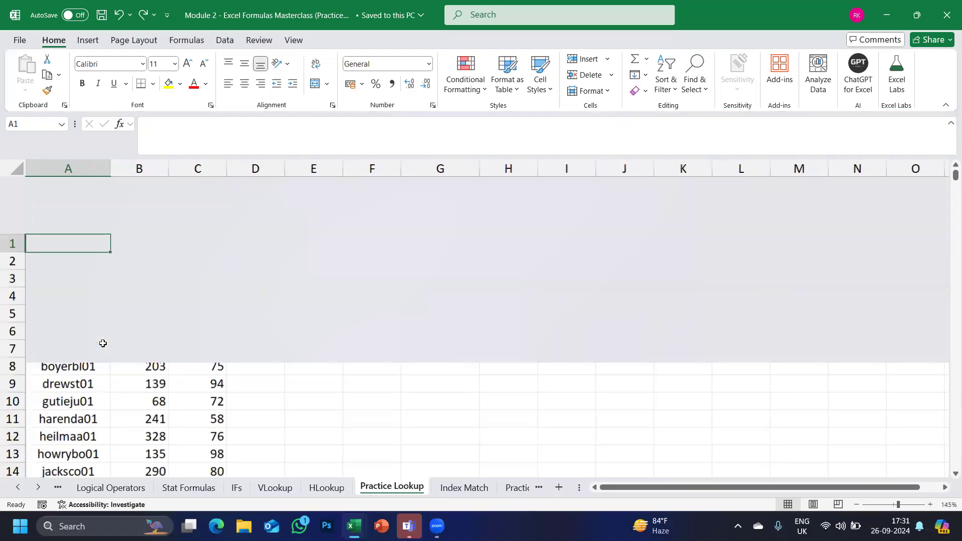
left_click(317, 490)
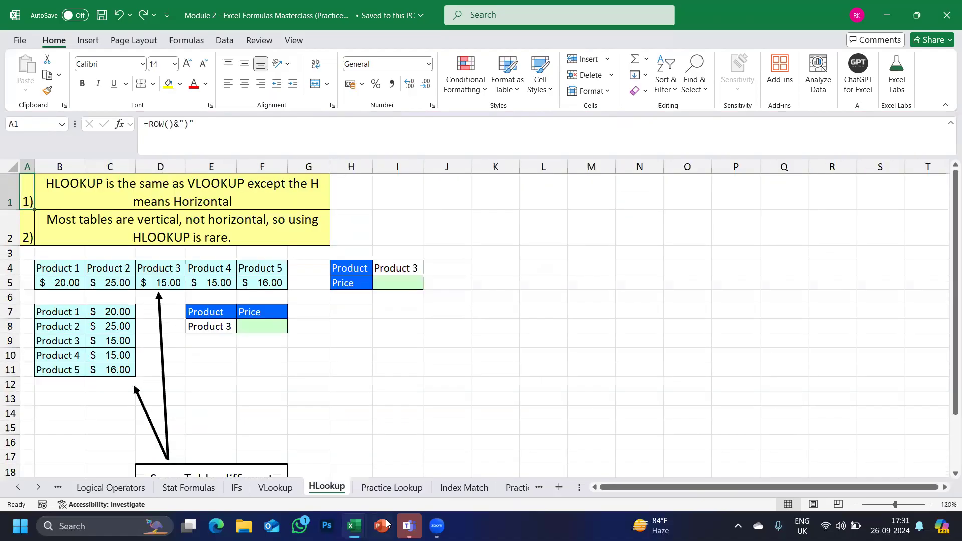
- Switch back to the Book 4 workbook window
key("alt+Tab")
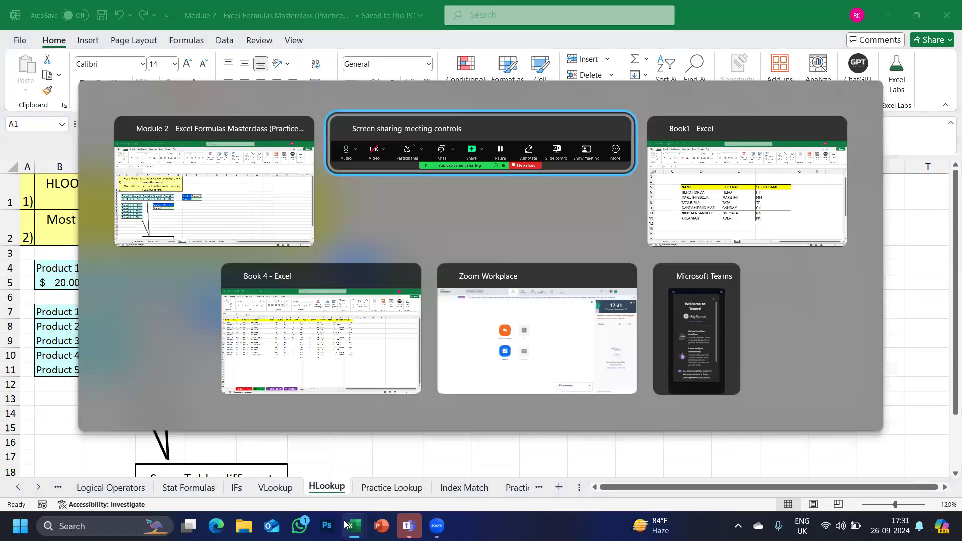
key("Tab")
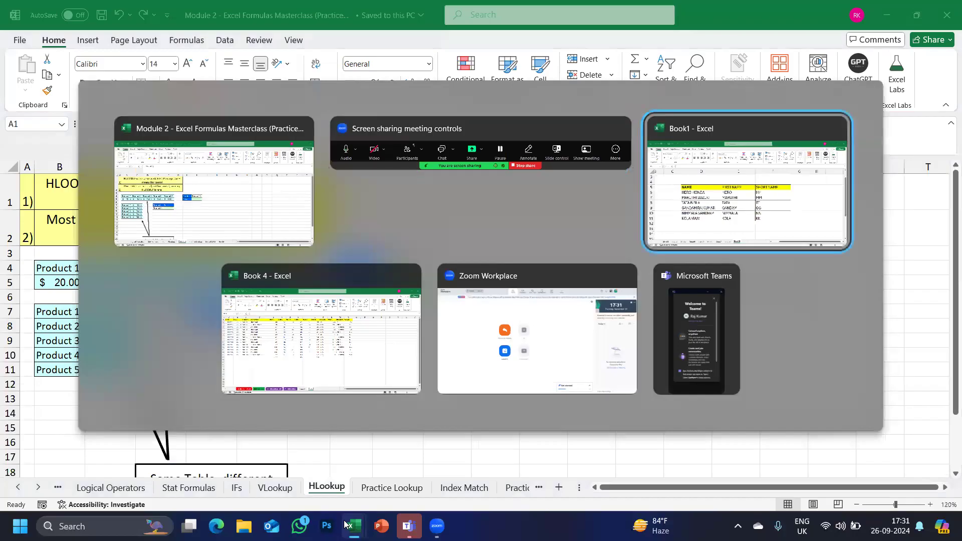
key("Tab")
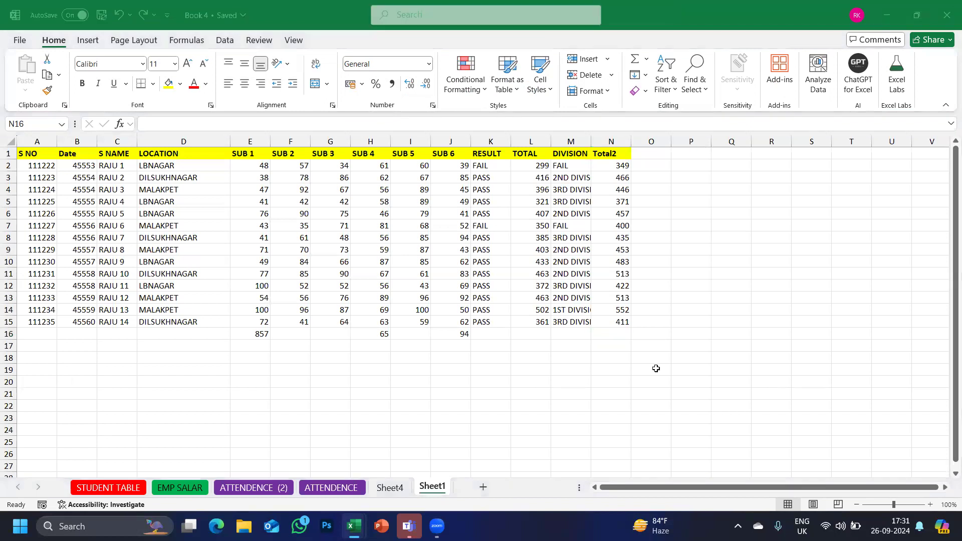
- Delete the stray totals 857, 65 and 94 from E16:P16
left_click_drag(231, 336, 689, 331)
key("Delete")
scroll(692, 331, "up", 1, "ctrl")
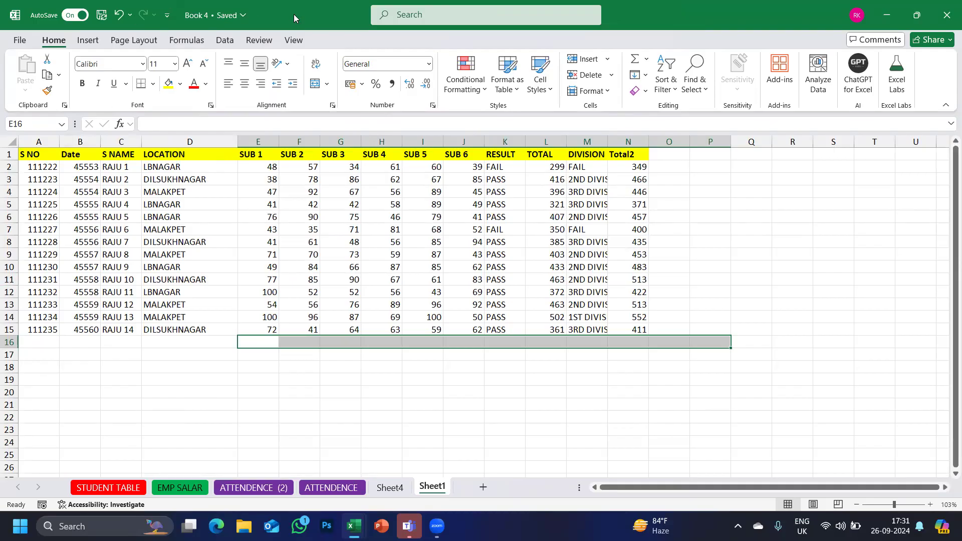
key("ctrl+n")
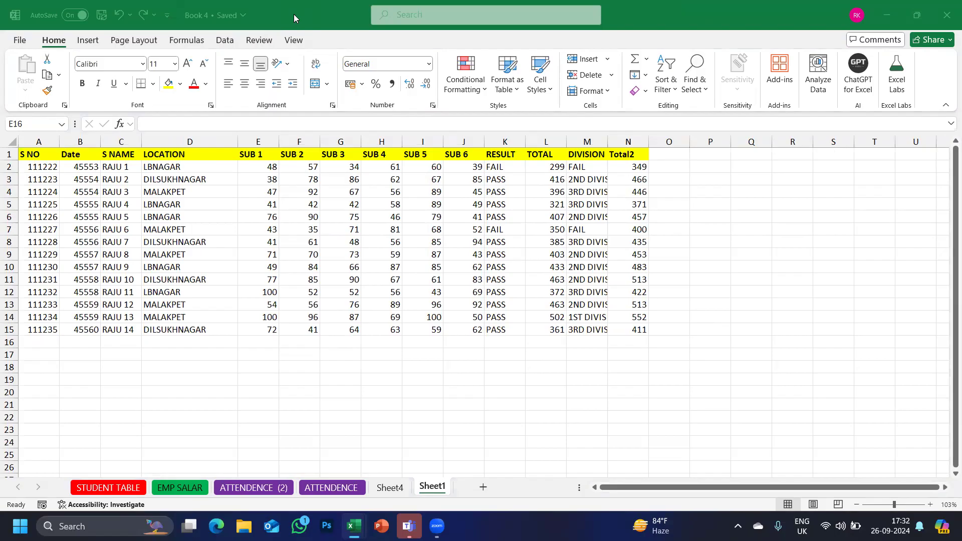
- Autofit column M for the division text, then select the whole marks table A1:N15
left_click(708, 310)
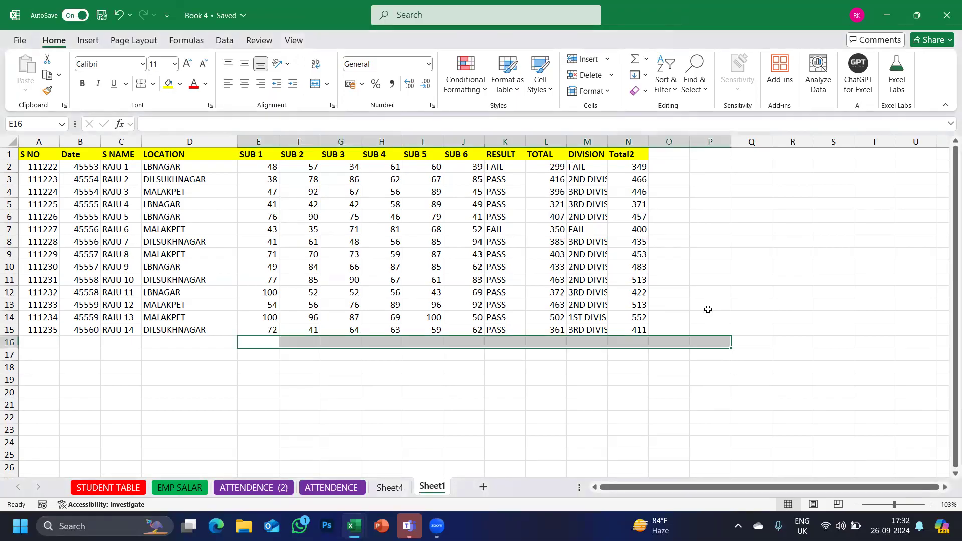
left_click(676, 319)
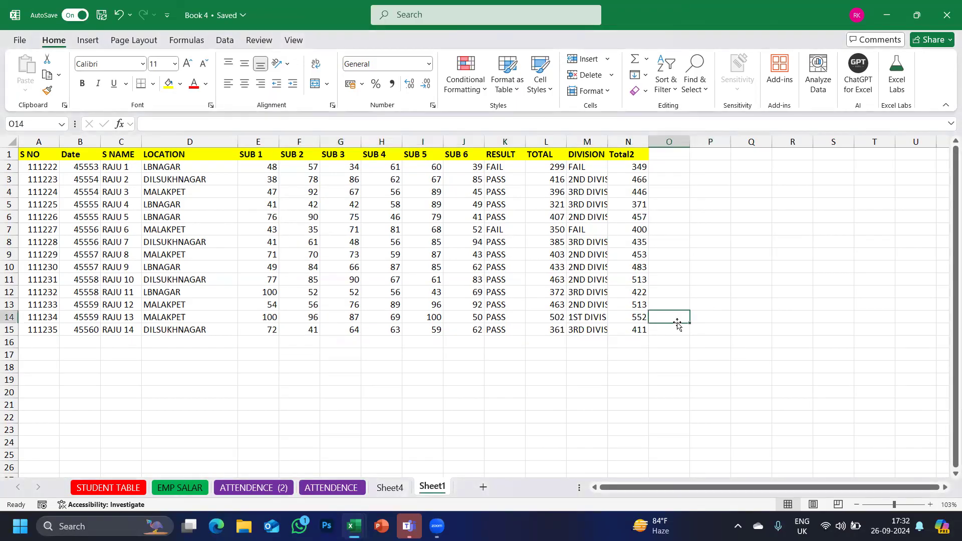
double_click(607, 142)
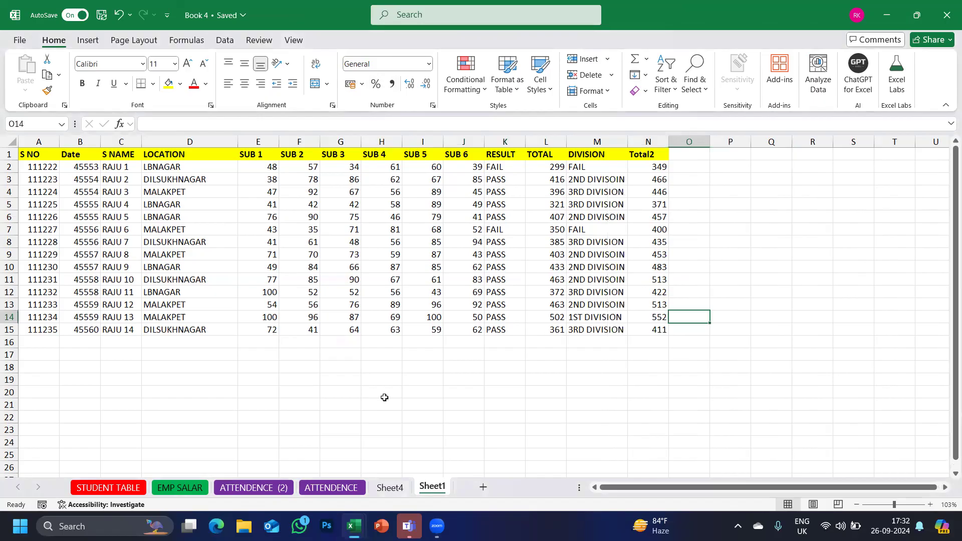
left_click(211, 373)
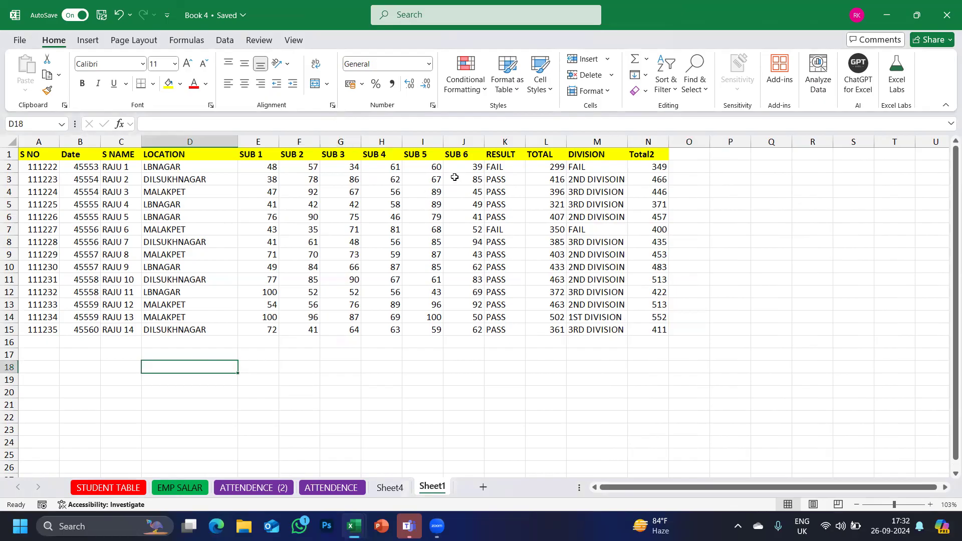
left_click_drag(38, 154, 643, 331)
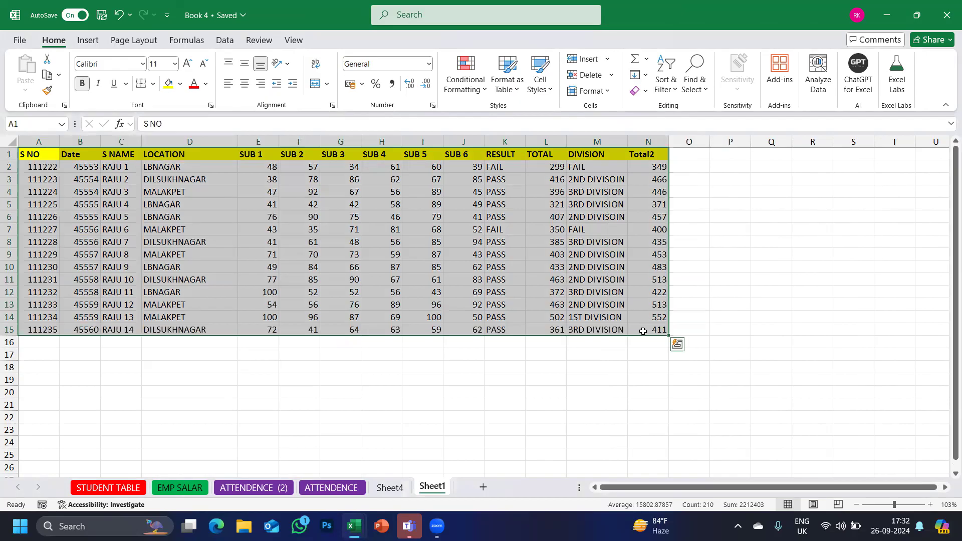
- Reselect A1:N15, then select just the header row and open the Sort & Filter menu
left_click(367, 401)
left_click_drag(36, 153, 640, 329)
left_click(80, 393)
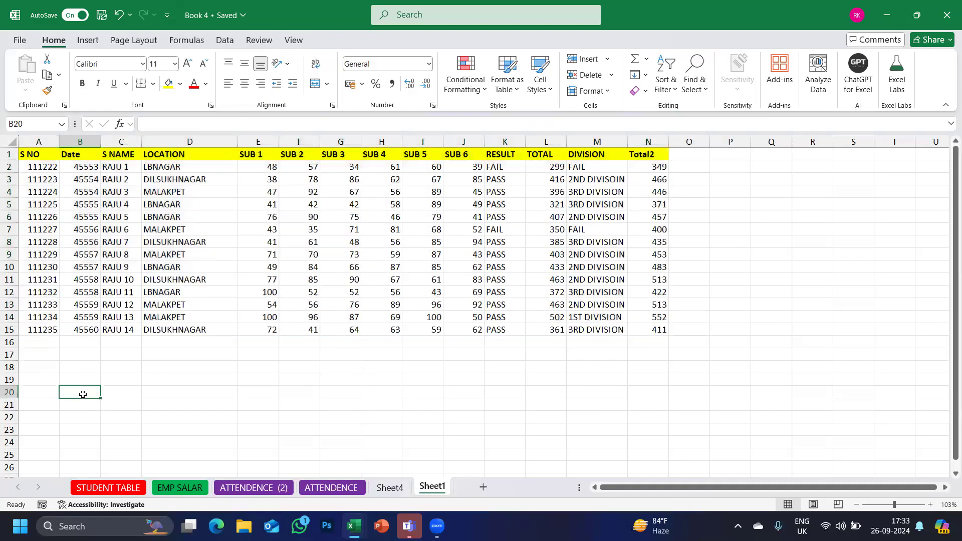
left_click_drag(40, 153, 655, 159)
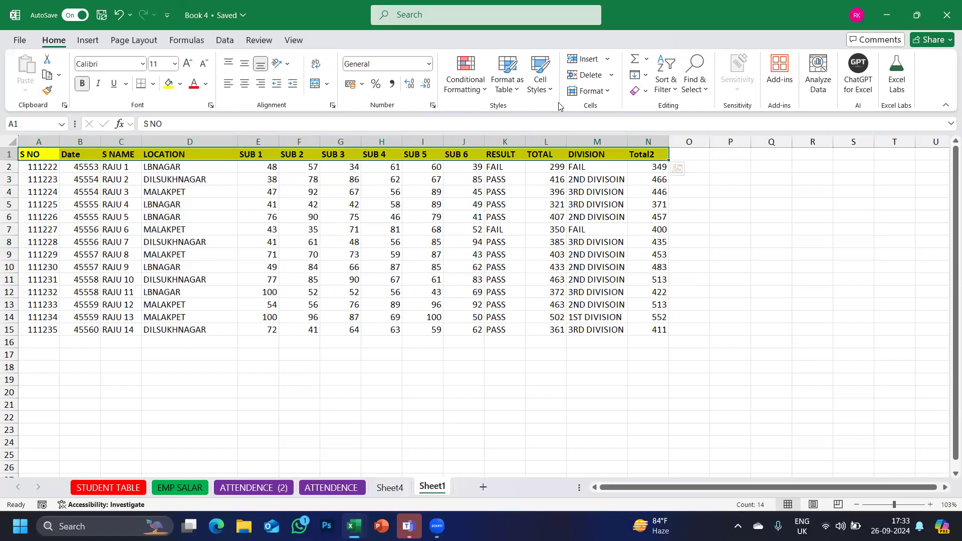
left_click(672, 95)
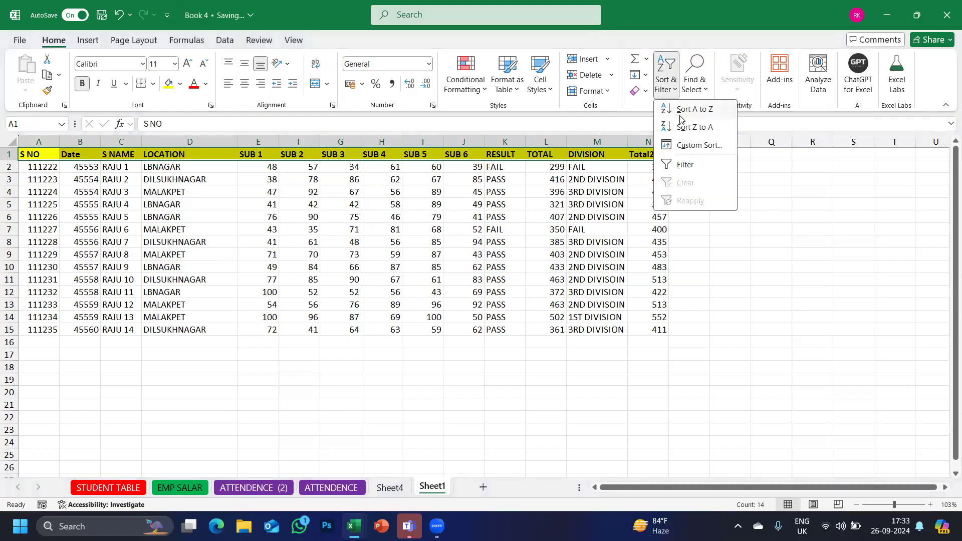
- Turn header filters on, then toggle them off again with Ctrl+Shift+L
left_click(684, 167)
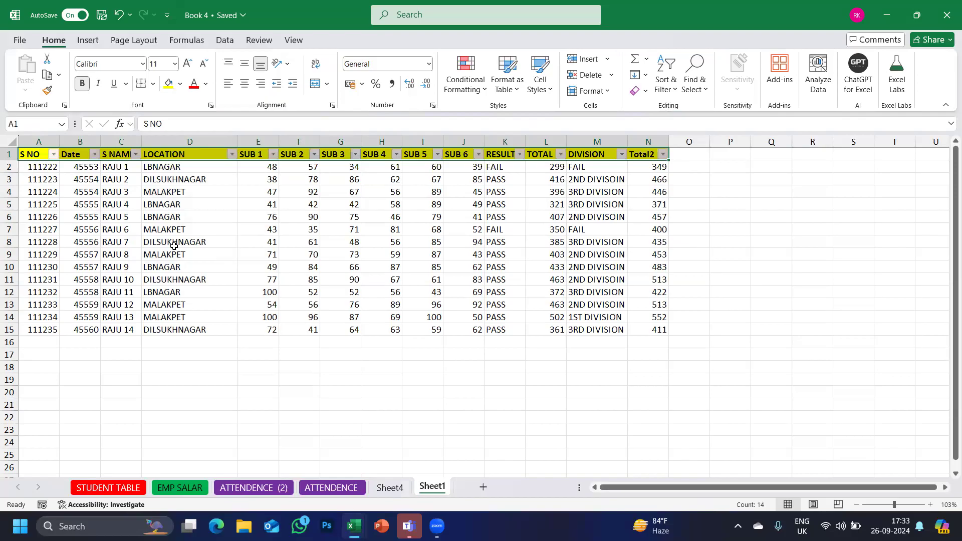
scroll(174, 247, "up", 2)
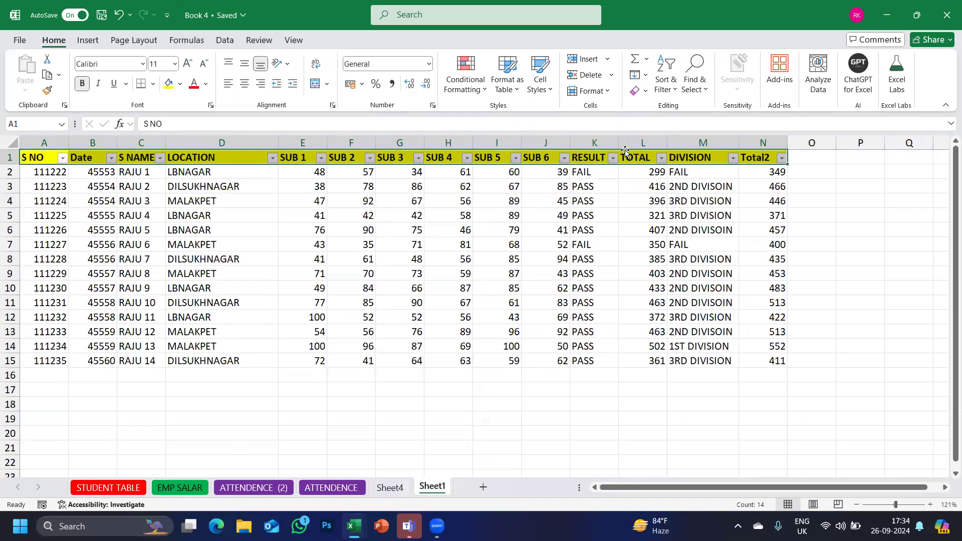
scroll(625, 150, "down", 2)
key("ctrl+shift+l")
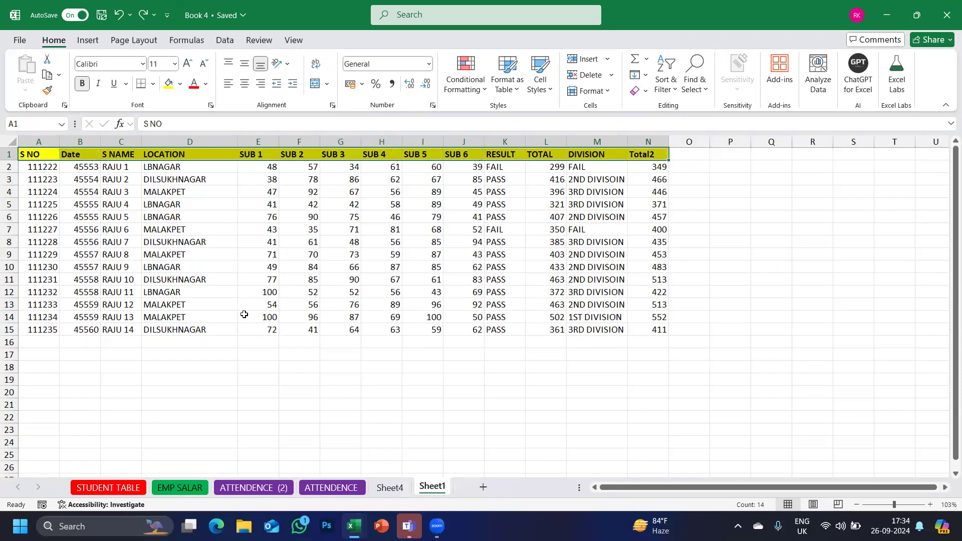
- Reselect the header row and turn Filter back on for every header, S NO to Total2
left_click(244, 315)
scroll(244, 314, "up", 3, "ctrl")
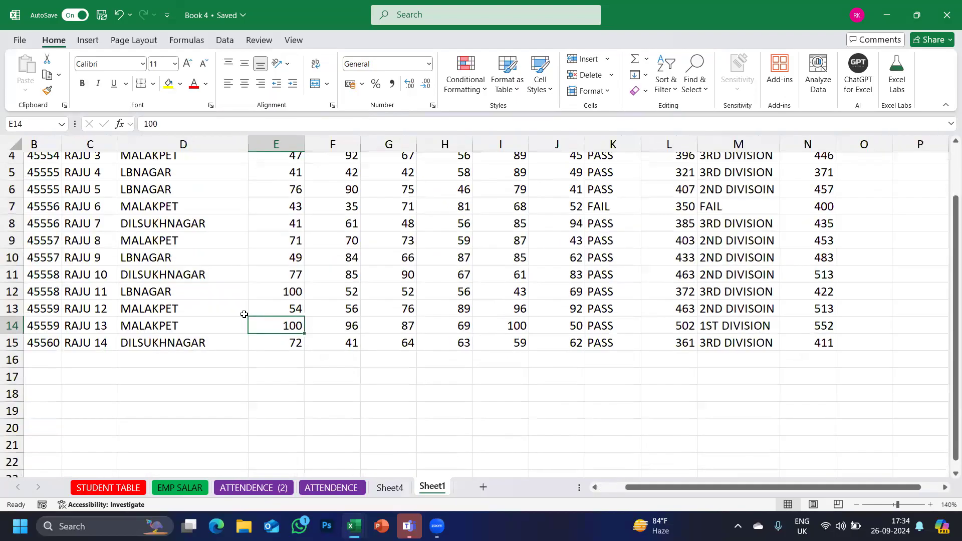
left_click_drag(40, 161, 889, 164)
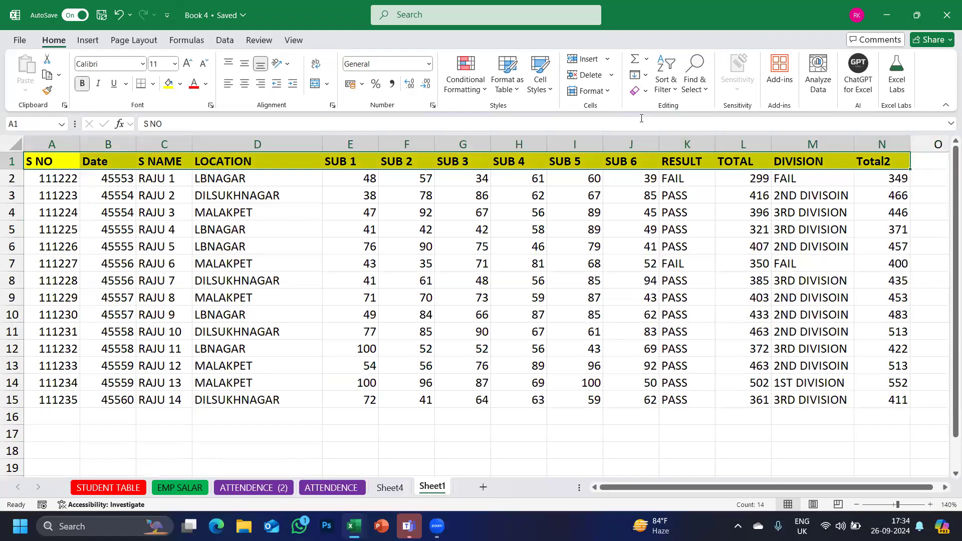
left_click(671, 91)
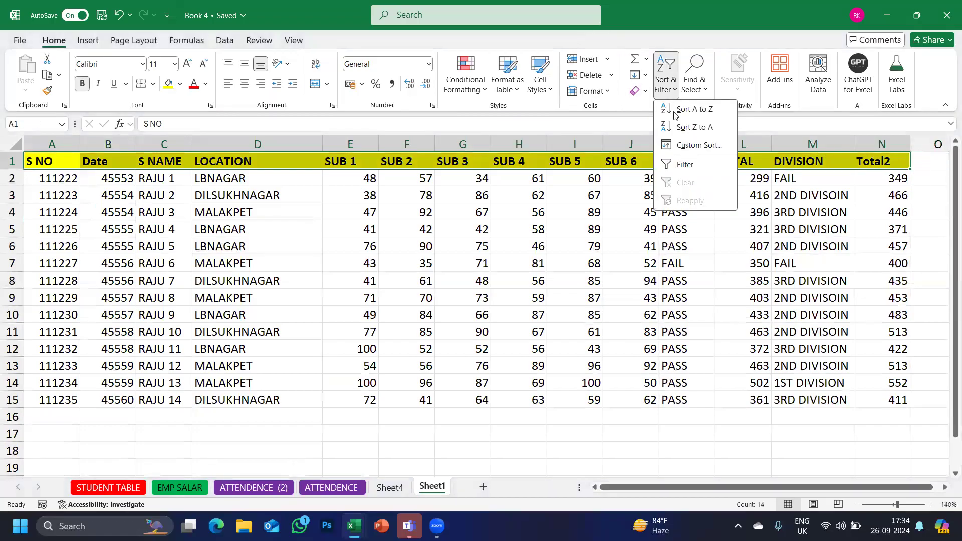
left_click(682, 165)
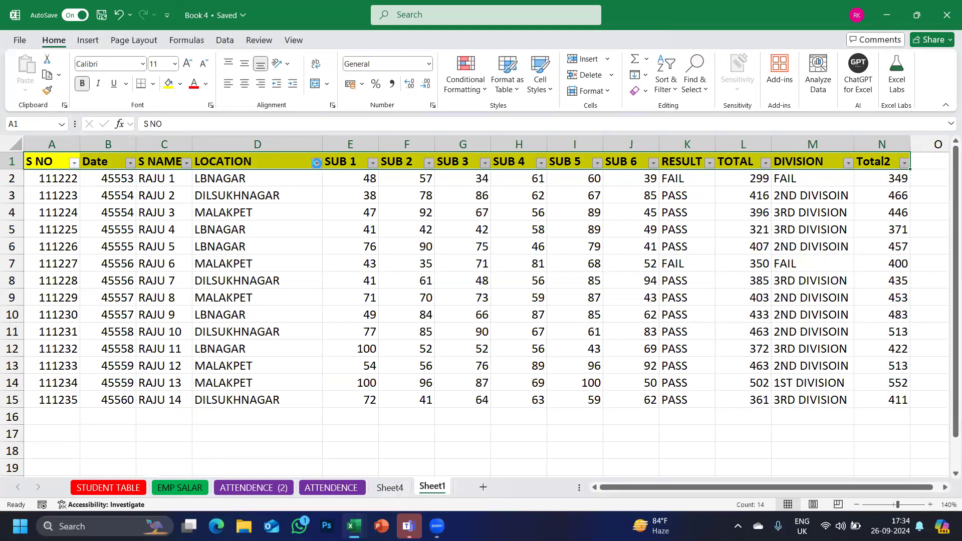
left_click(316, 164)
left_click(196, 326)
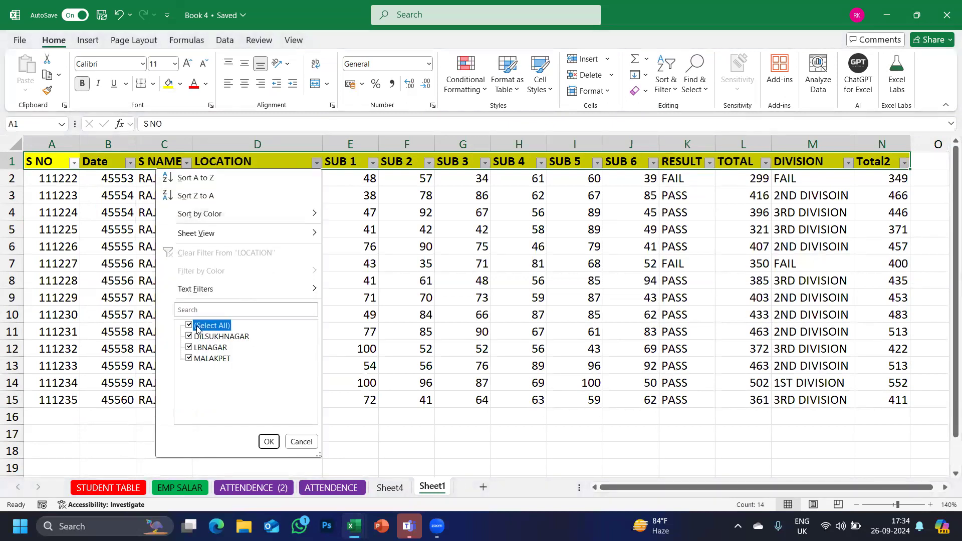
left_click(189, 348)
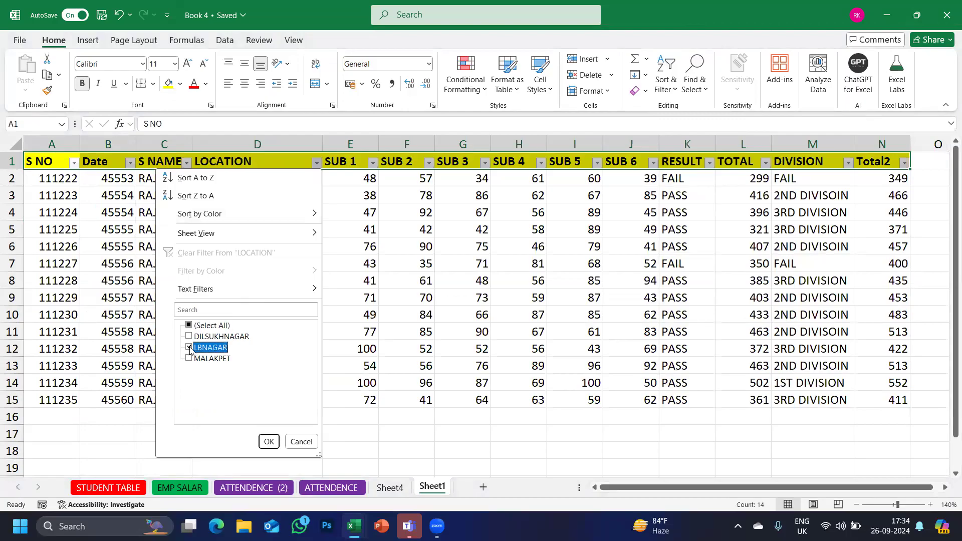
left_click(269, 442)
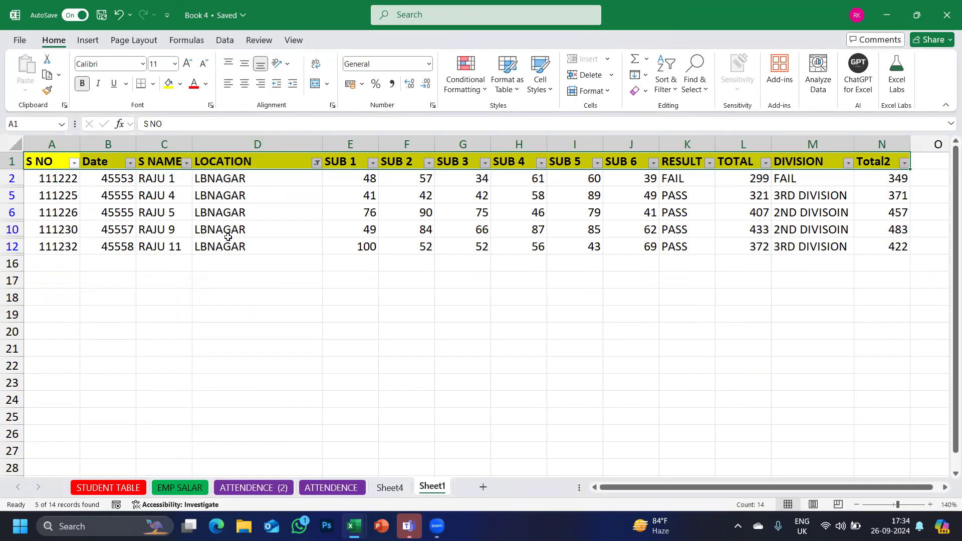
left_click(315, 163)
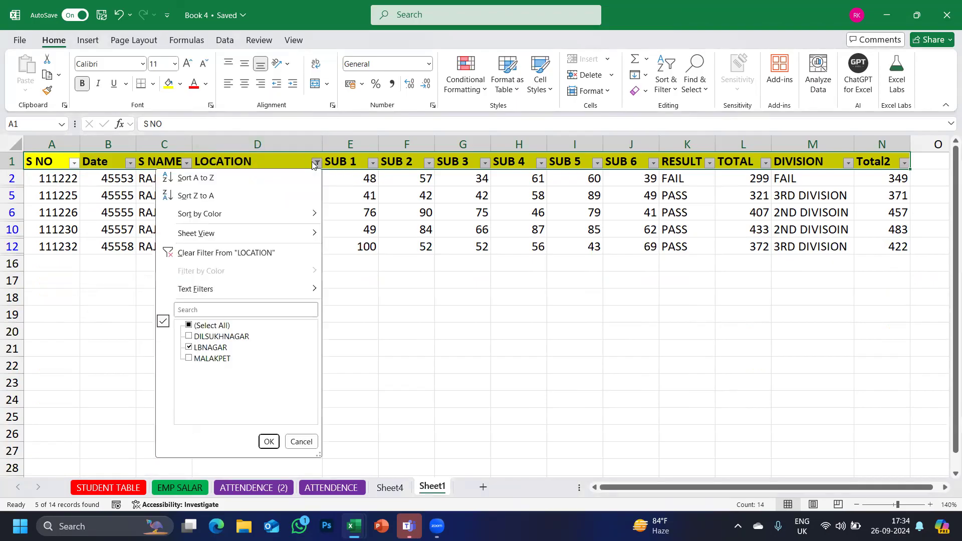
left_click(188, 345)
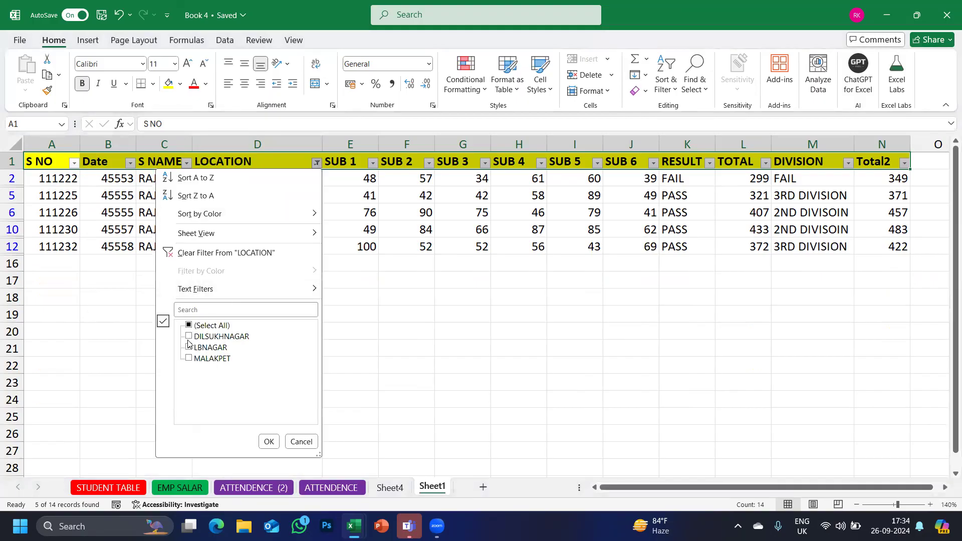
left_click(188, 337)
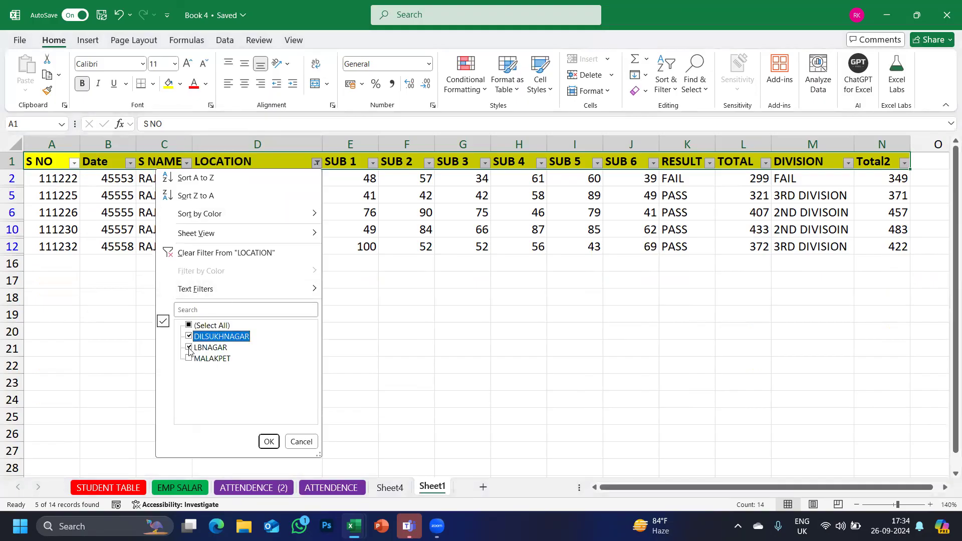
left_click(188, 347)
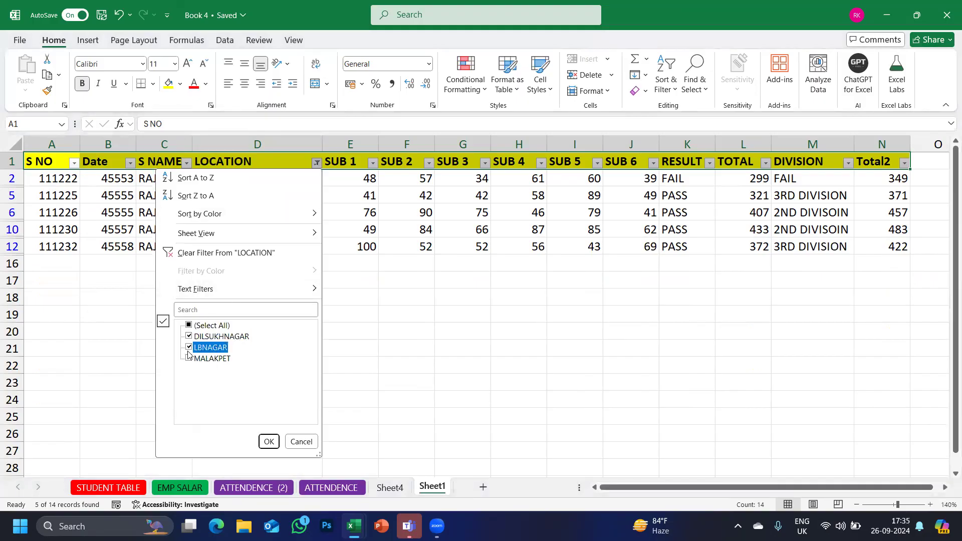
left_click(268, 441)
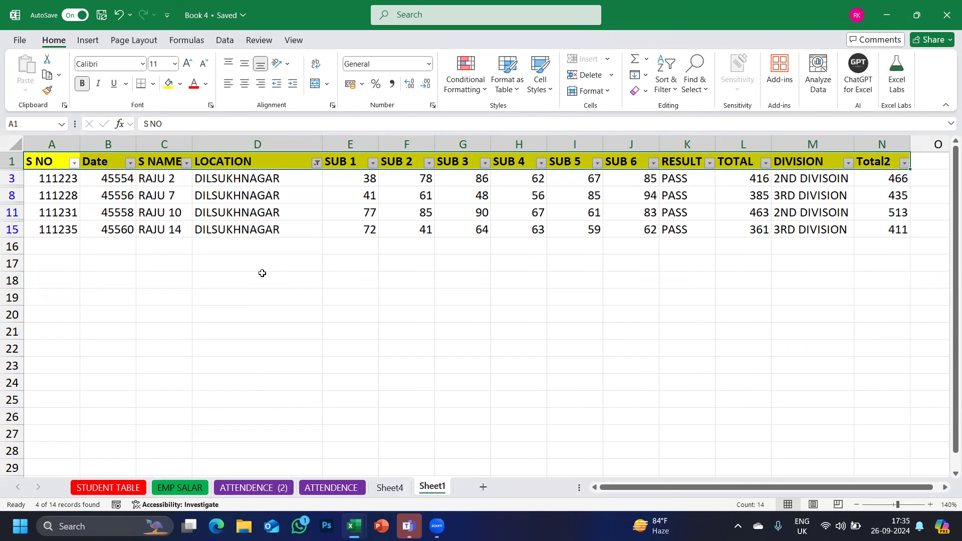
left_click(316, 163)
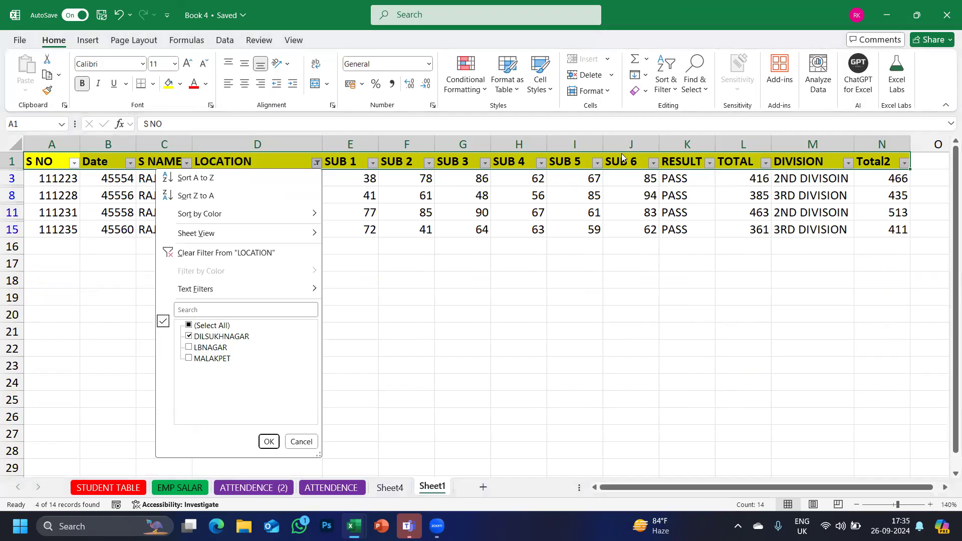
left_click(189, 326)
left_click(267, 439)
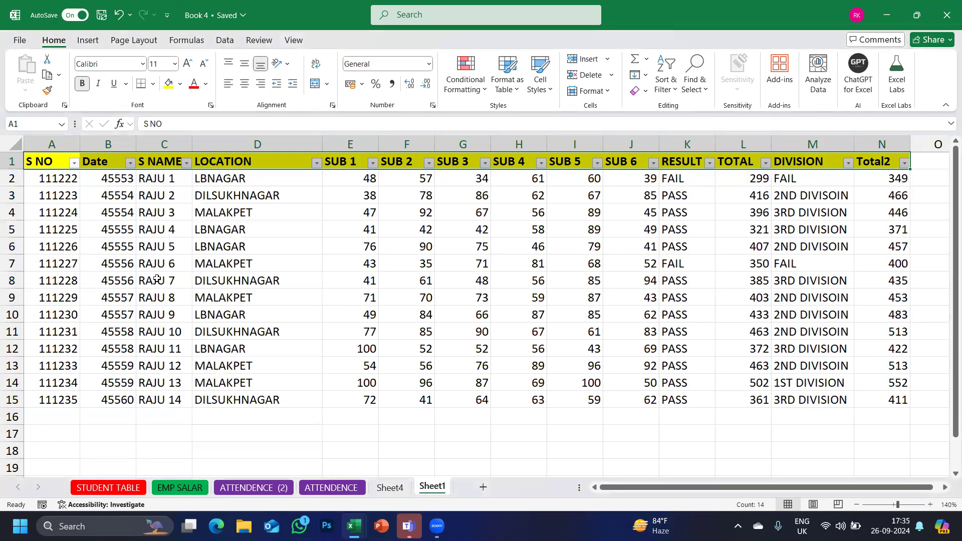
left_click(709, 162)
left_click(606, 329)
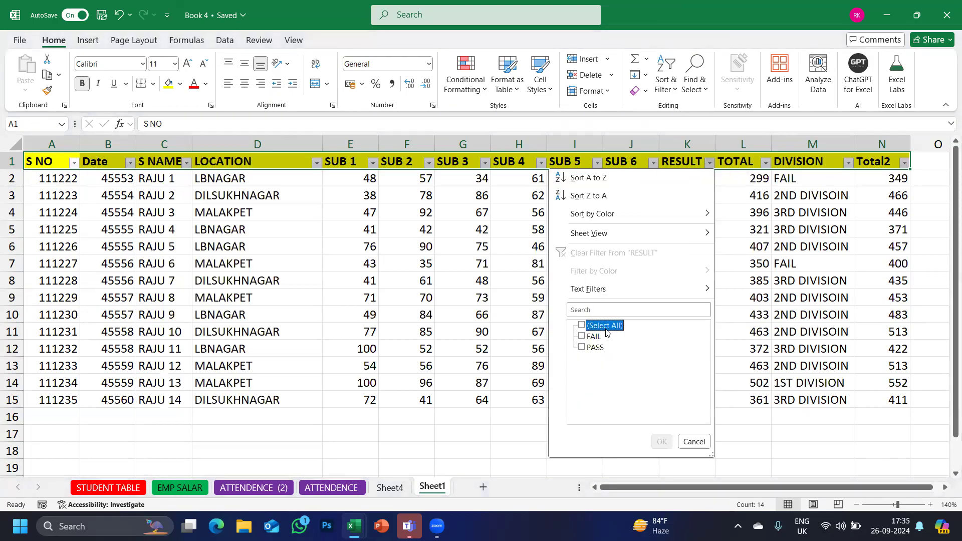
left_click(582, 347)
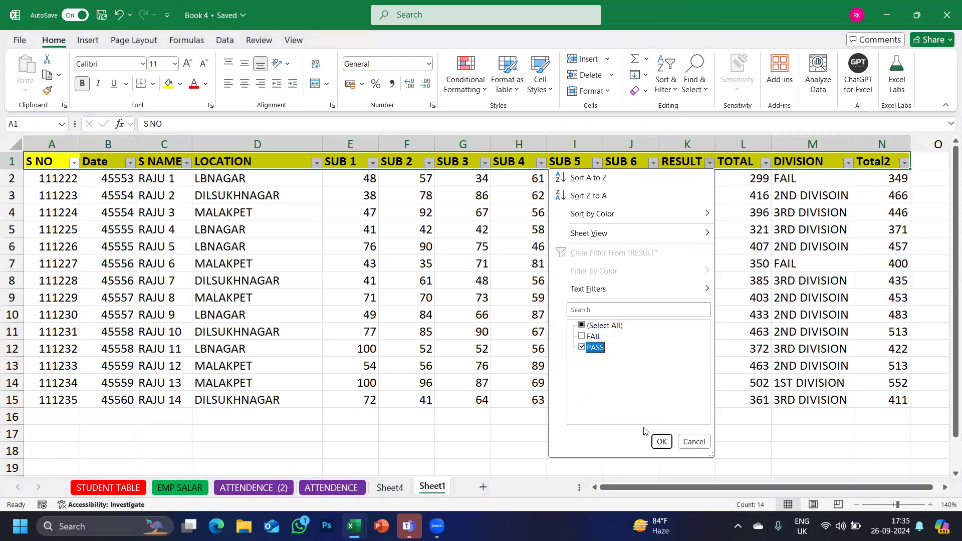
left_click(657, 441)
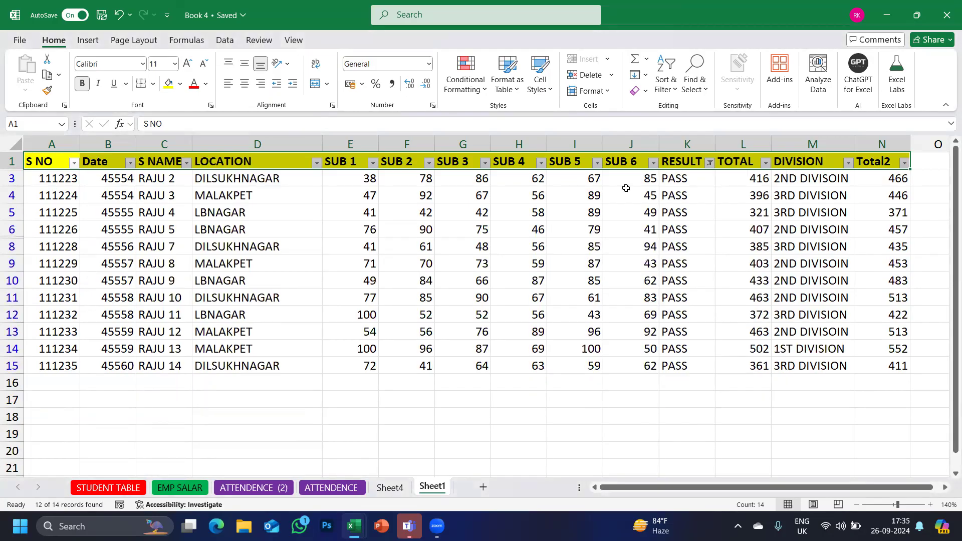
left_click_drag(676, 179, 696, 366)
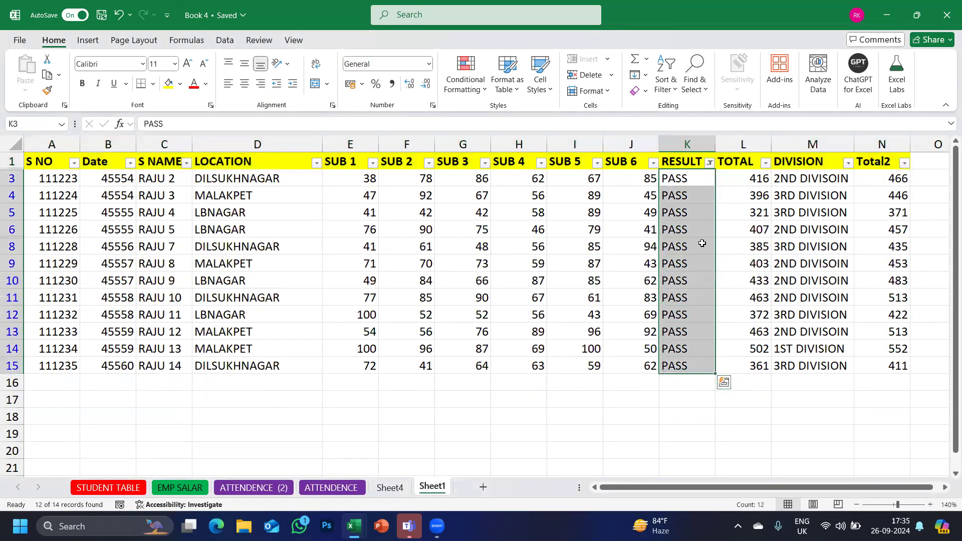
left_click(709, 162)
left_click(591, 337)
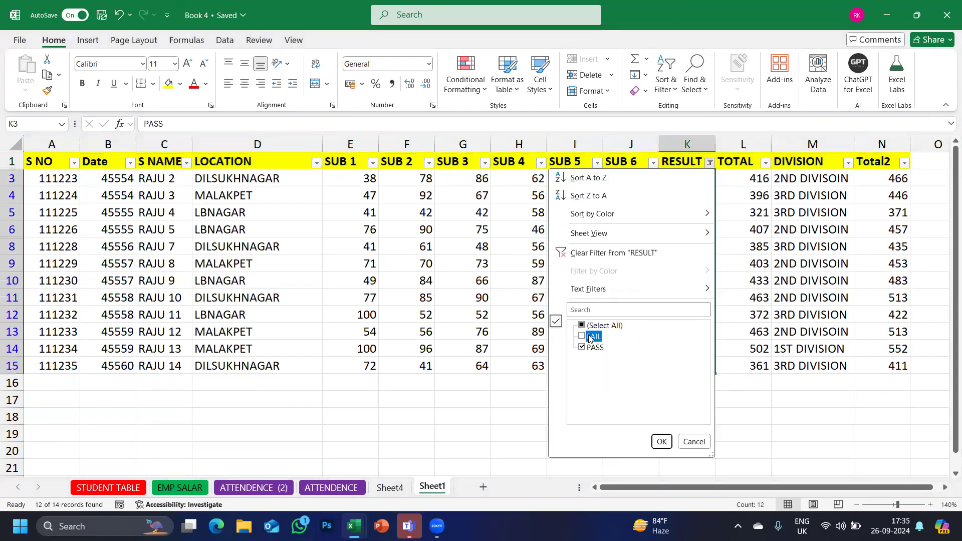
left_click(581, 349)
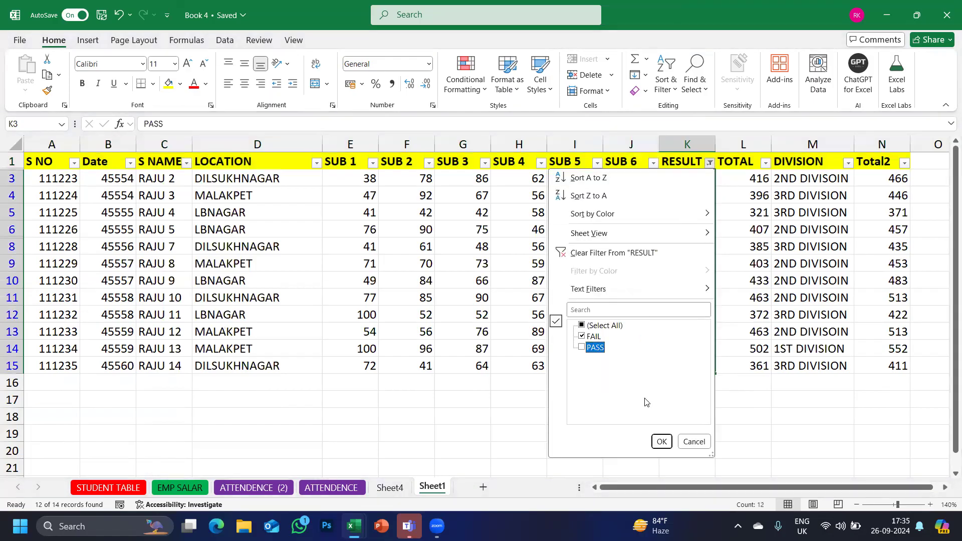
left_click(660, 441)
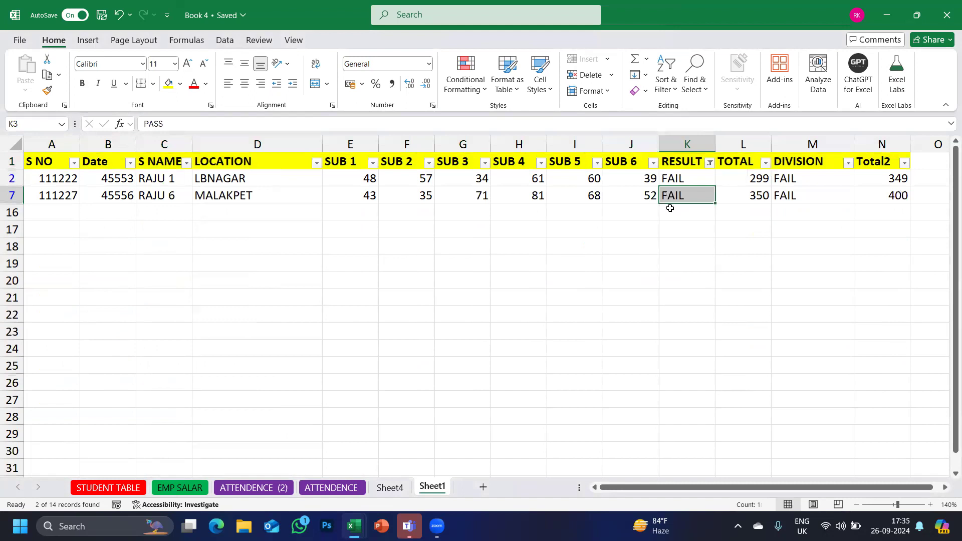
left_click(709, 164)
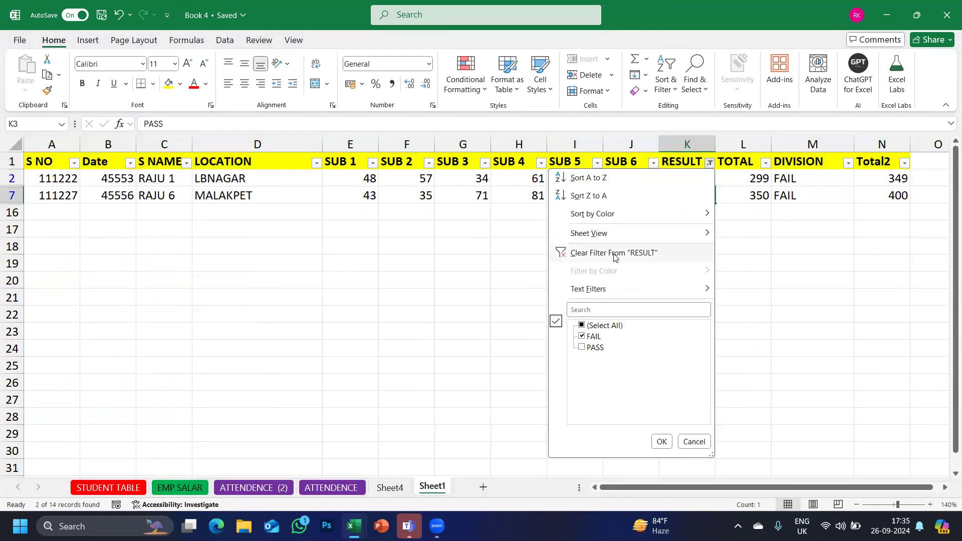
left_click(588, 253)
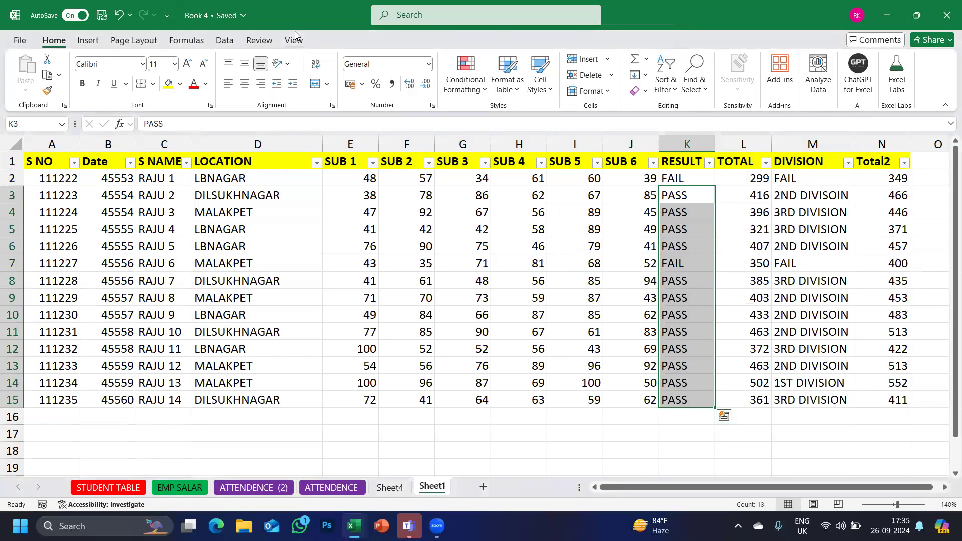
left_click(820, 174)
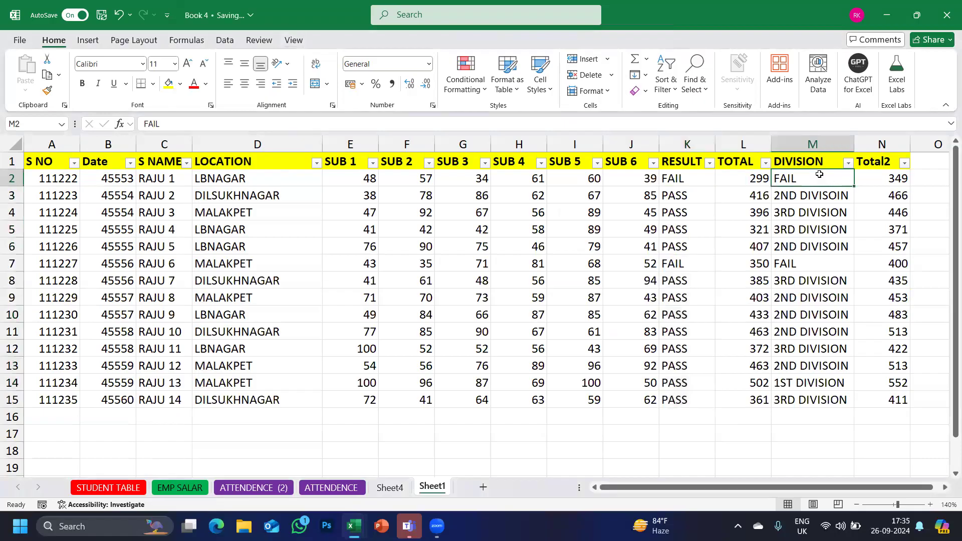
left_click(849, 164)
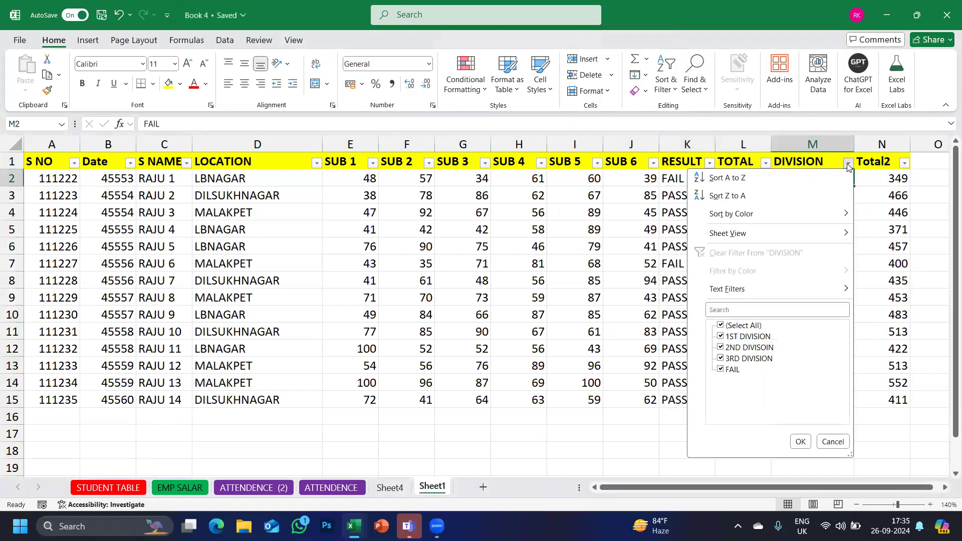
left_click(728, 327)
left_click(720, 337)
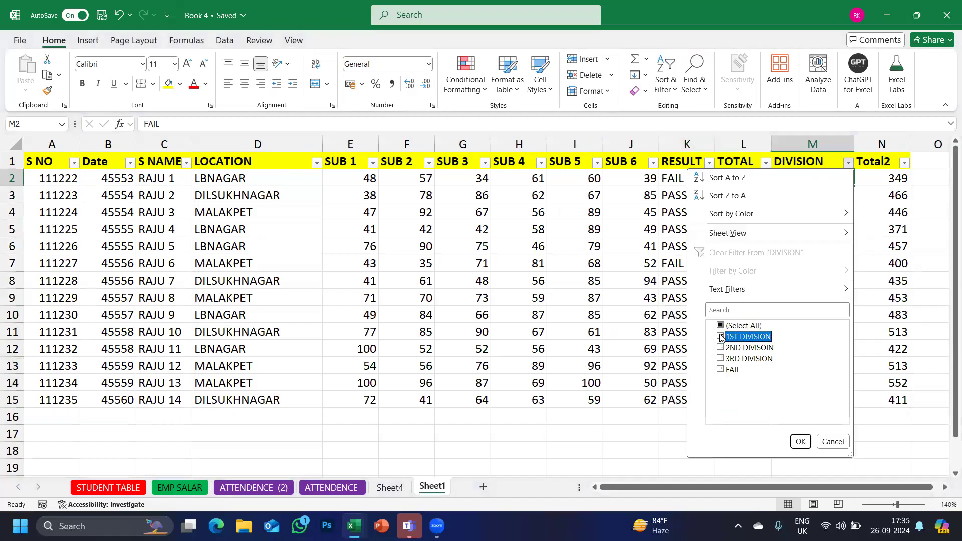
left_click(802, 444)
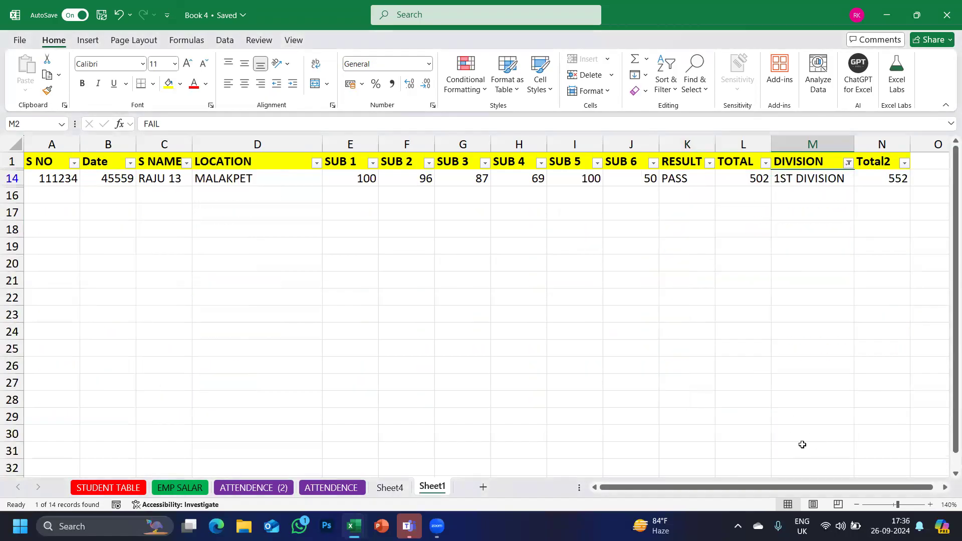
left_click(849, 164)
left_click(721, 336)
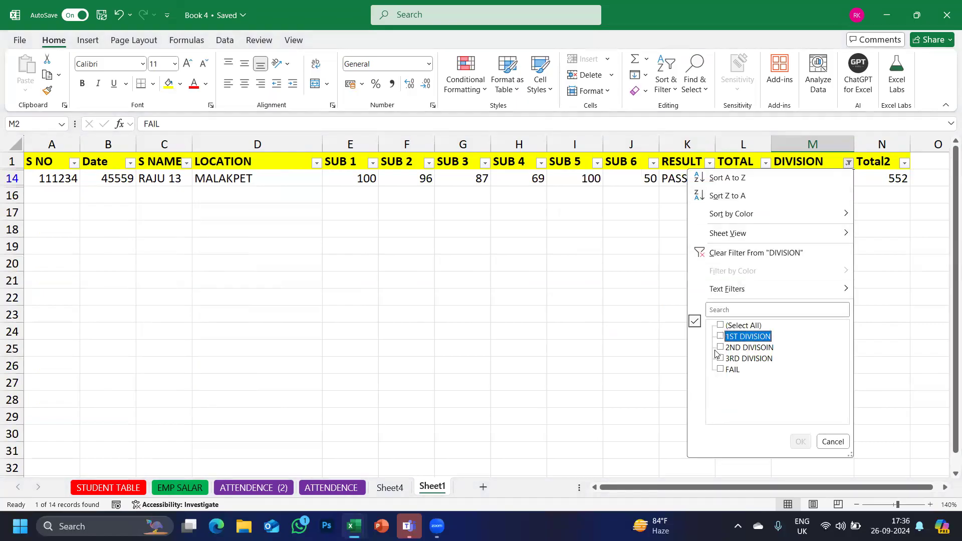
left_click(721, 348)
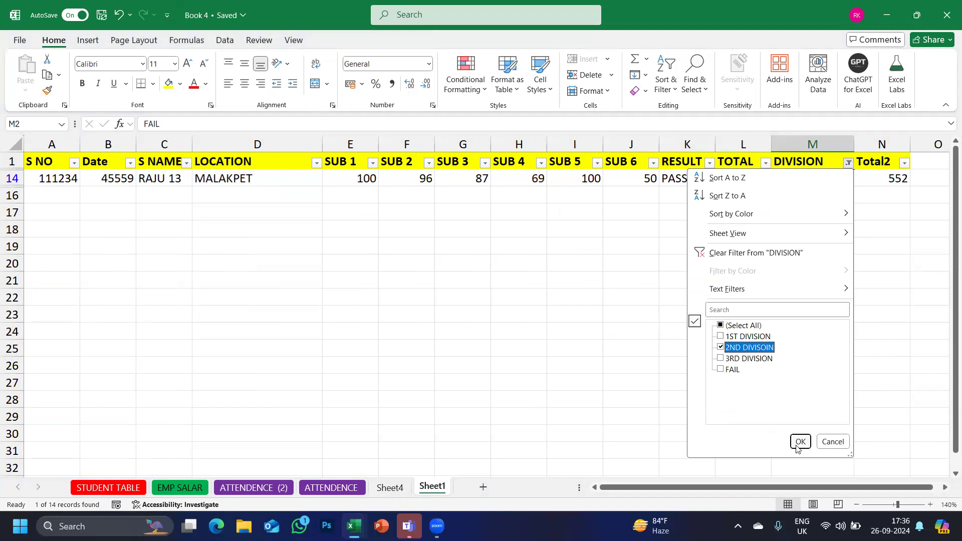
left_click(801, 441)
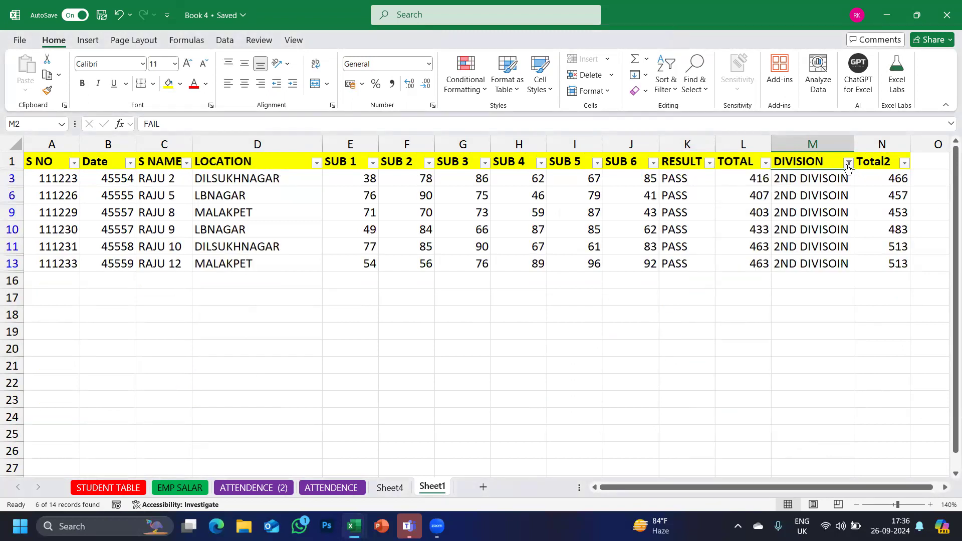
left_click(848, 163)
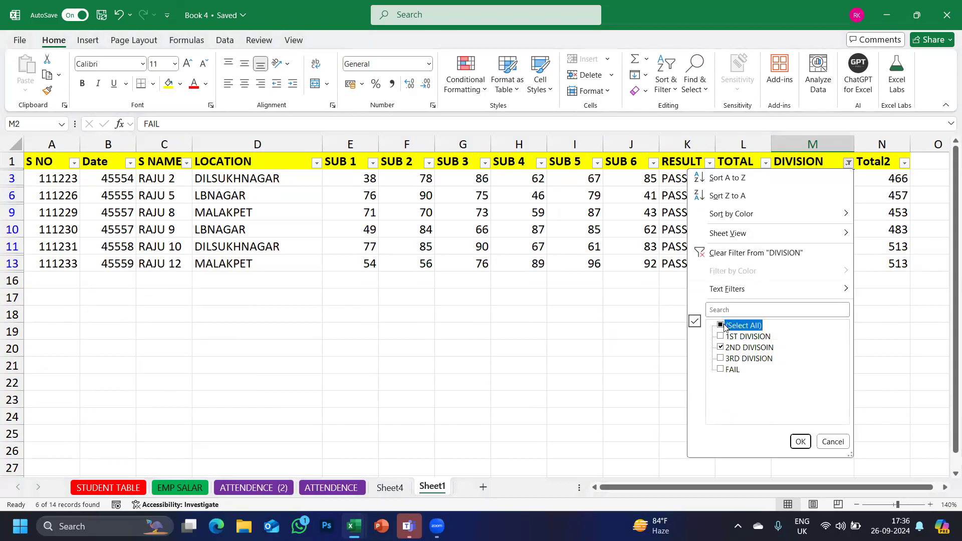
left_click(801, 442)
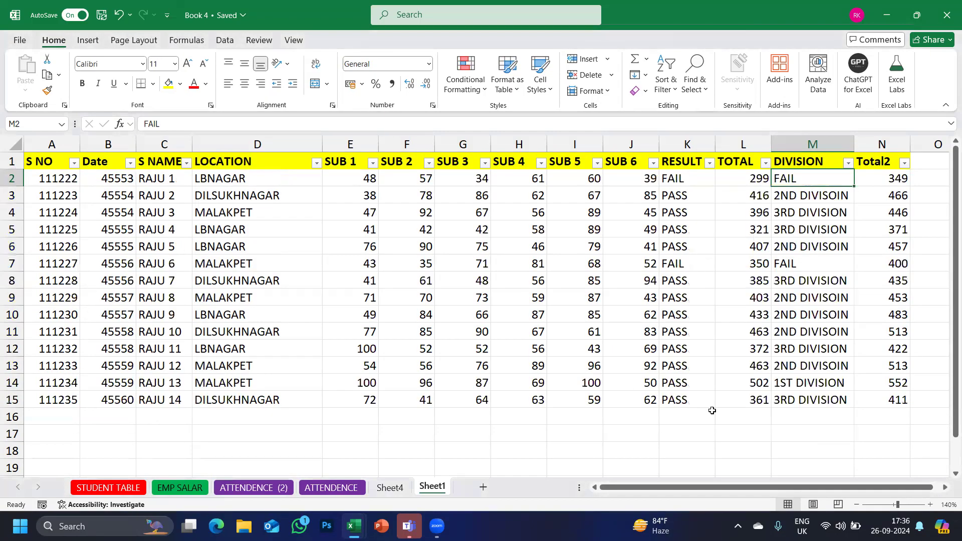
scroll(599, 369, "down", 2)
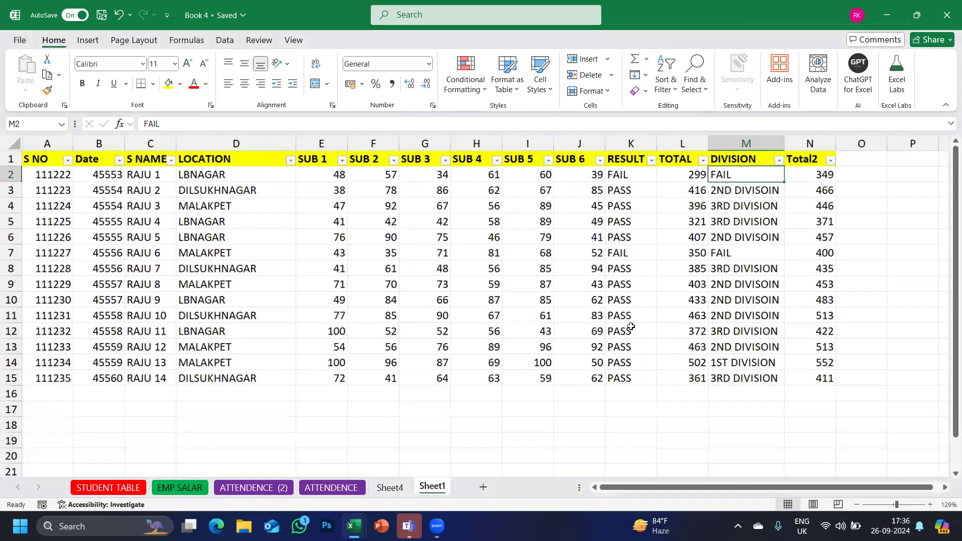
key("ctrl+n")
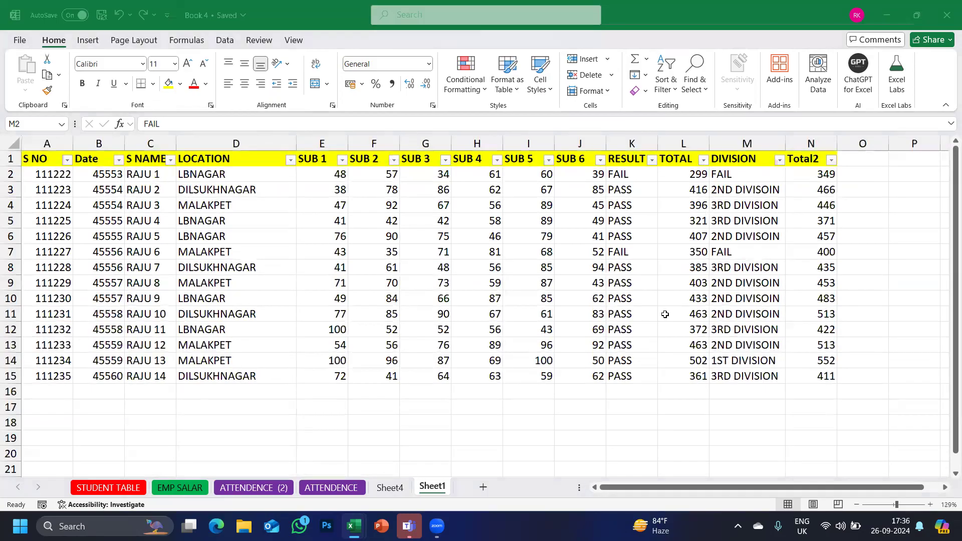
- Switch to the Data tab and select cell F13 inside the student table
left_click(226, 44)
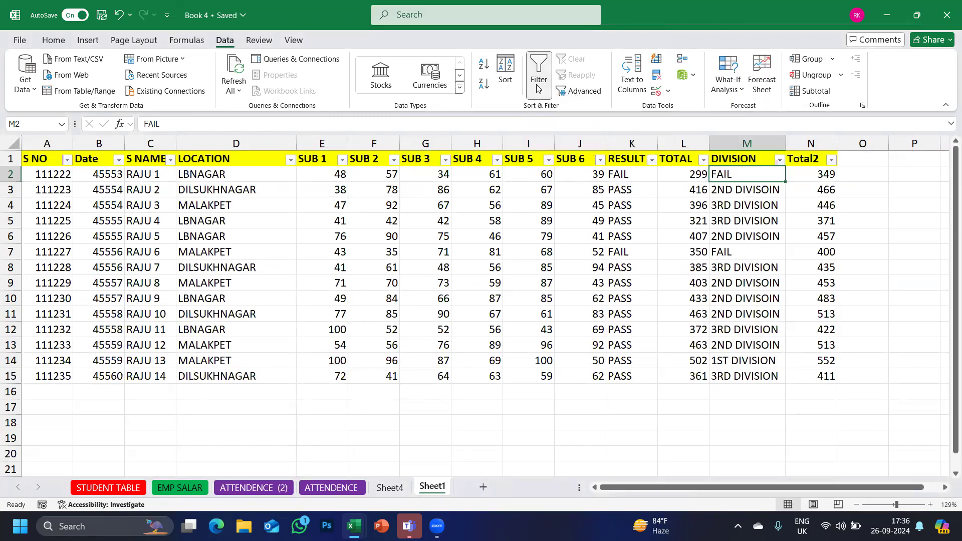
left_click(370, 343)
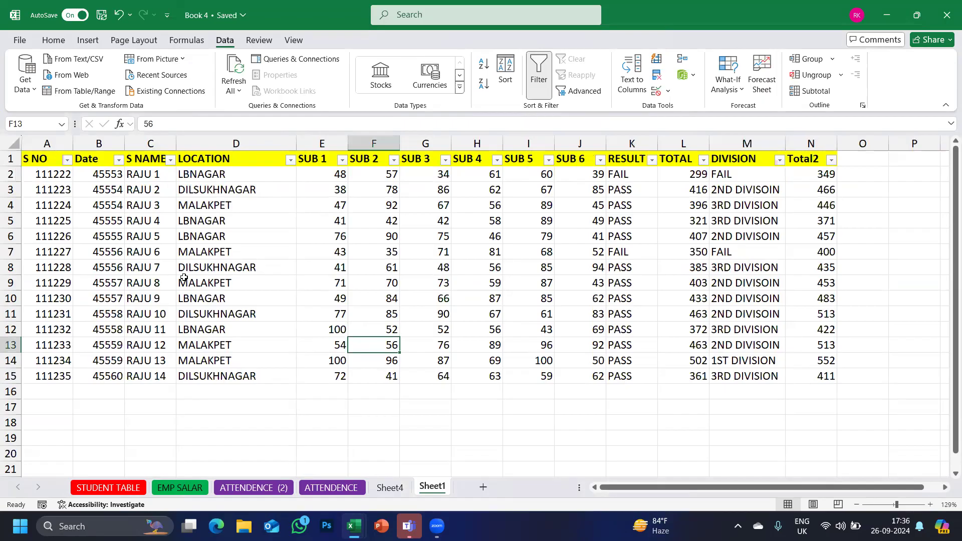
scroll(442, 370, "down", 1)
scroll(442, 371, "up", 1)
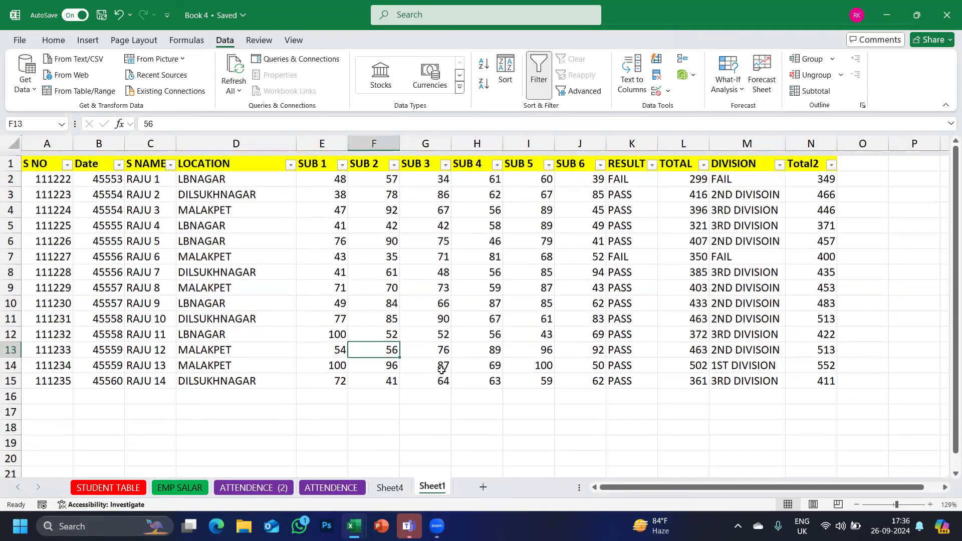
scroll(442, 371, "down", 1, "ctrl")
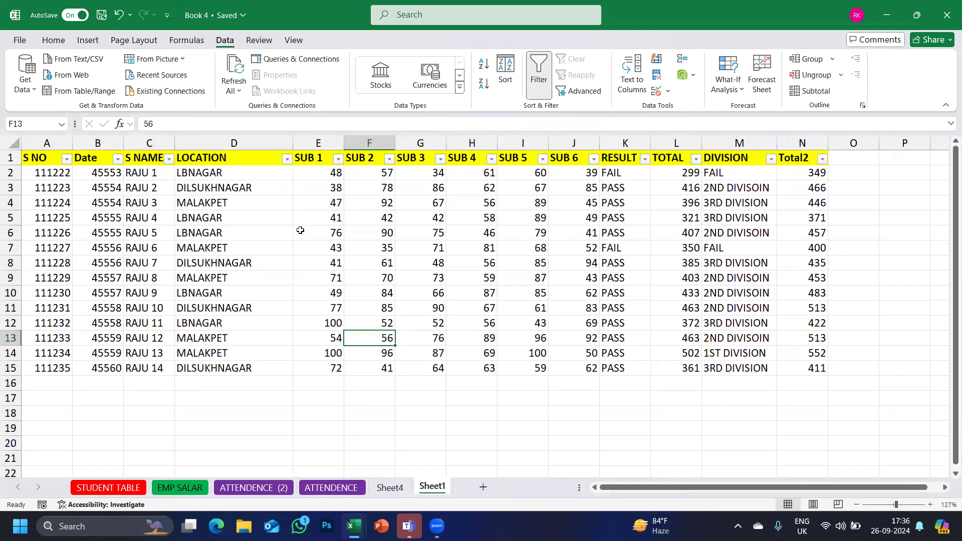
- Try the LOCATION filter checkboxes twice, cancelling both times so all 14 records stay, then select P2
left_click(287, 161)
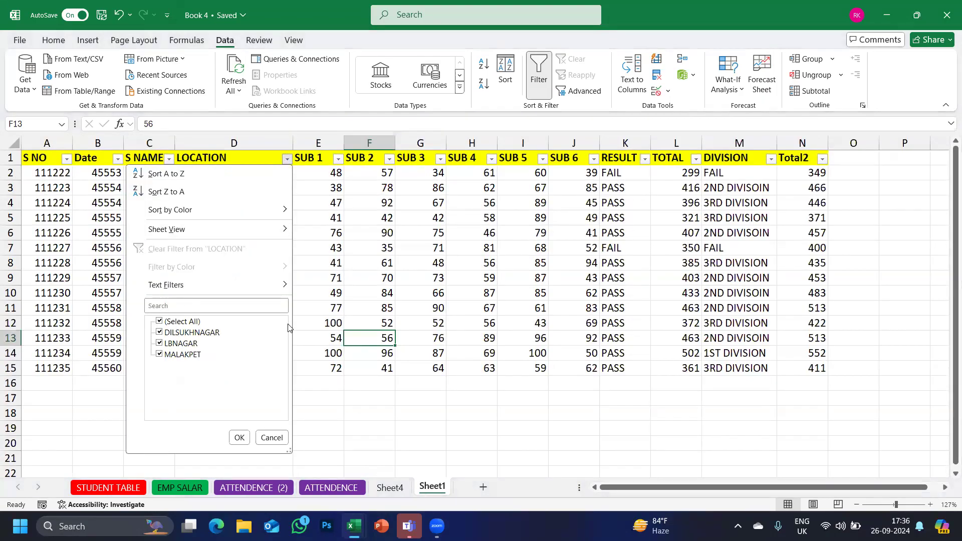
left_click(160, 322)
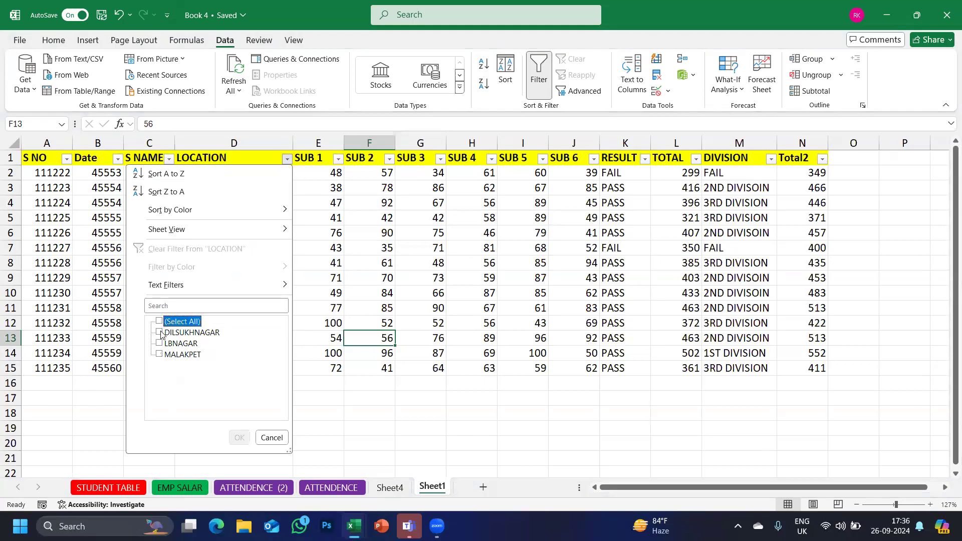
left_click(160, 333)
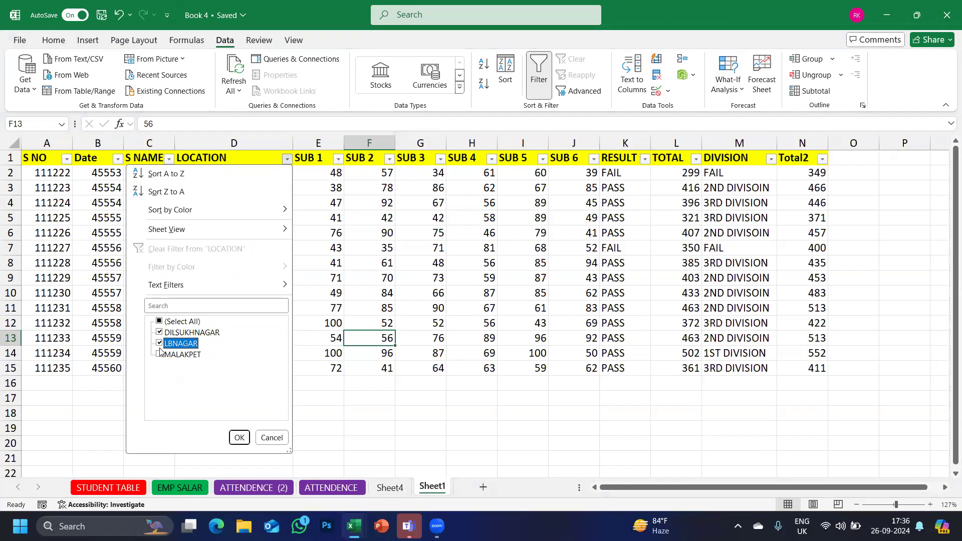
left_click(160, 354)
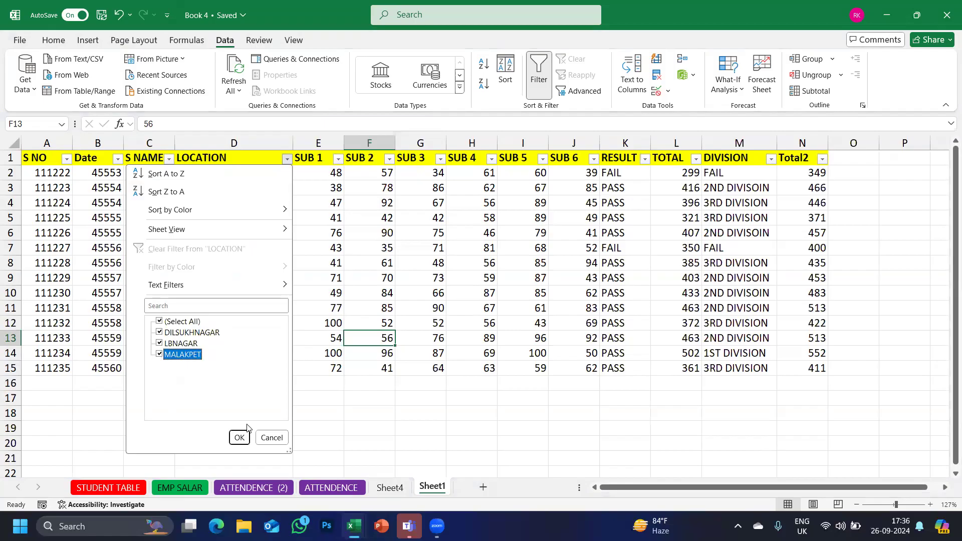
left_click(271, 437)
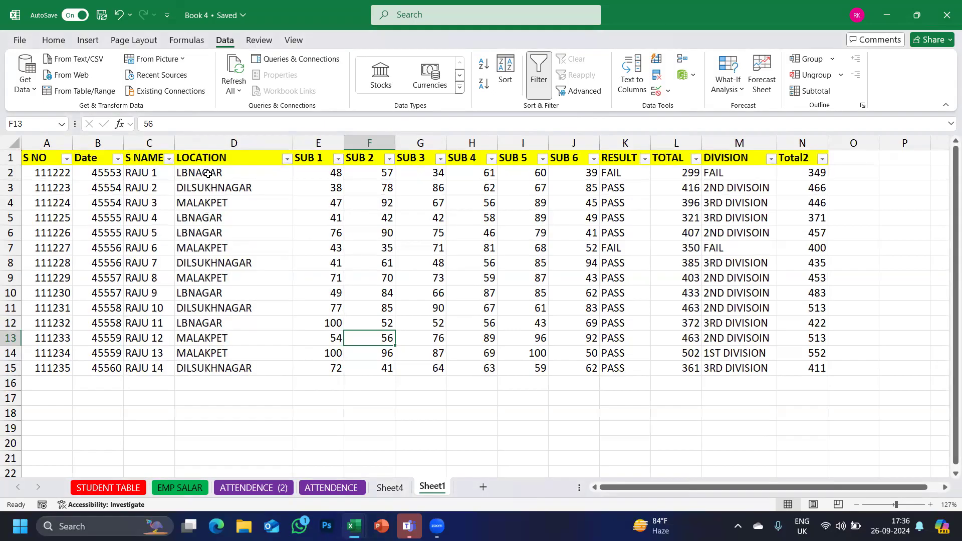
left_click(208, 173)
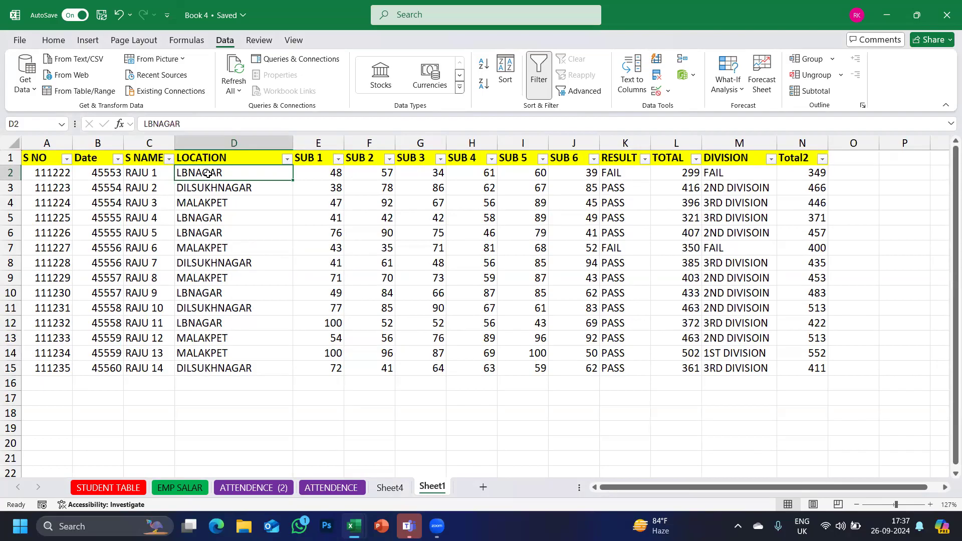
left_click(287, 159)
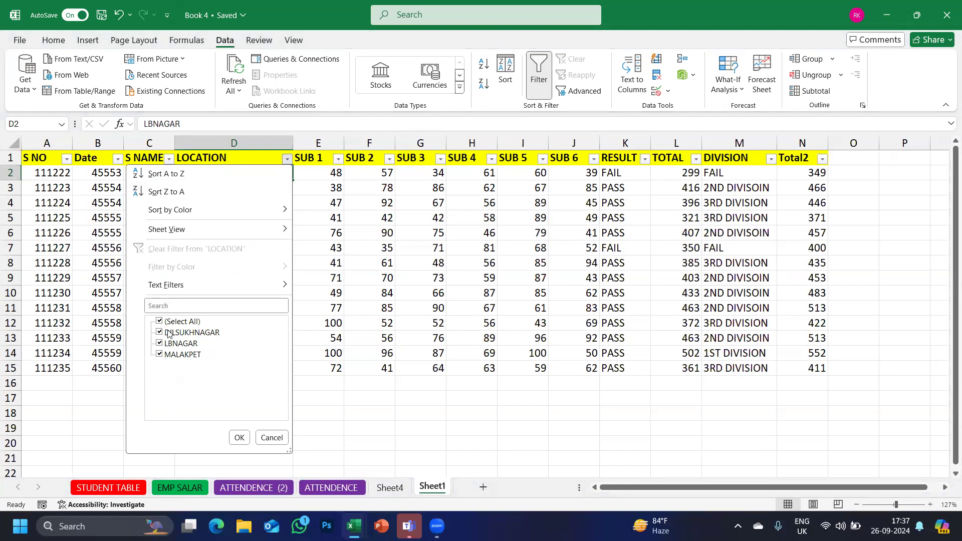
left_click(271, 438)
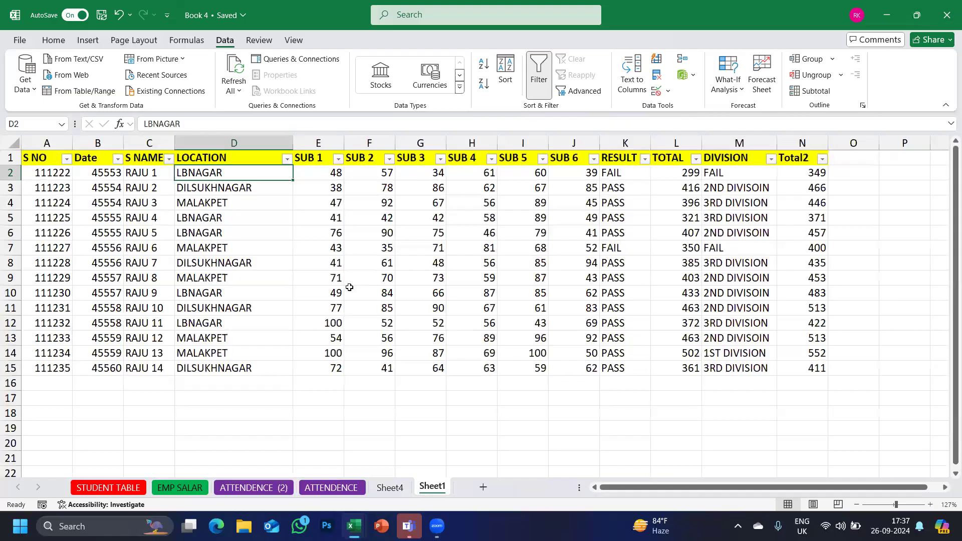
left_click(893, 170)
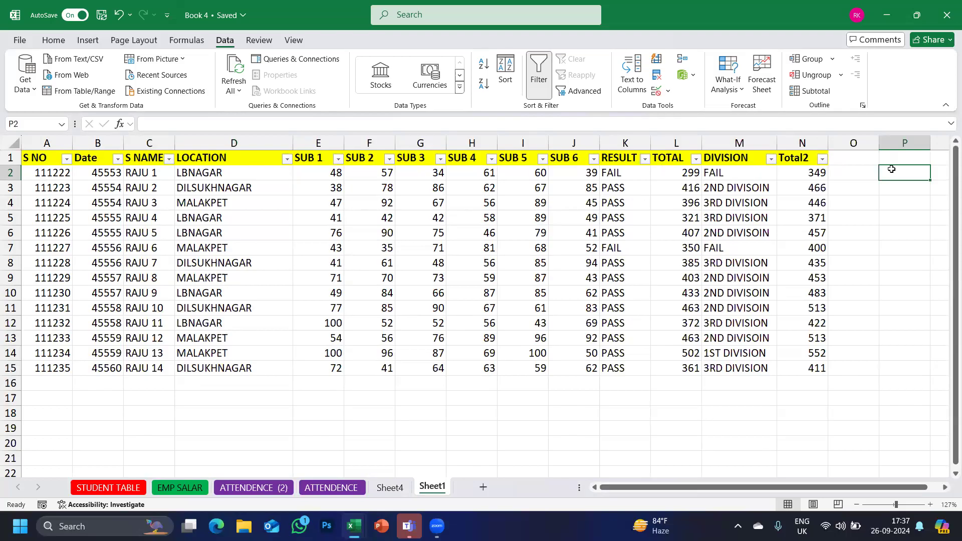
- Enter LOCATION in P2 and LBNAGAR in P3, widening column P to fit
type("LOCATION")
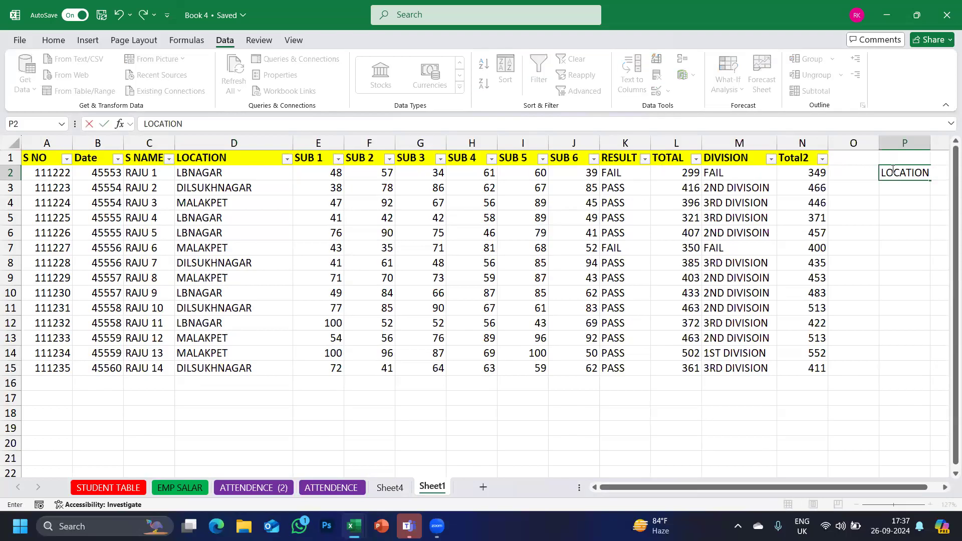
key("Return")
type("LBA")
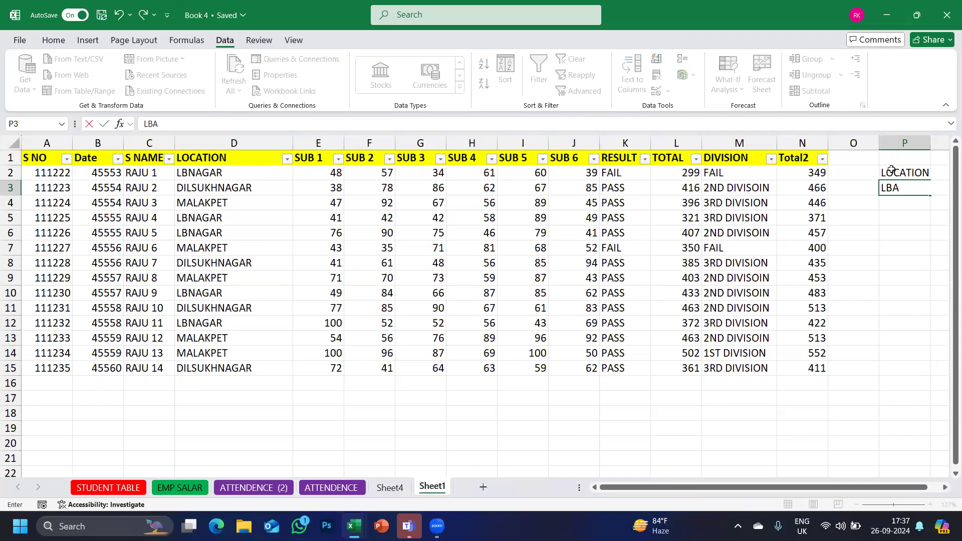
key("BackSpace")
type("NAGAR")
key("Return")
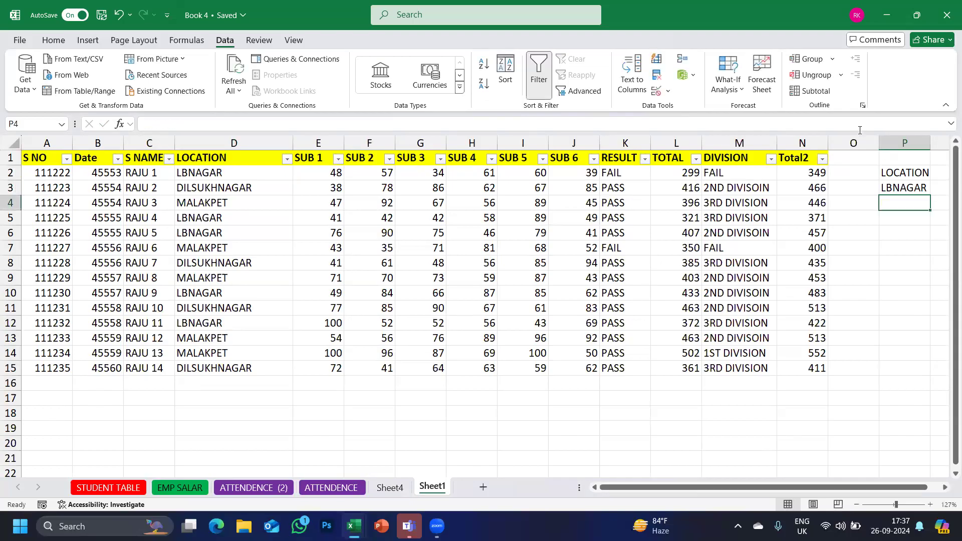
left_click_drag(930, 144, 949, 143)
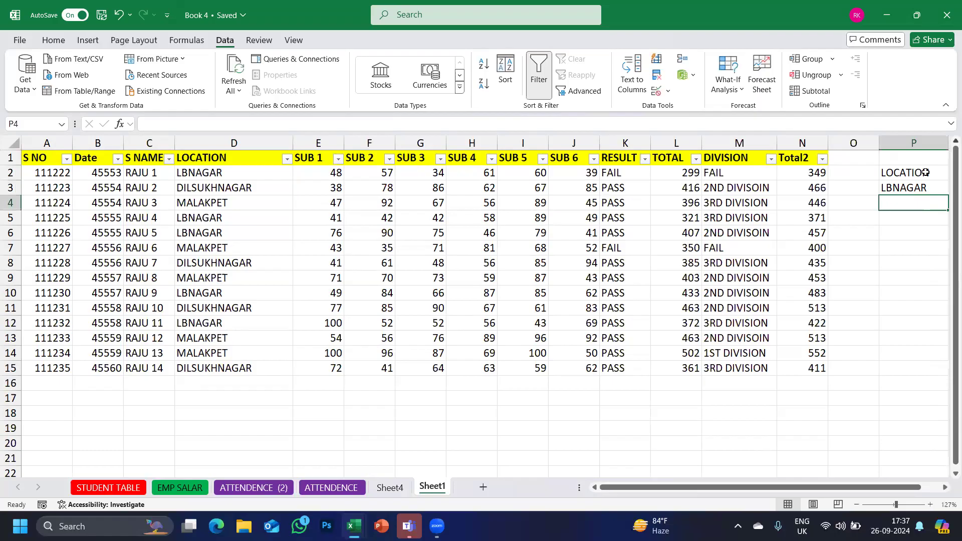
- Check the P2:P3 criteria cells, then select the student table from A1
left_click(916, 174)
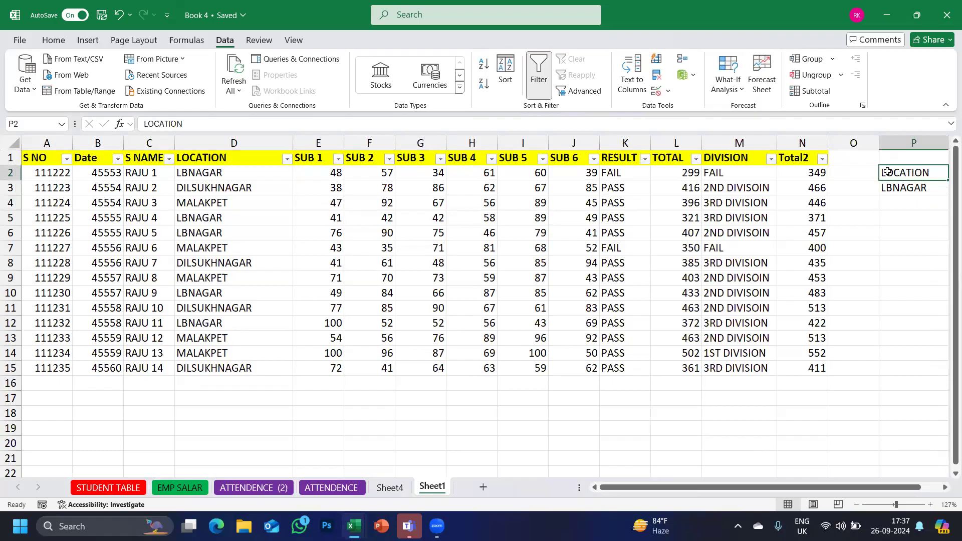
left_click(905, 190)
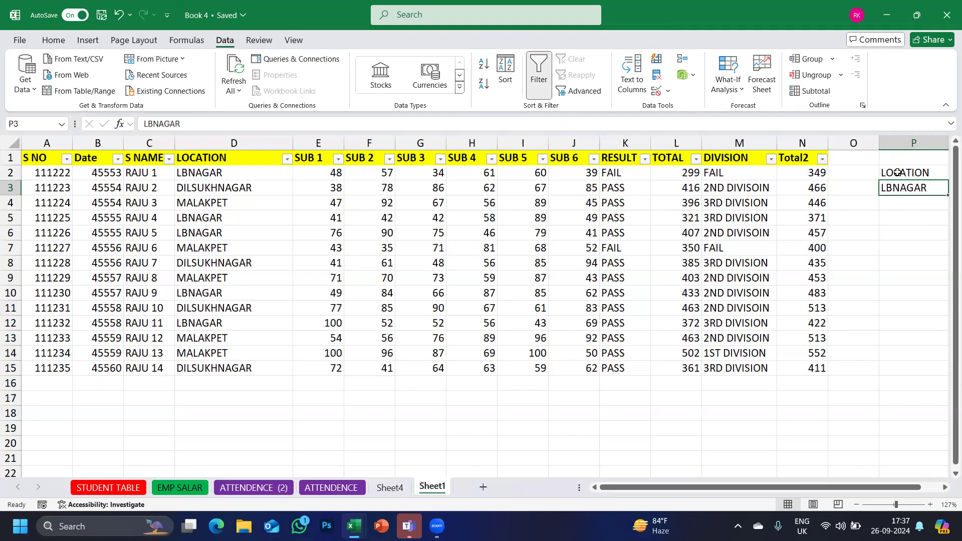
left_click(902, 171)
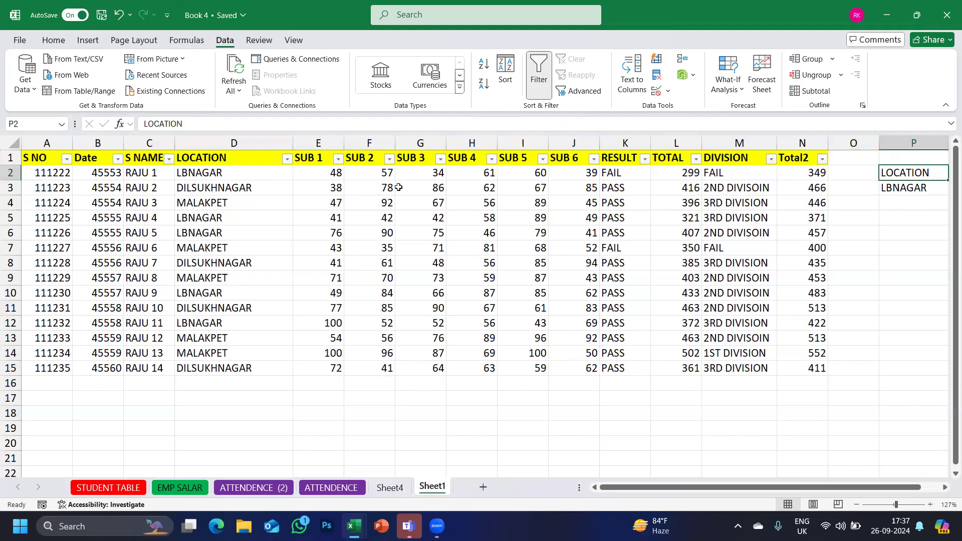
left_click_drag(35, 158, 798, 366)
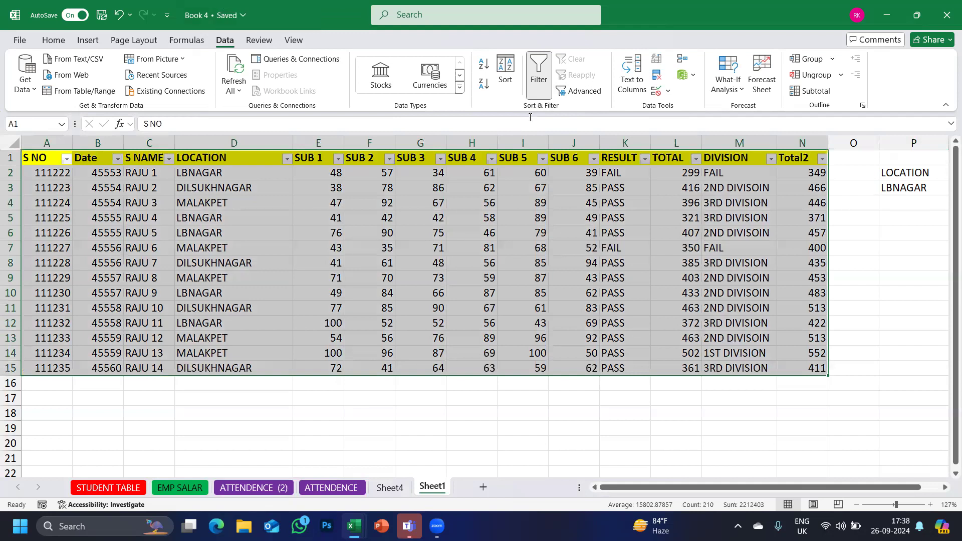
left_click(580, 93)
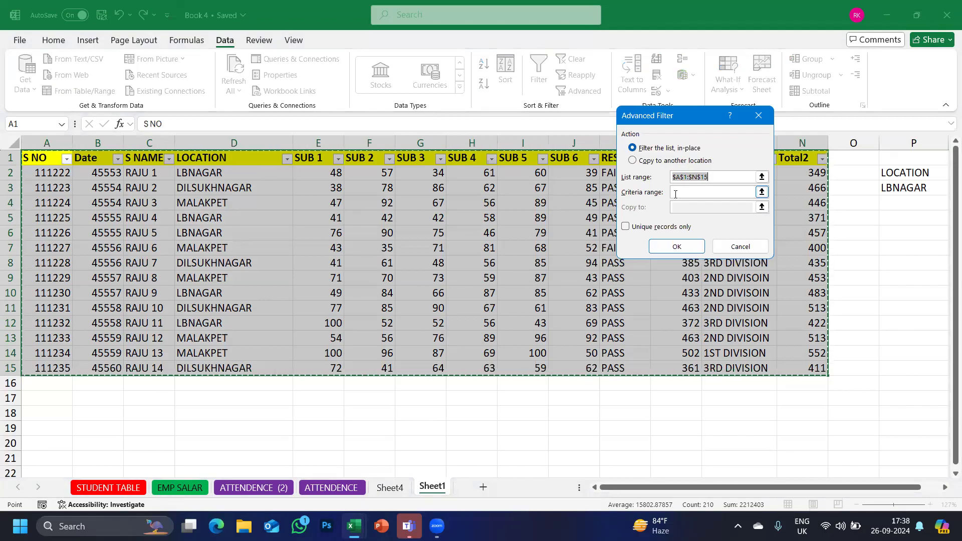
left_click(674, 193)
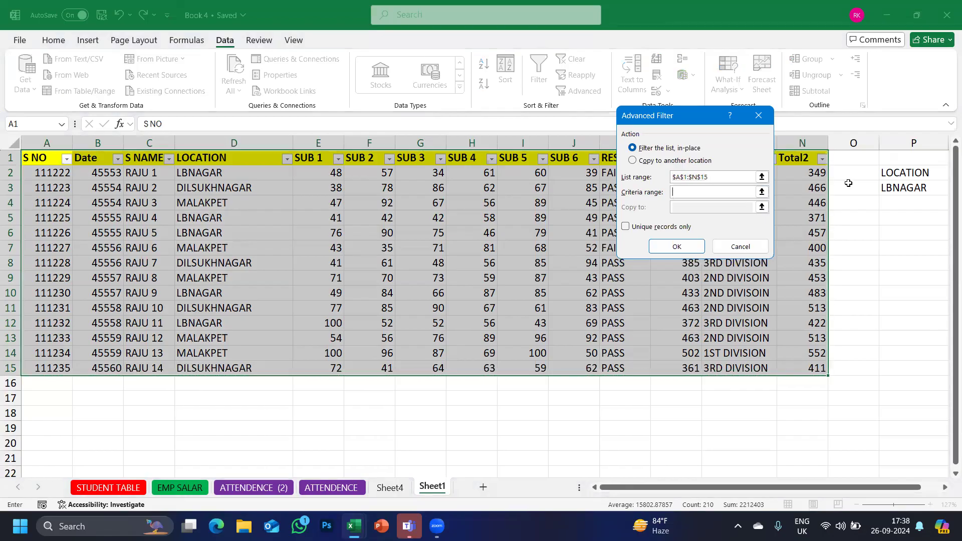
left_click_drag(897, 176, 900, 184)
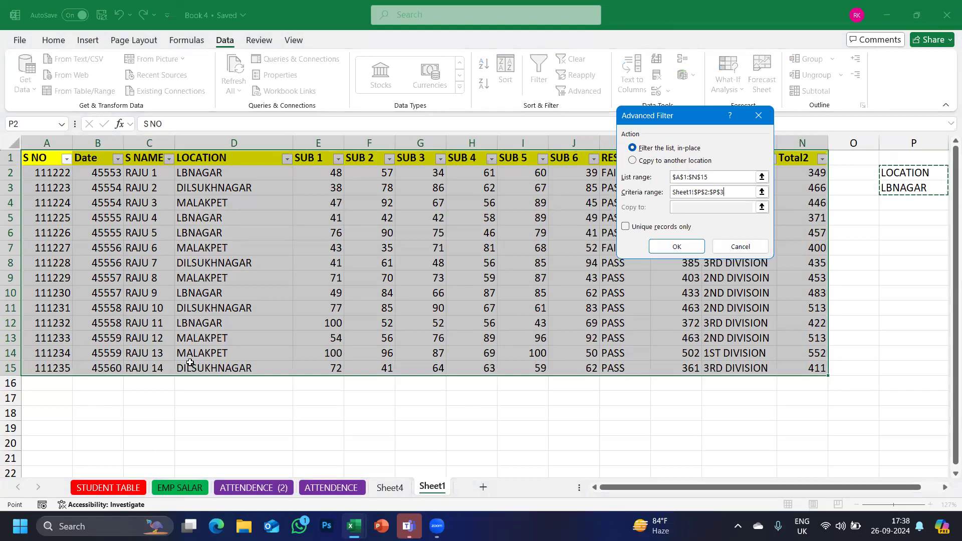
left_click(624, 226)
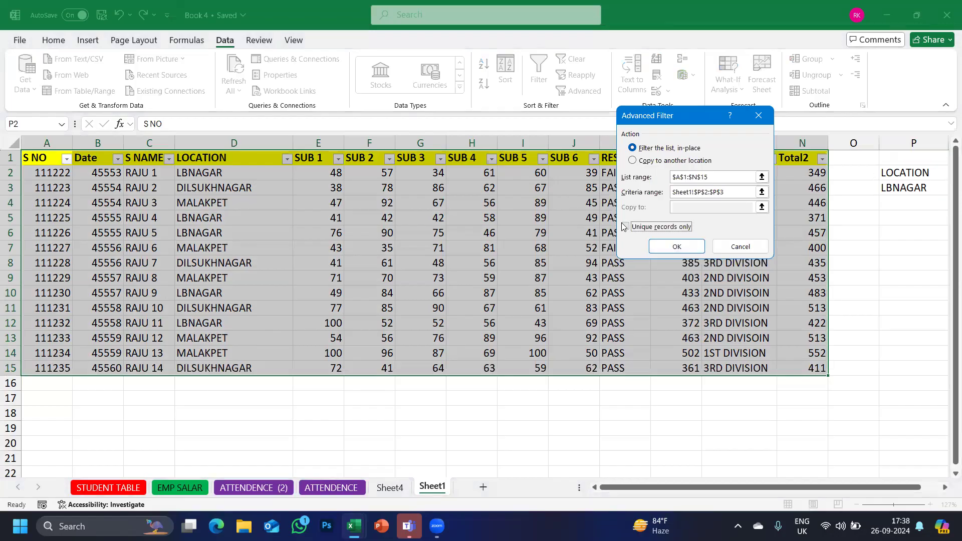
left_click(674, 245)
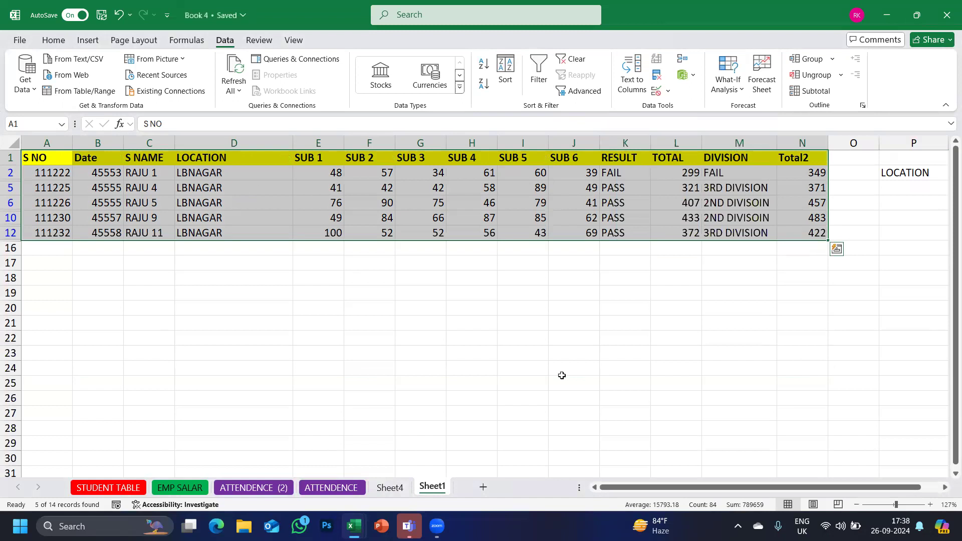
key("ctrl+shift+l")
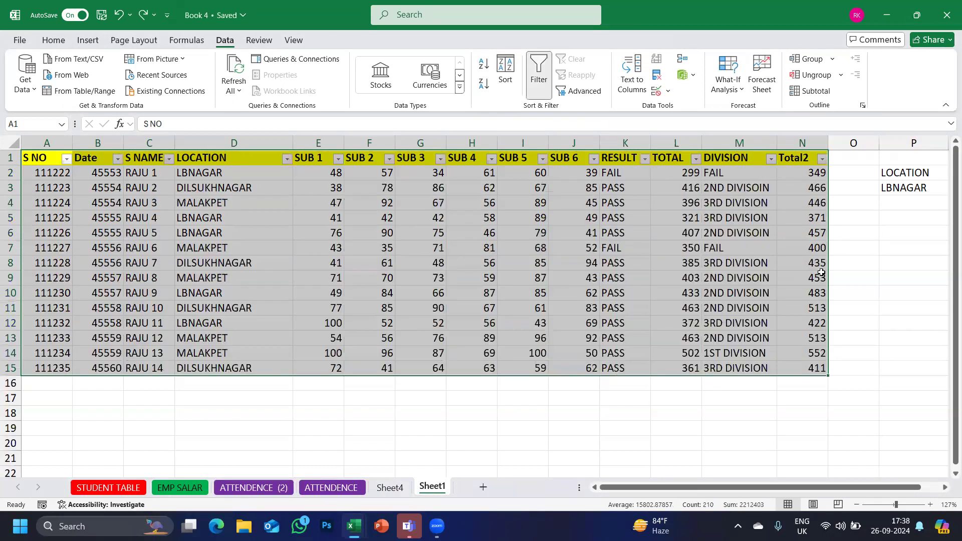
- Replace the P3 criterion with DILSUKHNAGAR
left_click(933, 189)
type("DIL")
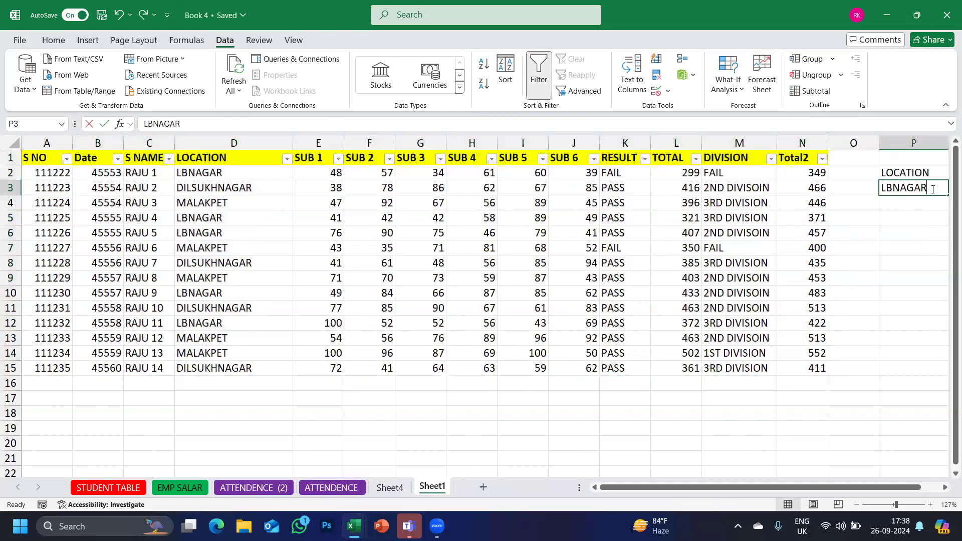
type("SUKHNAFAR")
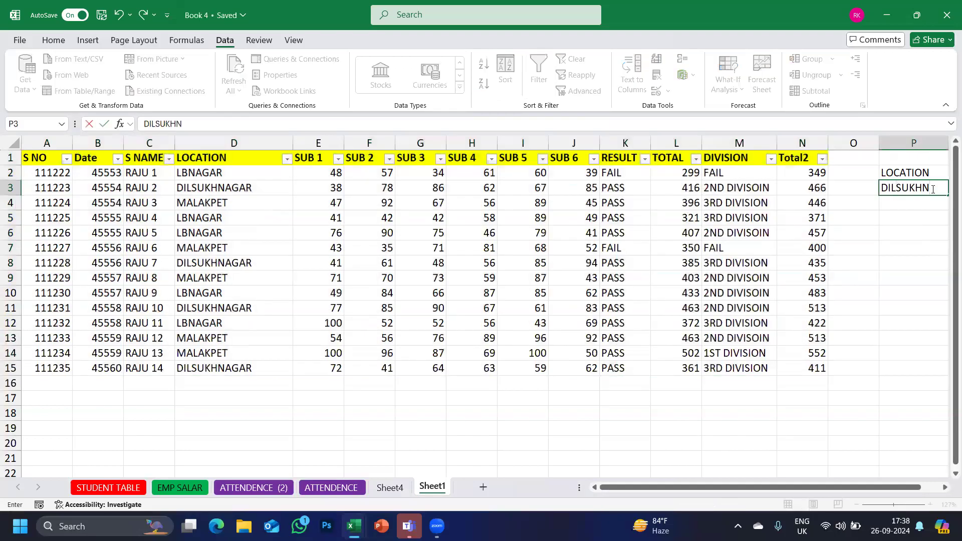
key("BackSpace")
key("BackSpace")
key("BackSpace")
type("GAR")
key("Return")
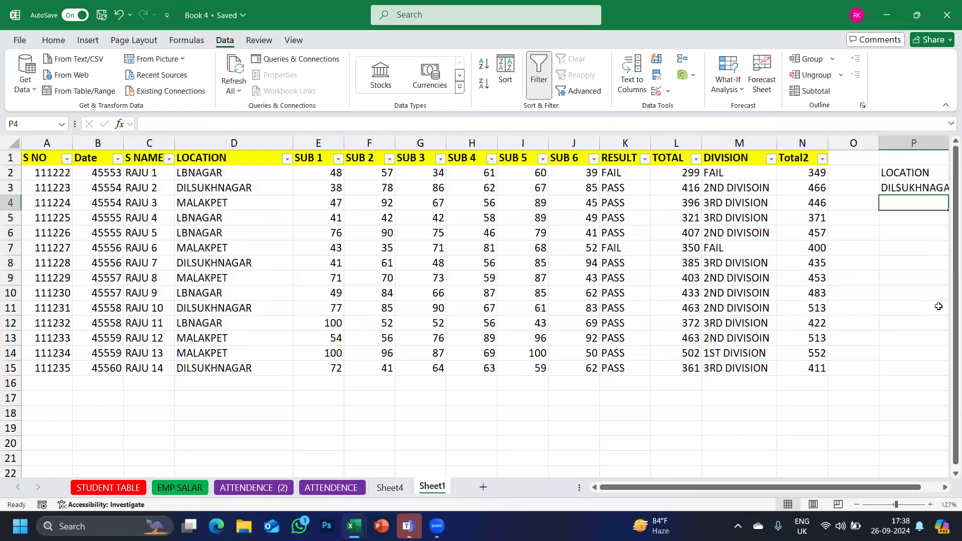
- Advanced Filter the table with criteria range $P$2:$P$3 and unique records only, leaving 4 rows
left_click_drag(47, 158, 816, 369)
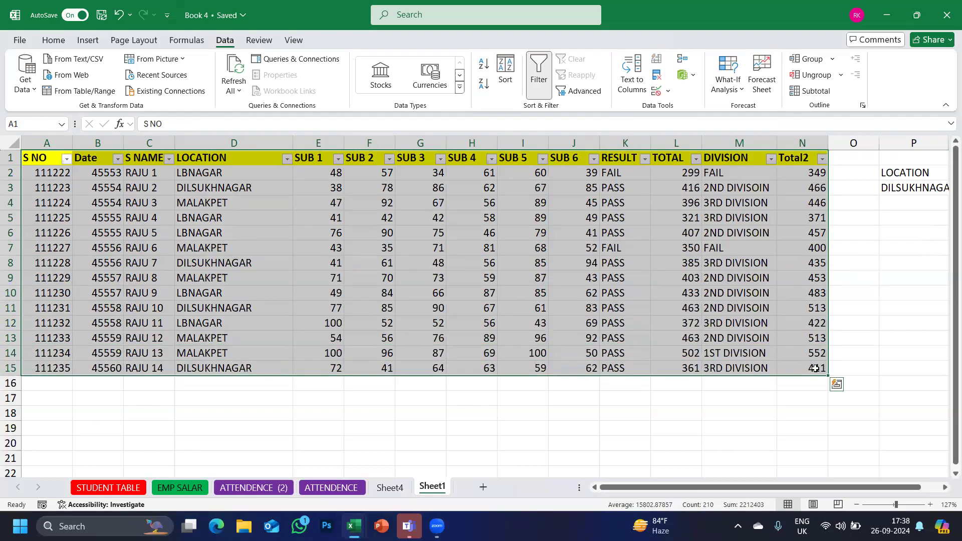
left_click(581, 91)
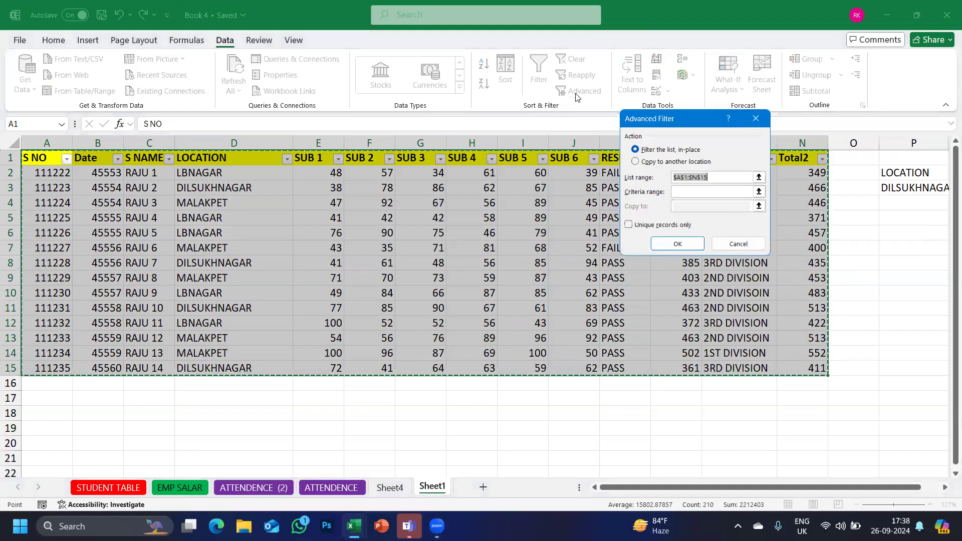
key("Escape")
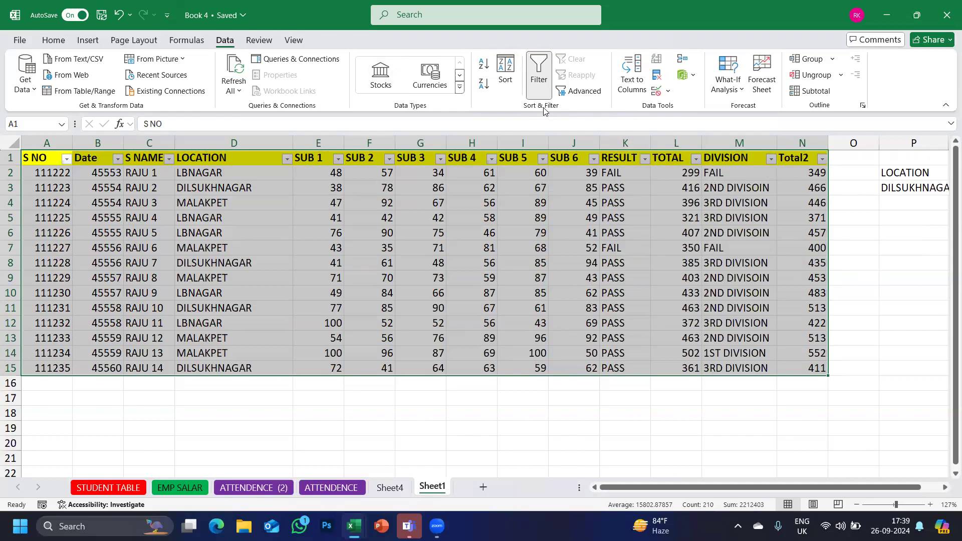
left_click(582, 90)
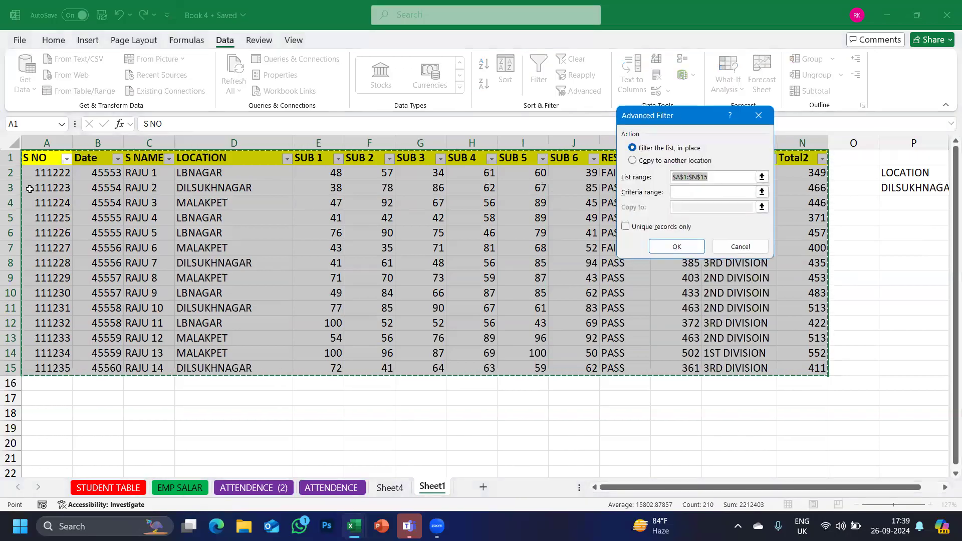
left_click(695, 193)
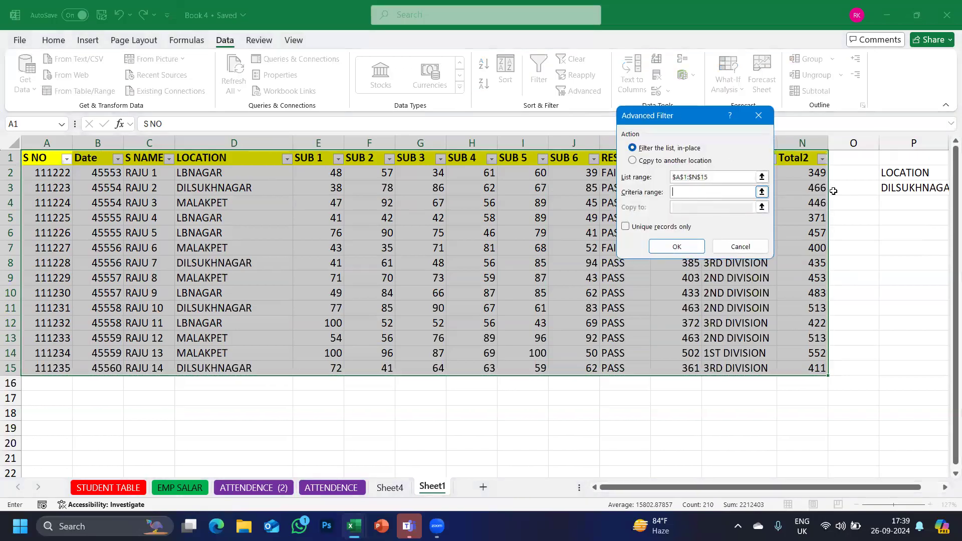
left_click(899, 177)
left_click_drag(898, 177, 898, 190)
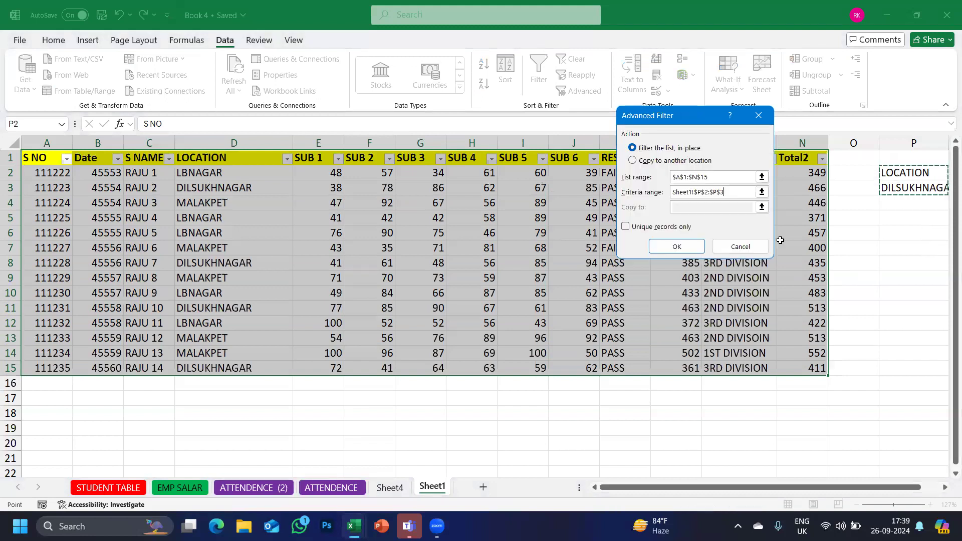
left_click(626, 227)
left_click(669, 245)
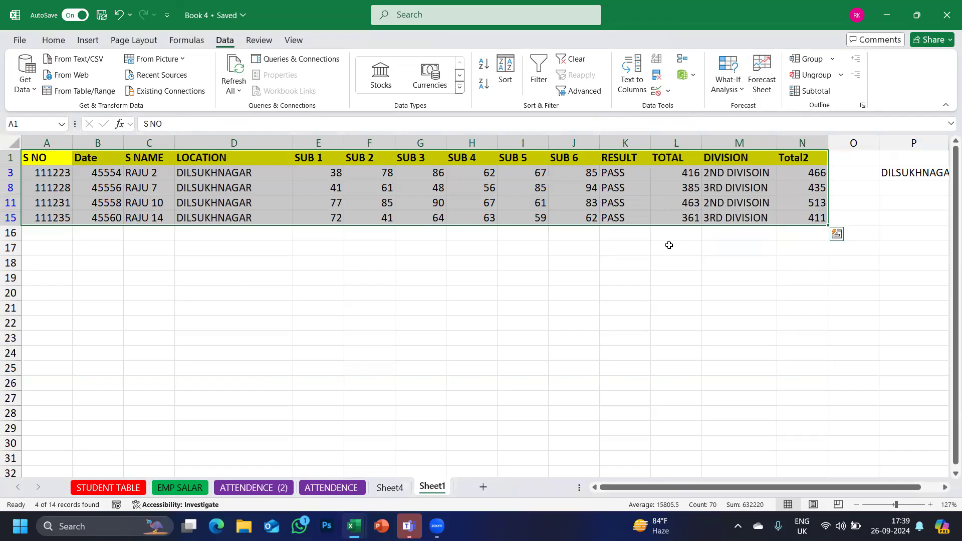
- Clear the active filter on the marks table so all 14 student rows reappear
left_click(574, 59)
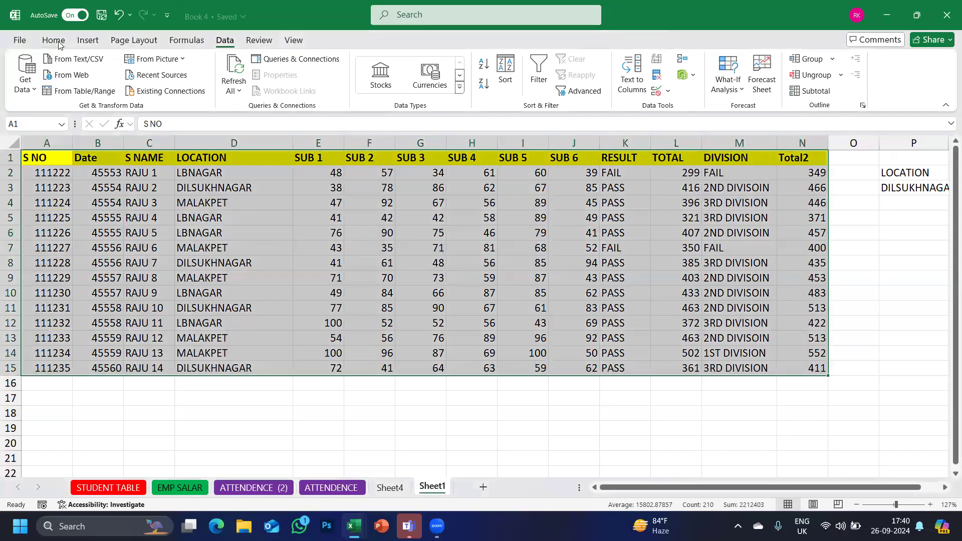
left_click(54, 40)
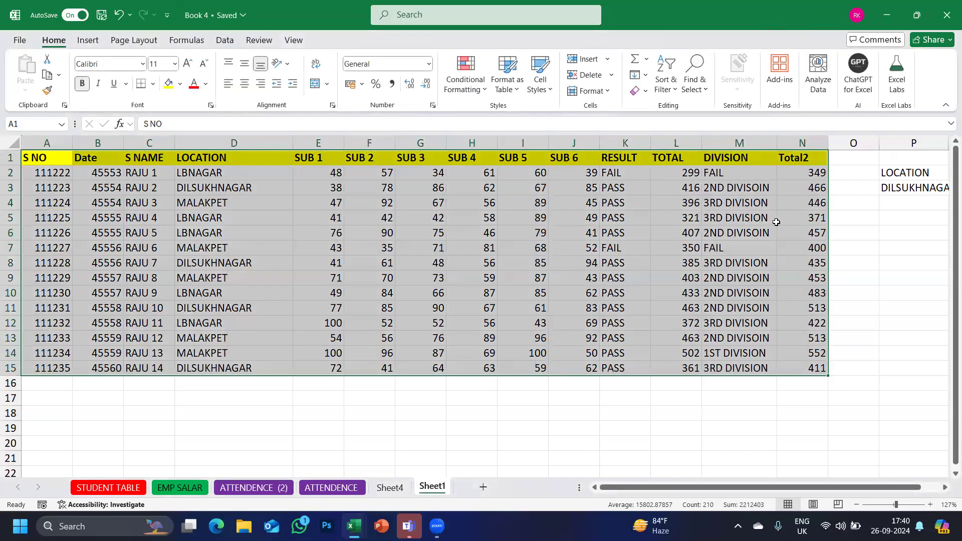
left_click(641, 91)
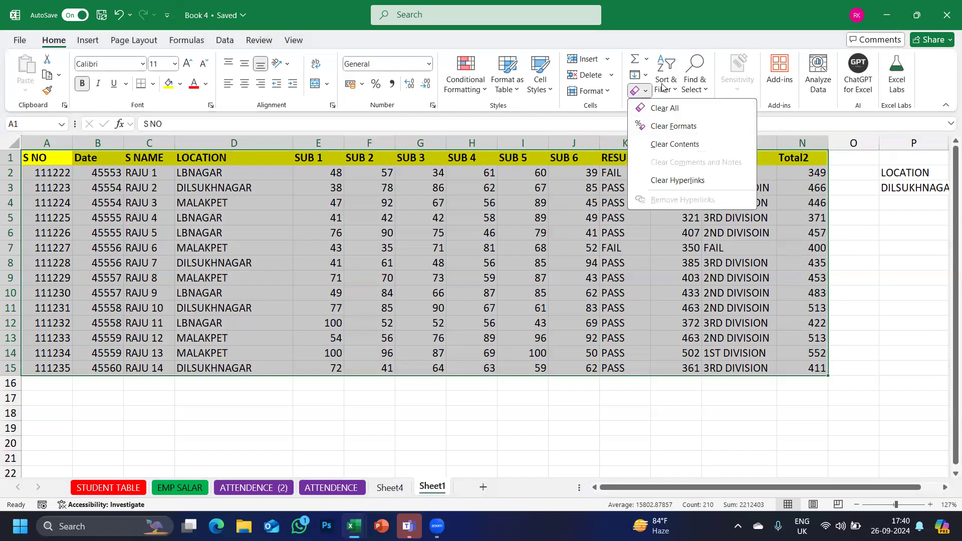
left_click(662, 86)
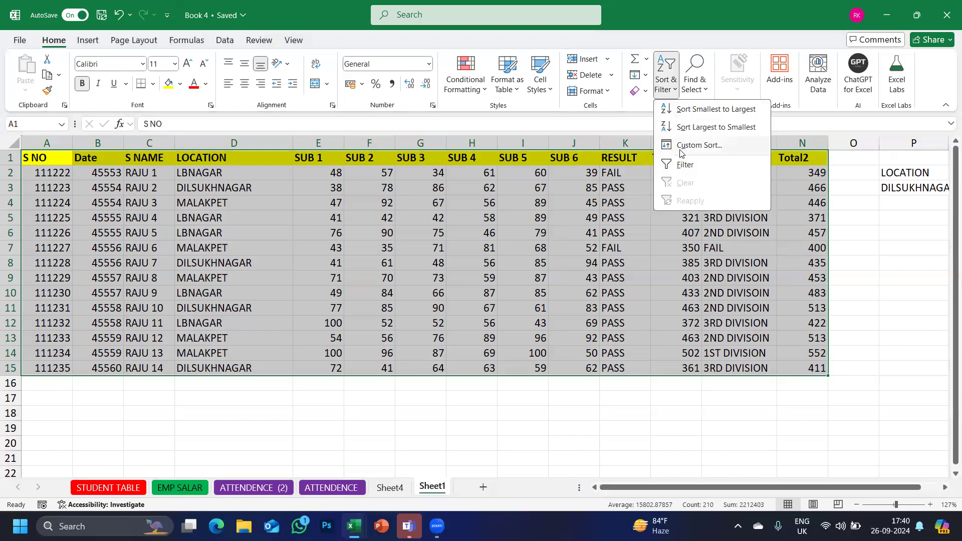
left_click(225, 40)
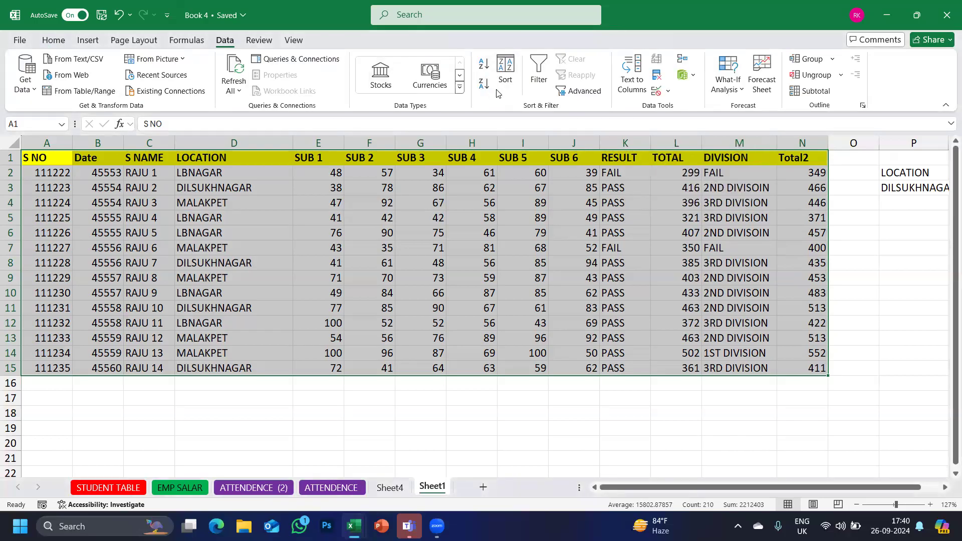
left_click(385, 337)
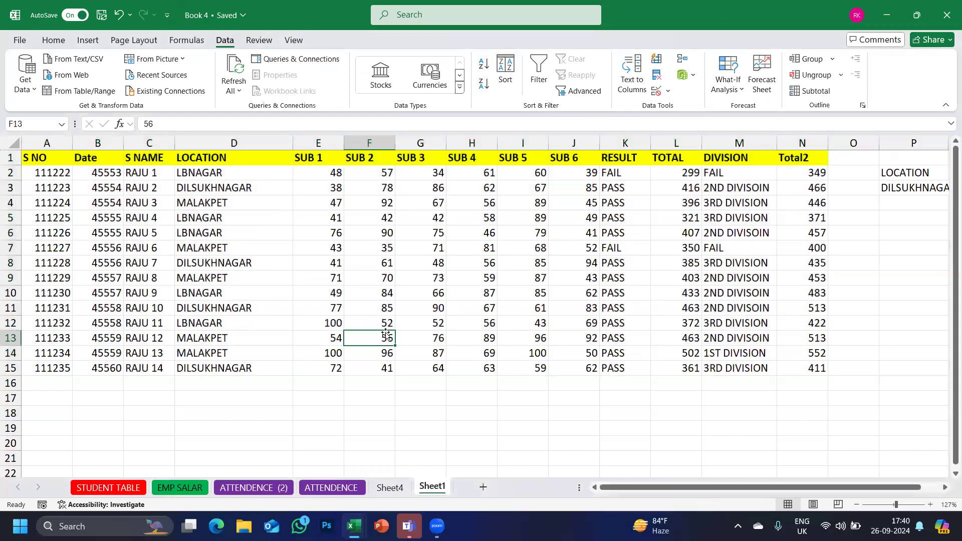
- Delete the LOCATION / DILSUKHNAGAR criteria from P2:P4, then reselect the table and cancel Create Table
left_click_drag(925, 170, 923, 200)
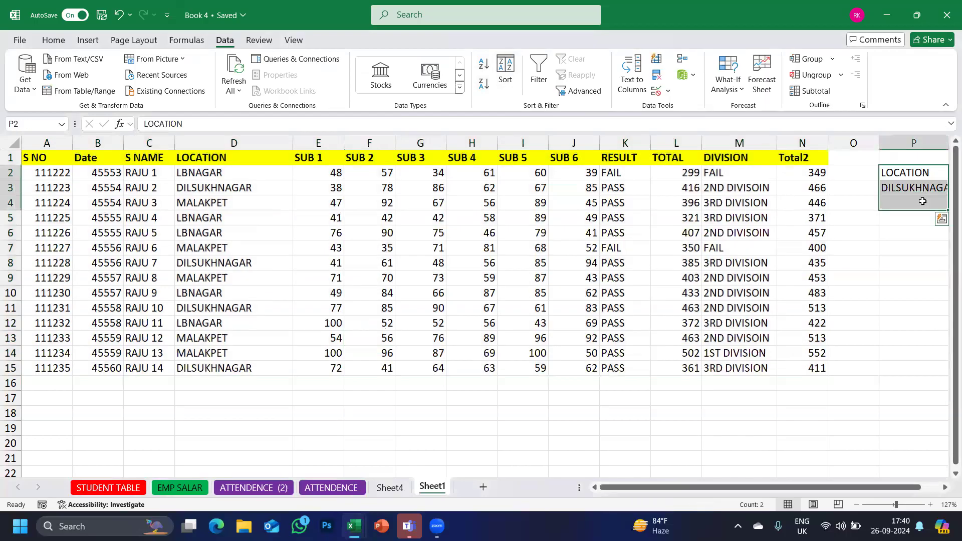
key("Delete")
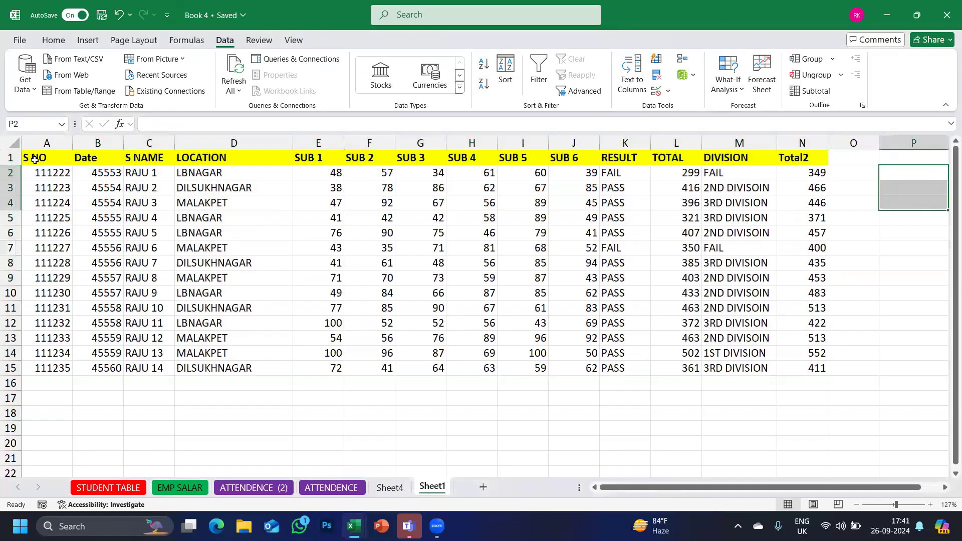
left_click_drag(35, 159, 812, 366)
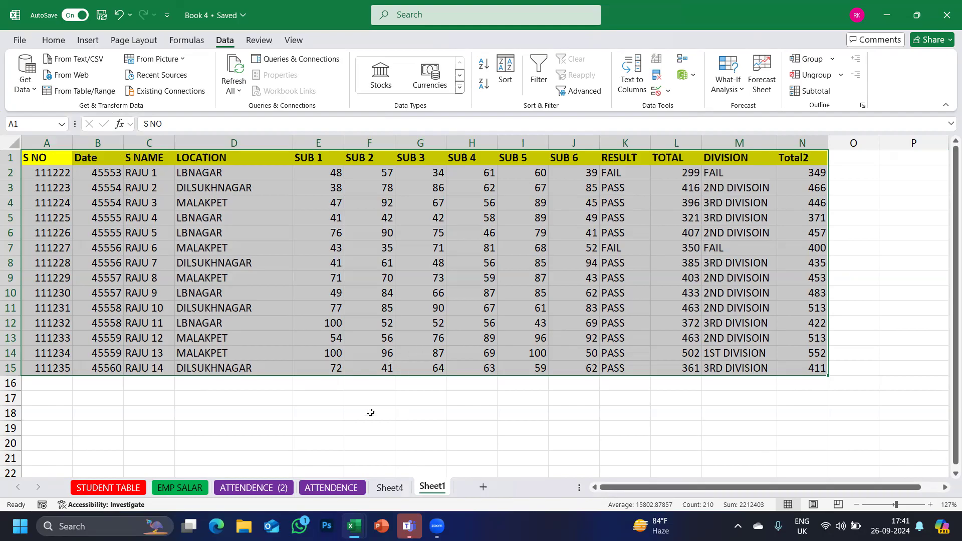
key("ctrl+t")
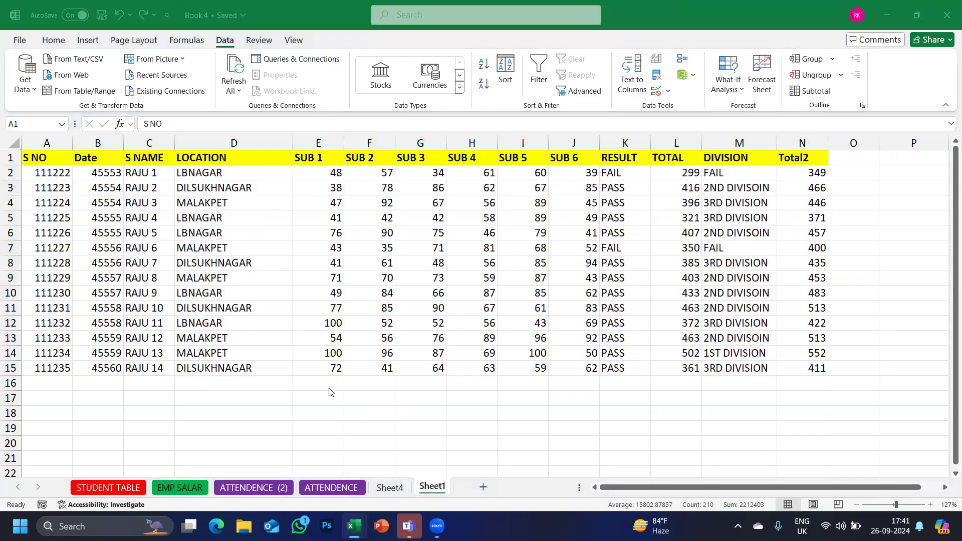
left_click(546, 325)
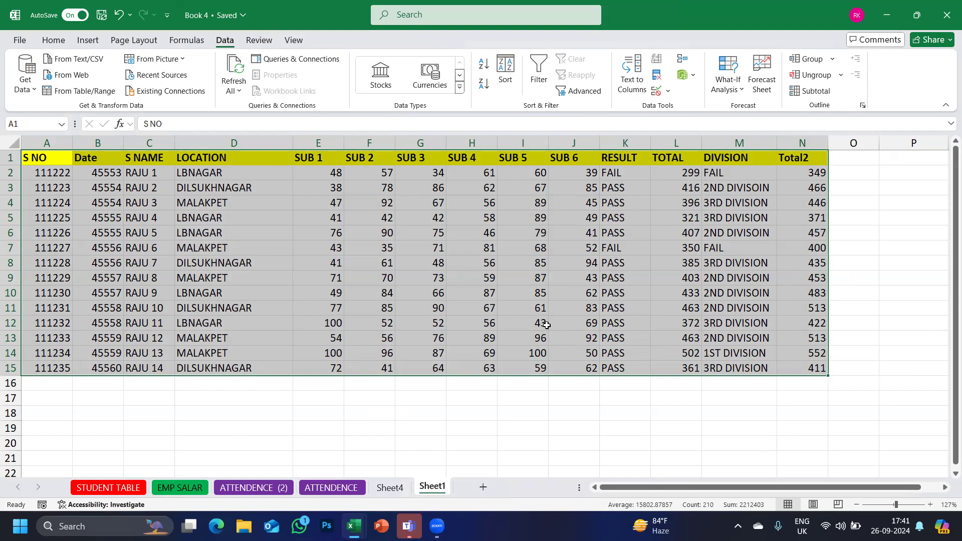